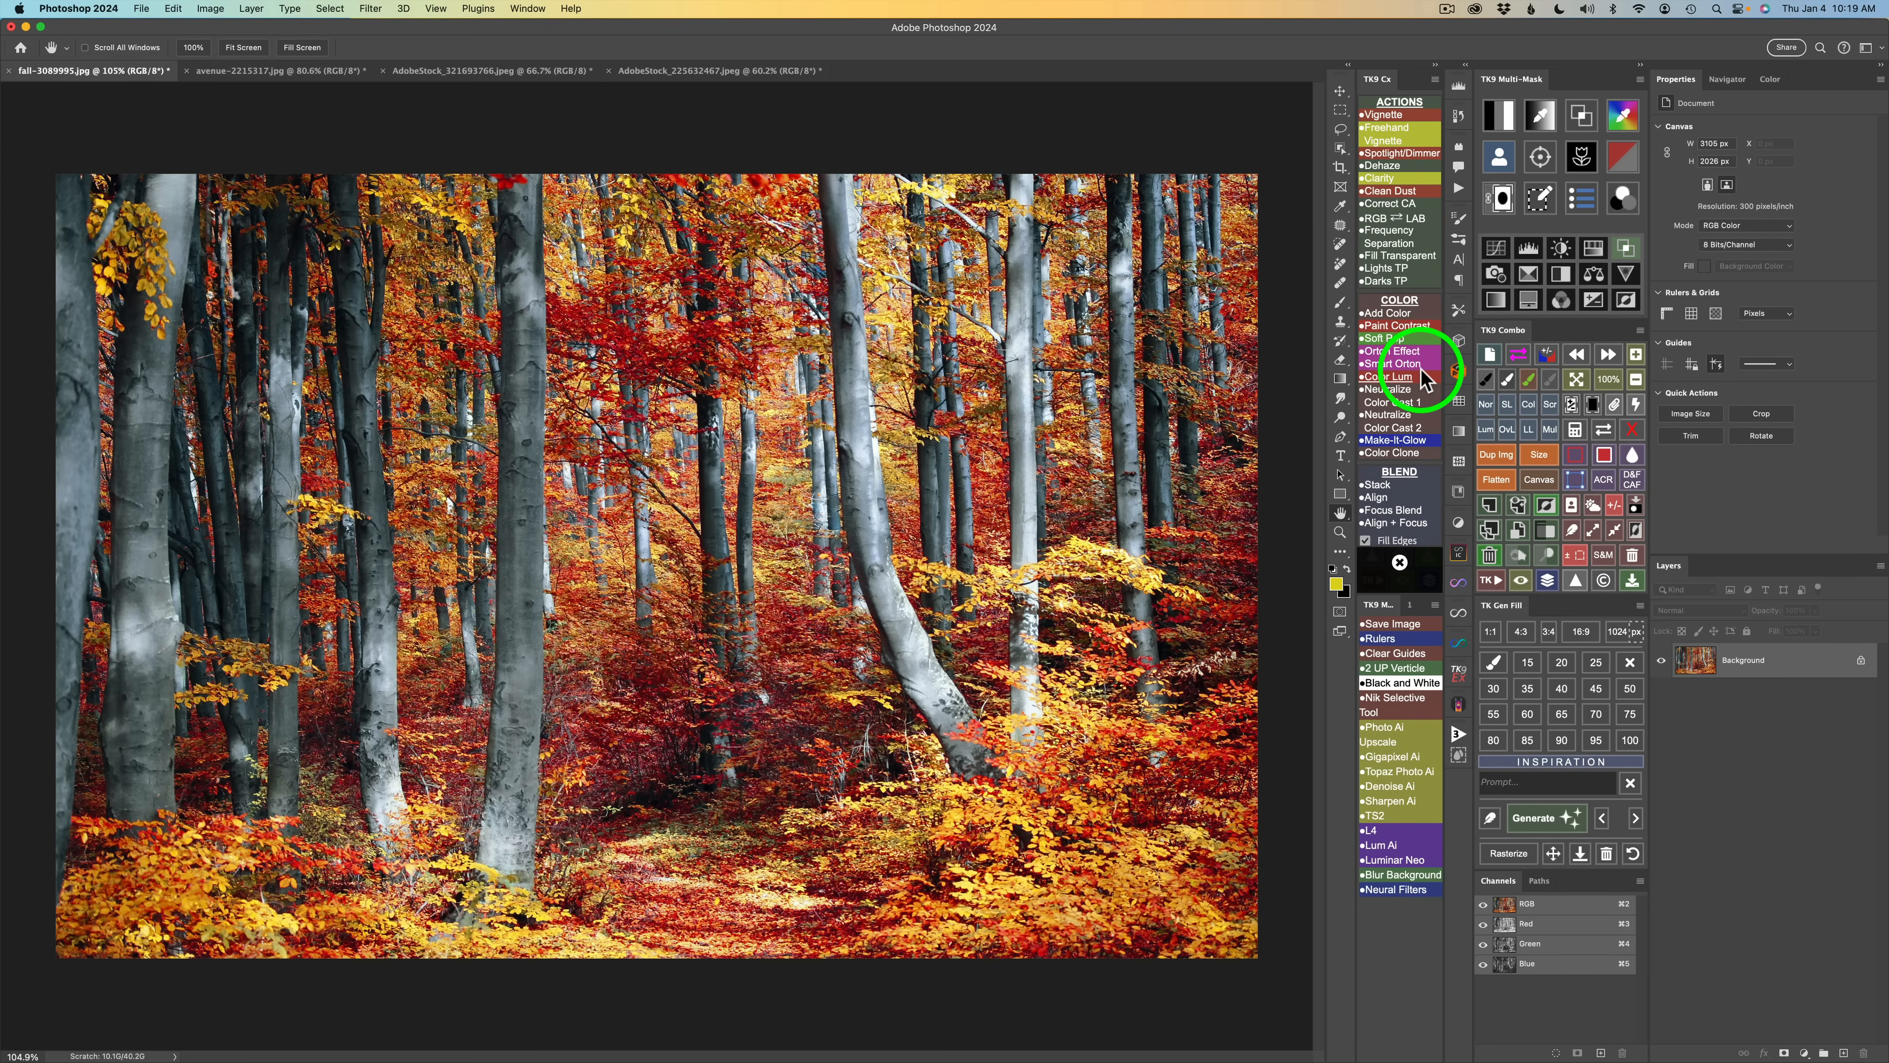
# Step: Run the Orton Effect action on the forest image with a Gaussian Blur radius of 10 pixels
pyautogui.click(1392, 350)
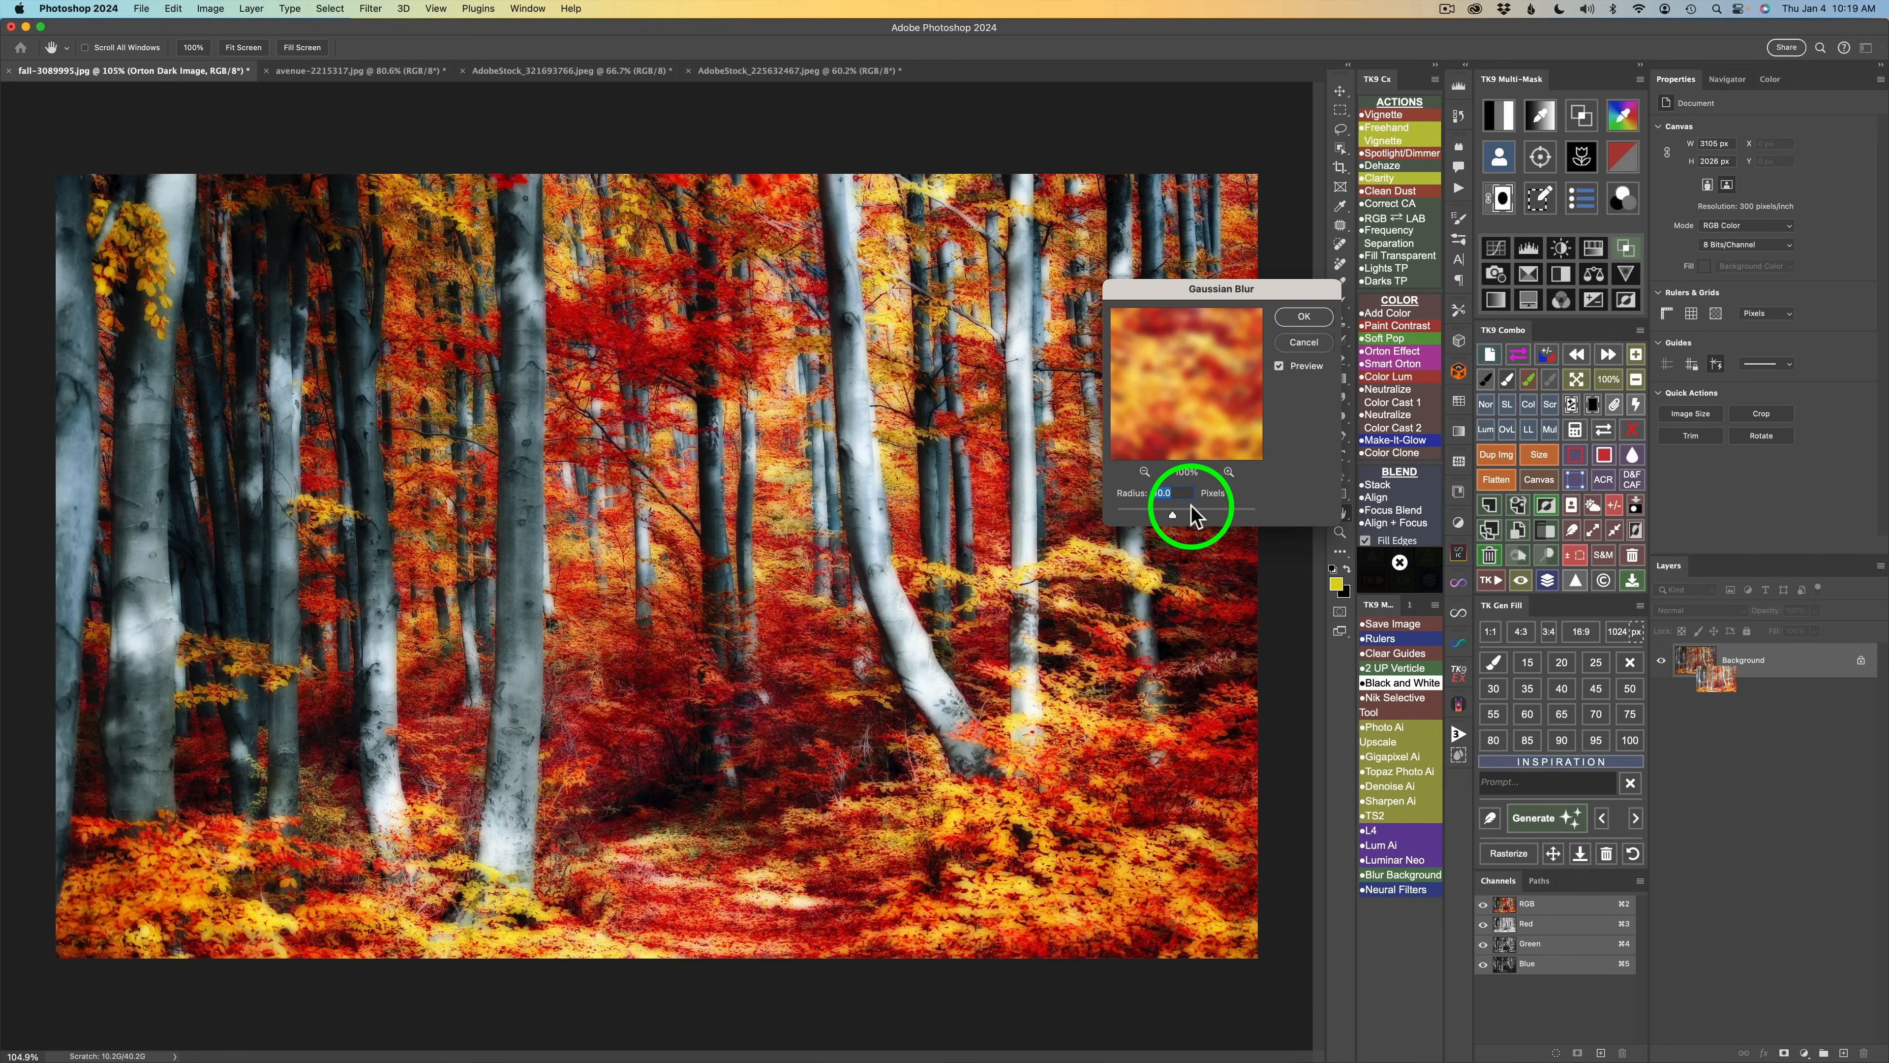
pyautogui.click(1317, 317)
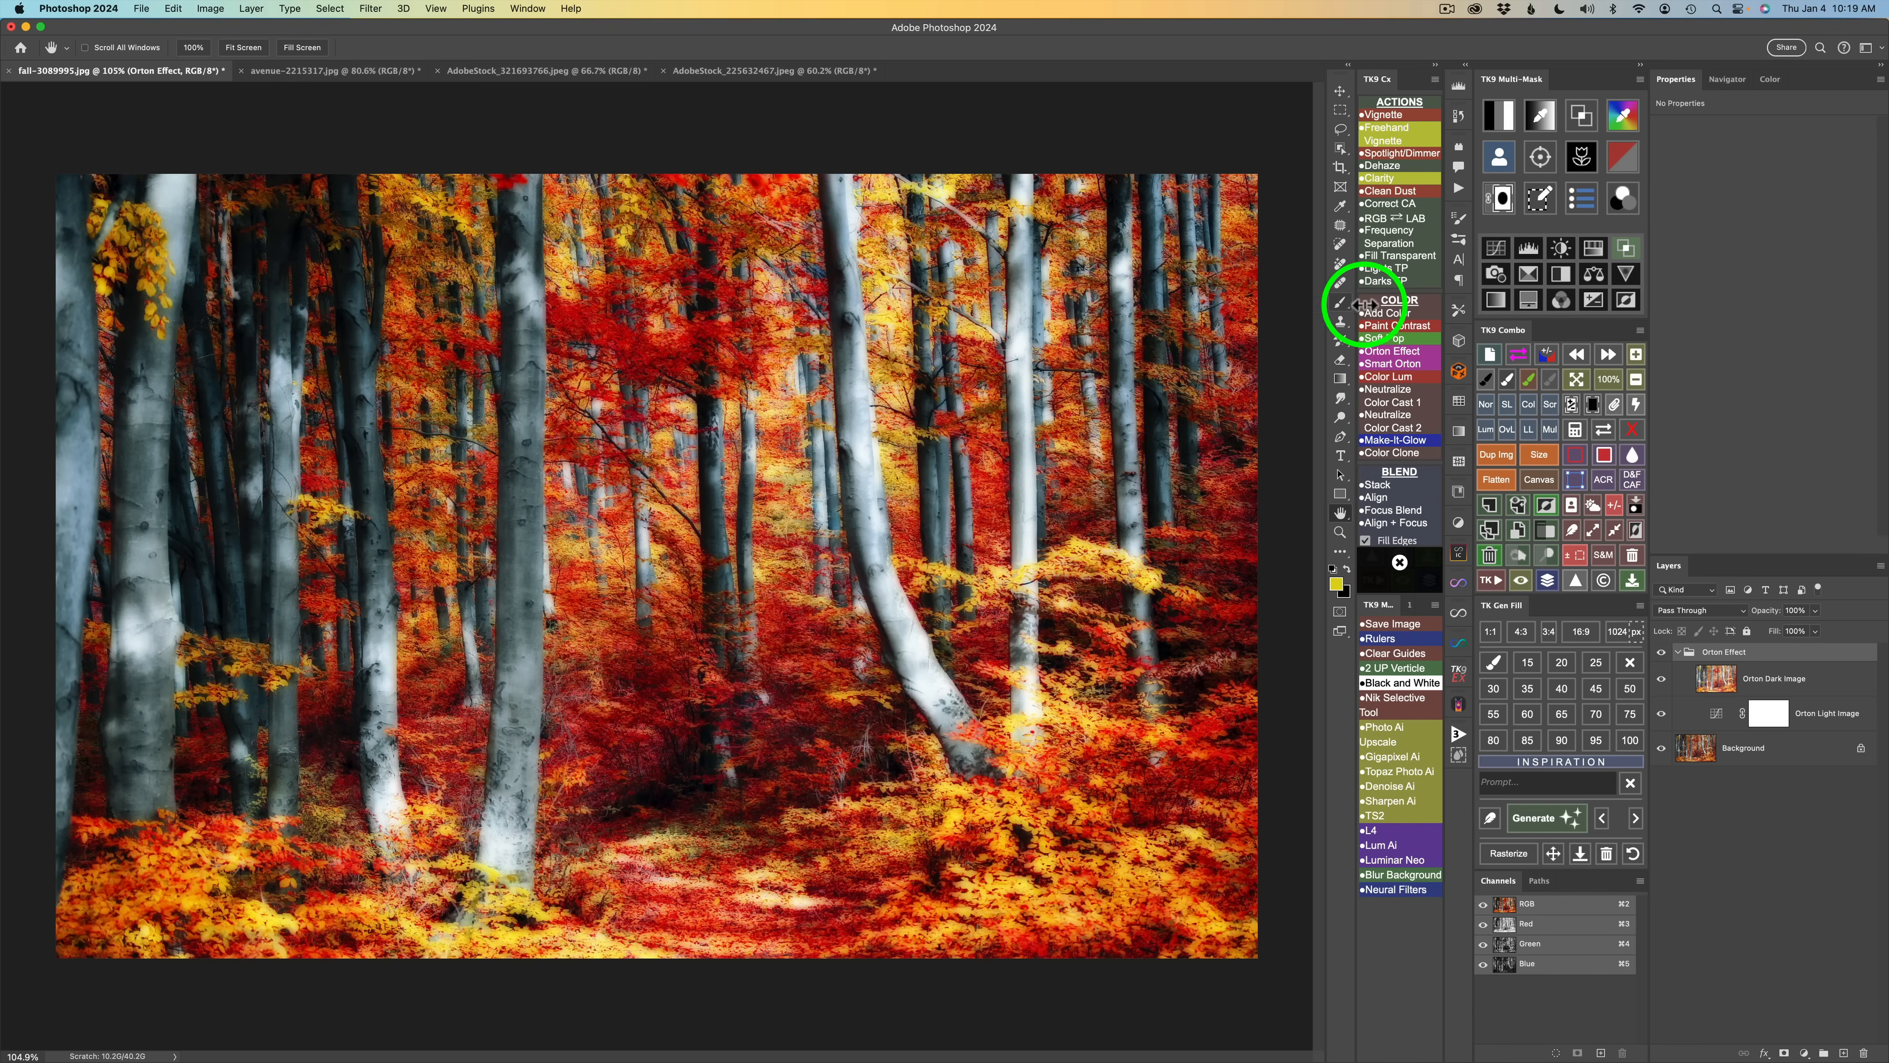
# Step: Try the Orton Effect group at 40% opacity against the original image, and return its opacity to 100%
pyautogui.click(1816, 610)
pyautogui.moveTo(1818, 629); pyautogui.dragTo(1797, 630)
pyautogui.click(1785, 628)
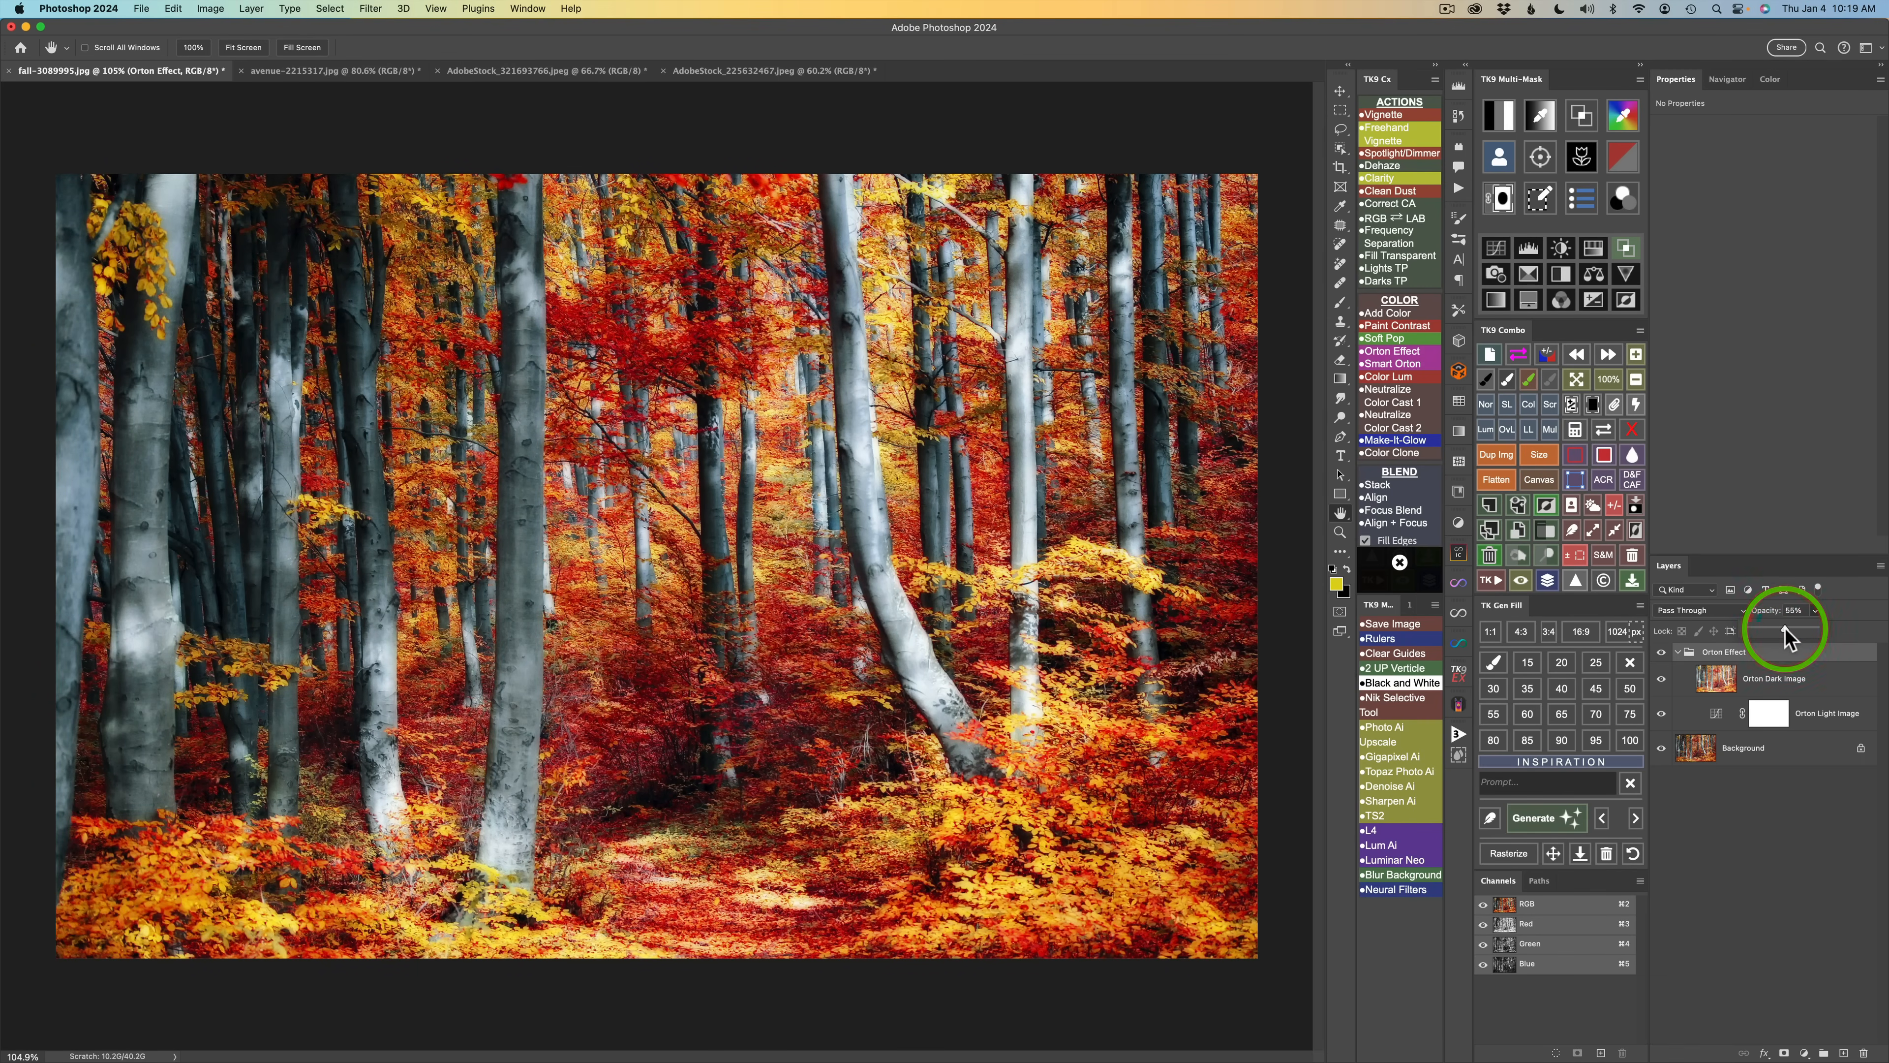
pyautogui.click(1771, 628)
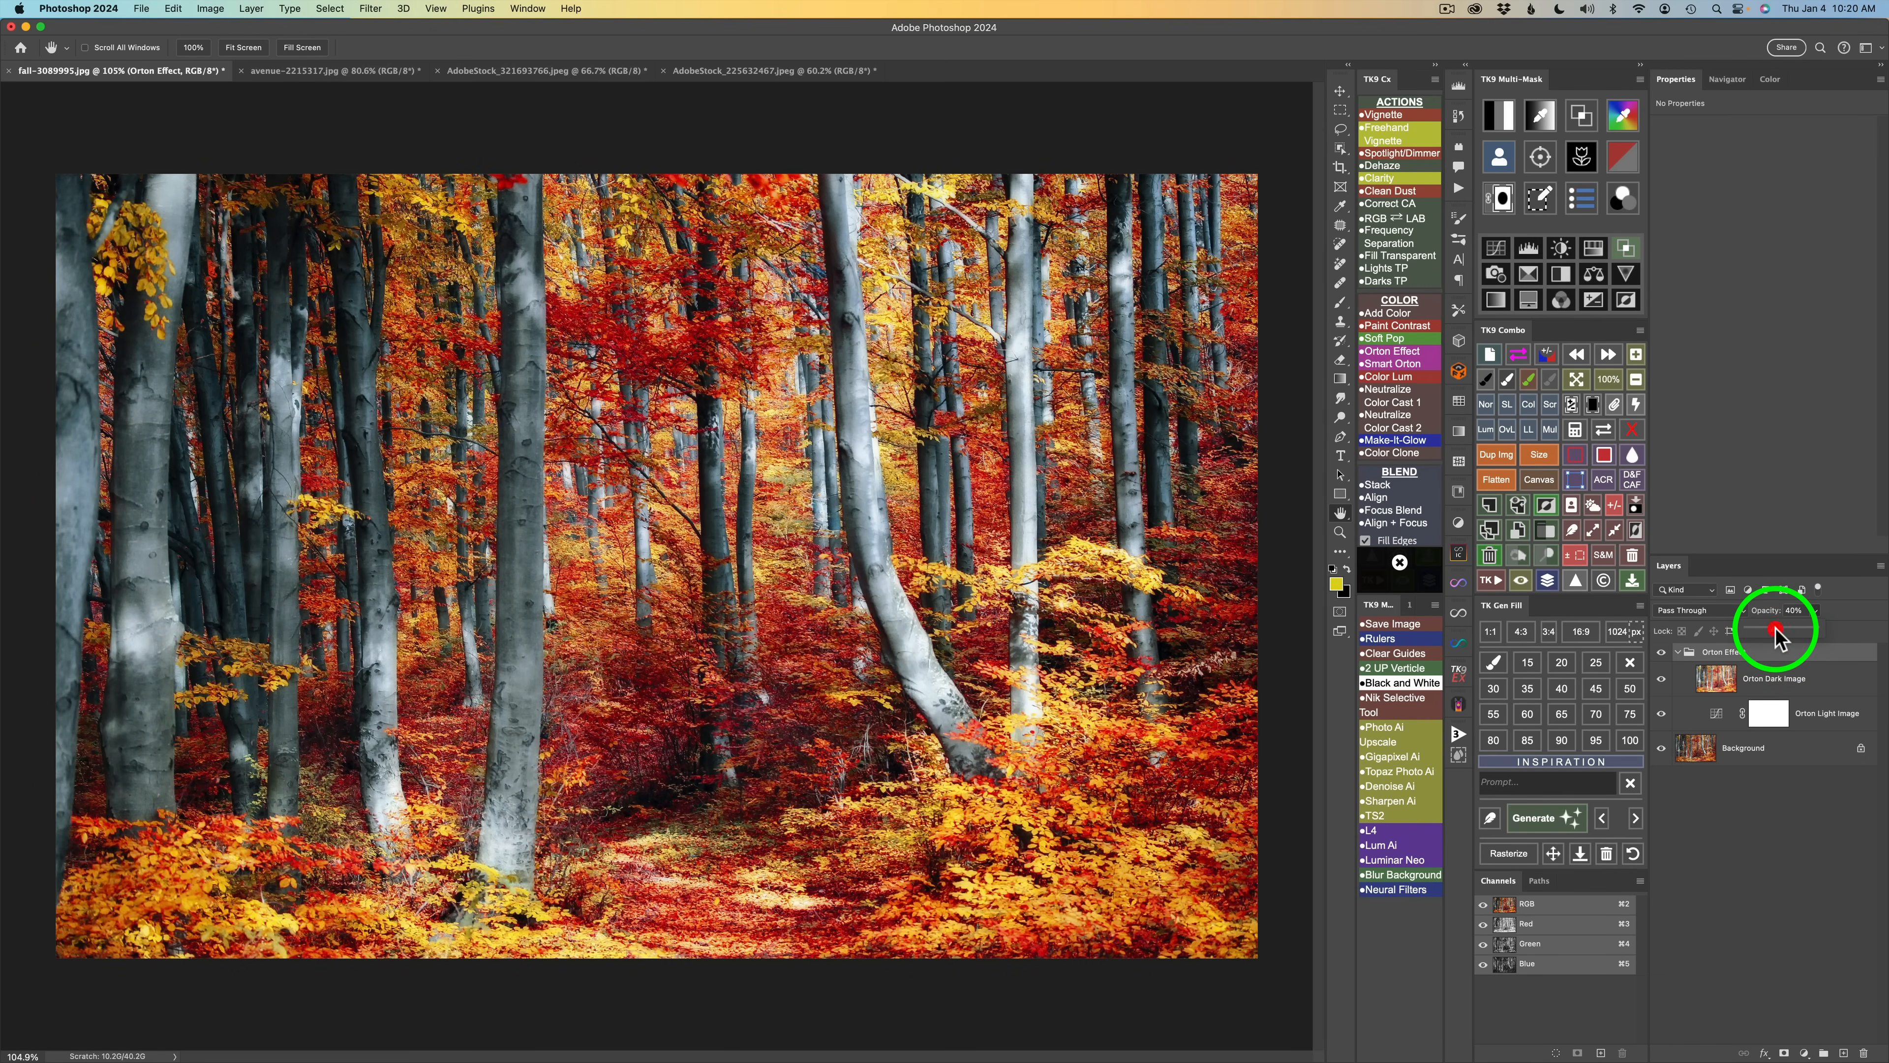
pyautogui.click(1661, 653)
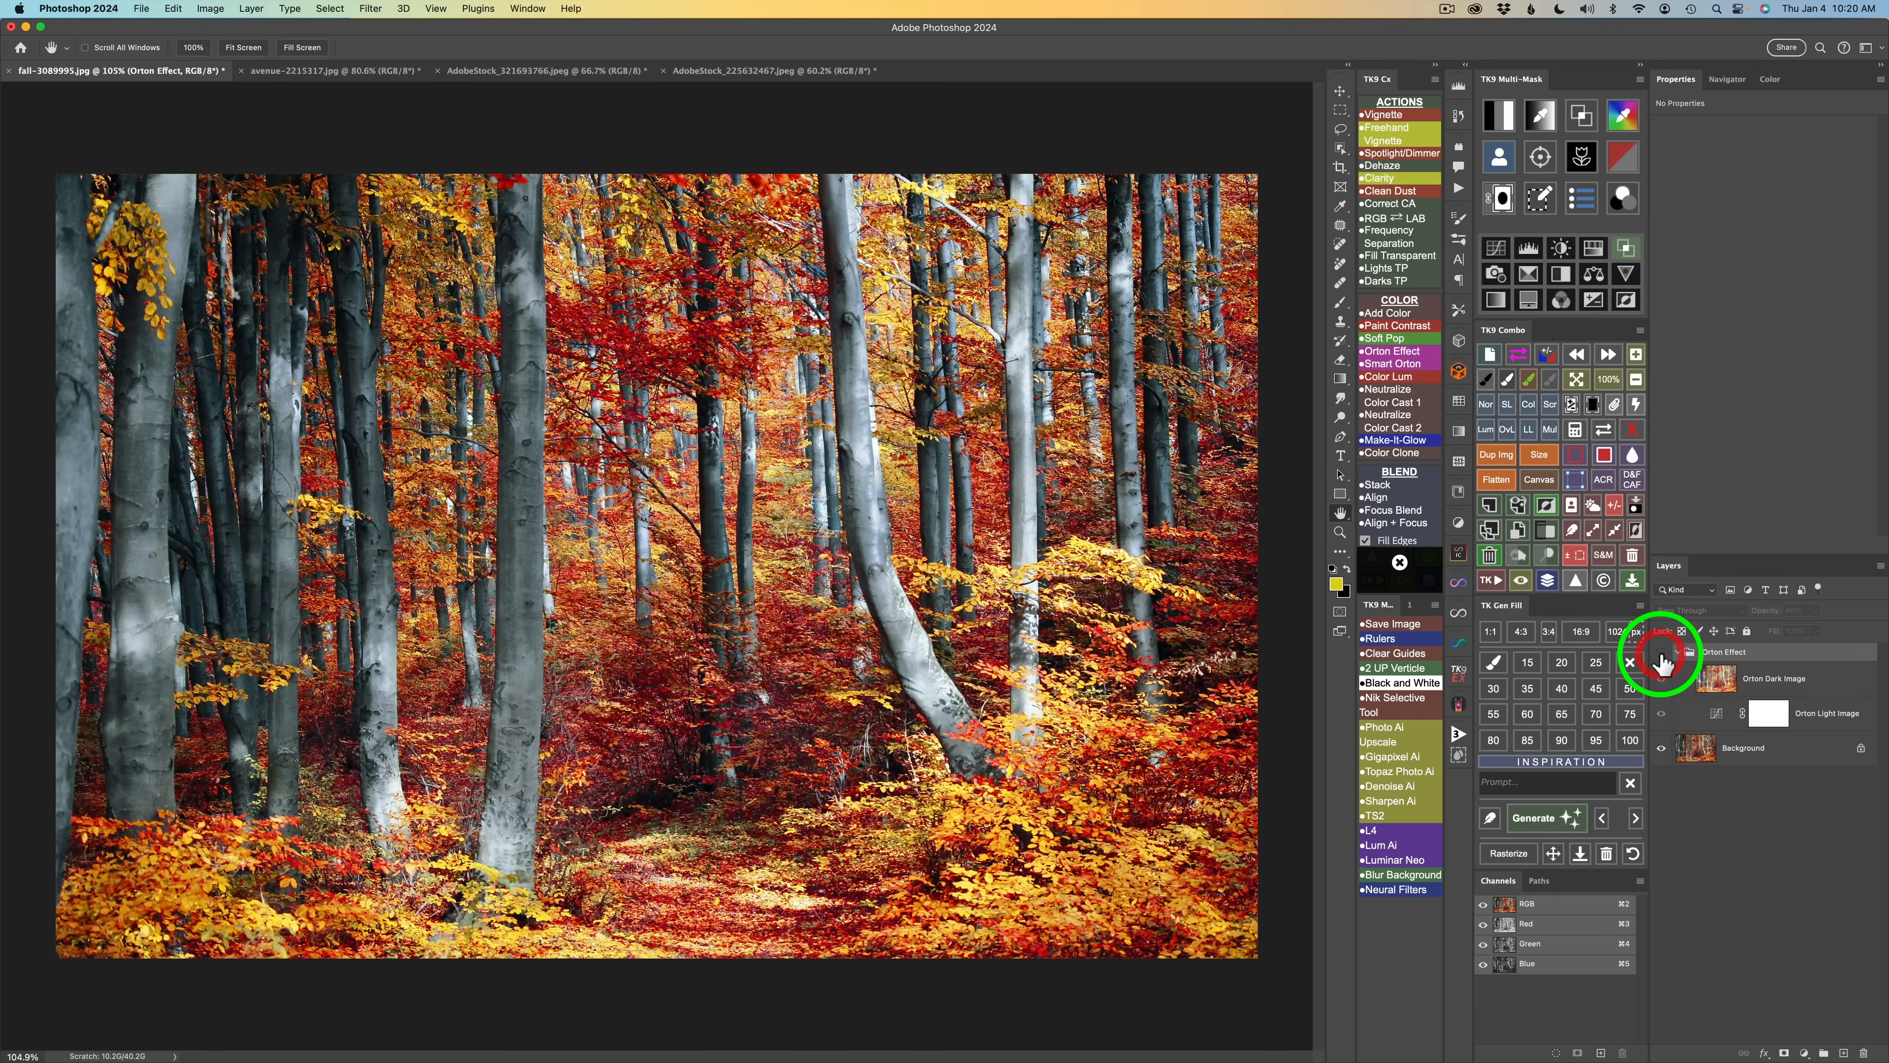
pyautogui.click(1662, 653)
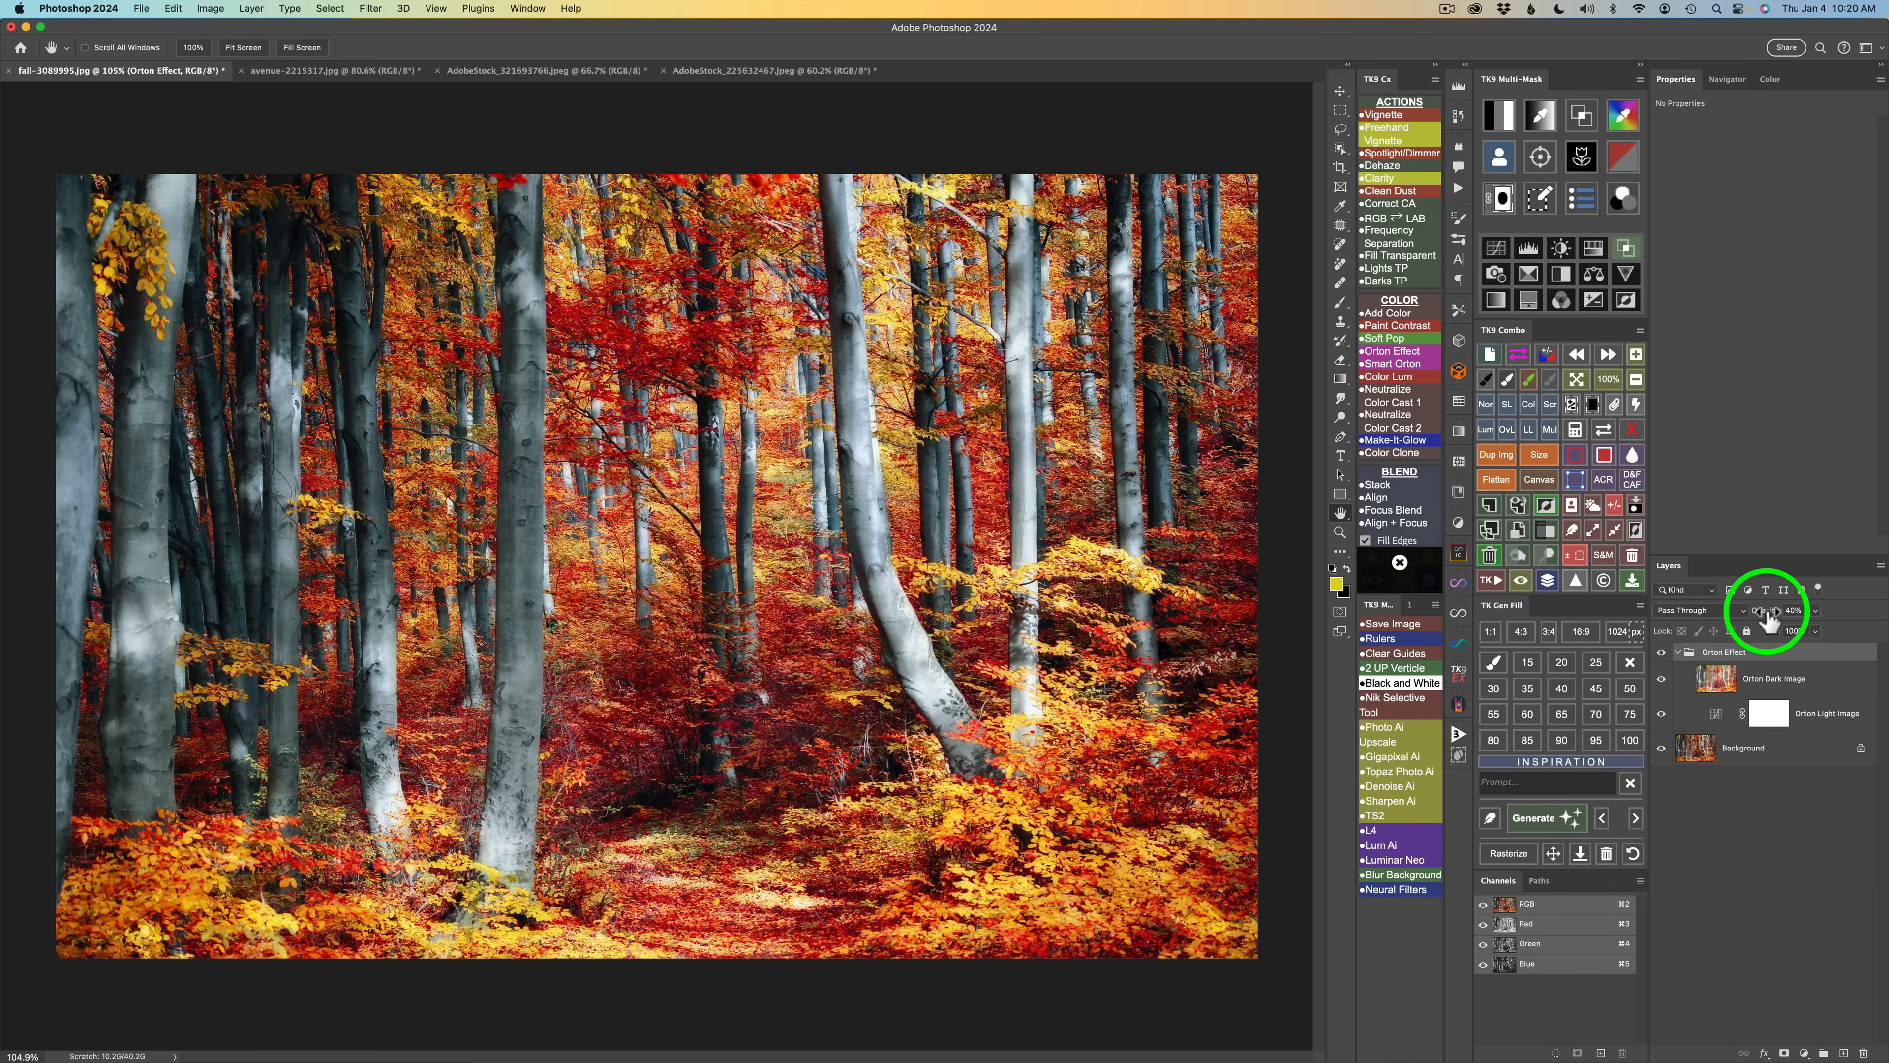
pyautogui.moveTo(1771, 616); pyautogui.dragTo(1886, 624)
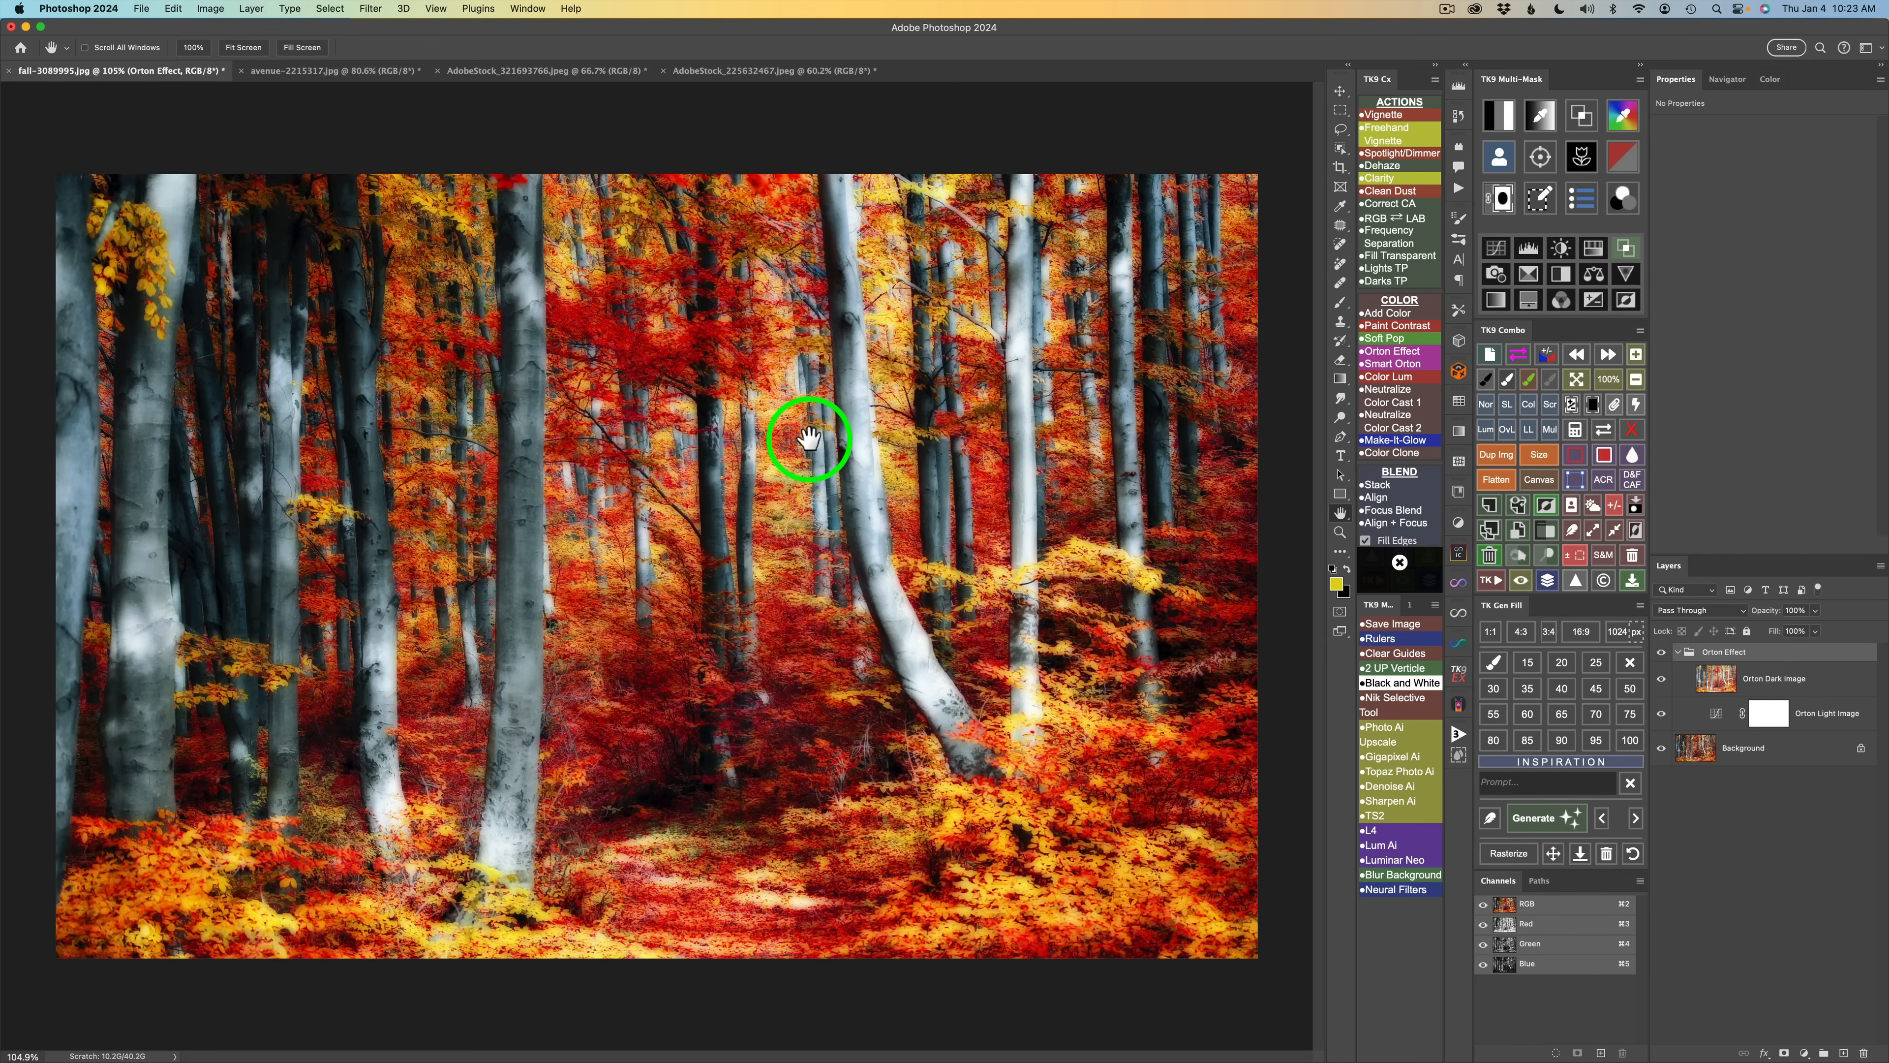
# Step: Set the Orton Light Image layer's opacity to 60% and toggle the Orton Effect group's visibility to compare
pyautogui.press('v')
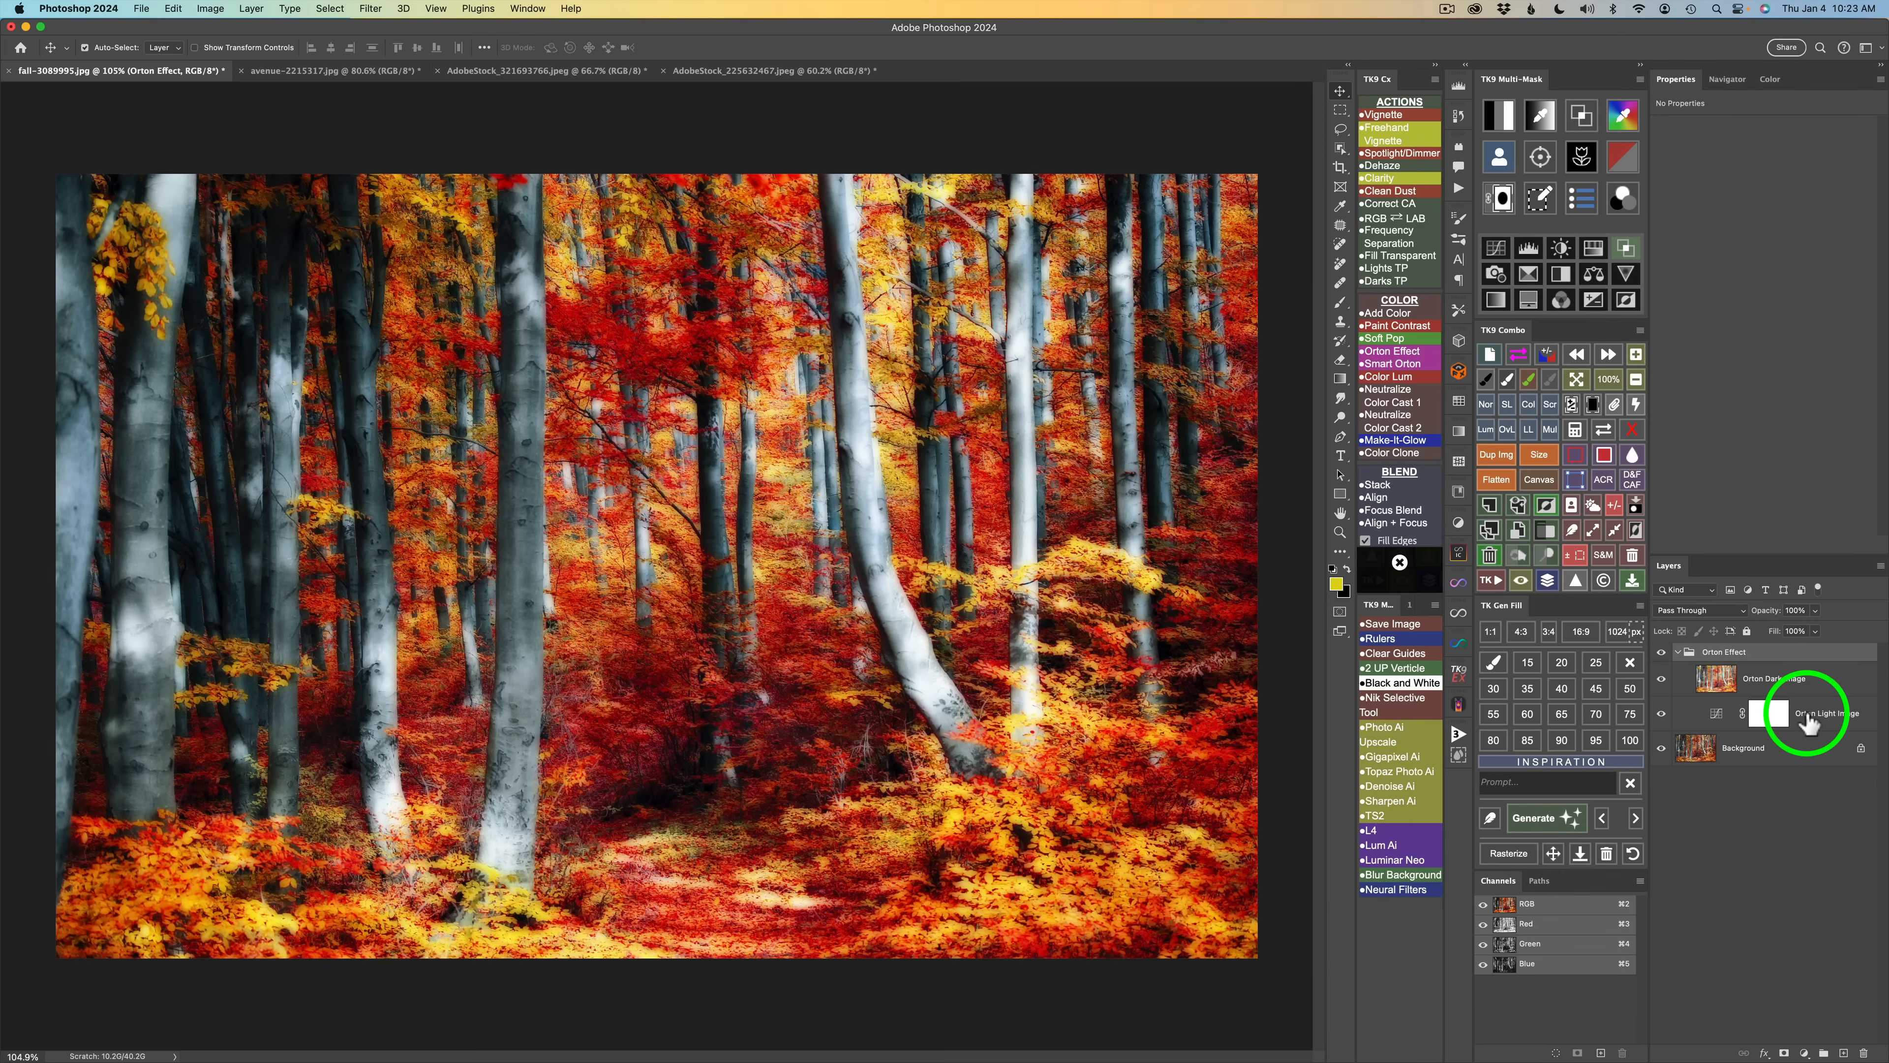
pyautogui.click(1721, 678)
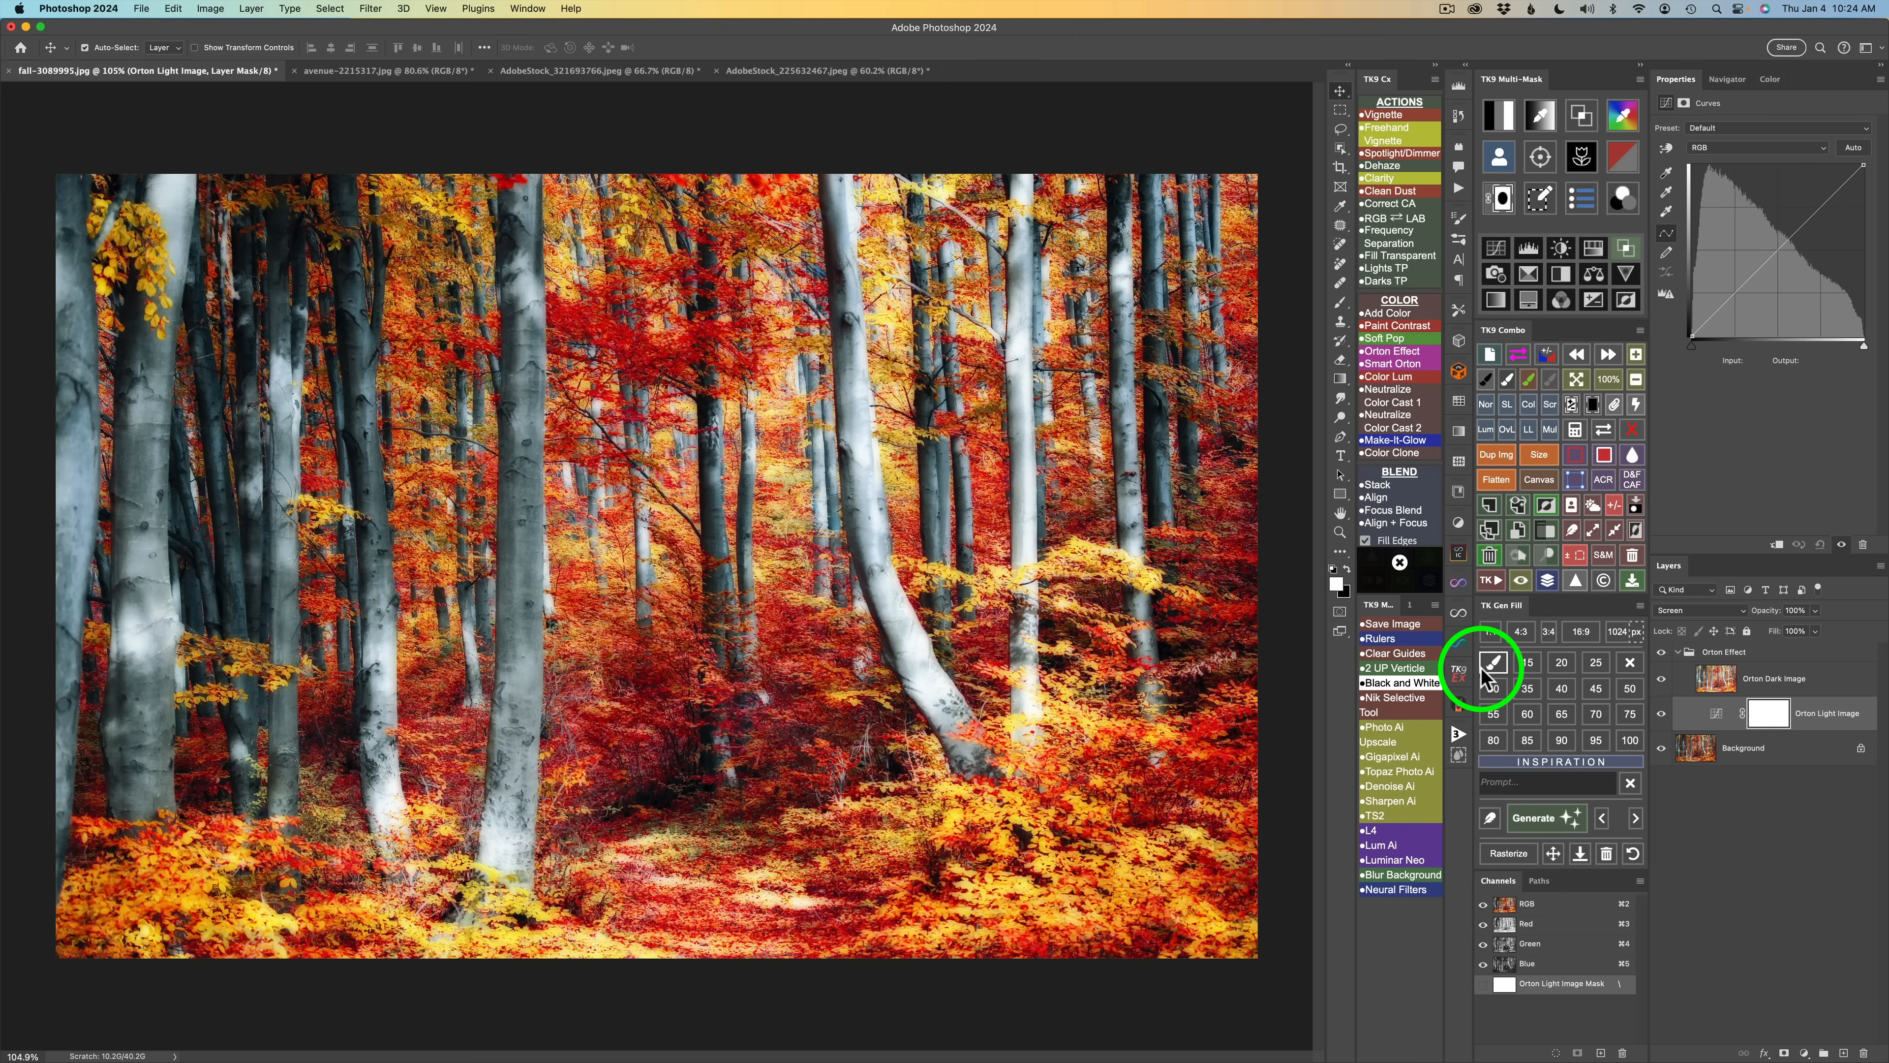
pyautogui.press('9')
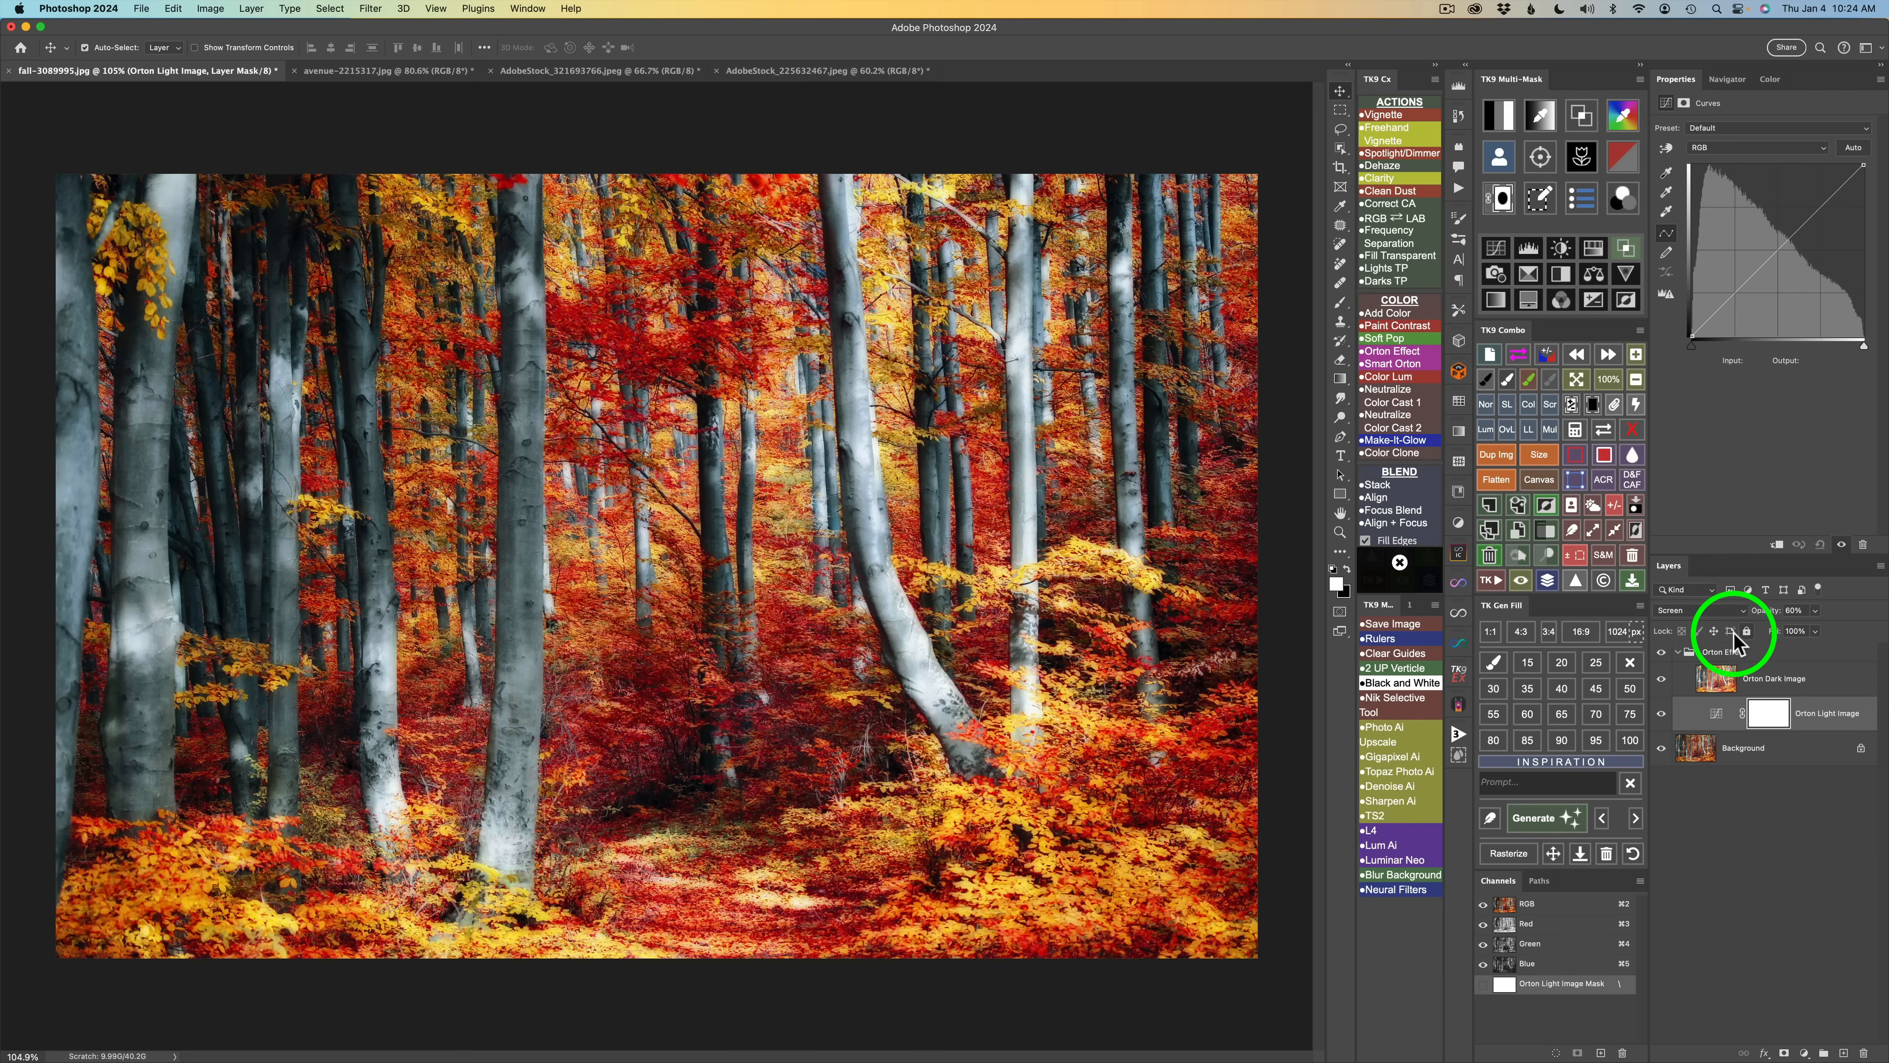
pyautogui.click(1664, 655)
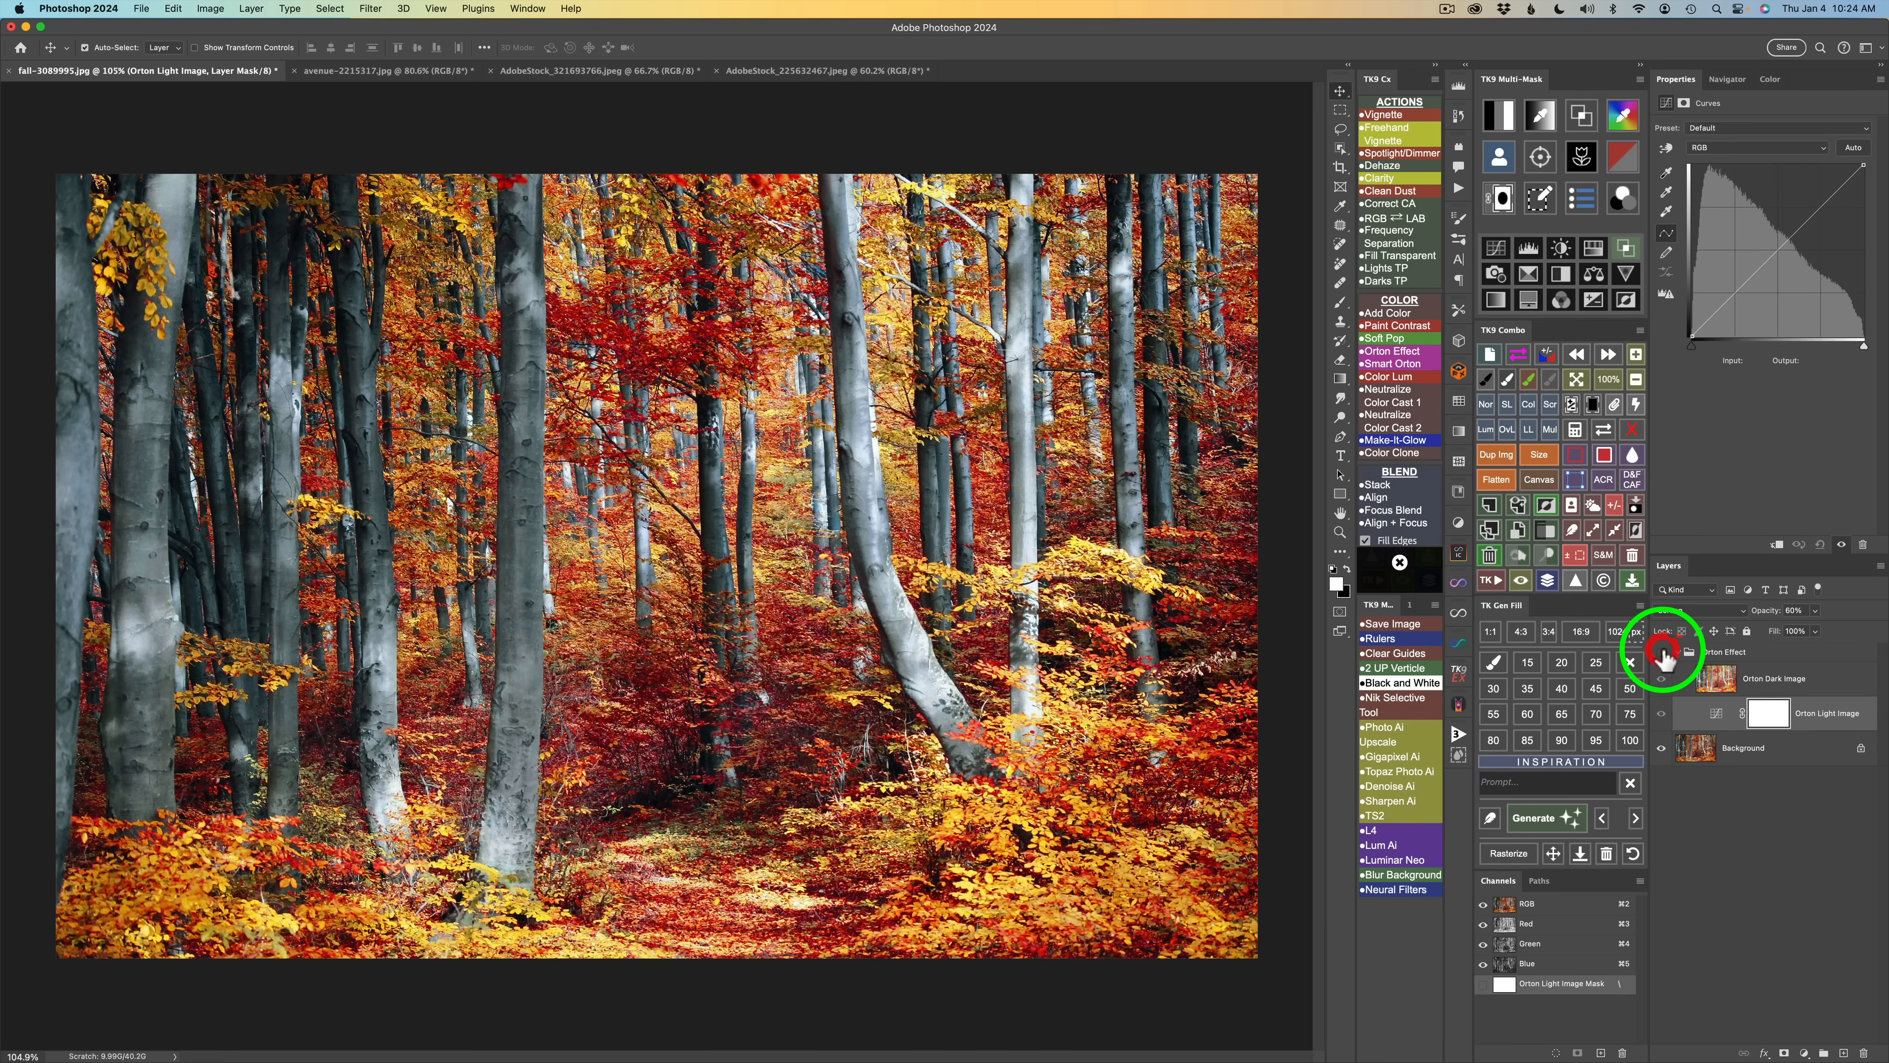
pyautogui.click(1663, 655)
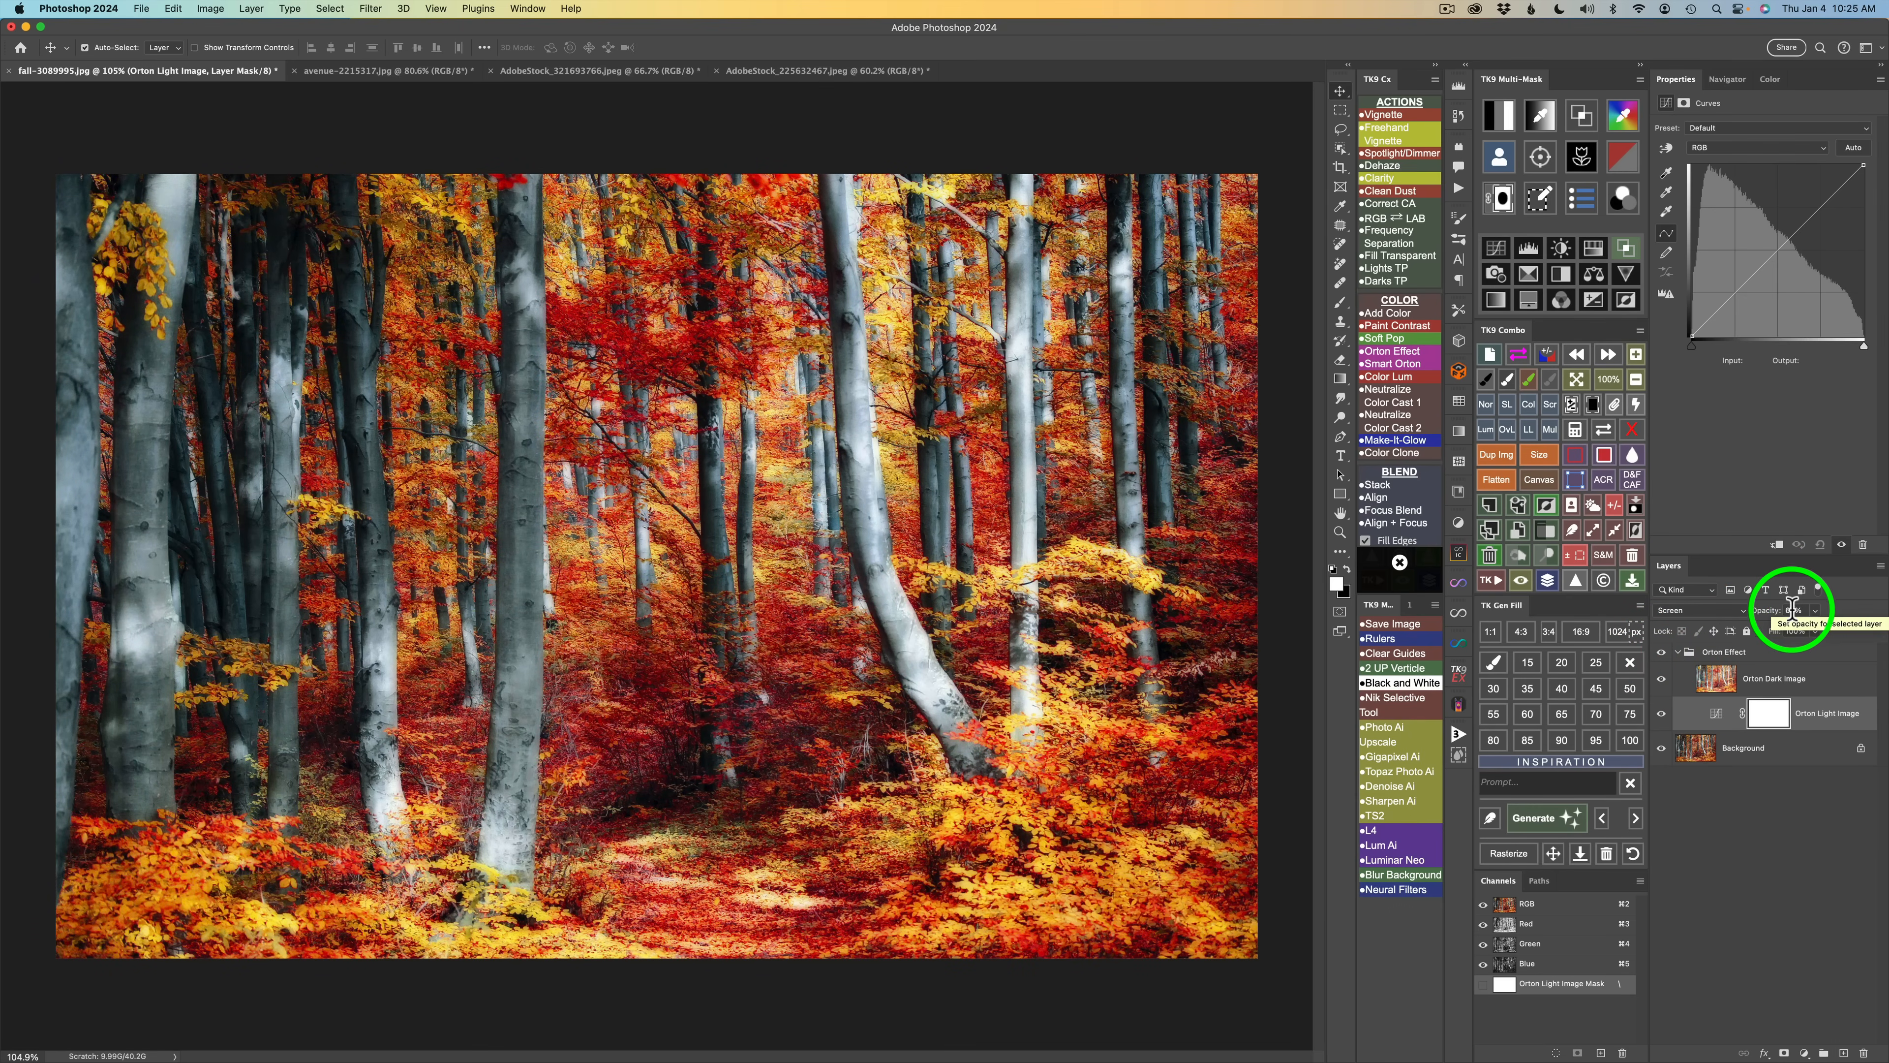
# Step: Set the Orton Effect group's opacity to 70% and compare the image with the group hidden and shown
pyautogui.click(1723, 654)
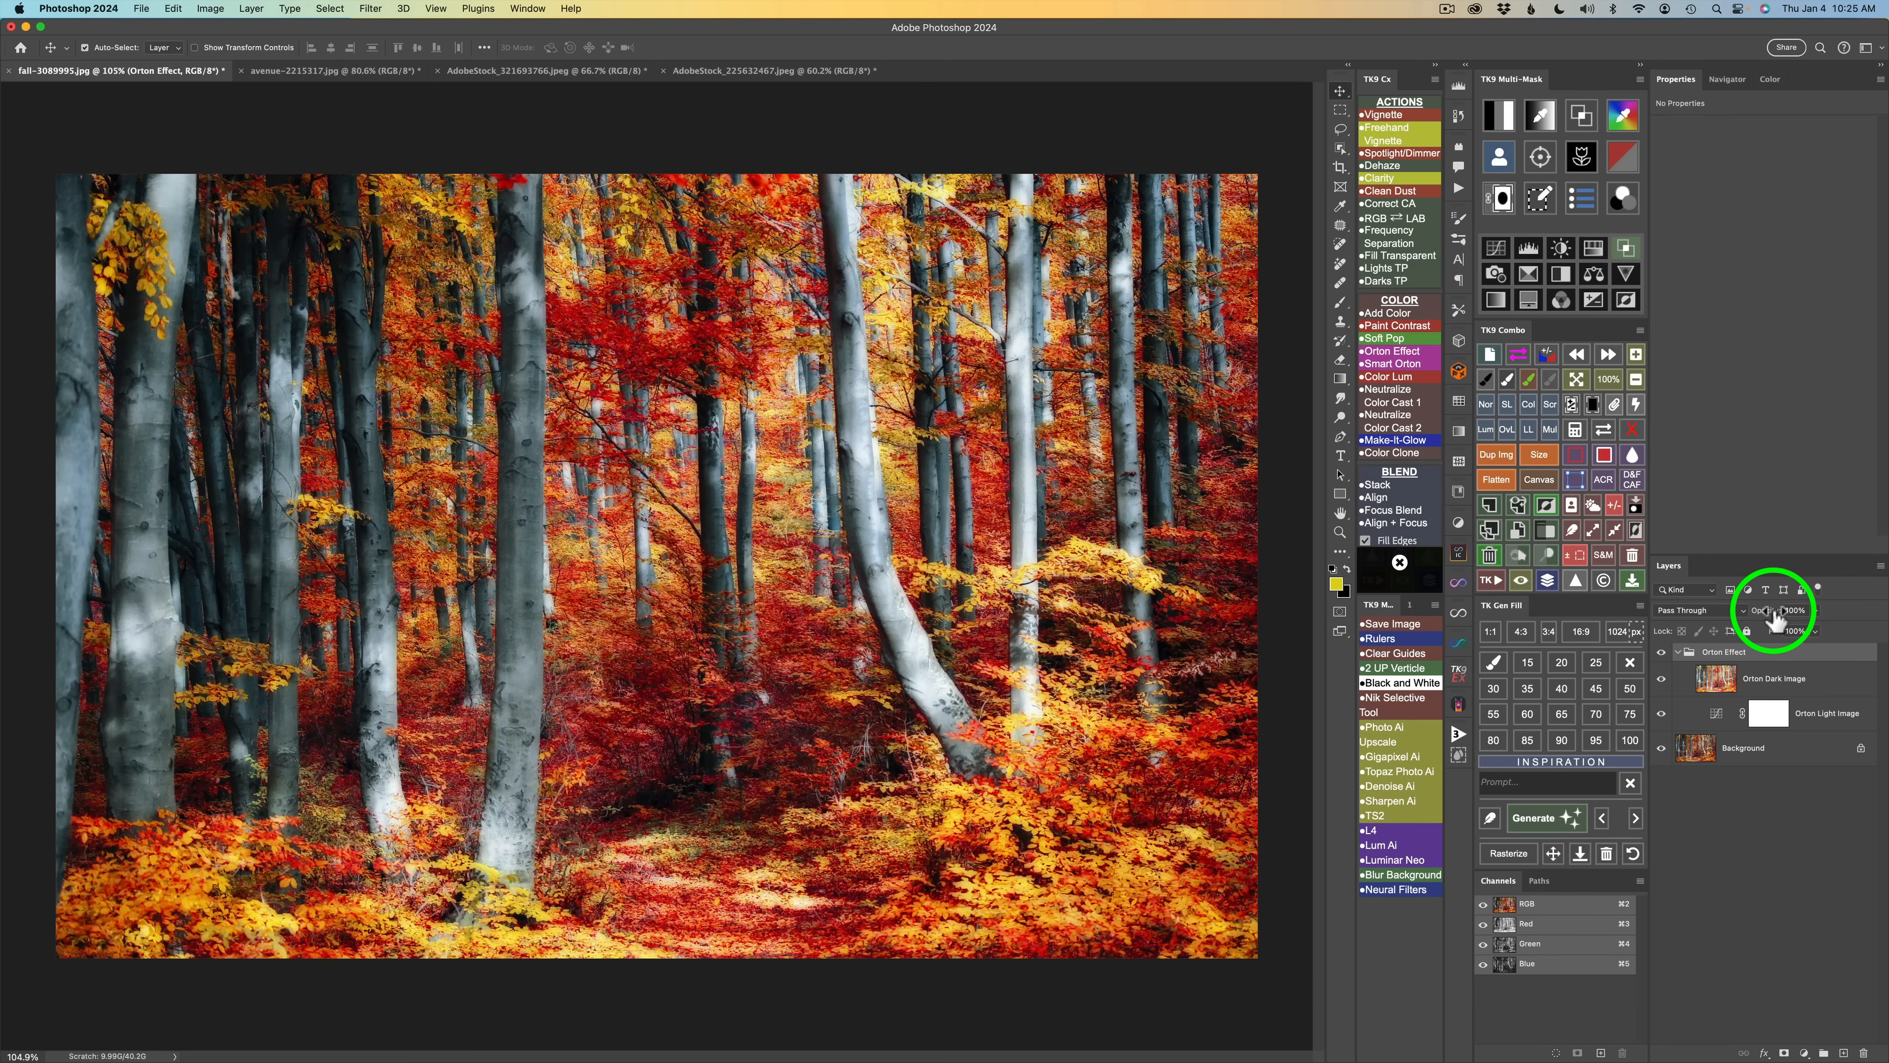
pyautogui.moveTo(1777, 617); pyautogui.dragTo(1775, 617)
pyautogui.click(1663, 655)
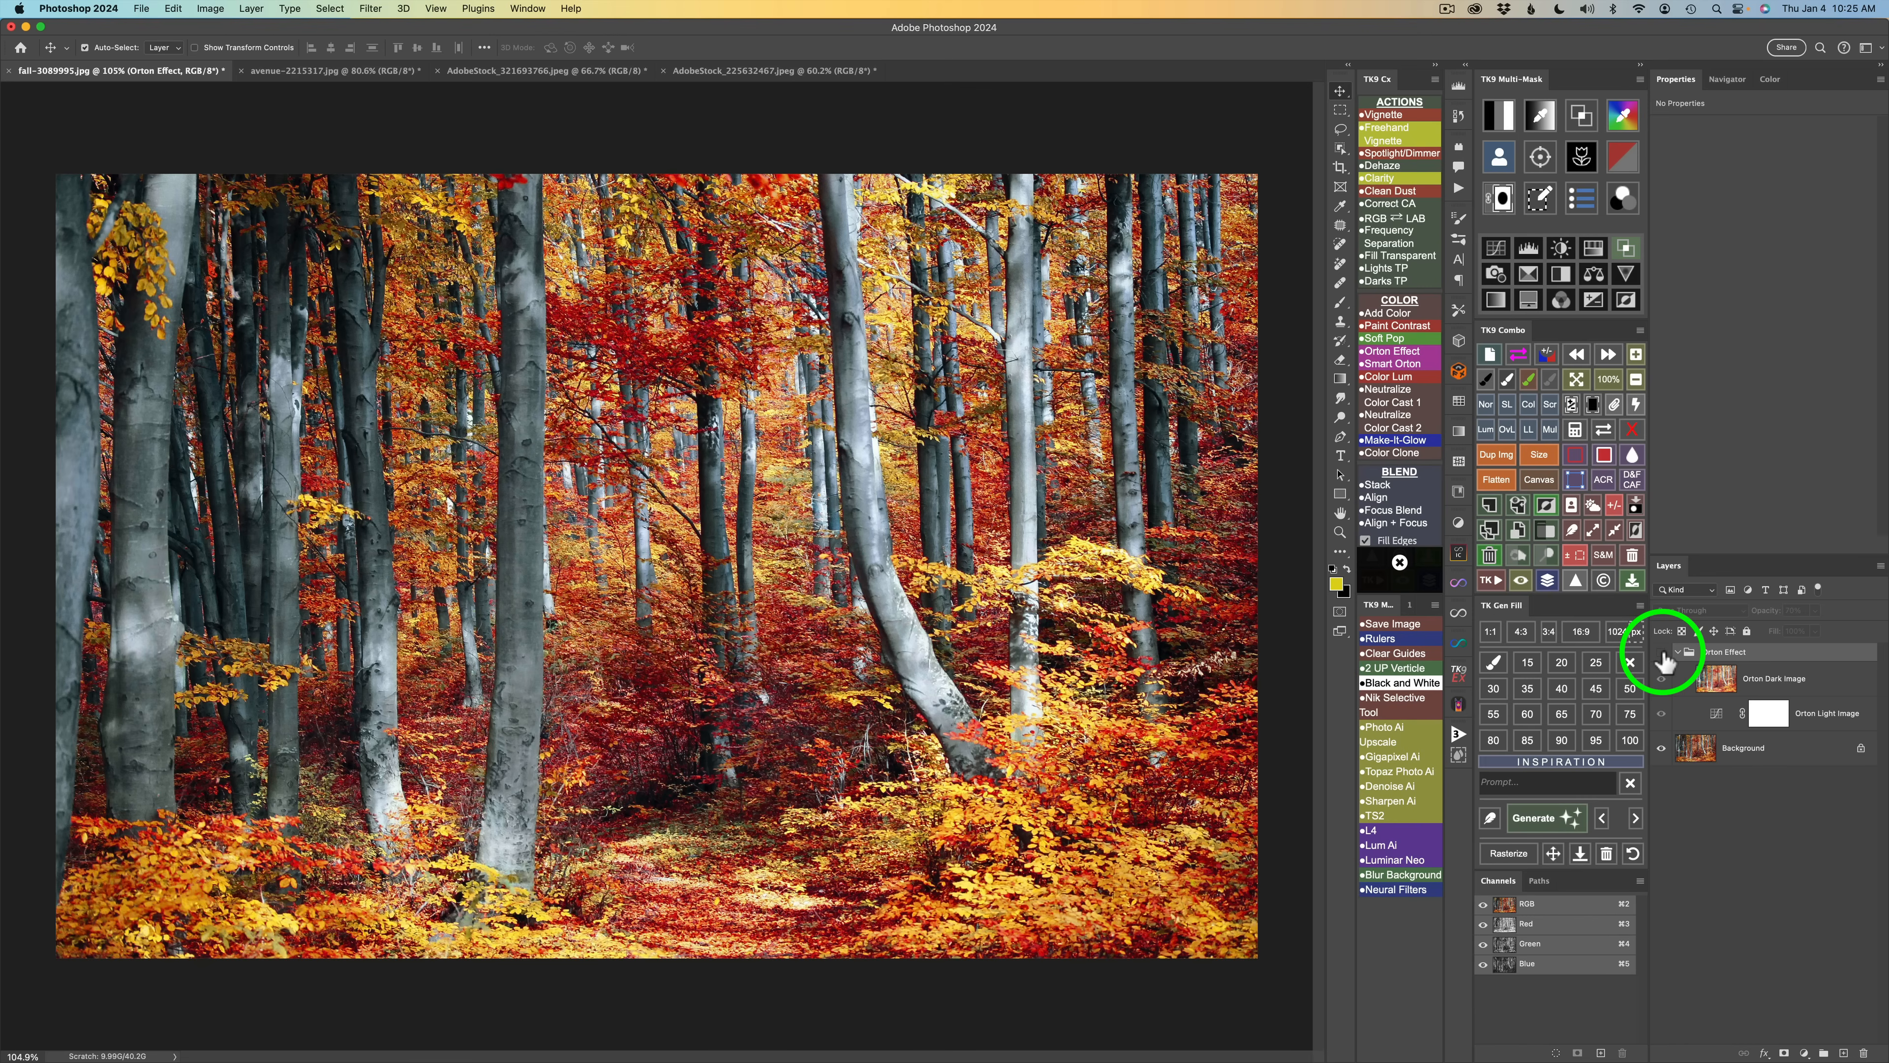
pyautogui.click(1663, 655)
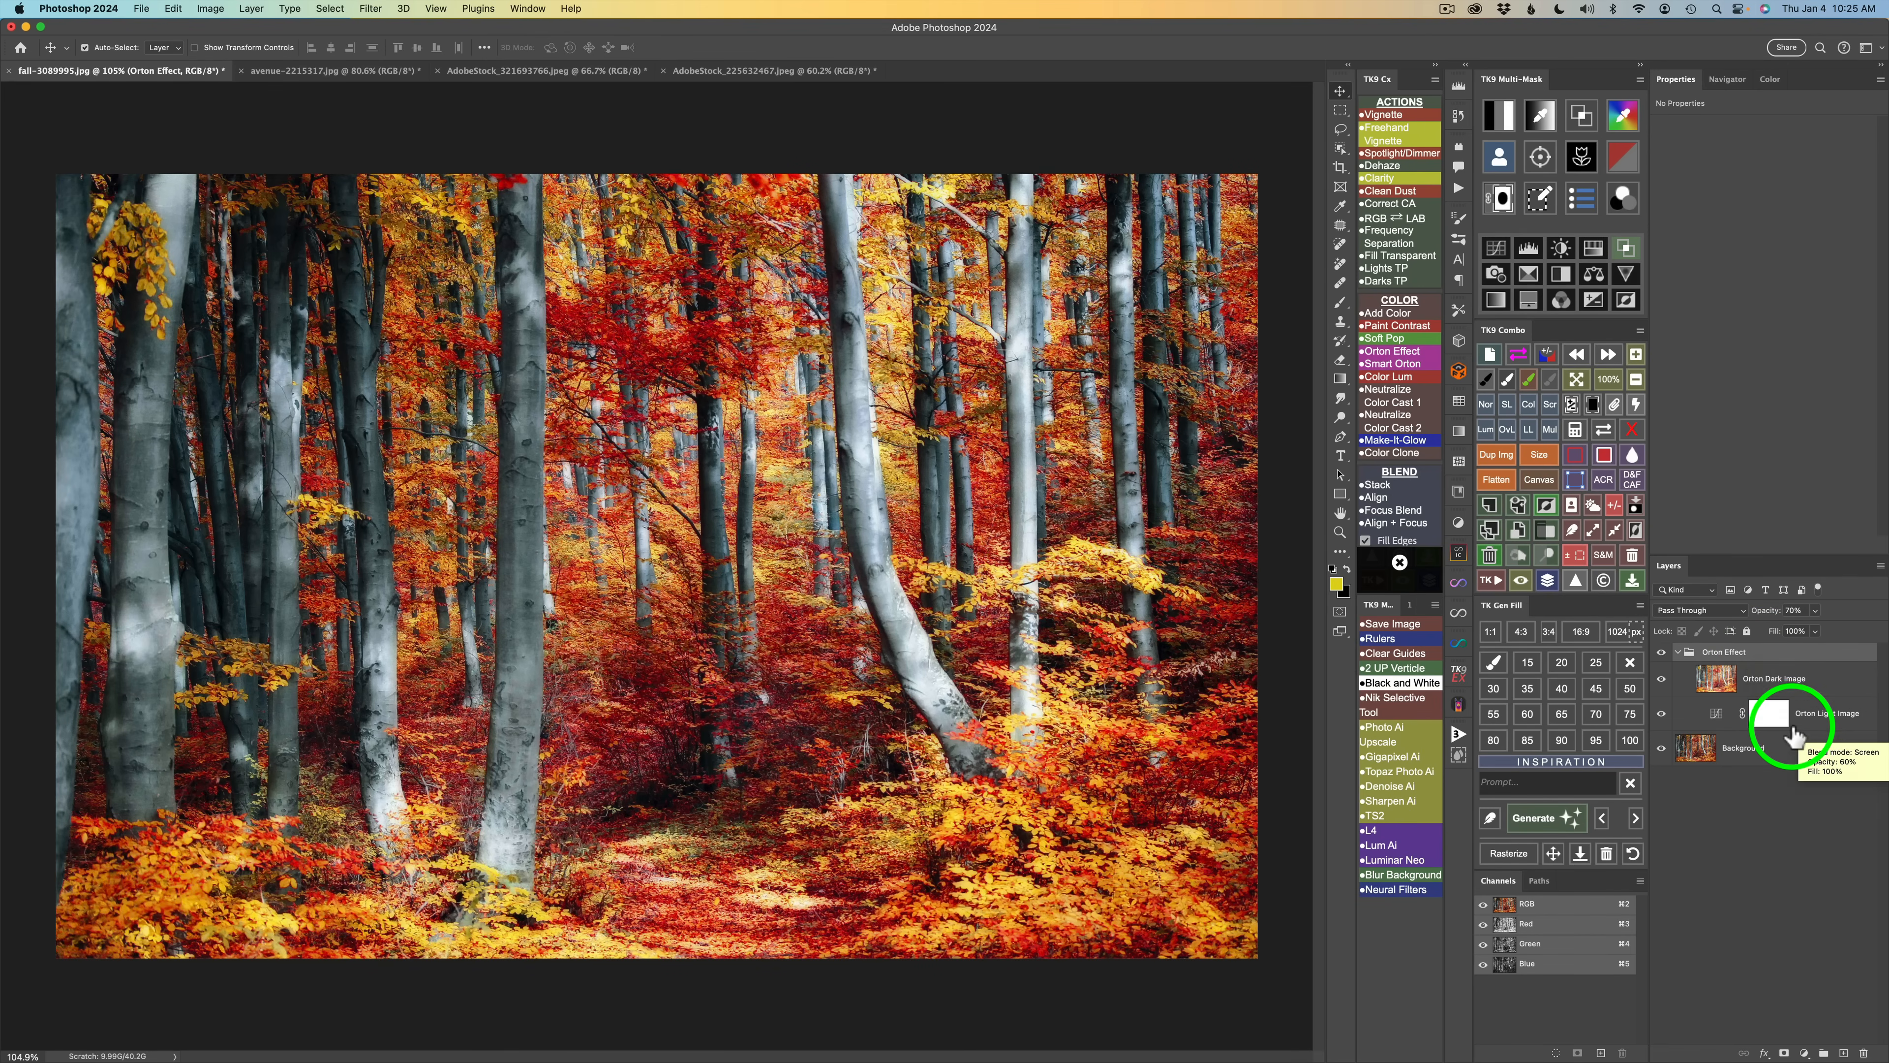
# Step: Check the opacity of the Orton Light and Orton Dark Image layers, and restore the Orton Effect group's opacity to 100%
pyautogui.click(1720, 719)
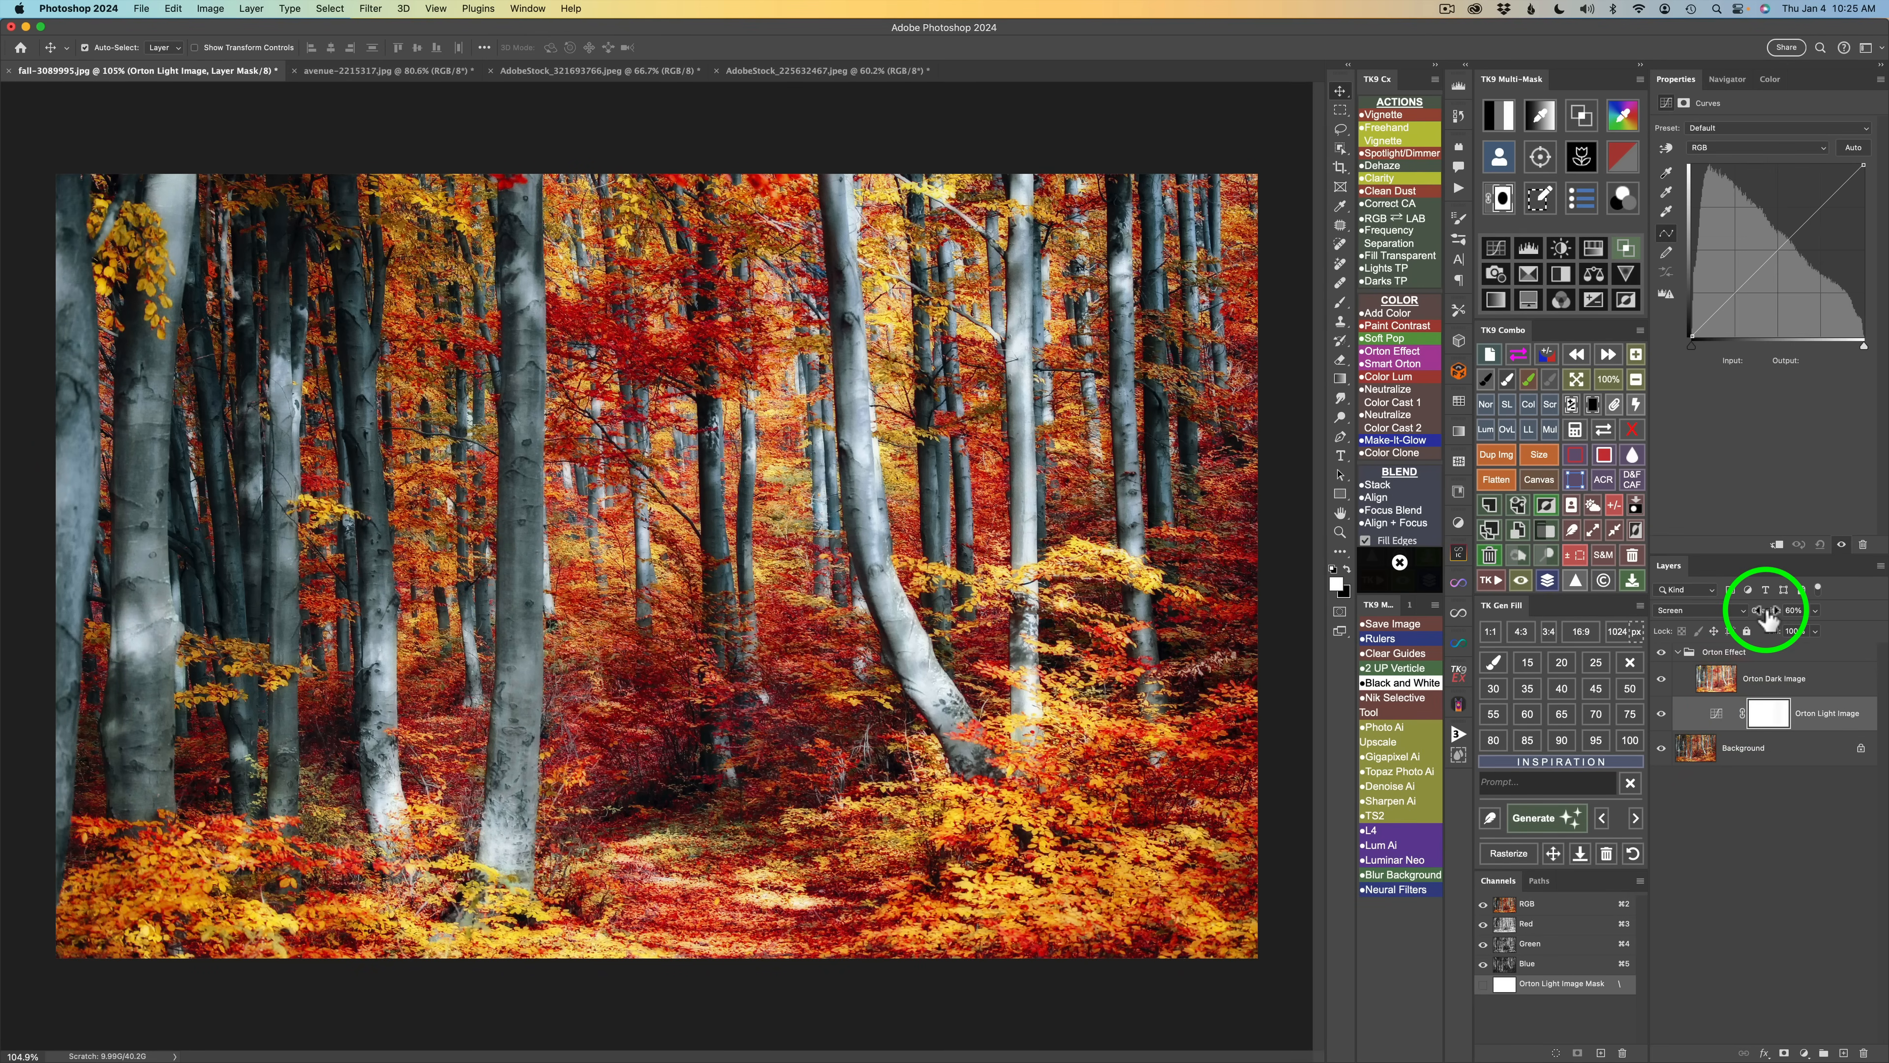
pyautogui.click(1736, 677)
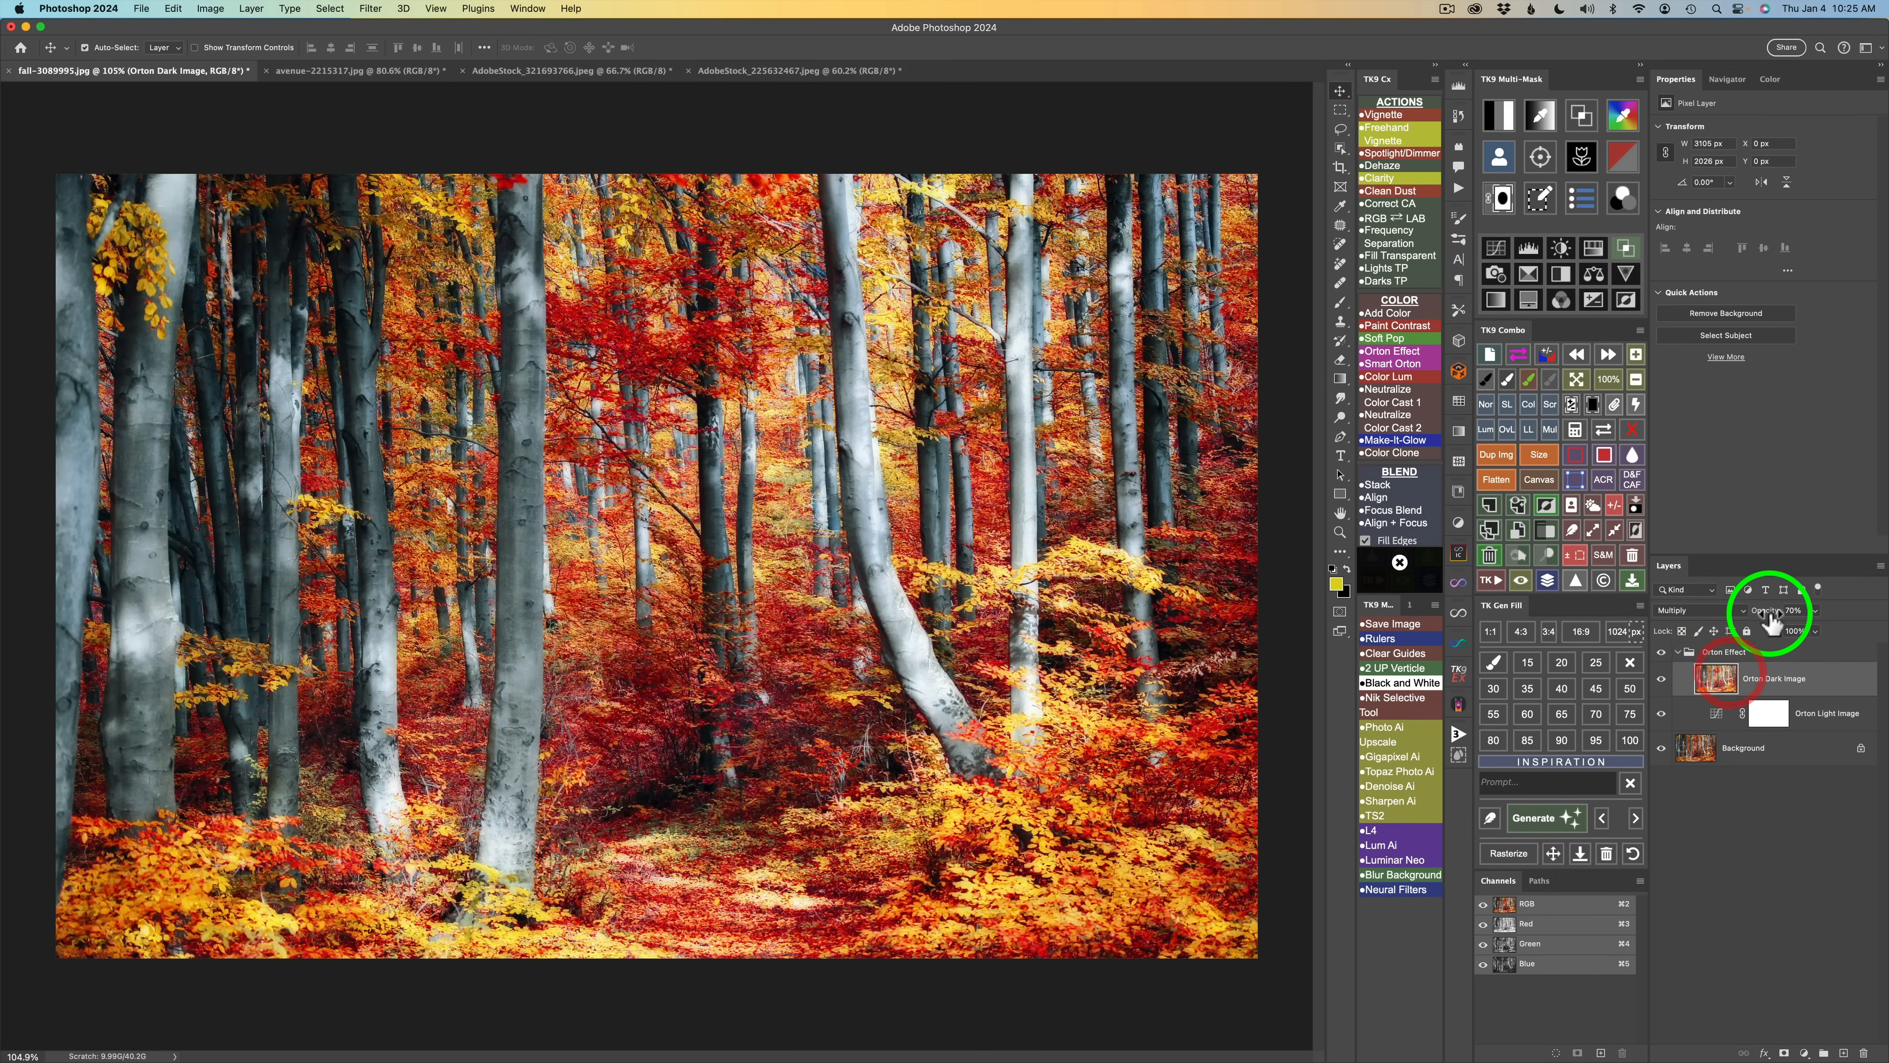
pyautogui.click(1730, 652)
pyautogui.moveTo(1773, 615); pyautogui.dragTo(1871, 606)
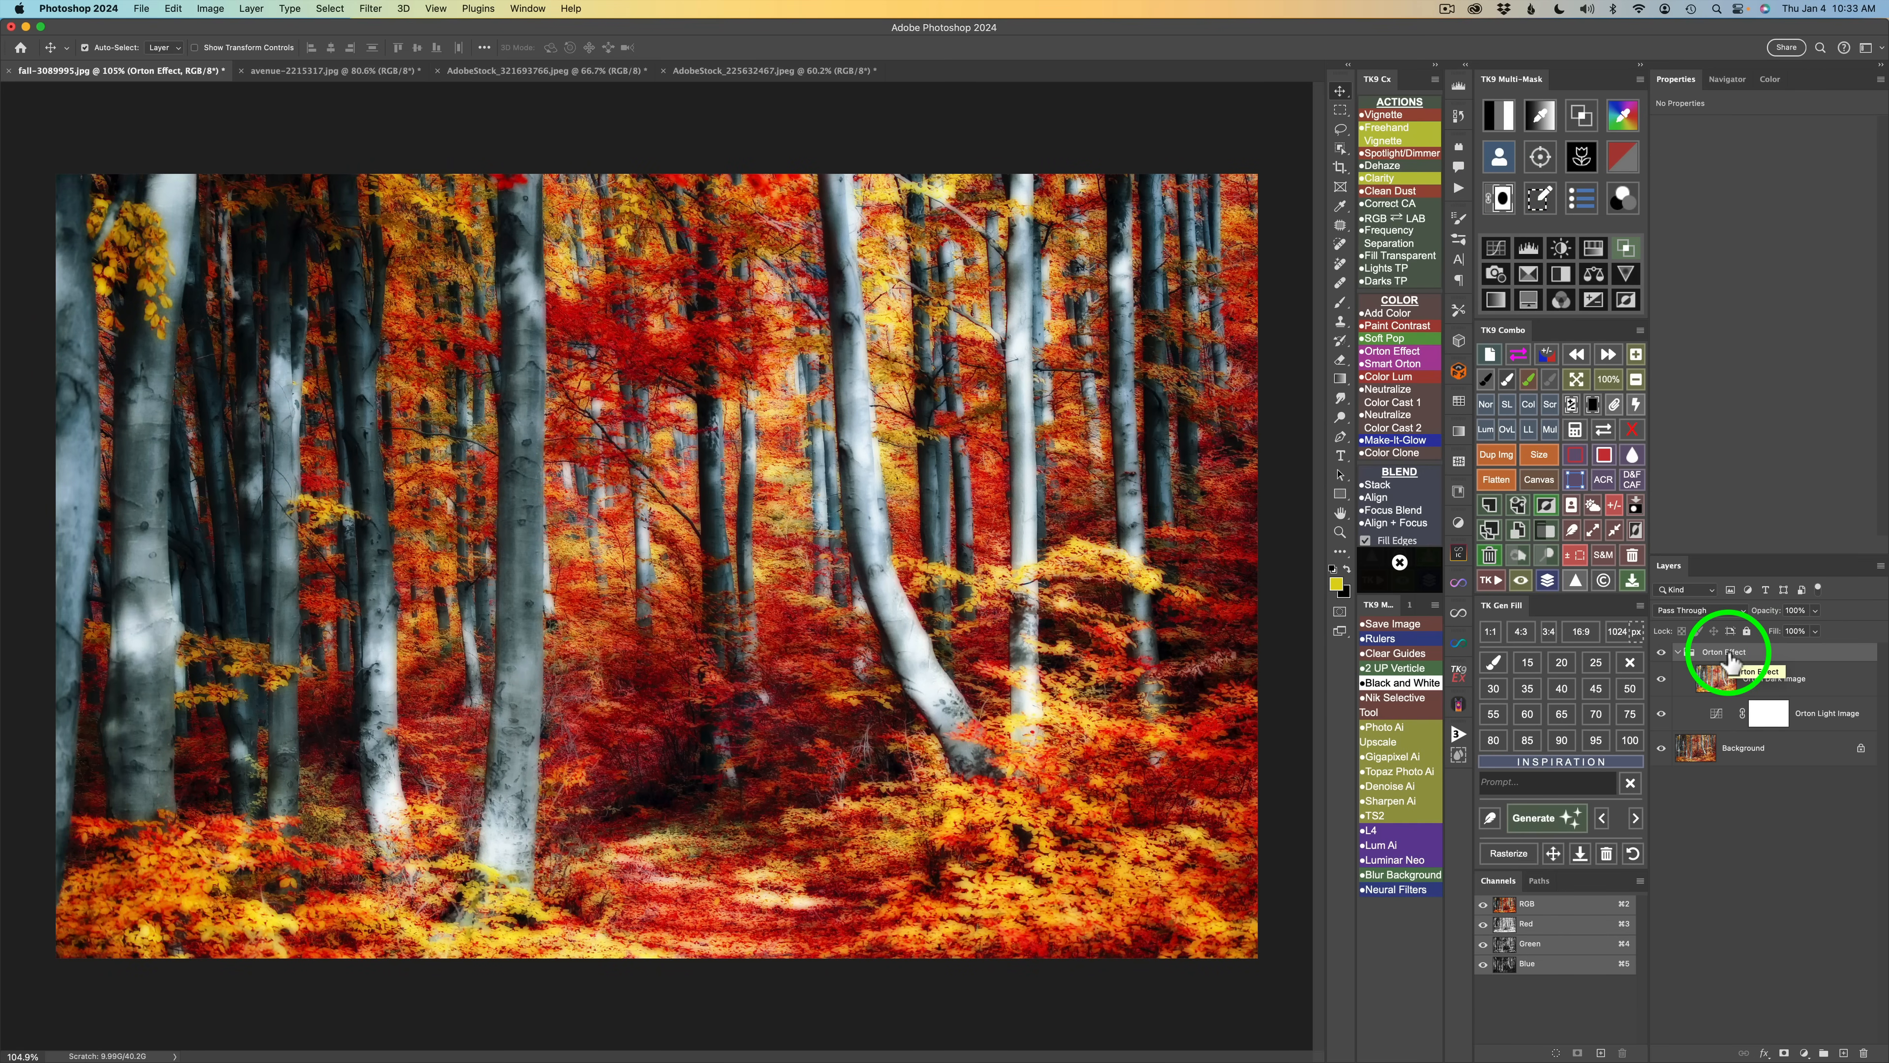
# Step: Apply a Lights 1 luminosity mask to the Orton Effect group and toggle the group's visibility to compare
pyautogui.click(1502, 201)
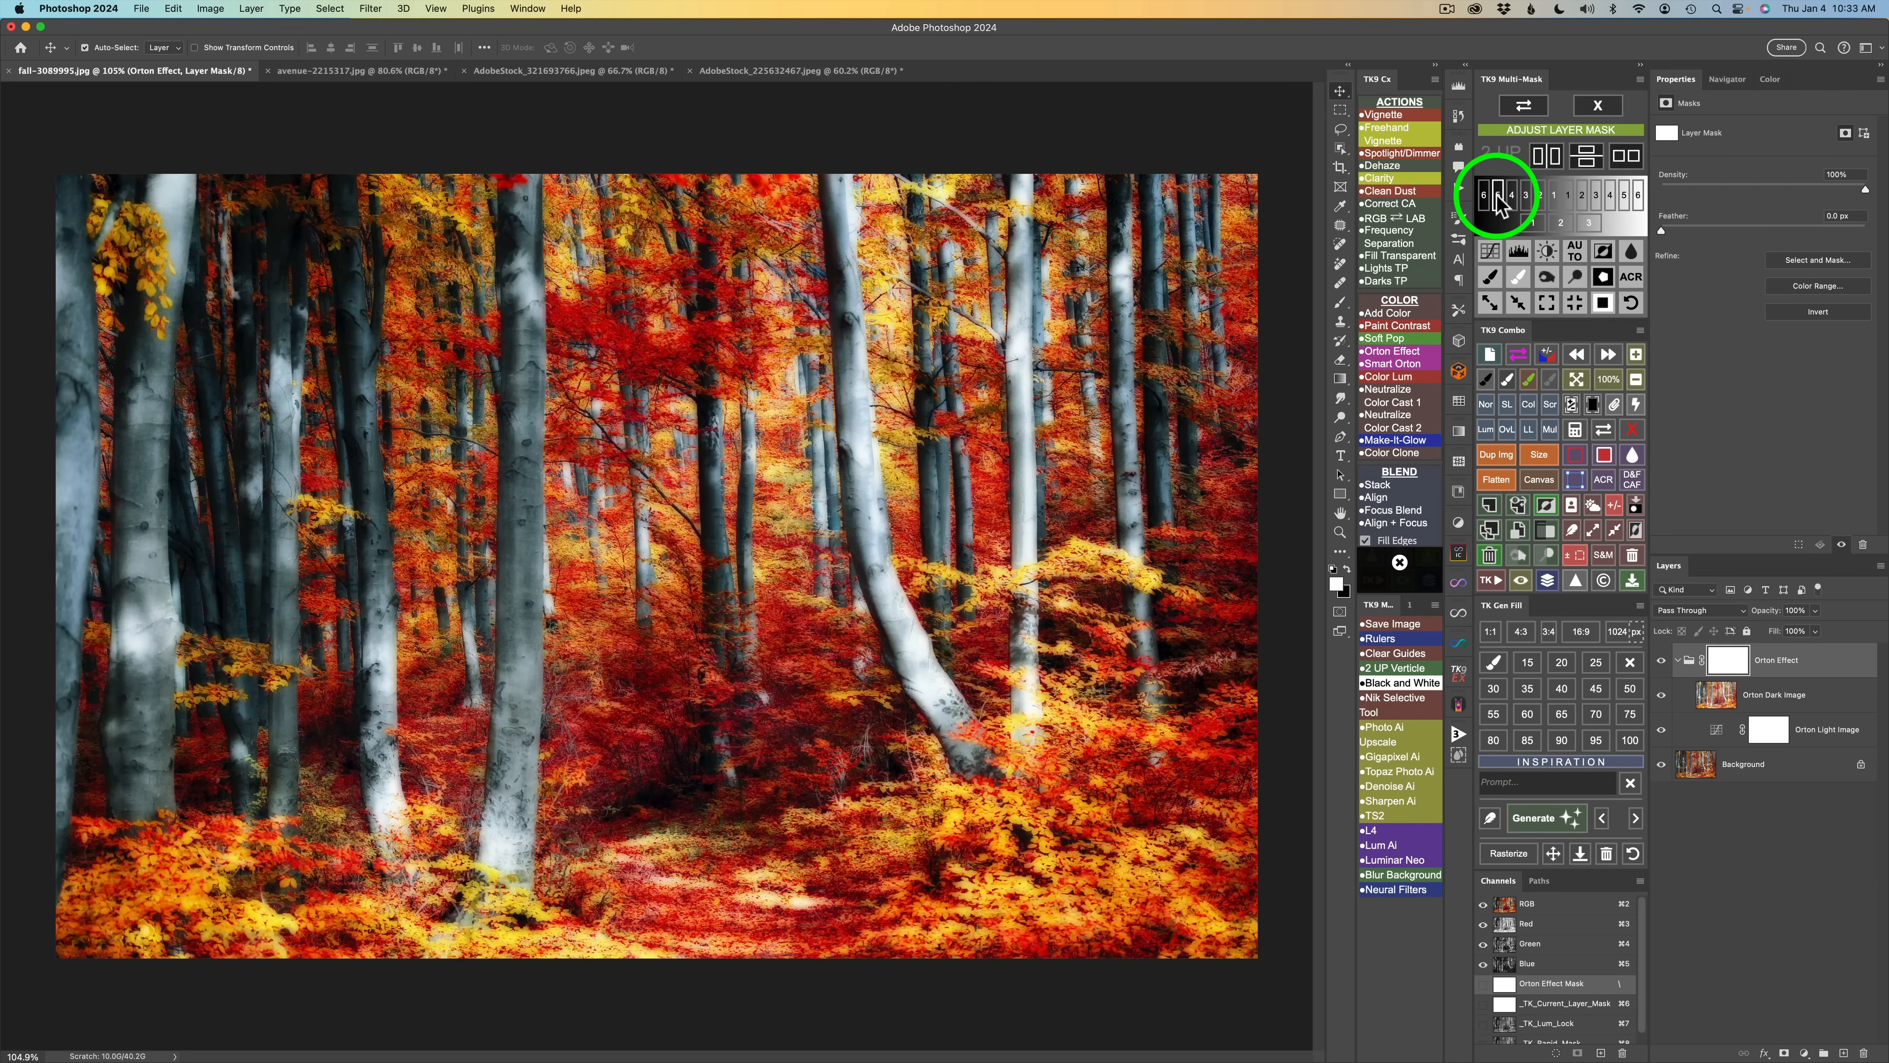
pyautogui.click(1568, 195)
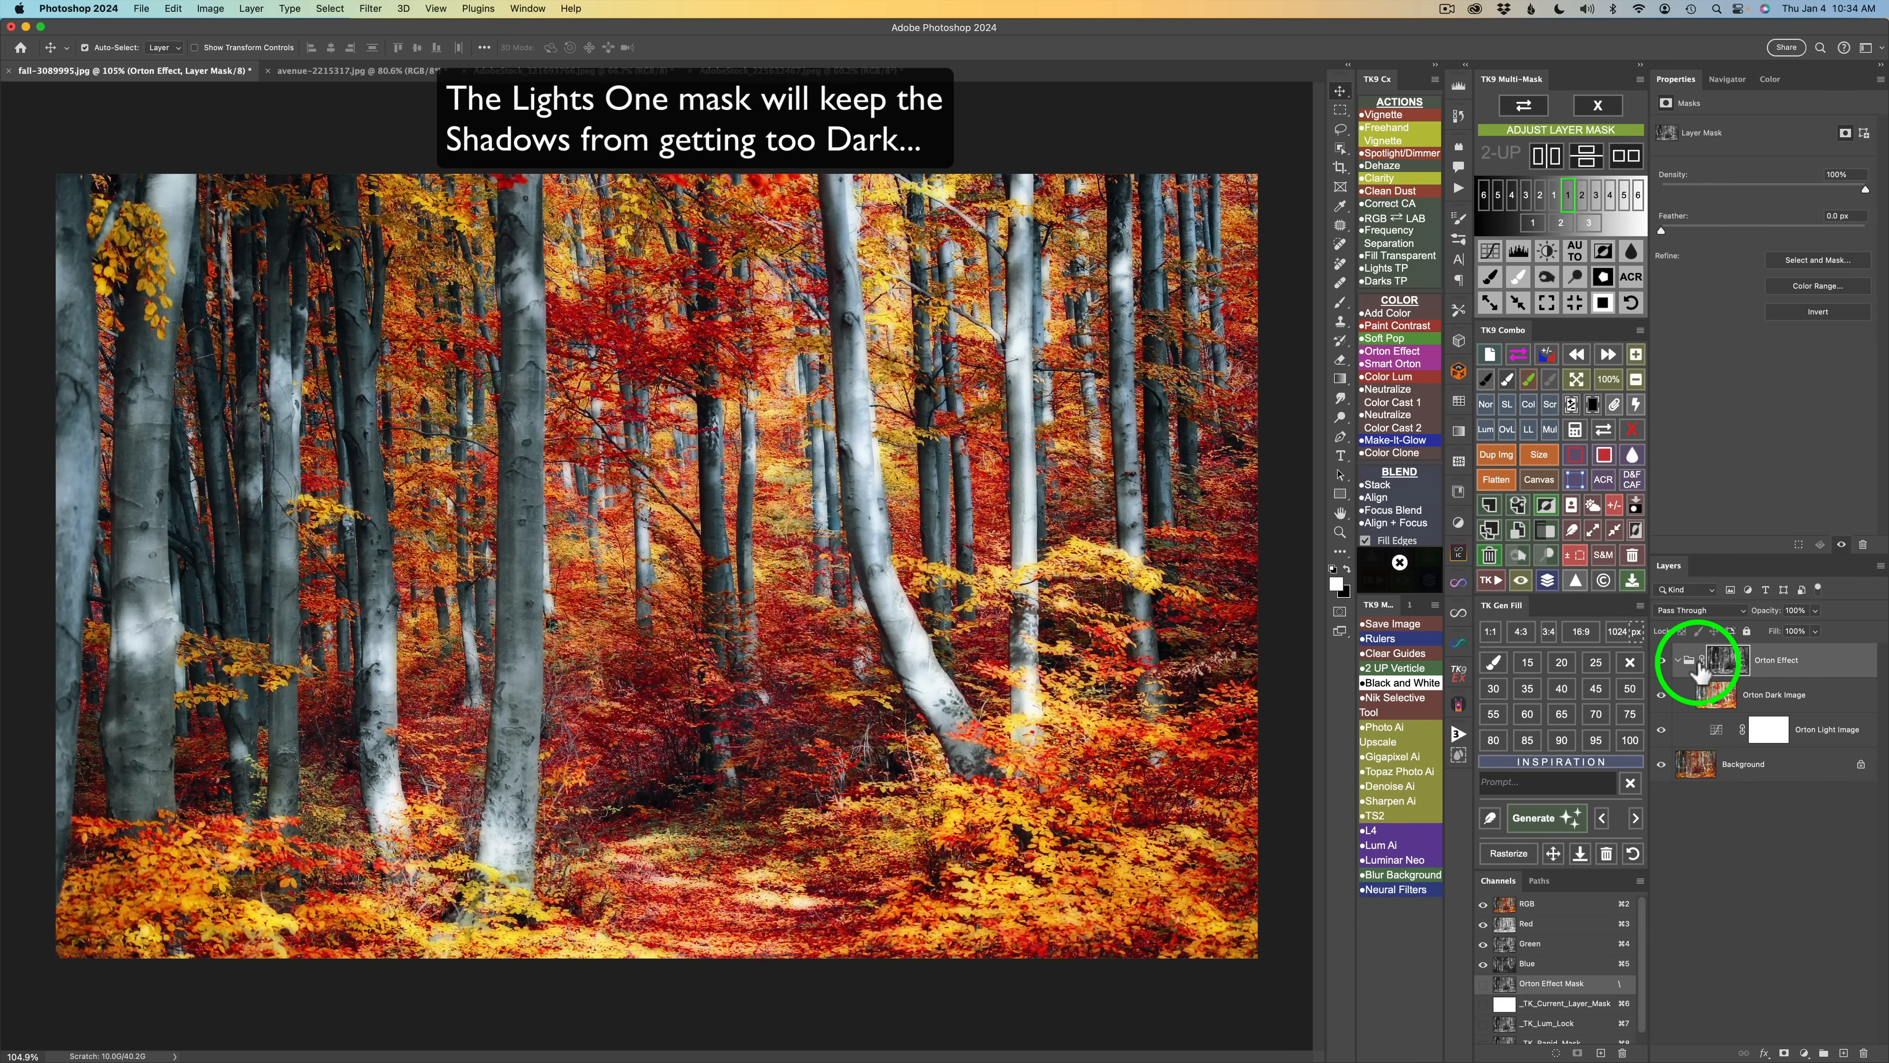
pyautogui.click(1662, 662)
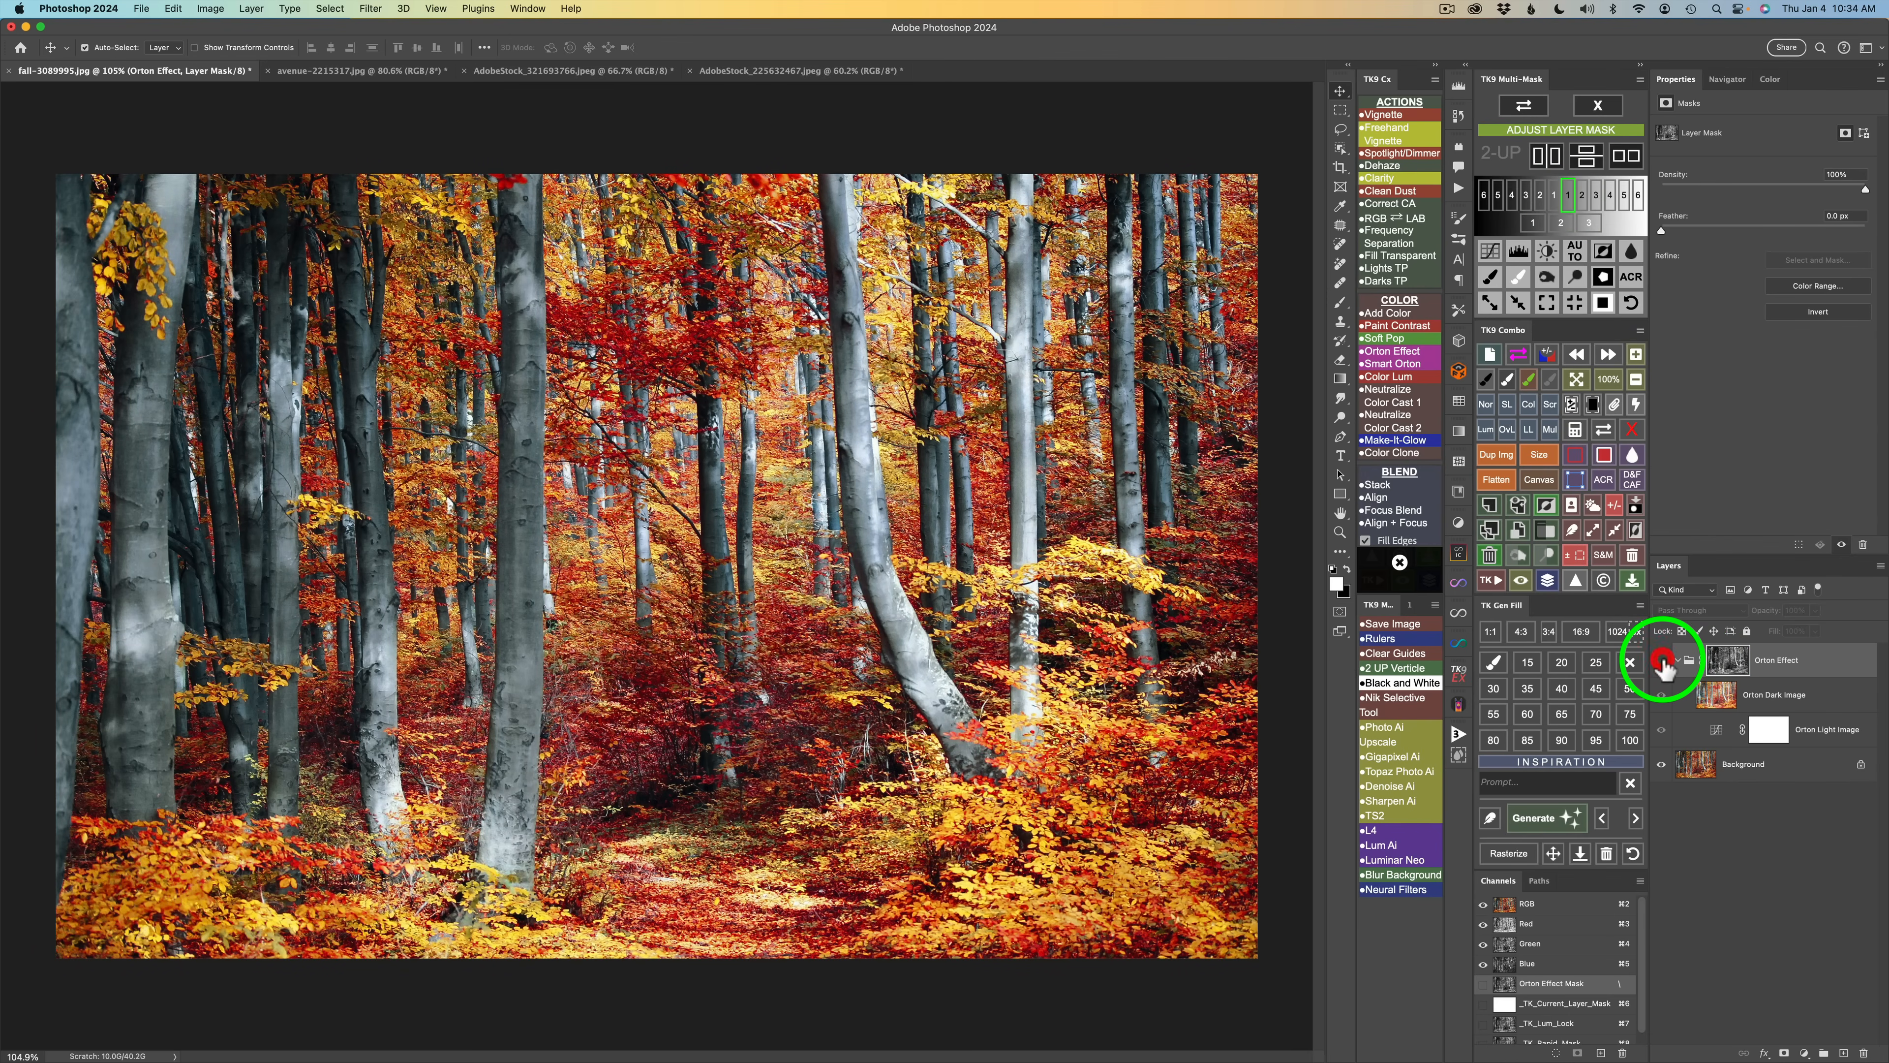
pyautogui.click(1662, 662)
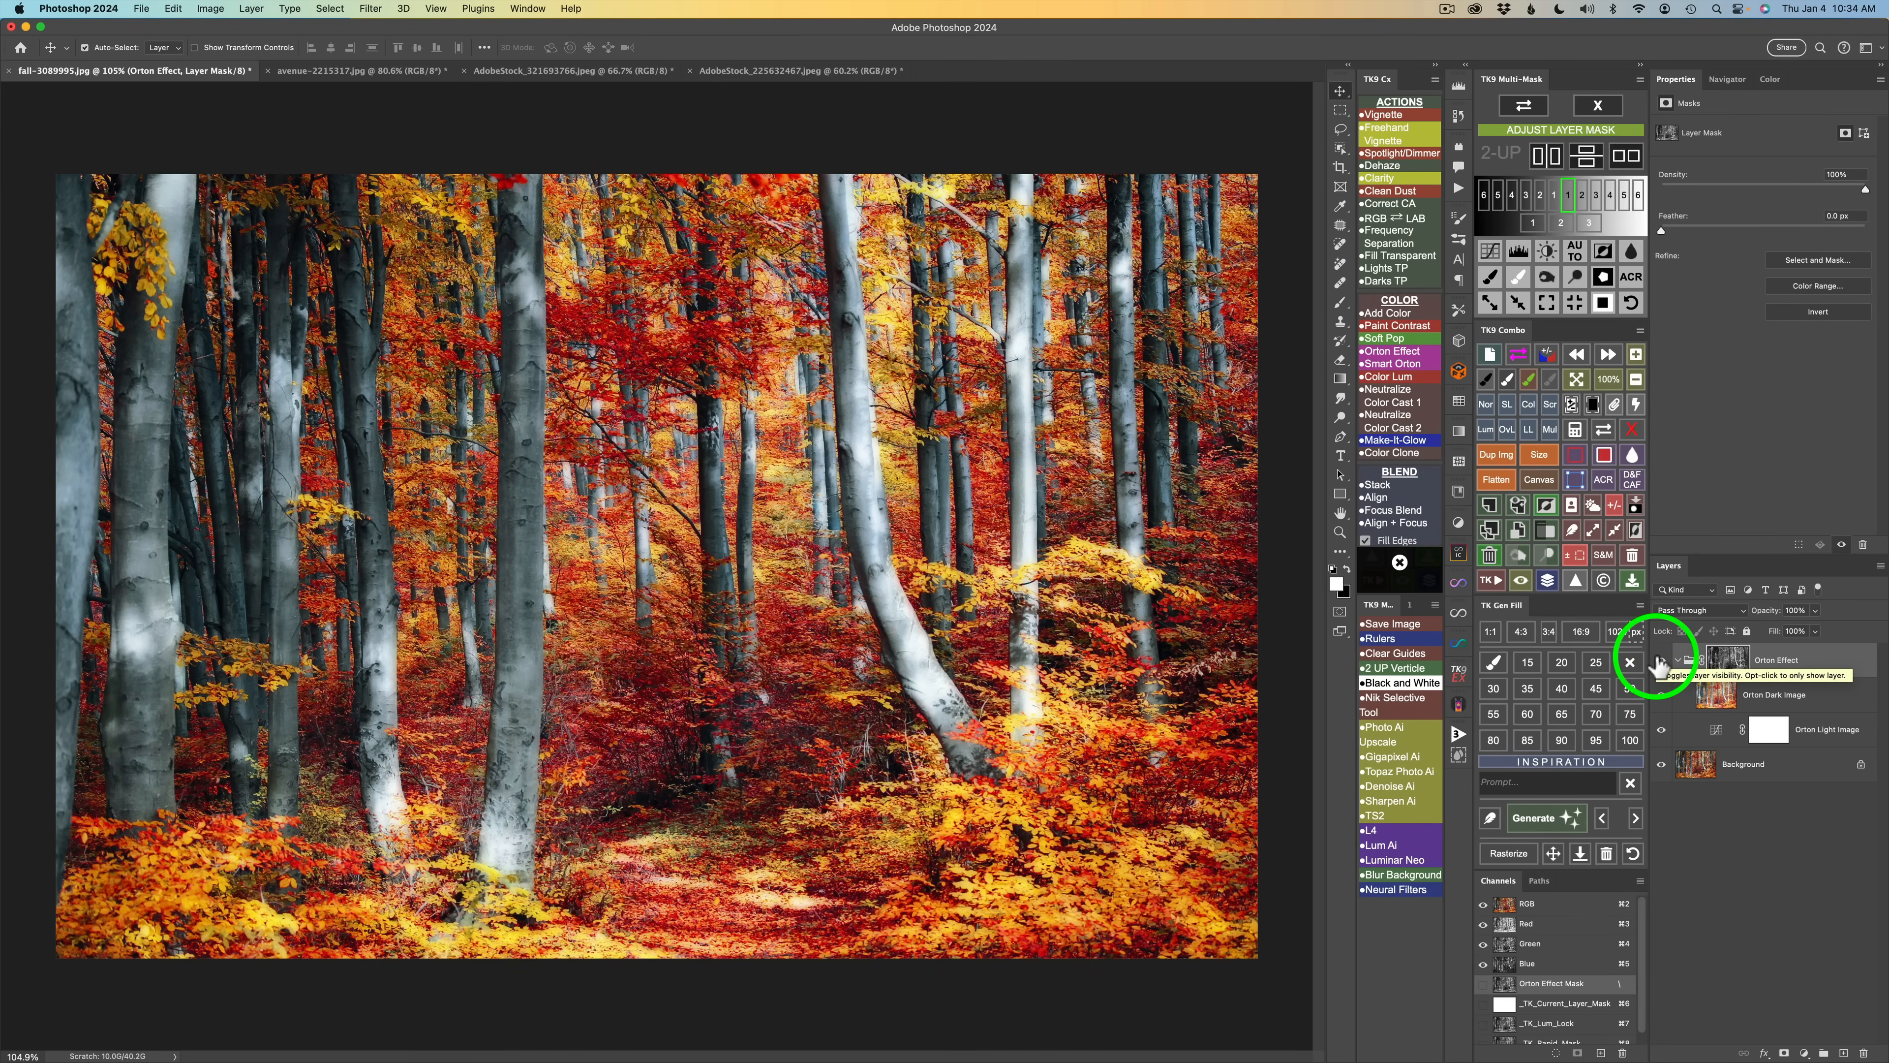
# Step: Set the Orton Light Image layer's opacity to 60% inside the masked group and check the result against the original
pyautogui.click(1718, 735)
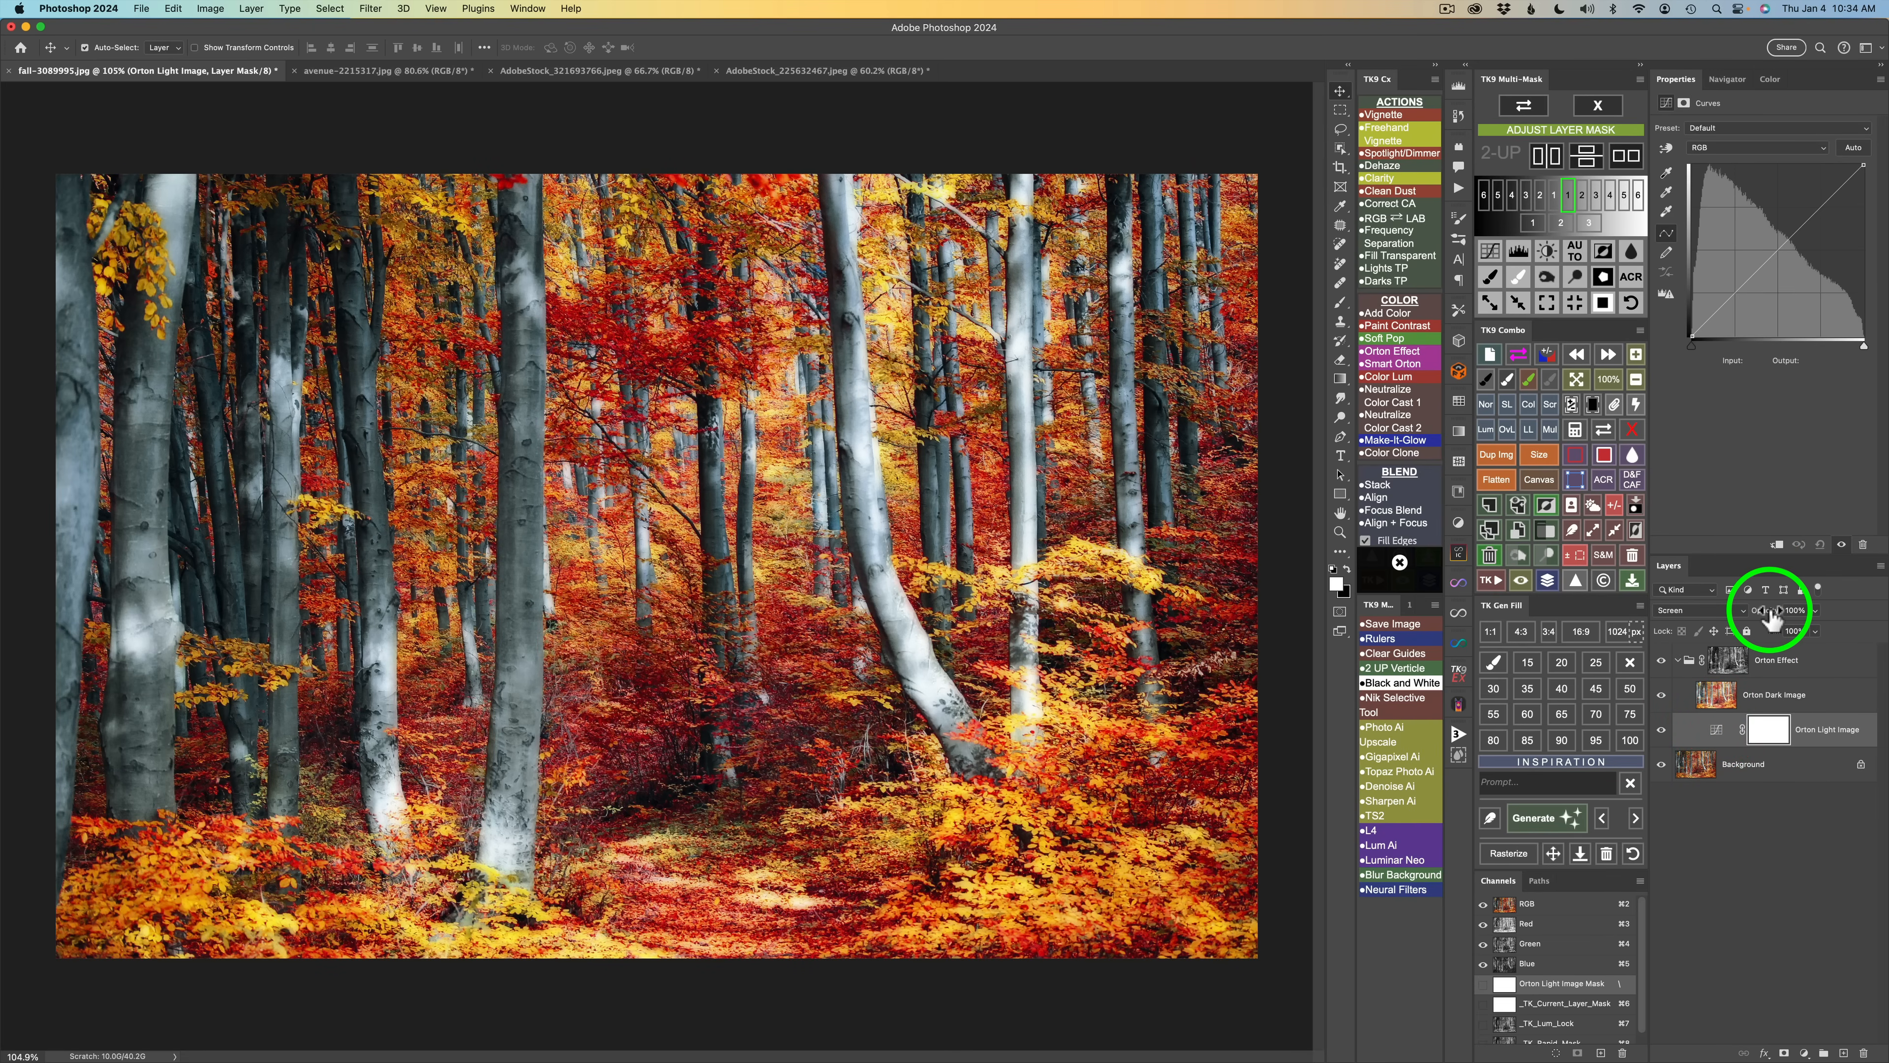
pyautogui.press('9')
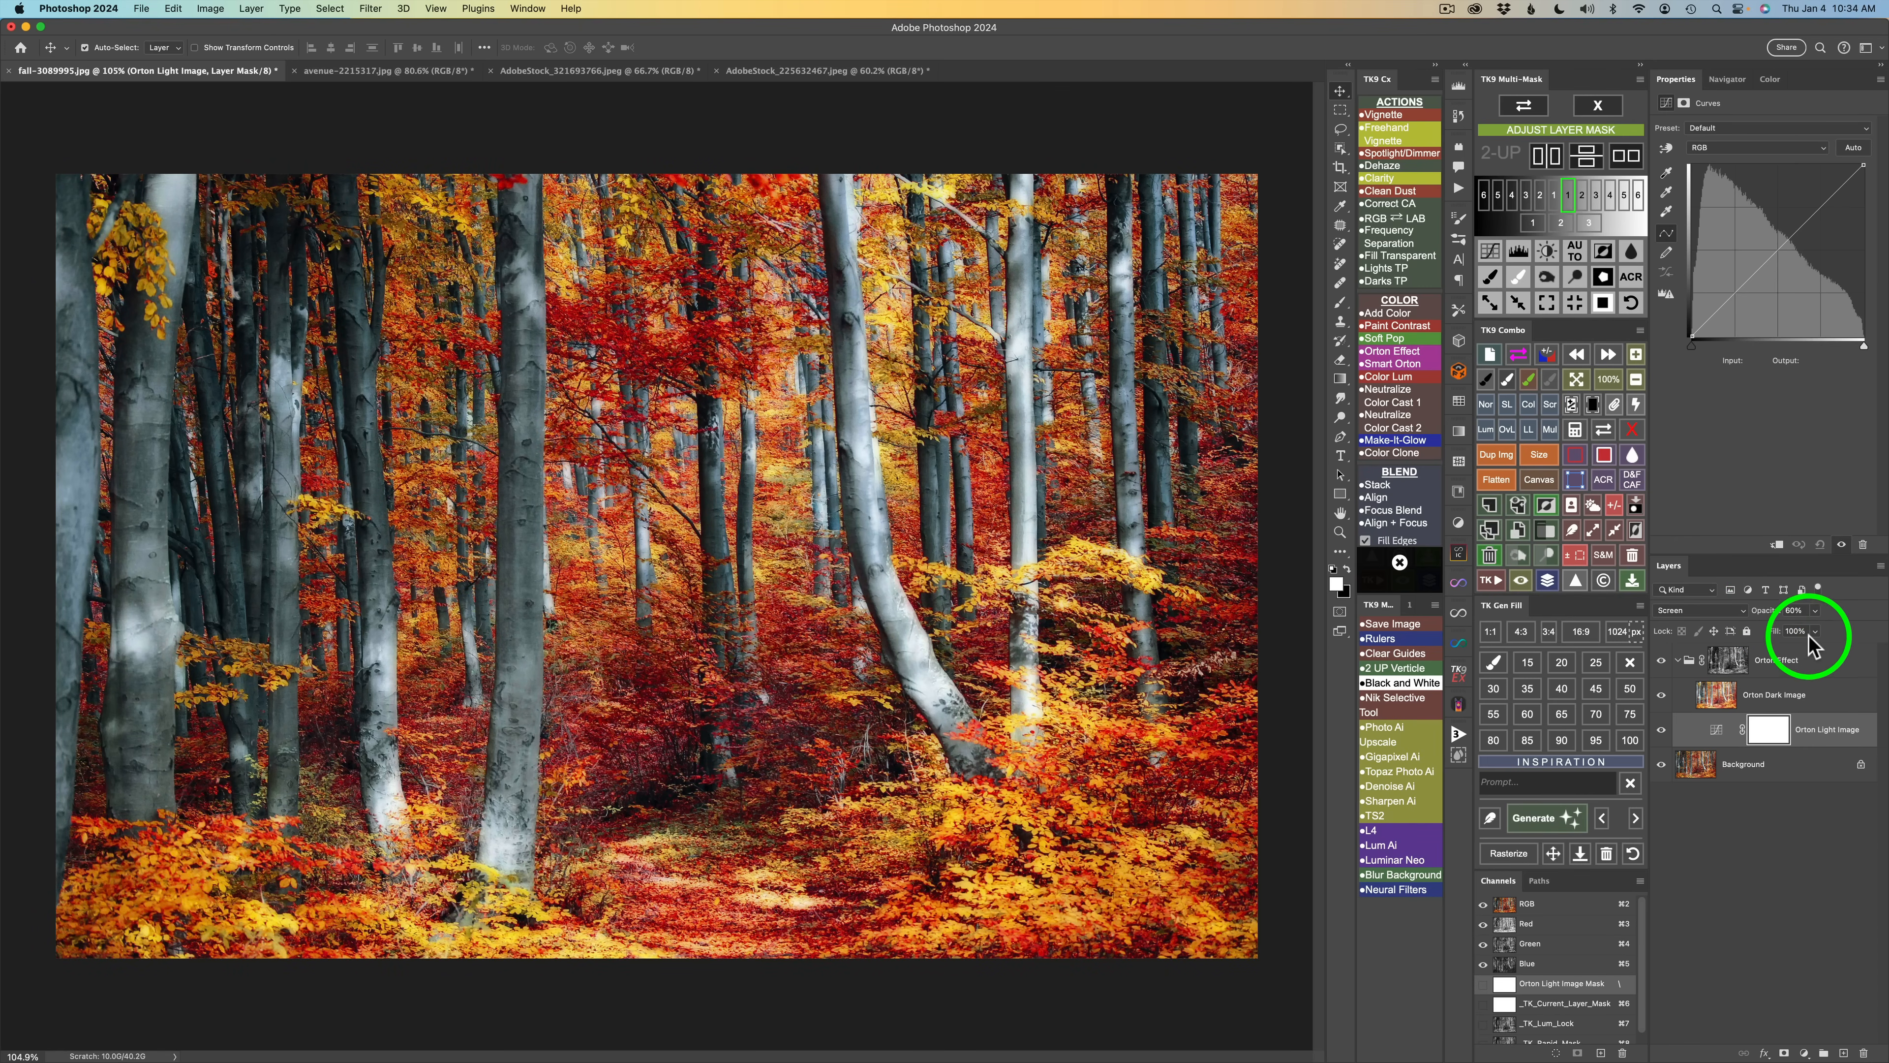
pyautogui.click(1663, 663)
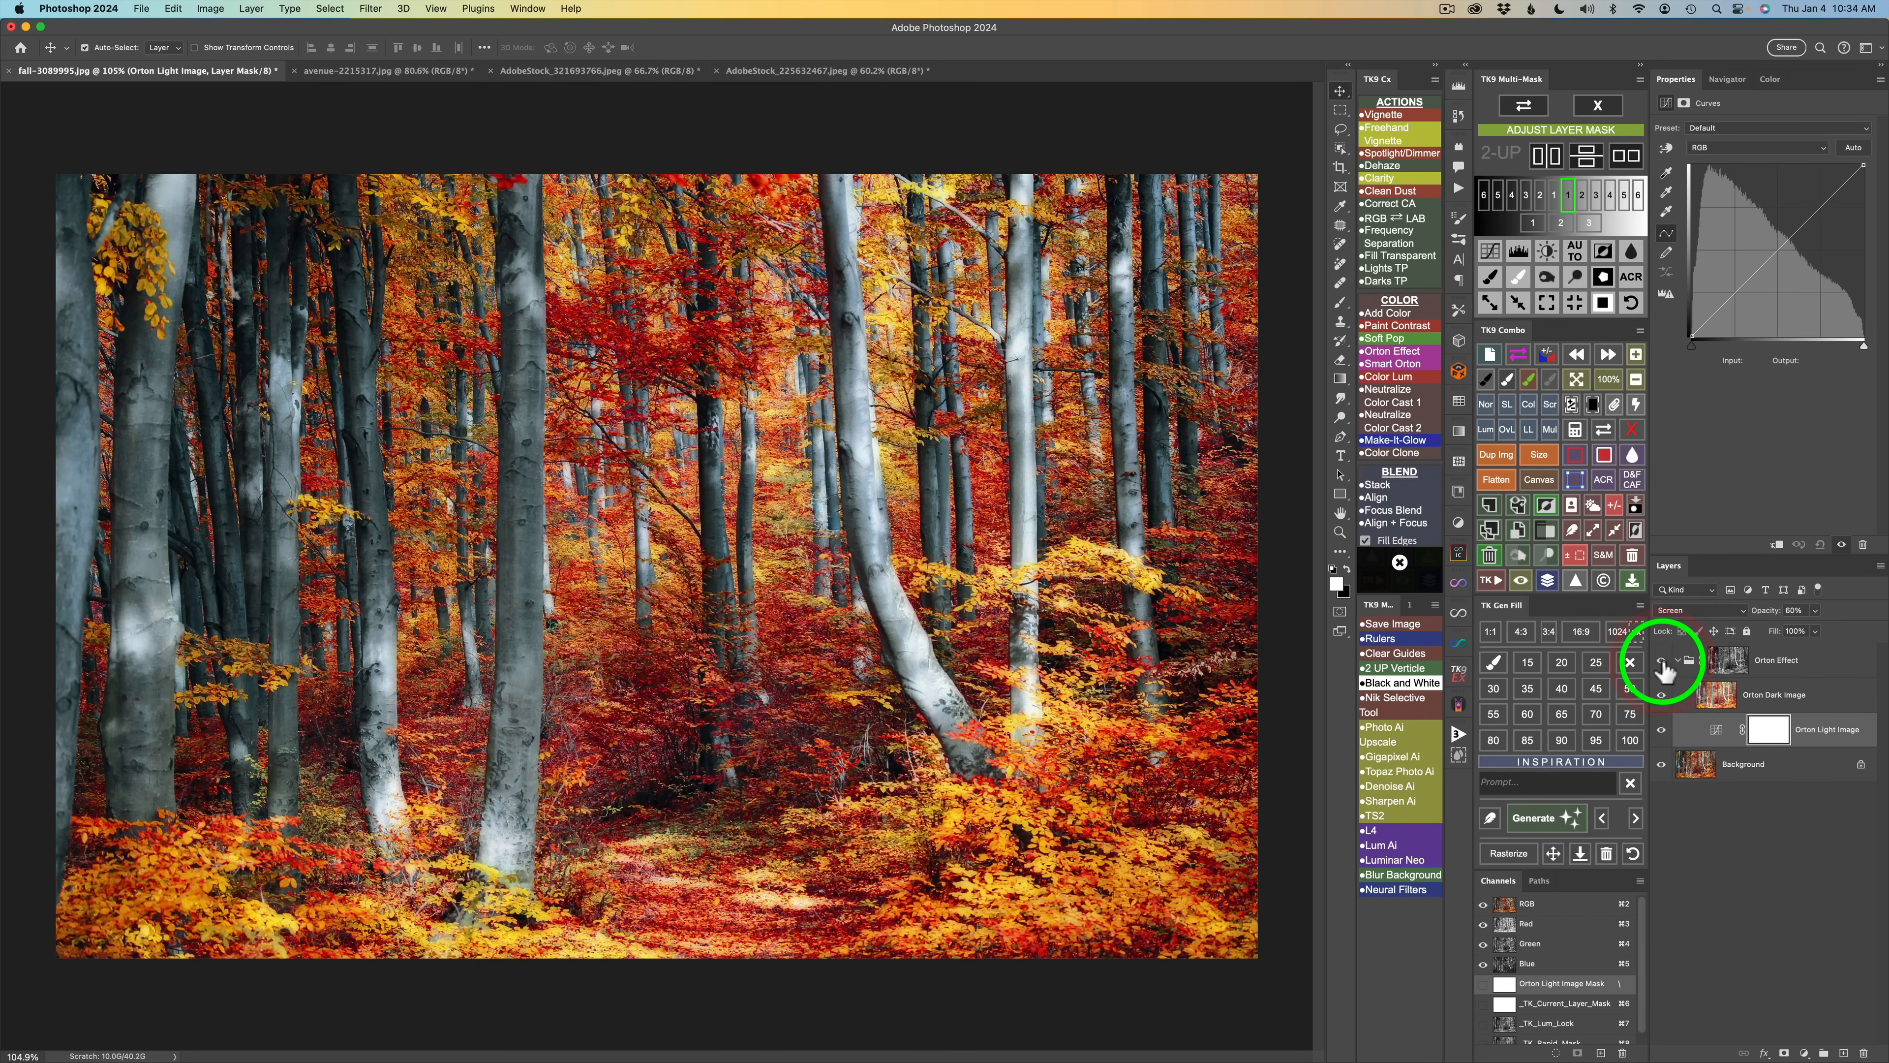
# Step: Reduce the Orton Effect group's mask density to 88% and compare the image with the group hidden and shown
pyautogui.click(1690, 667)
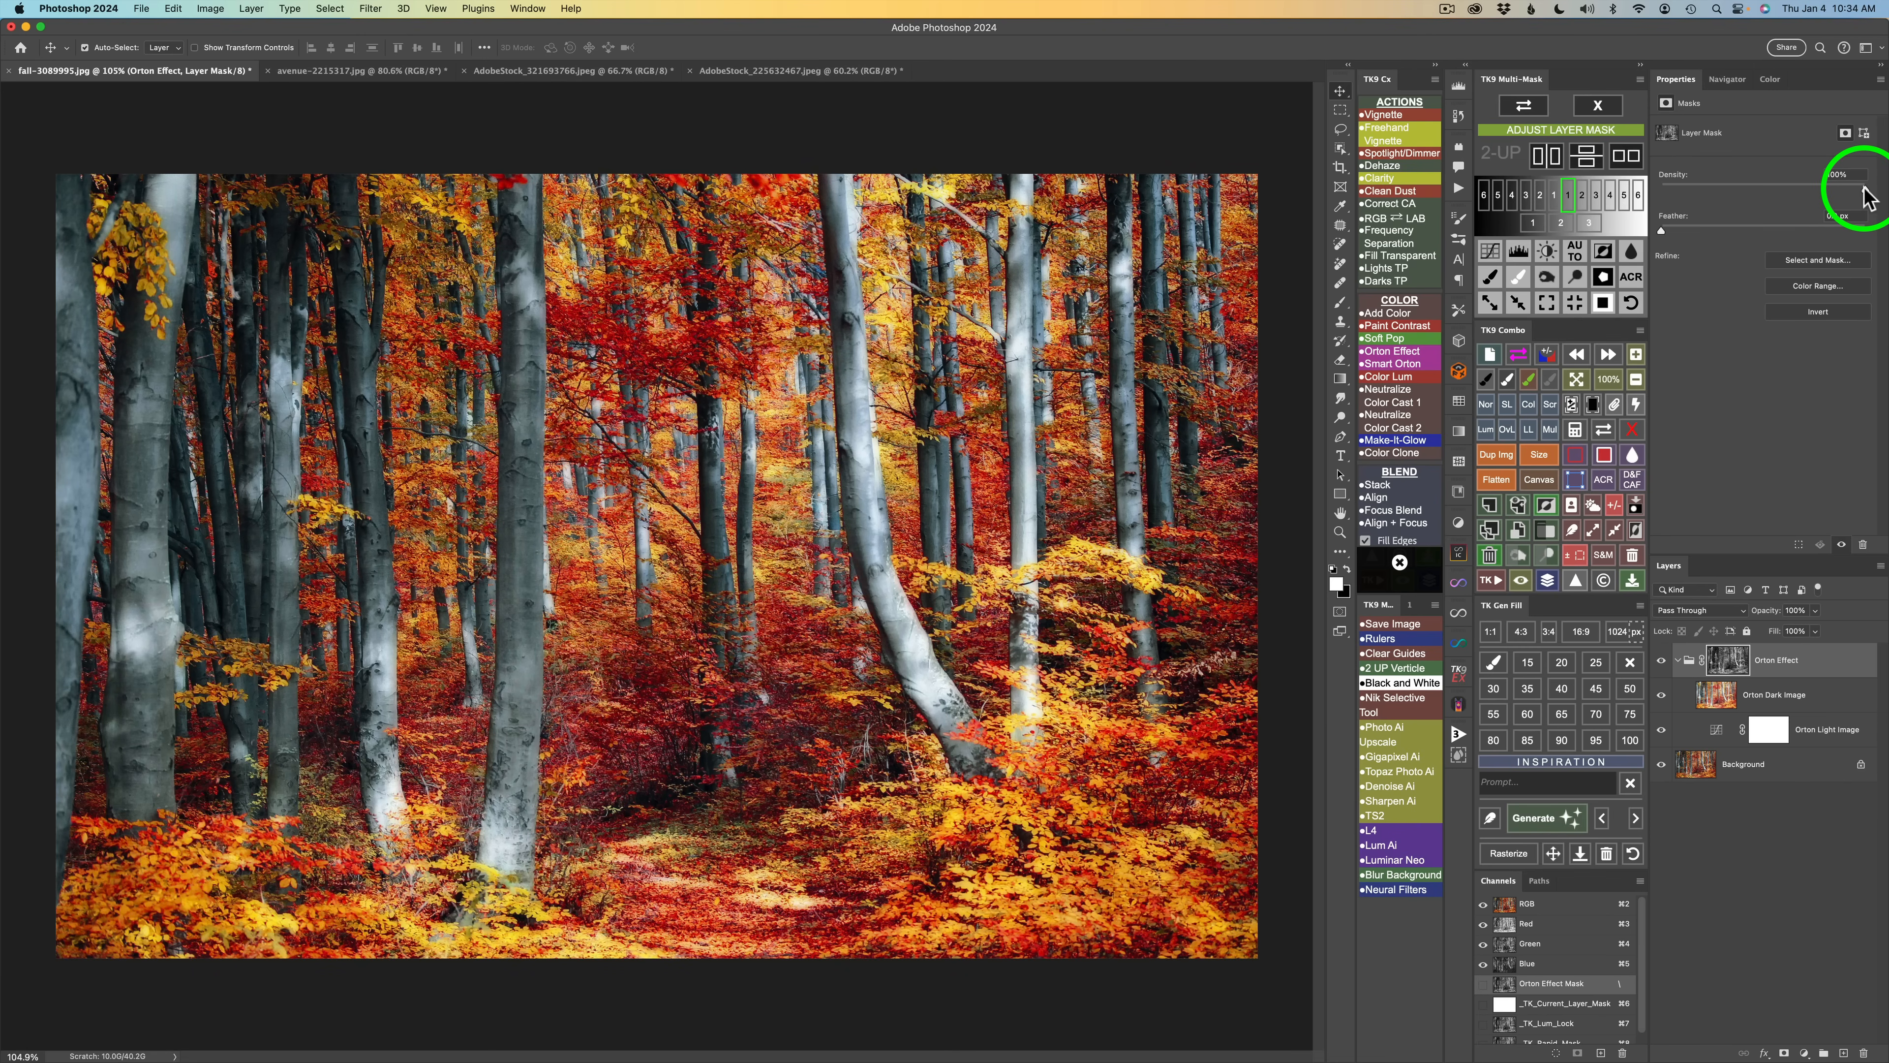
pyautogui.moveTo(1863, 190)
pyautogui.mouseDown()
pyautogui.moveTo(1794, 191)
pyautogui.moveTo(1842, 188)
pyautogui.mouseUp()
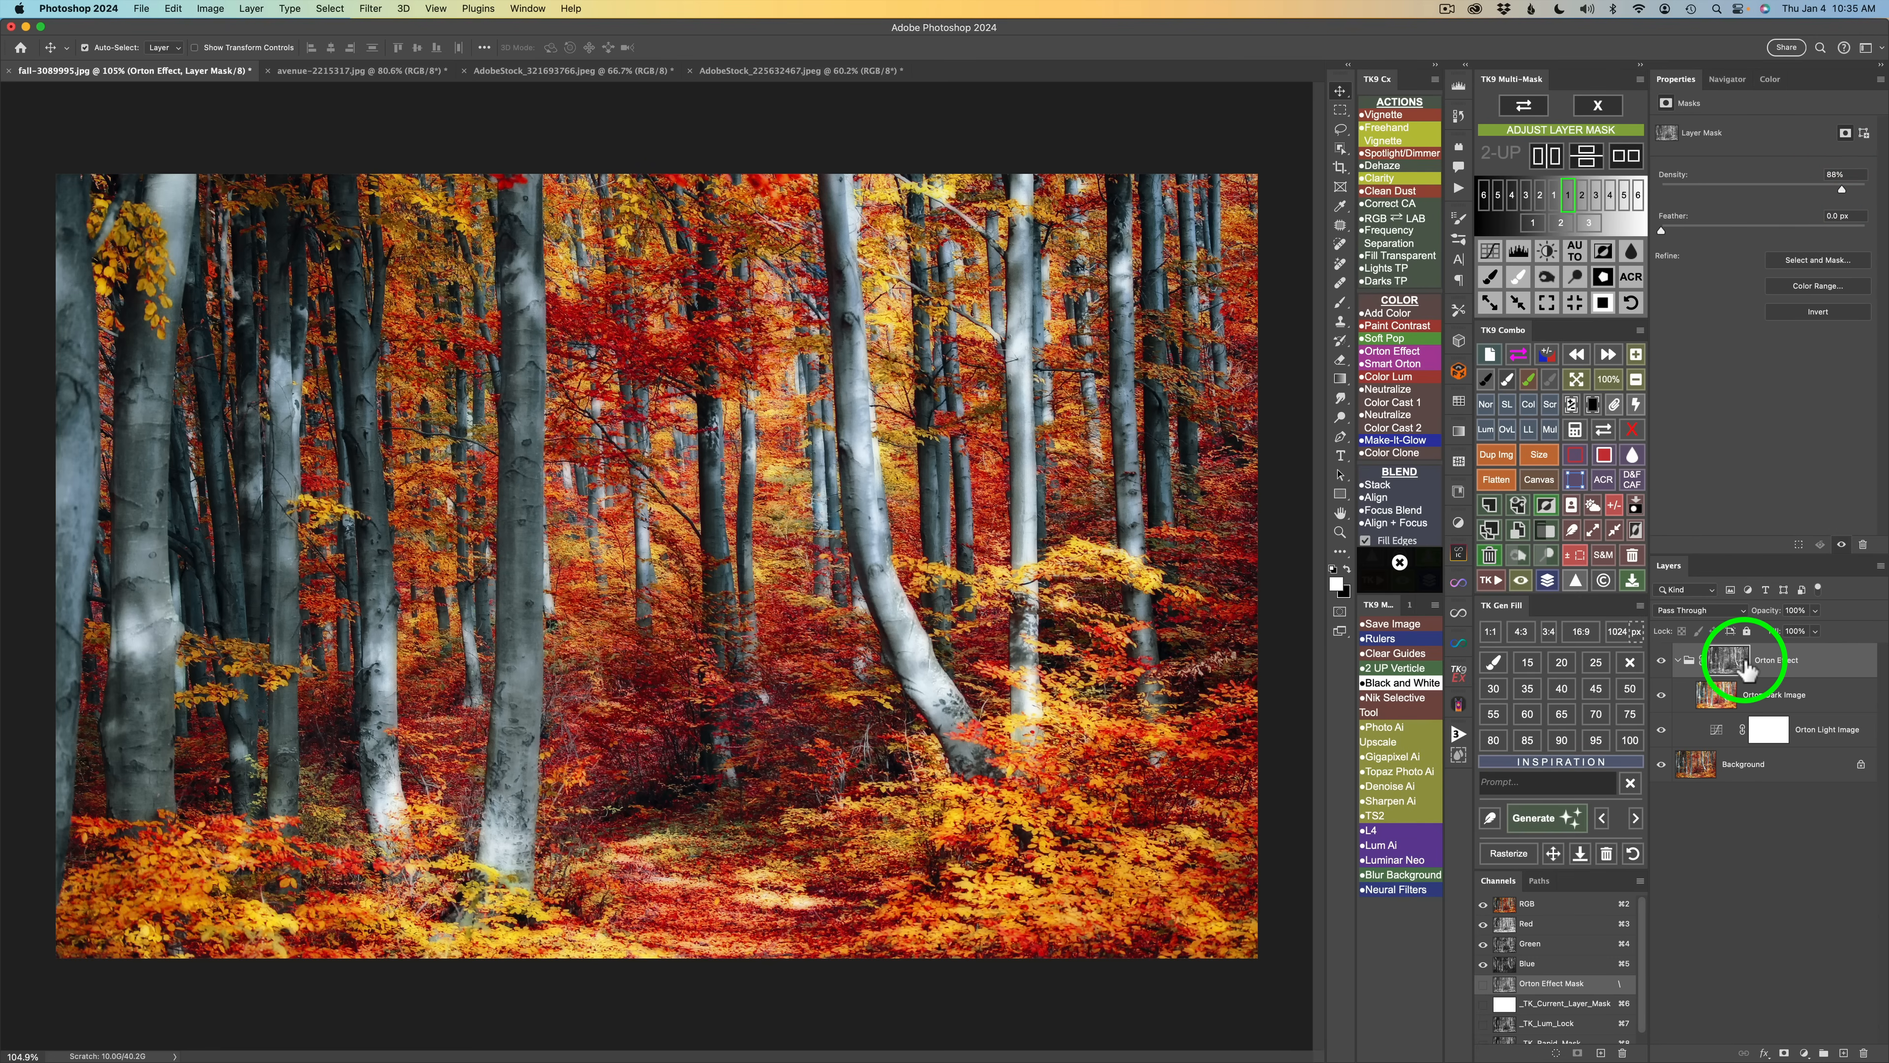
pyautogui.click(1662, 662)
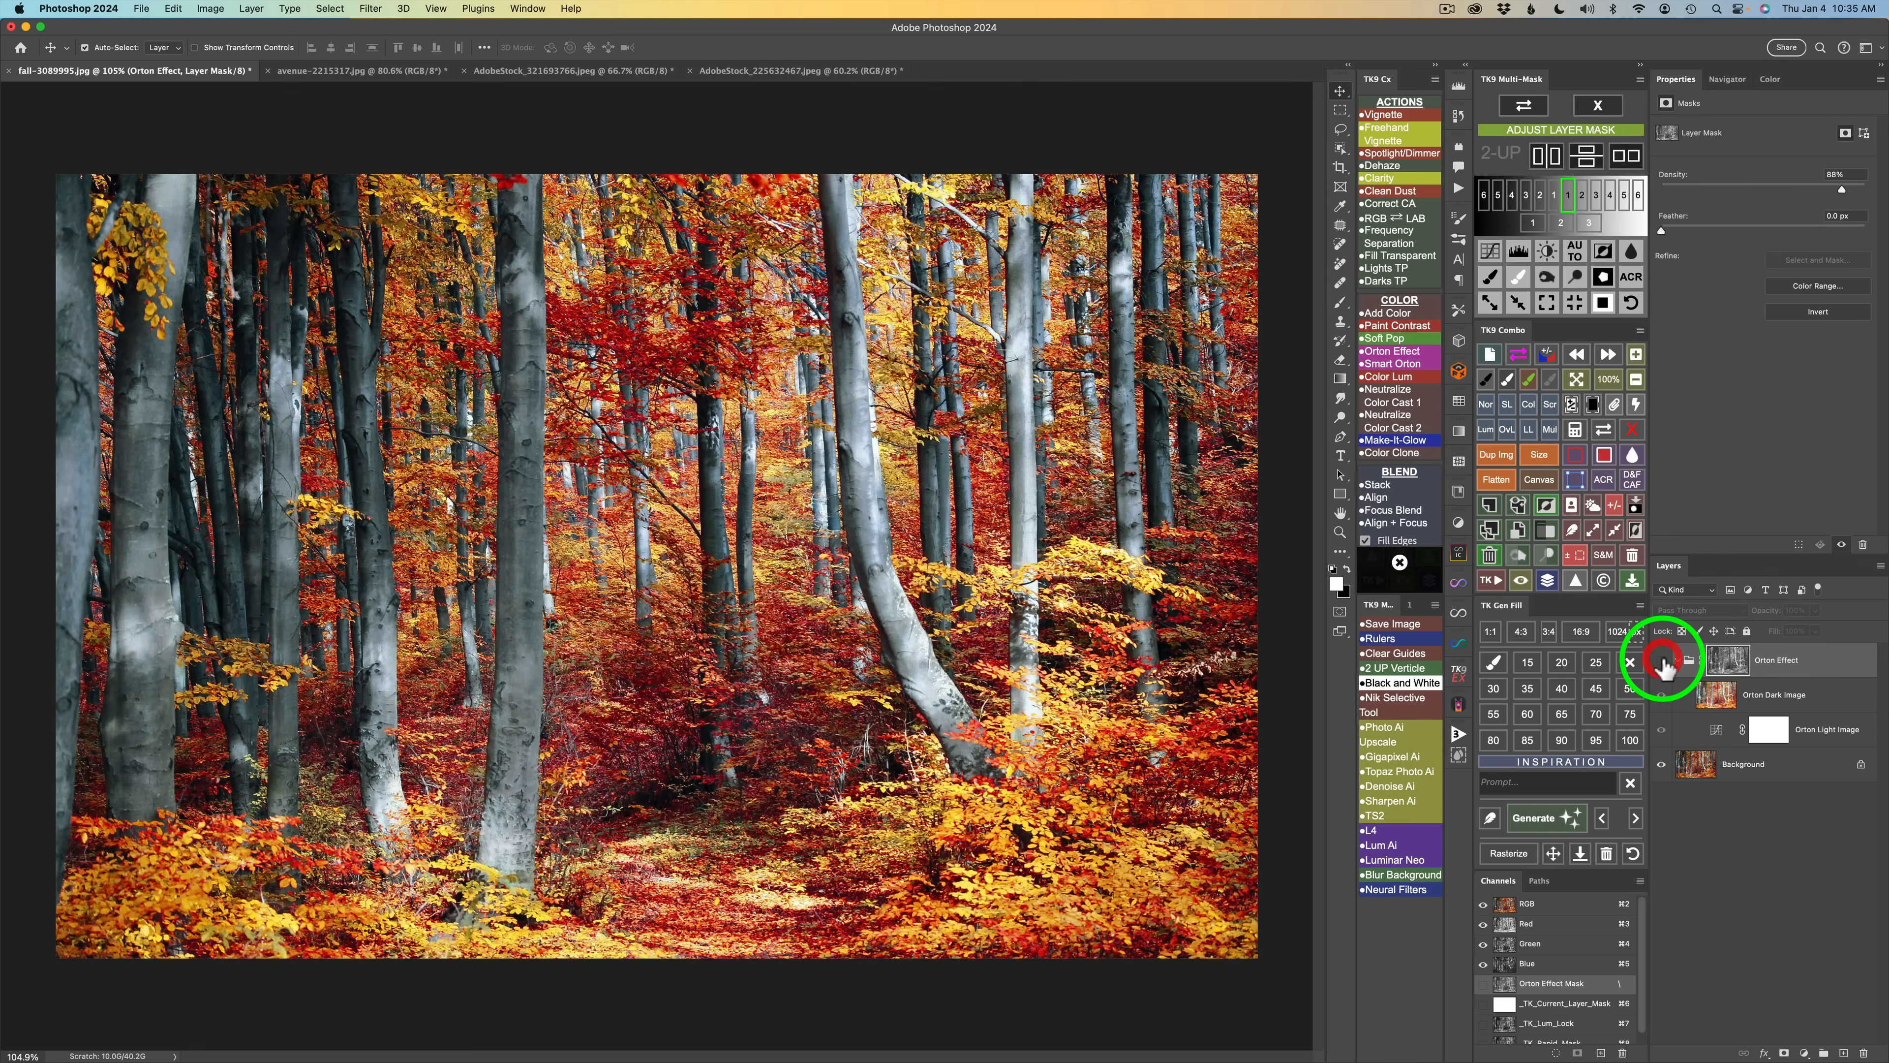
pyautogui.click(1663, 663)
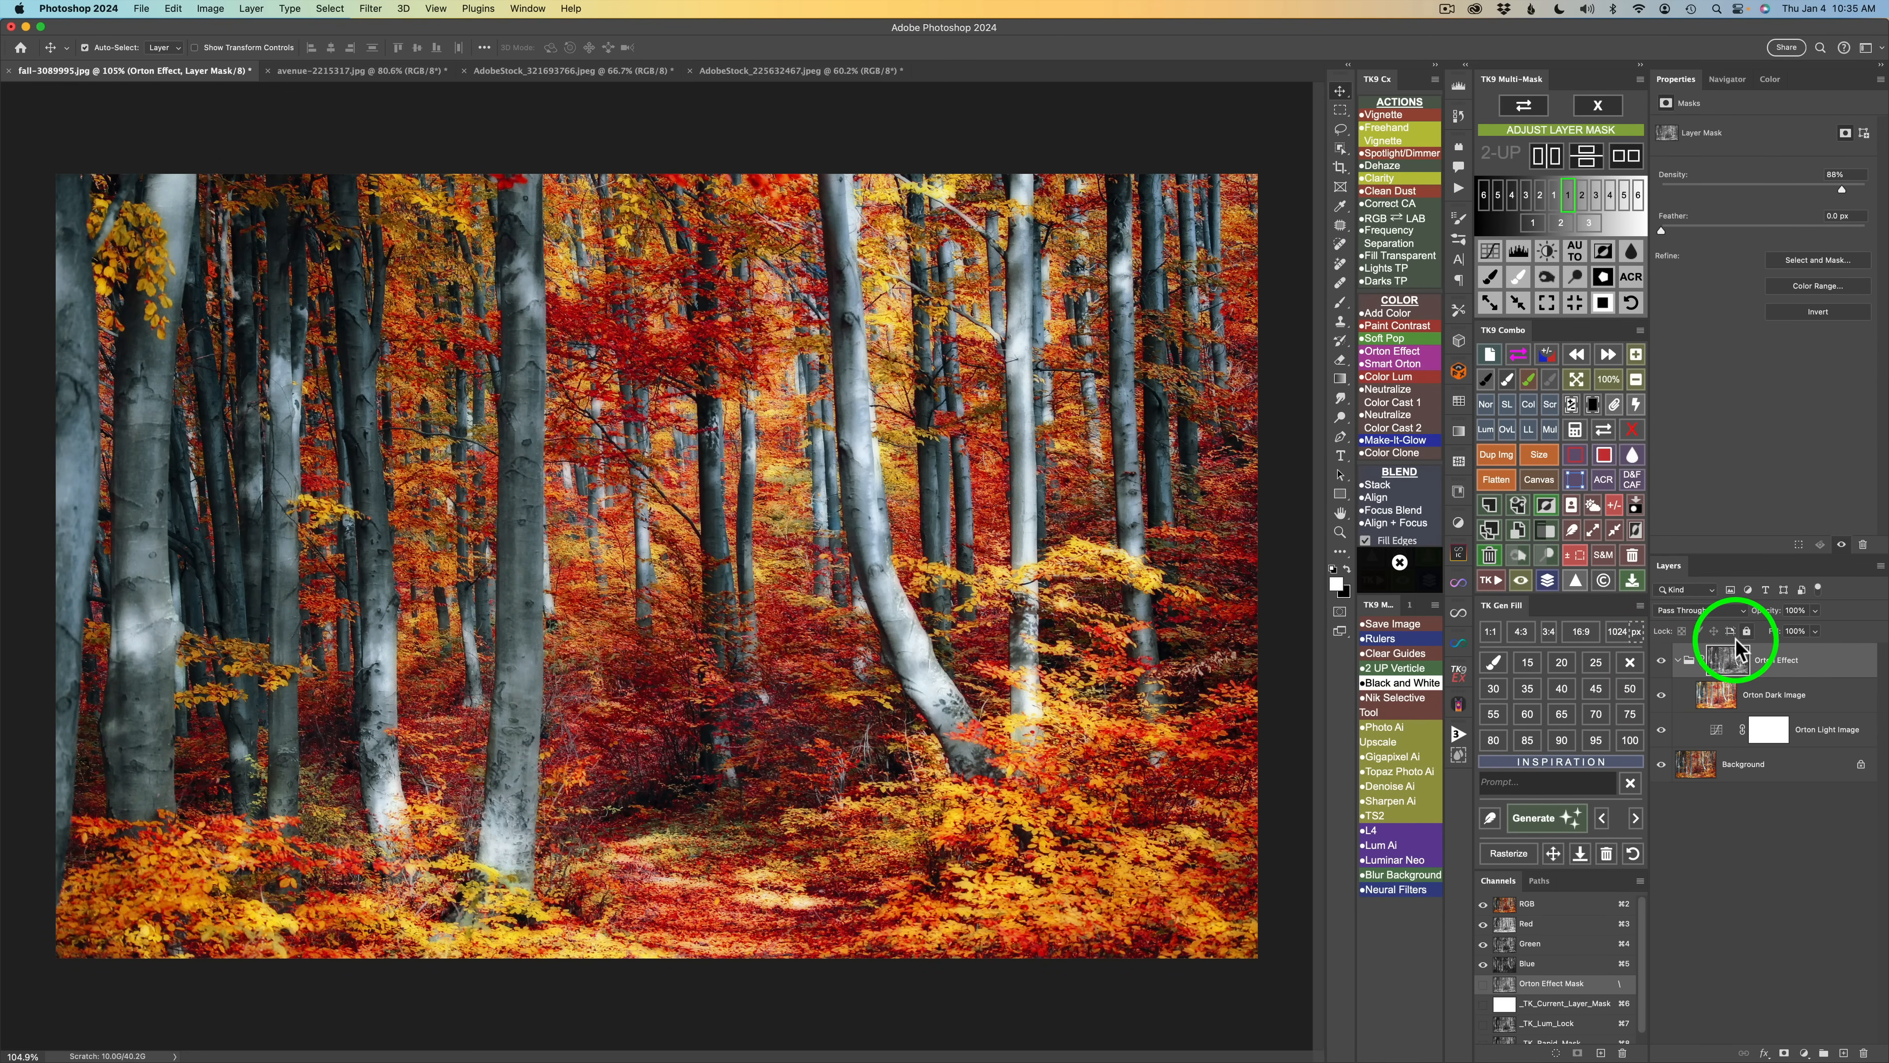
# Step: Collapse and hide the Orton Effect group, and exit the layer mask adjustment mode
pyautogui.click(1679, 660)
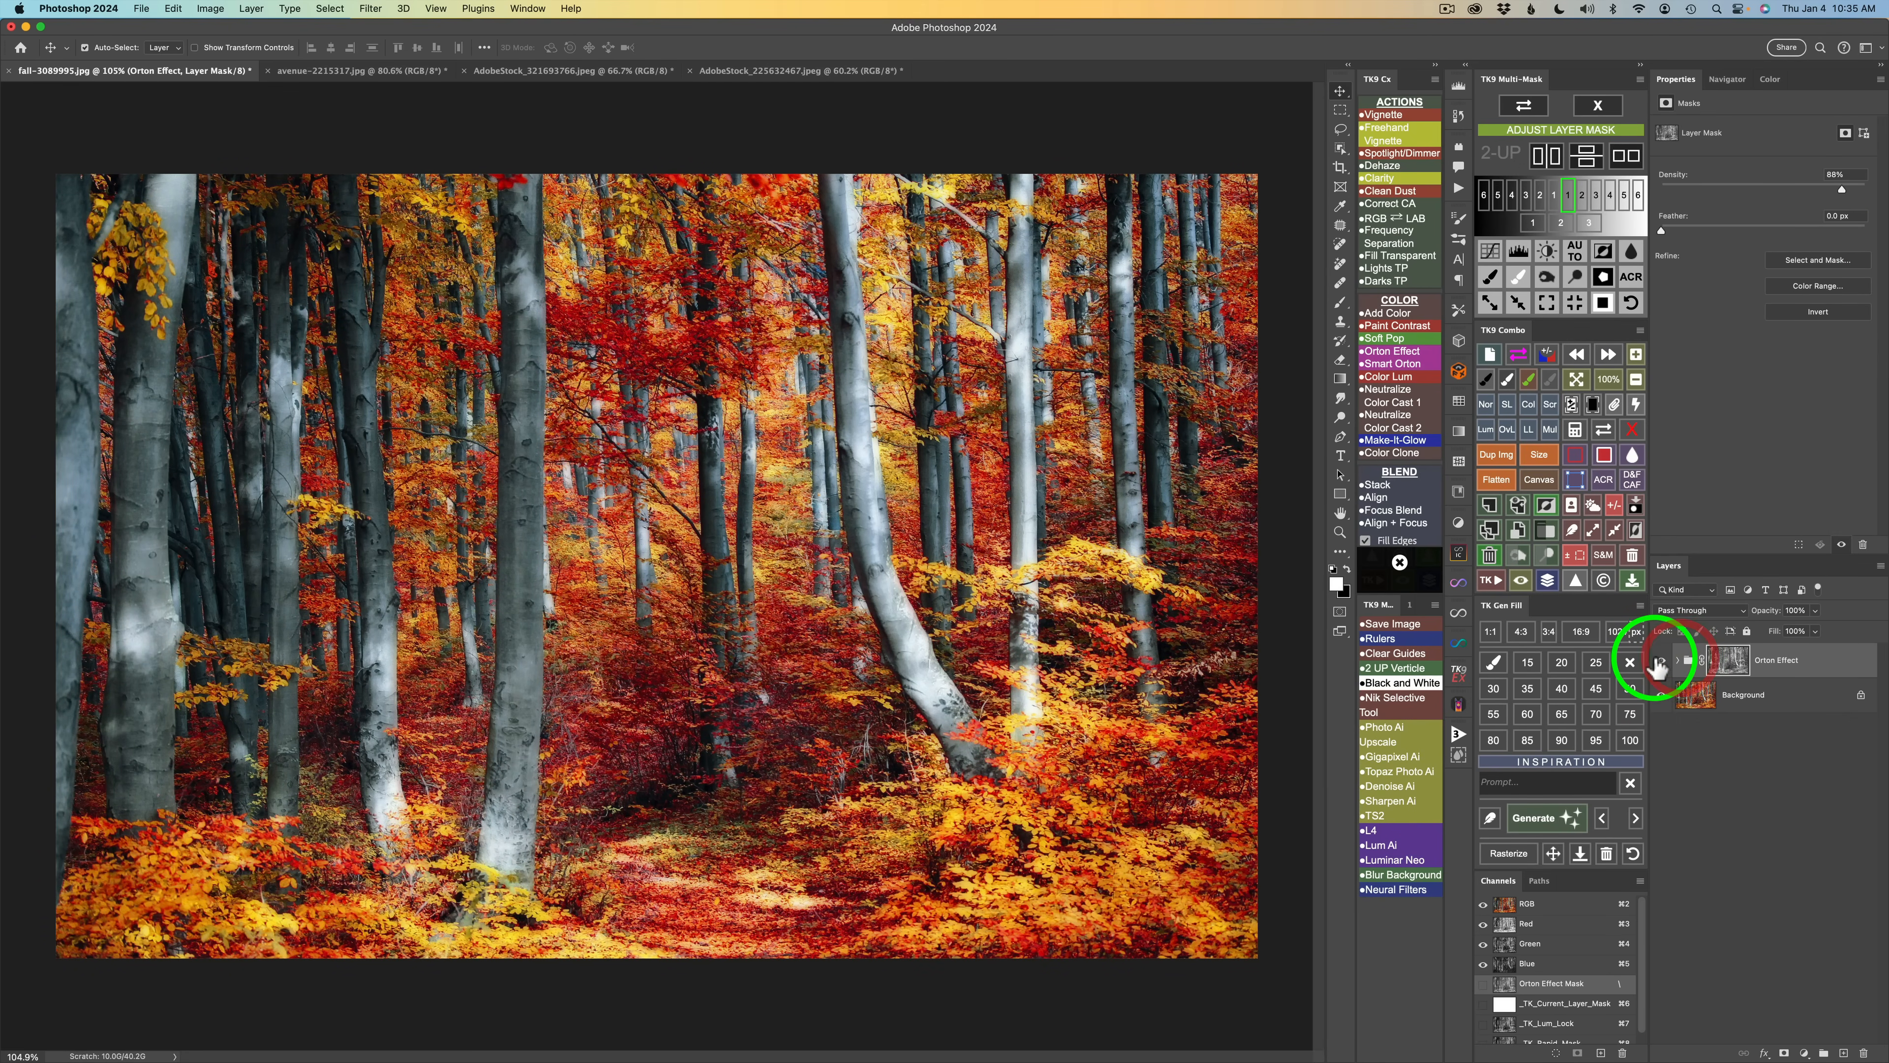
pyautogui.click(1663, 665)
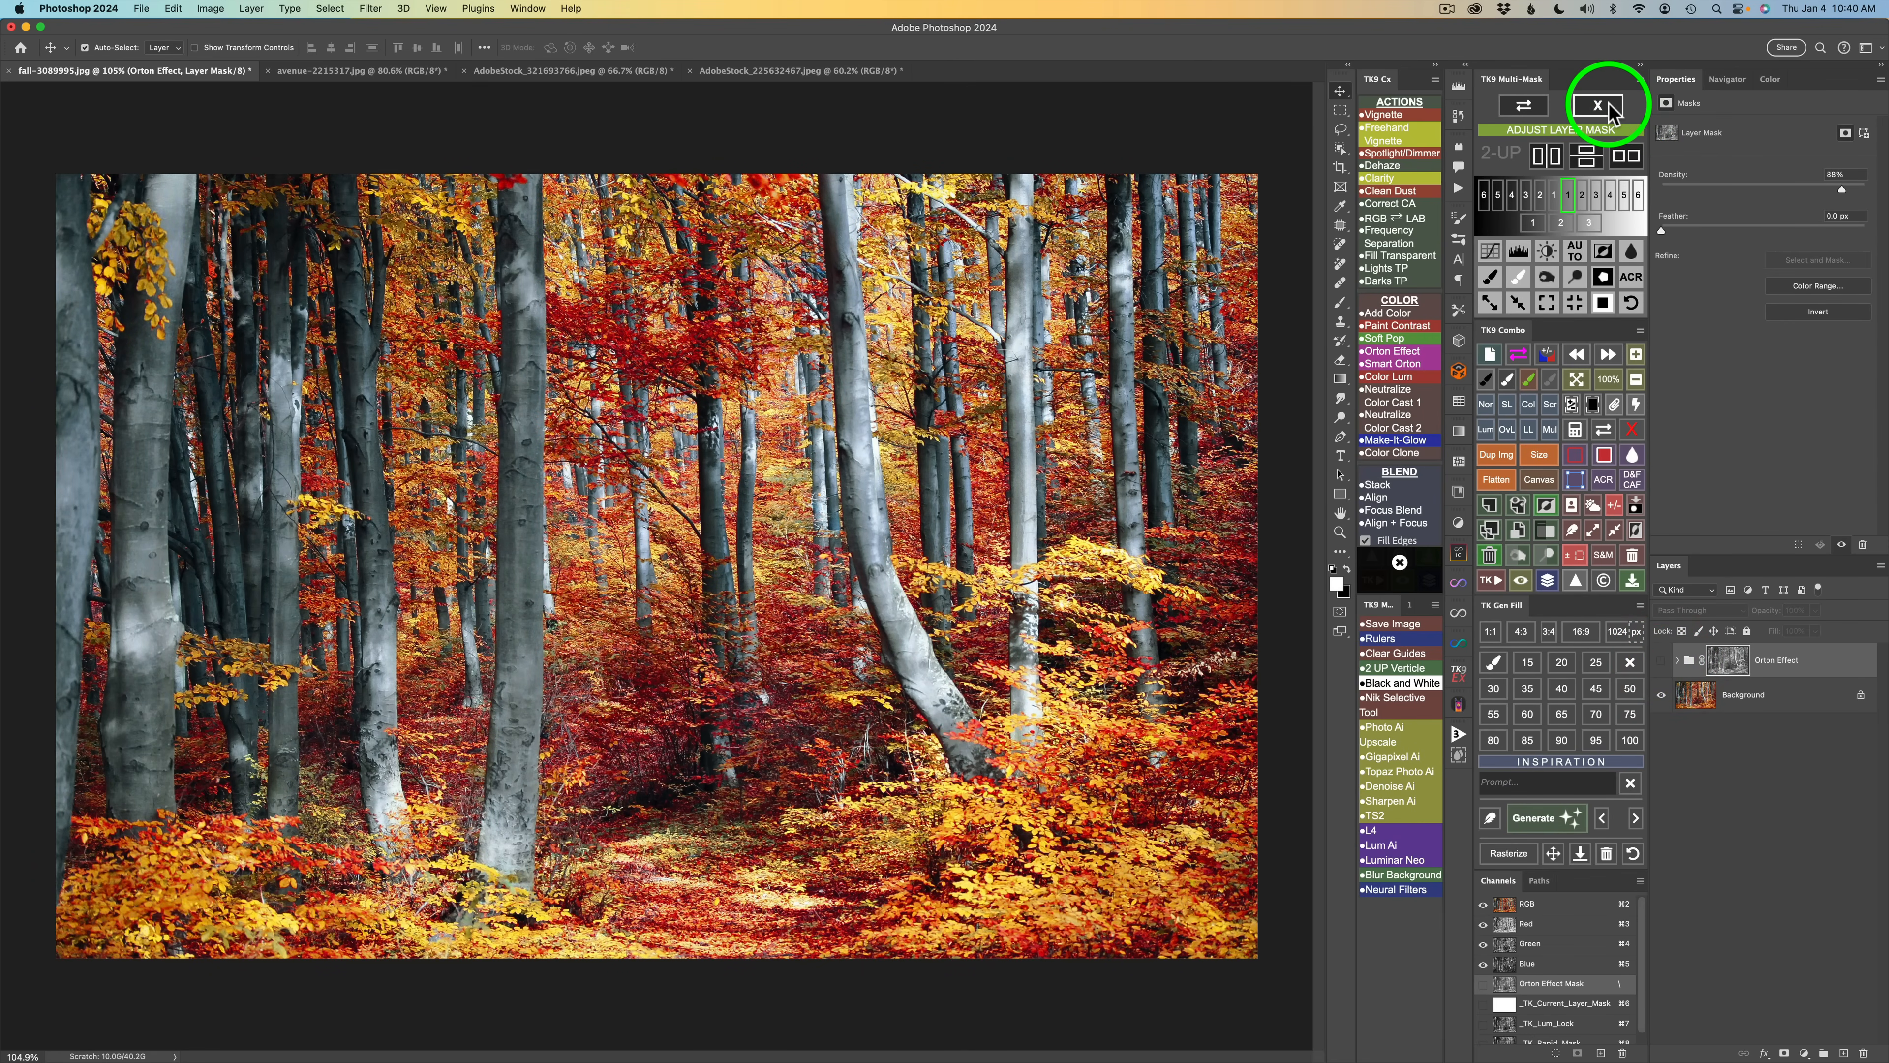
pyautogui.click(1609, 104)
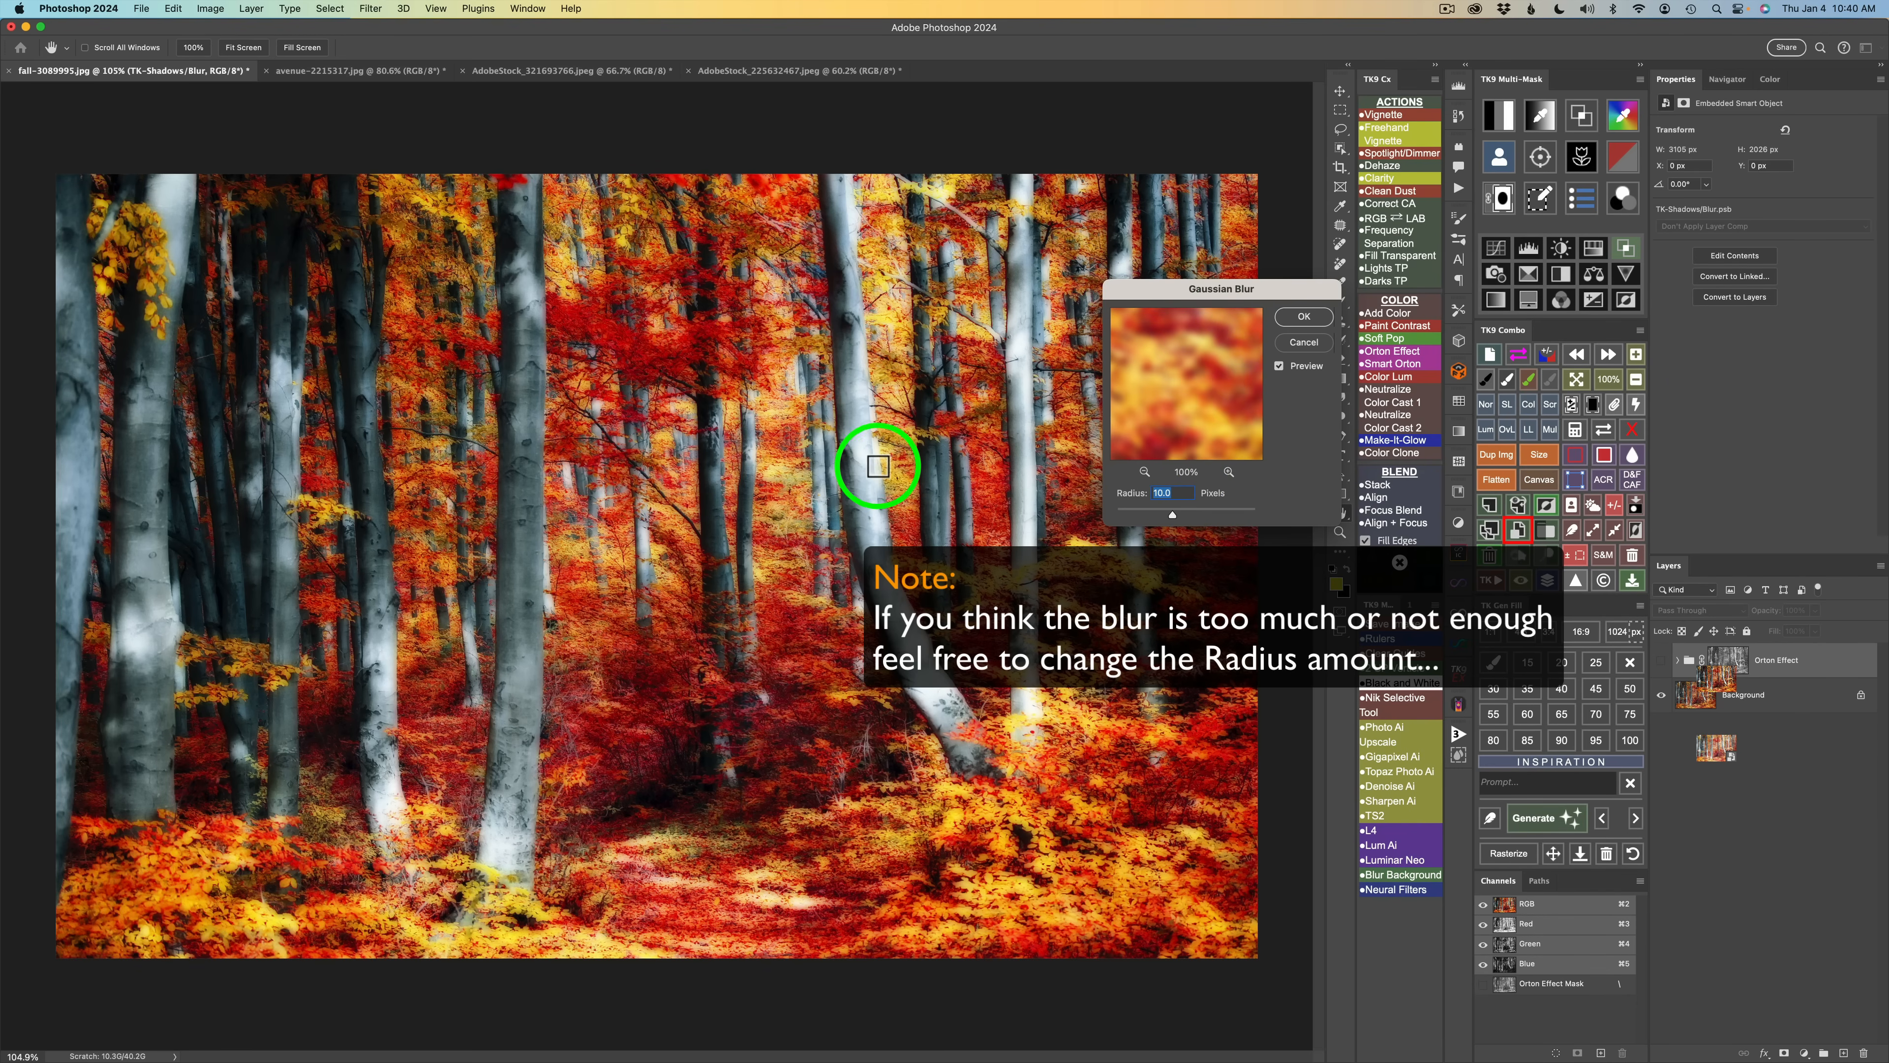
# Step: Run the Smart Orton action with a Gaussian Blur radius of 10 pixels and set the Smart Orton group's opacity to 45%
pyautogui.click(1313, 322)
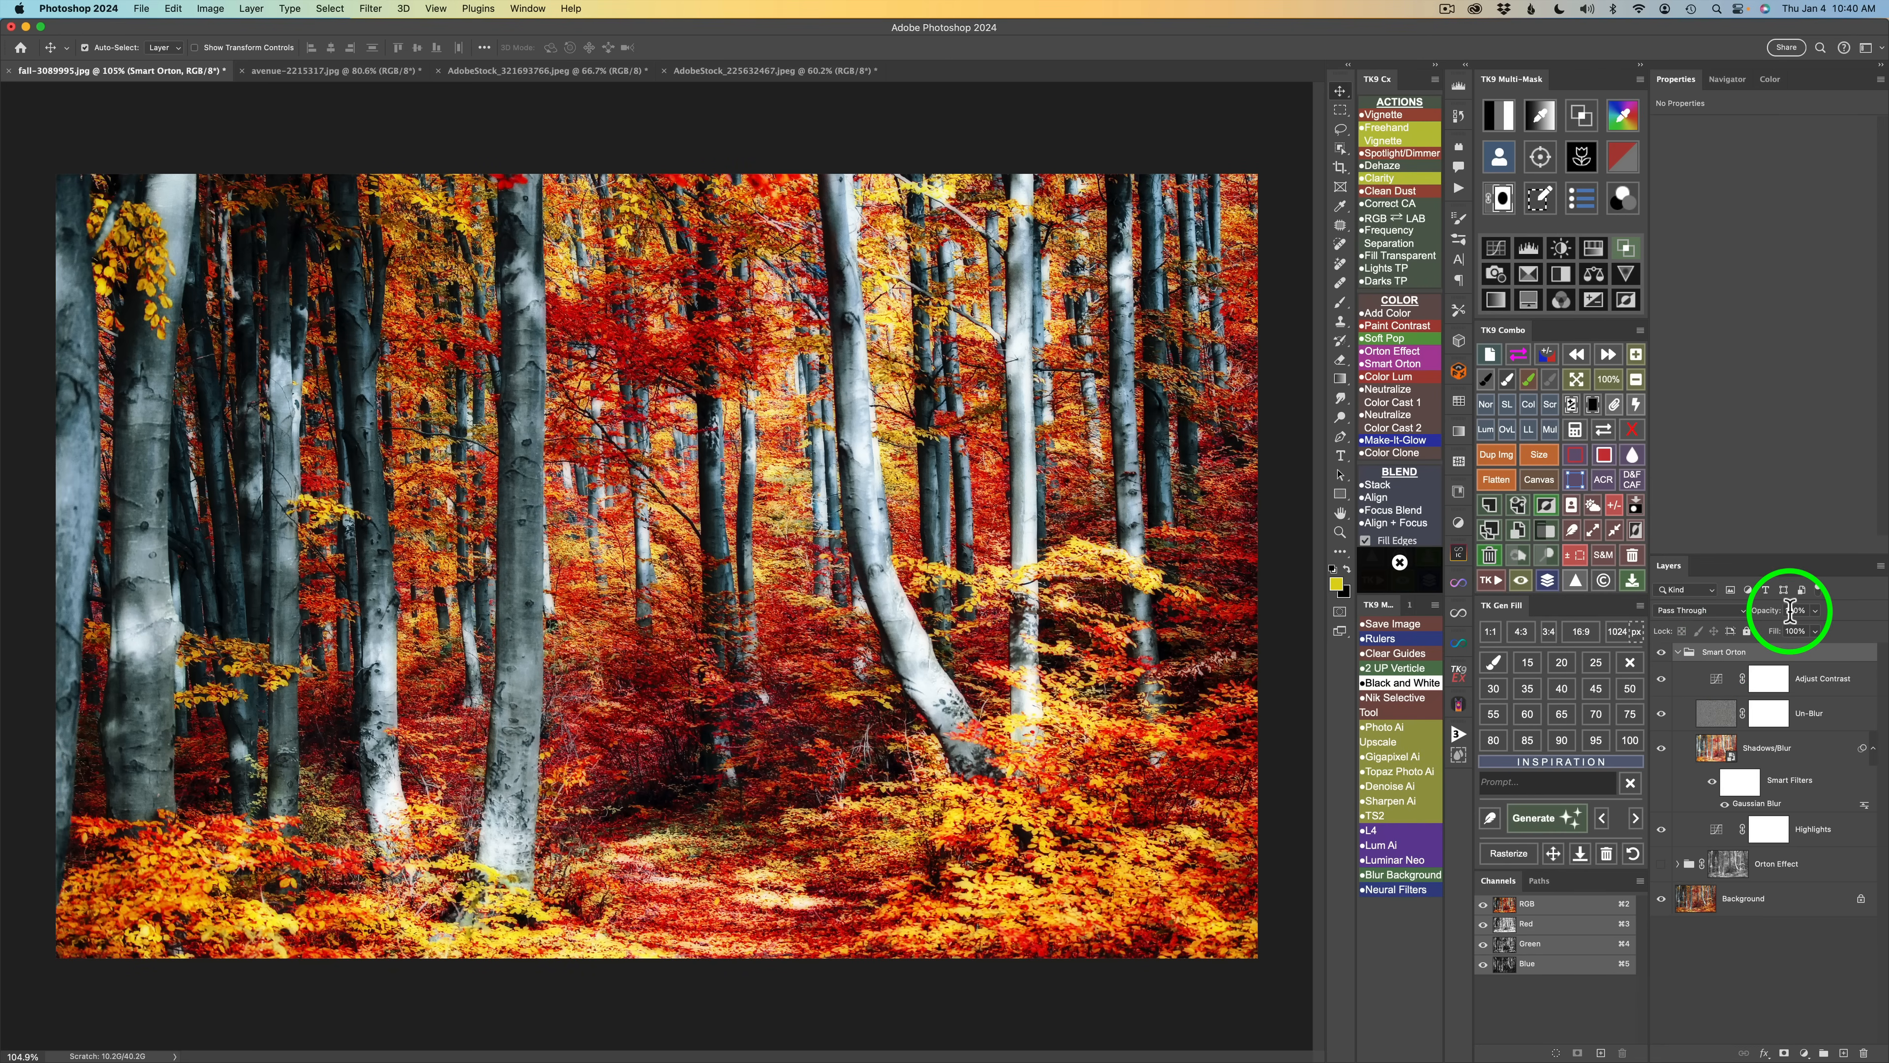
pyautogui.click(1815, 610)
pyautogui.moveTo(1817, 633); pyautogui.dragTo(1780, 630)
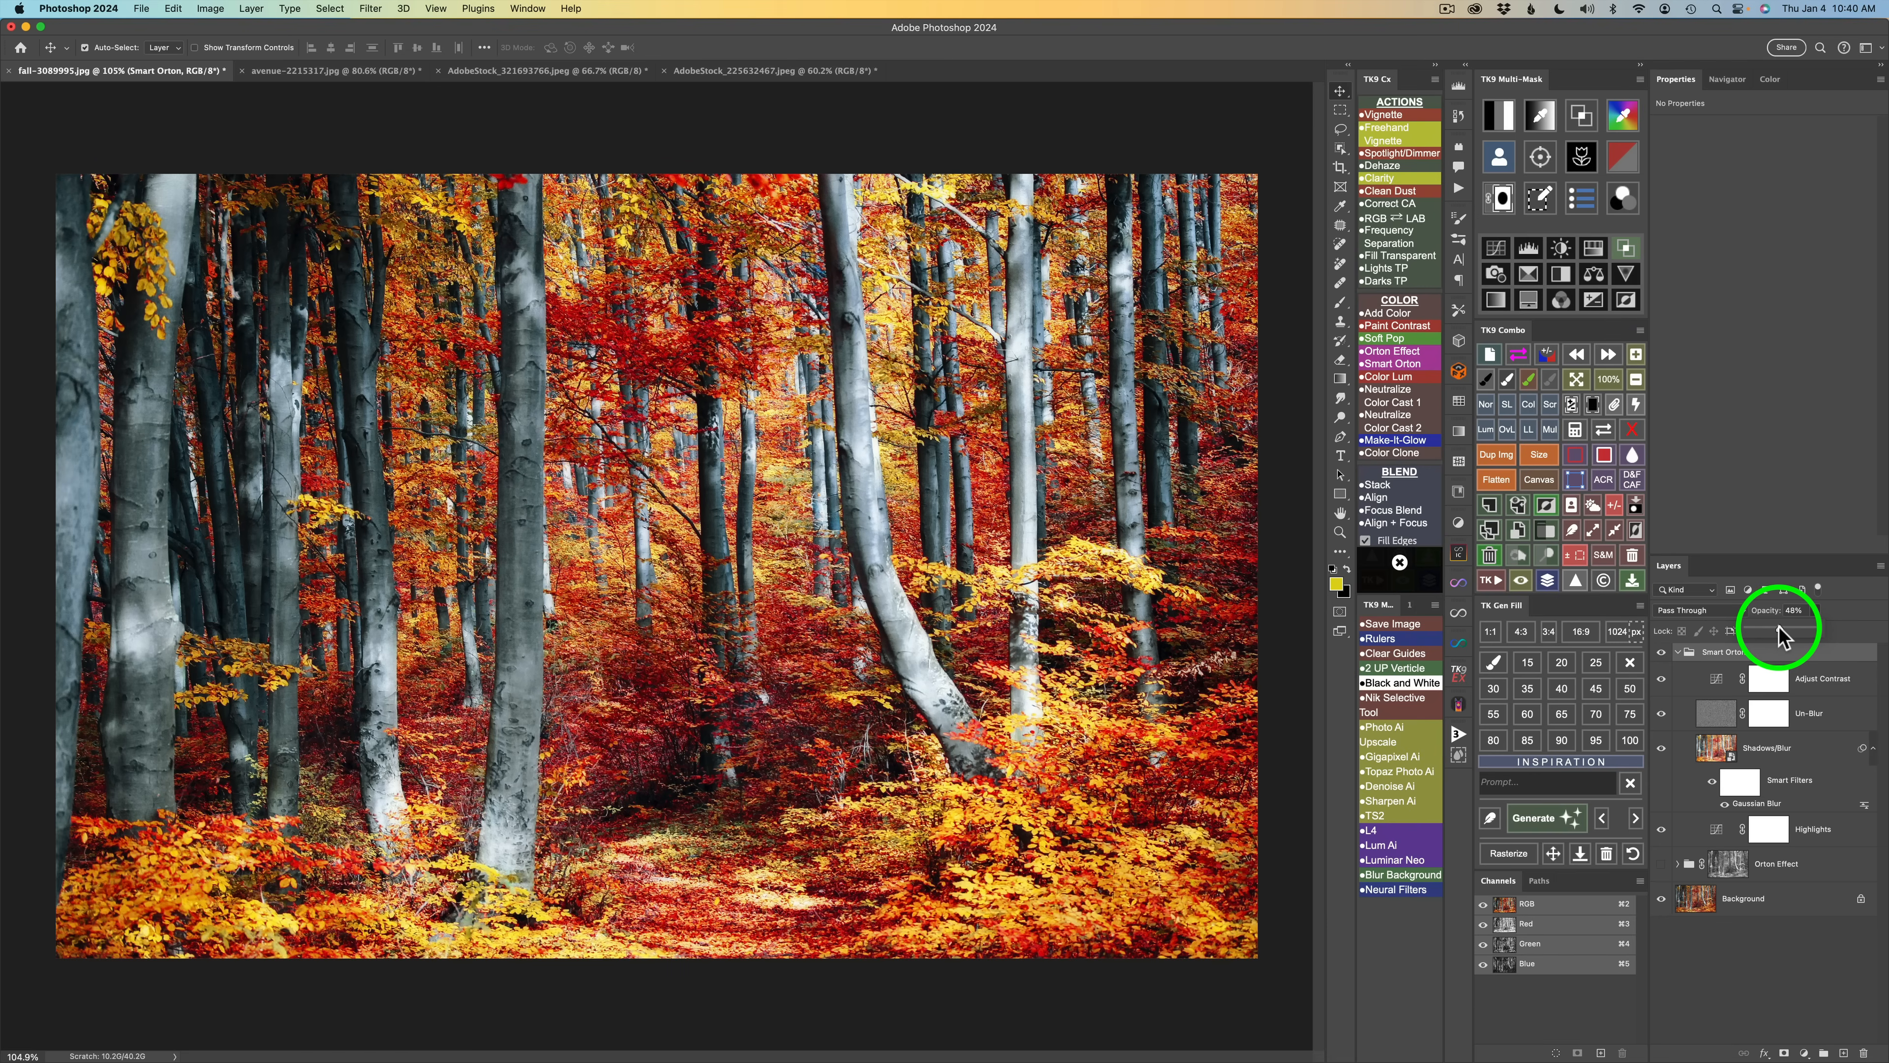
pyautogui.moveTo(1778, 629); pyautogui.dragTo(1779, 630)
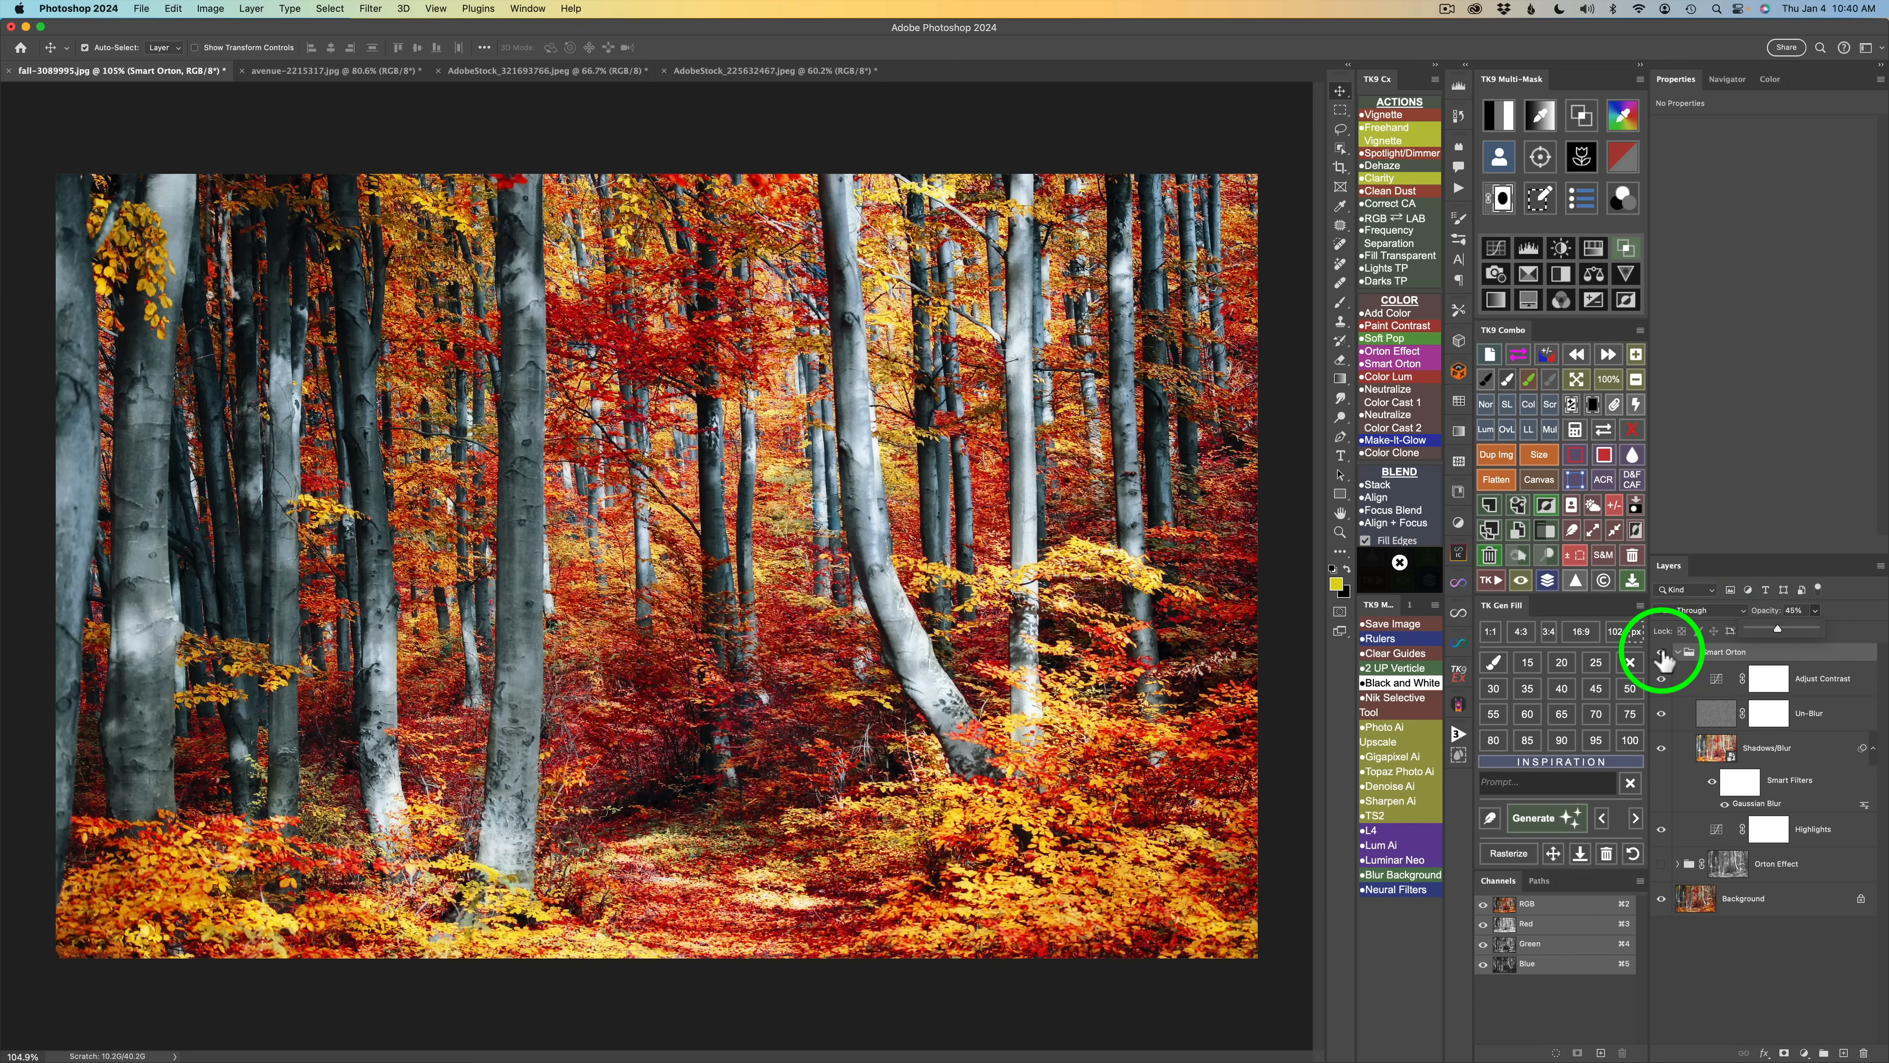
# Step: Compare the image with the Smart Orton group hidden and shown, and raise the group's opacity to 100%
pyautogui.click(1663, 655)
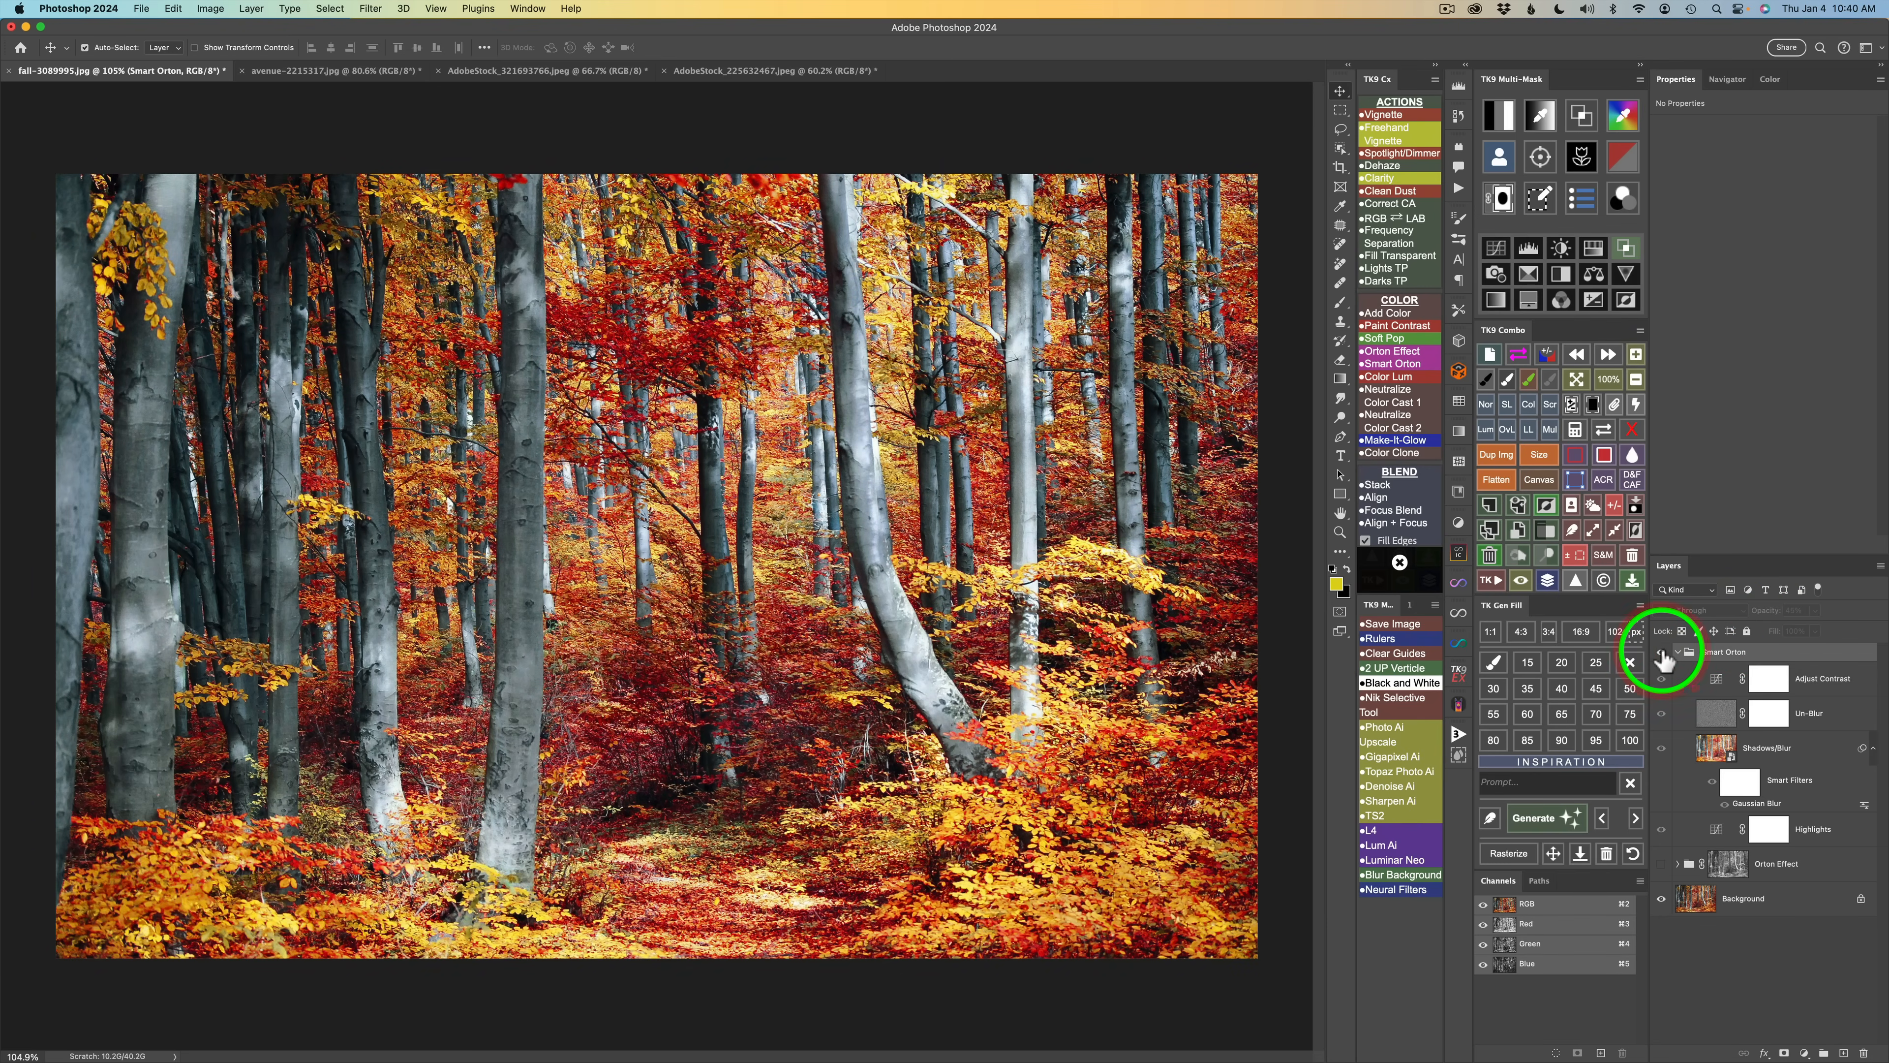
pyautogui.click(1663, 655)
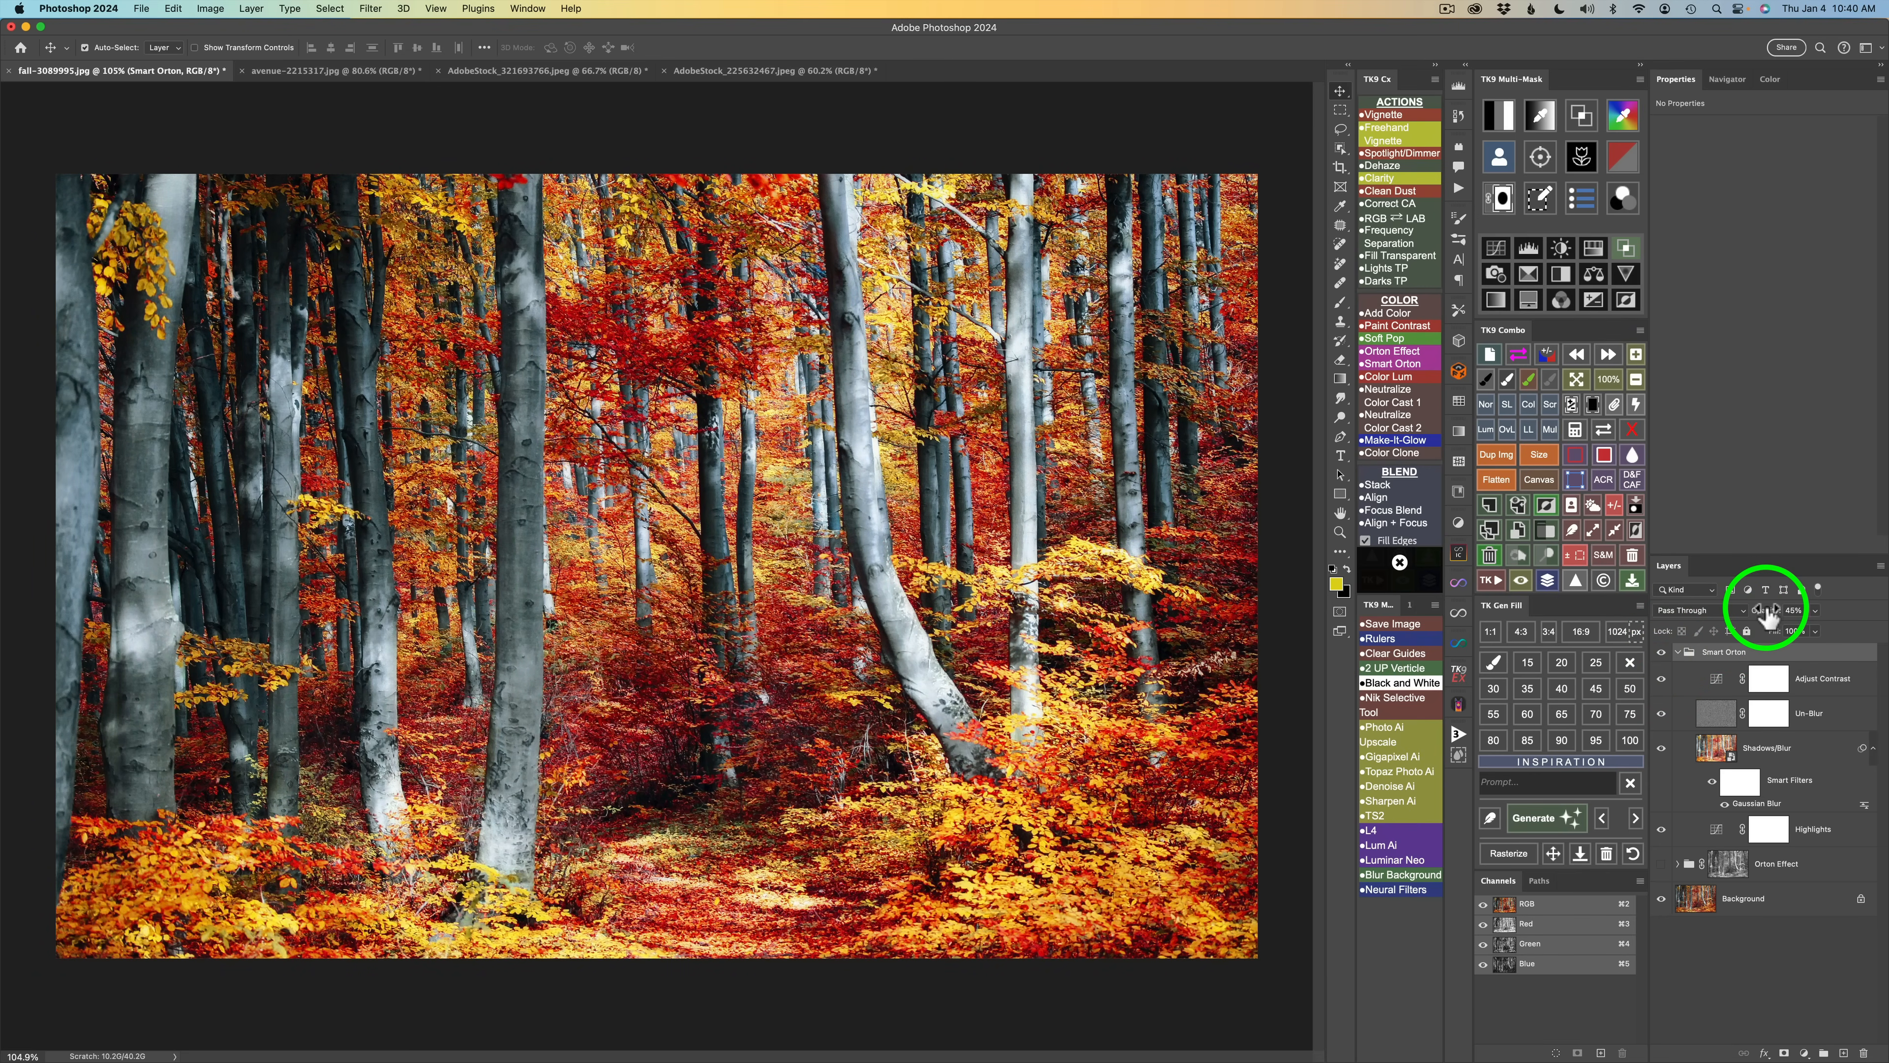
pyautogui.moveTo(1769, 616); pyautogui.dragTo(1885, 610)
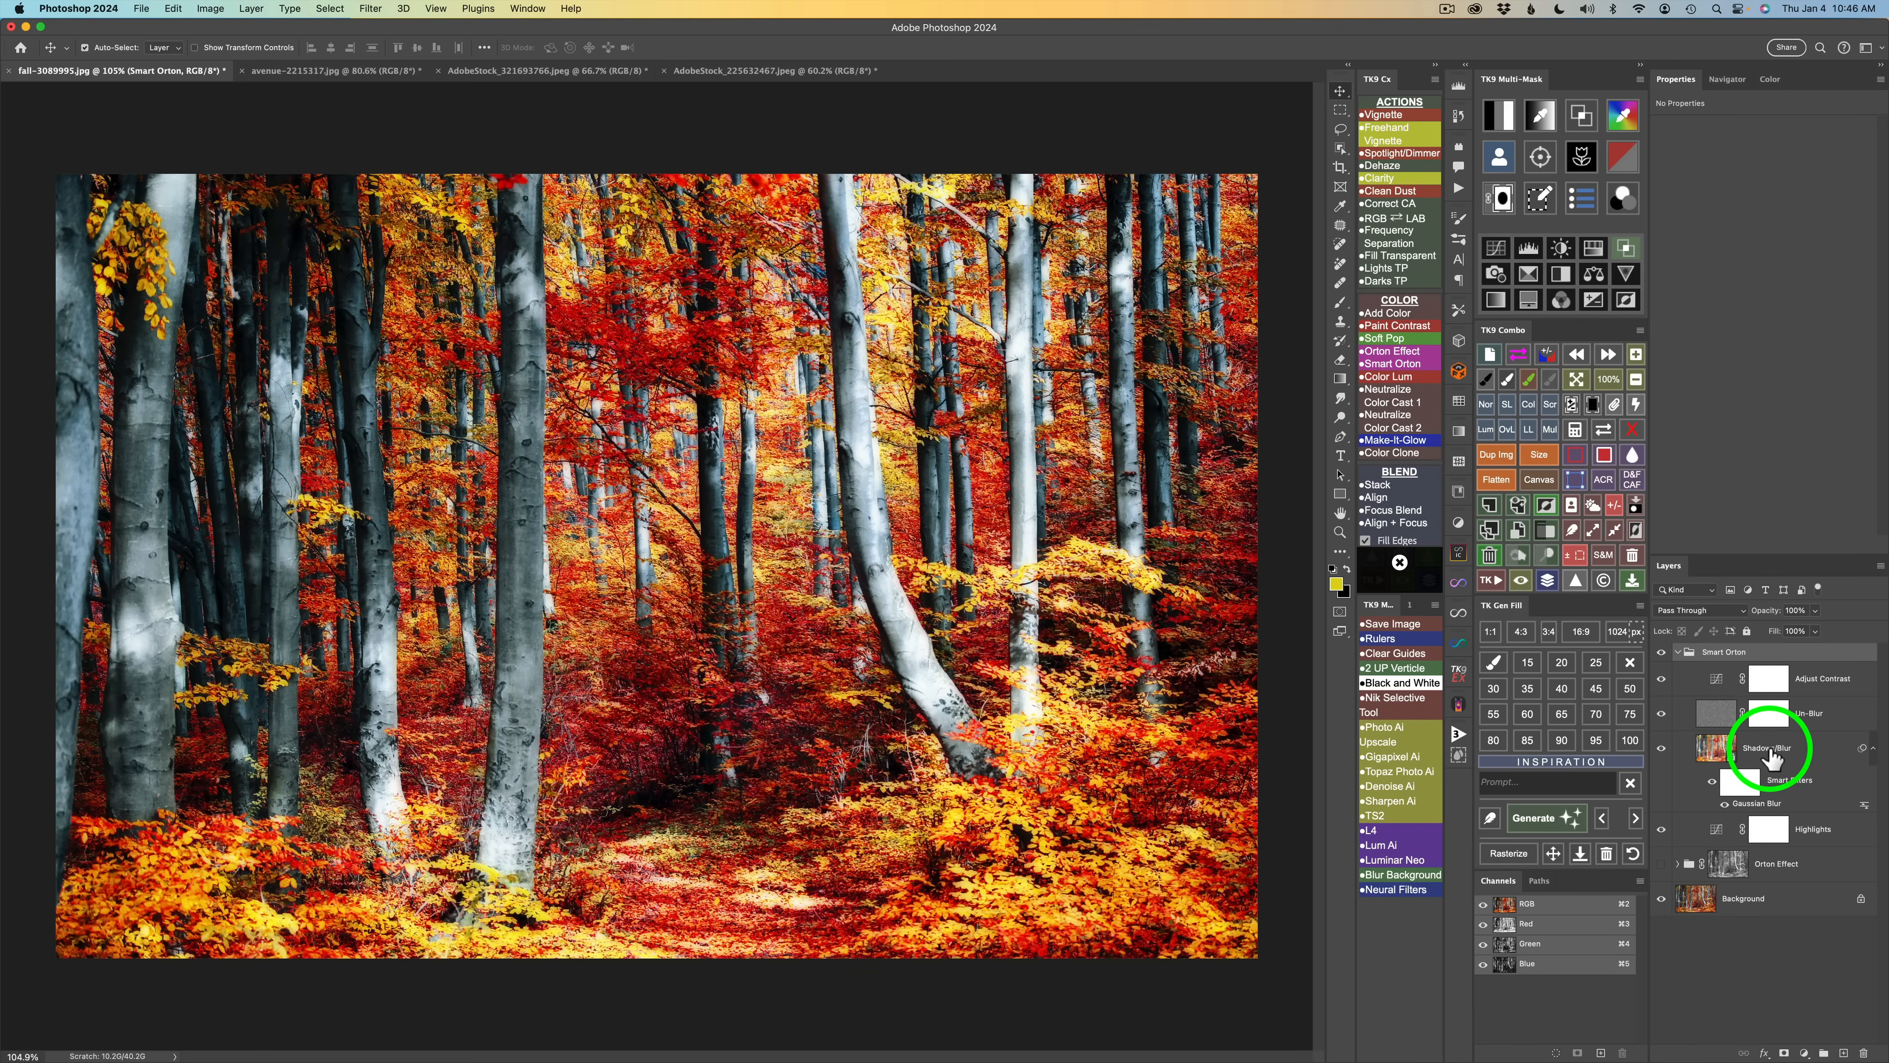
# Step: Set the Shadows/Blur layer's opacity to 60% and the Highlights layer's to 40%, and compare the image with Smart Orton hidden and shown
pyautogui.click(1819, 750)
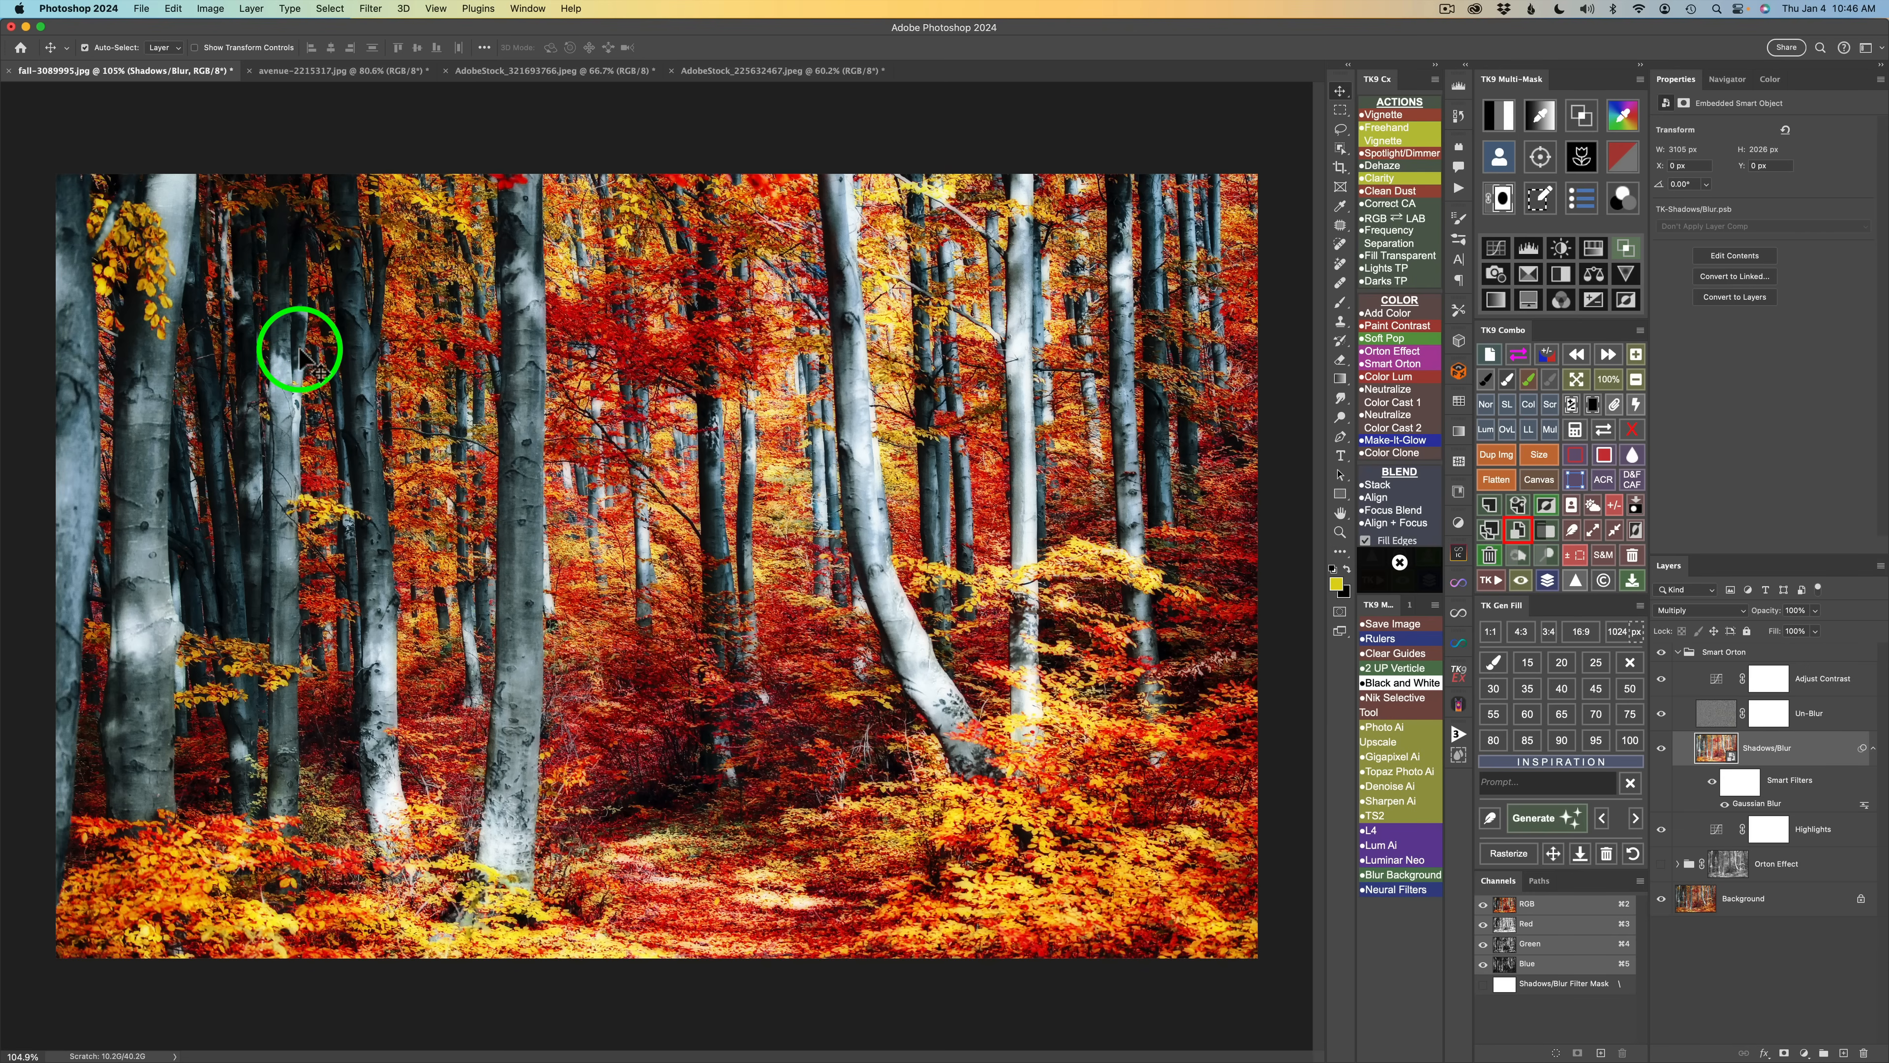
pyautogui.press('9')
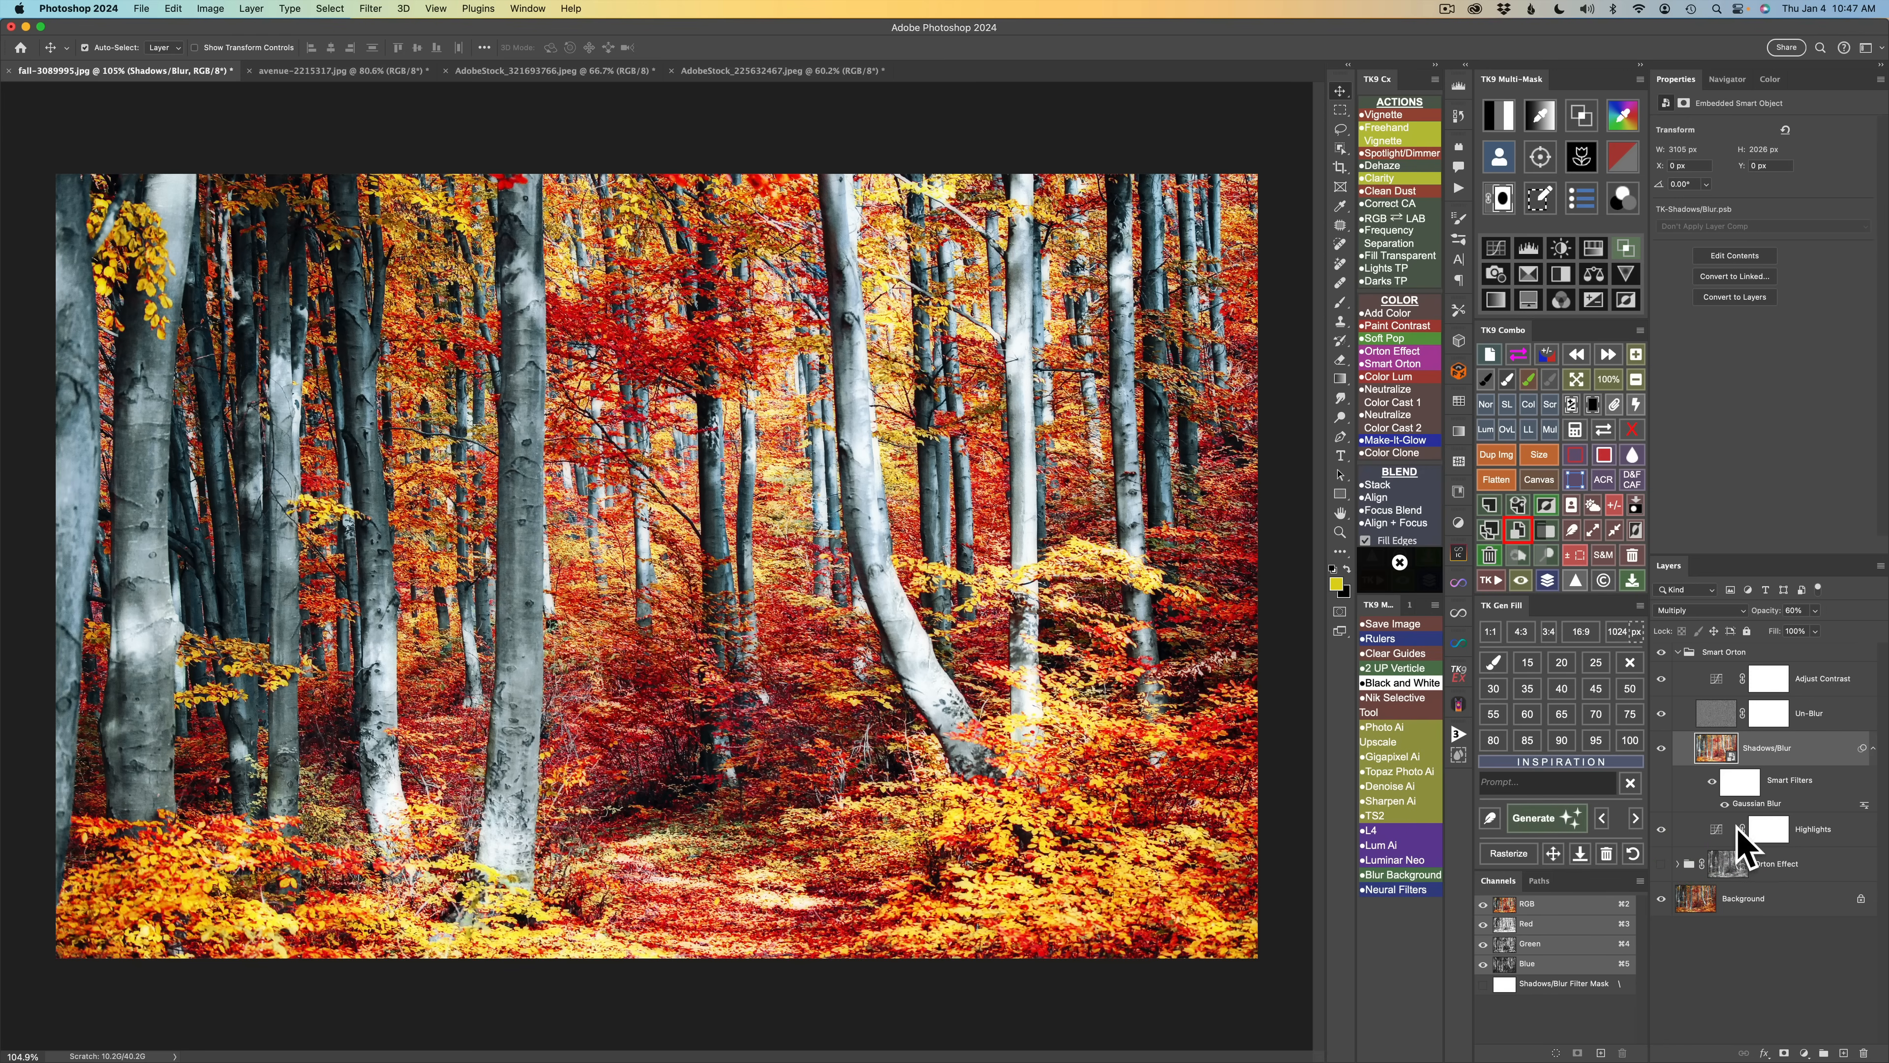
pyautogui.click(1717, 830)
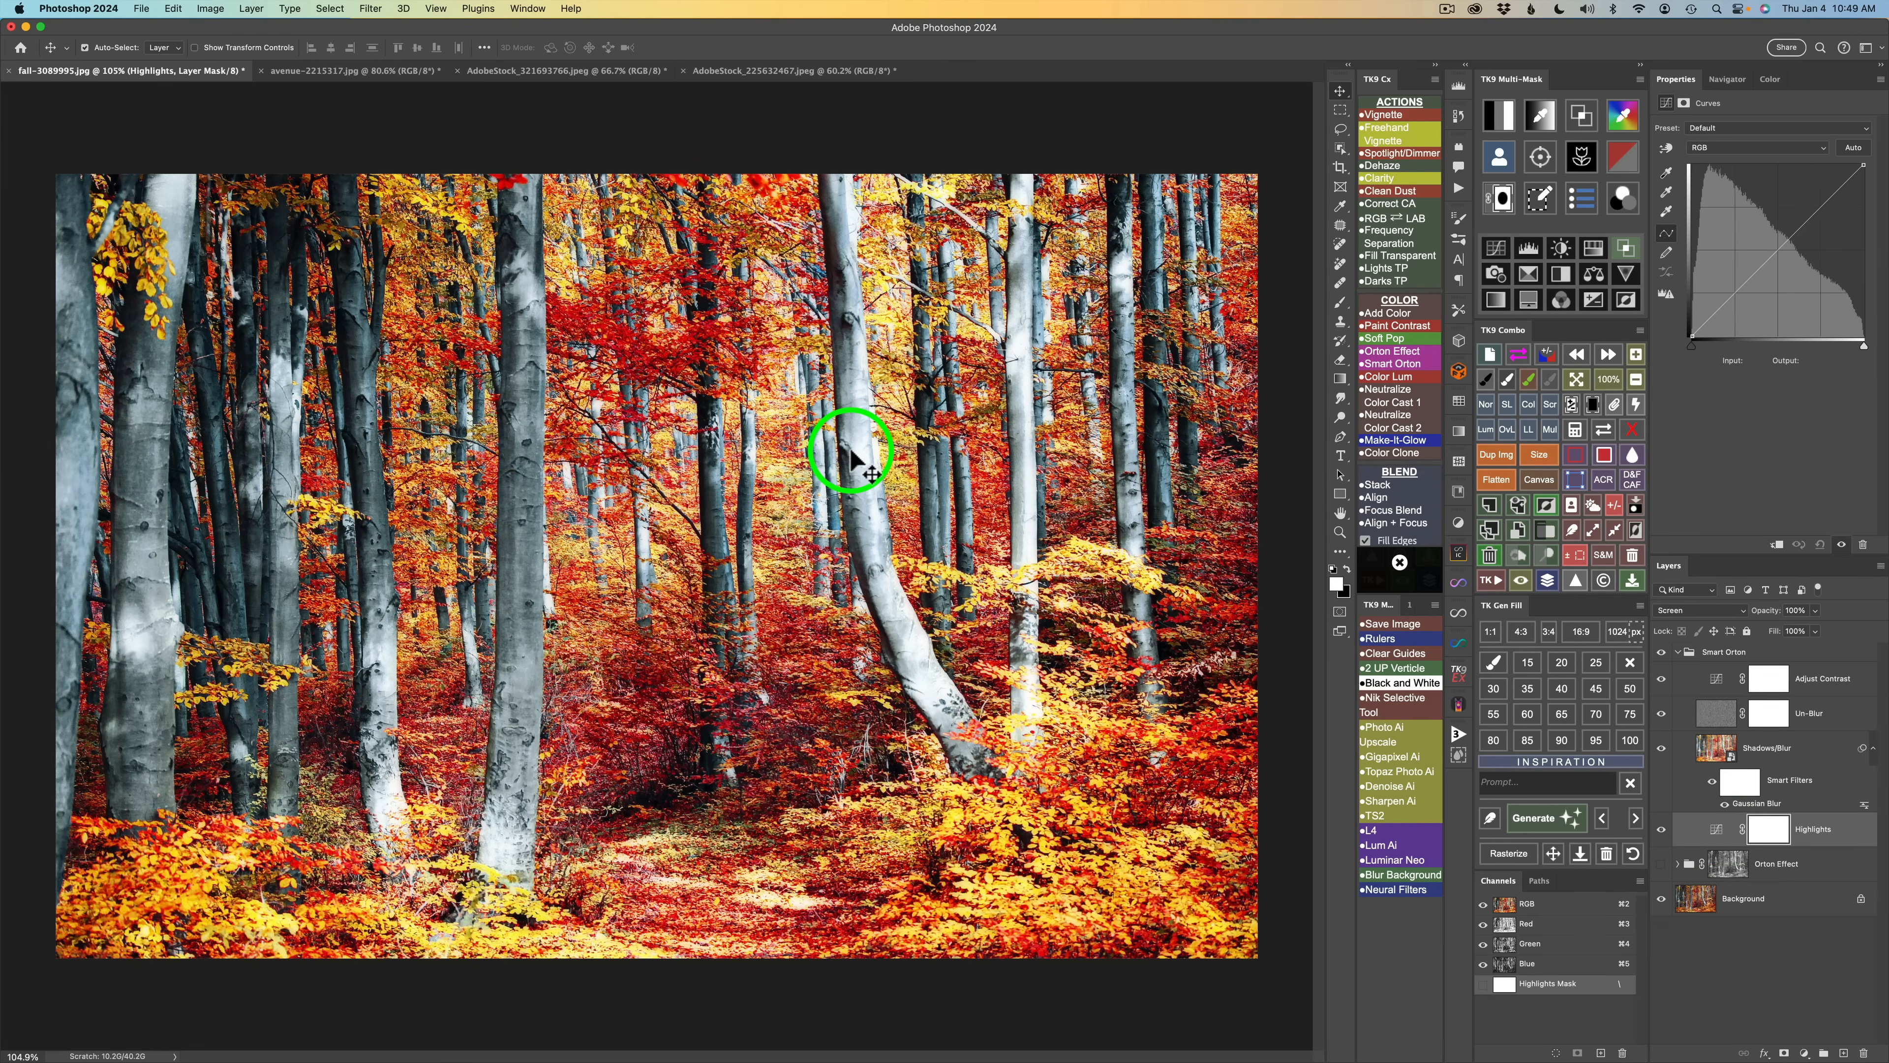
pyautogui.press('9')
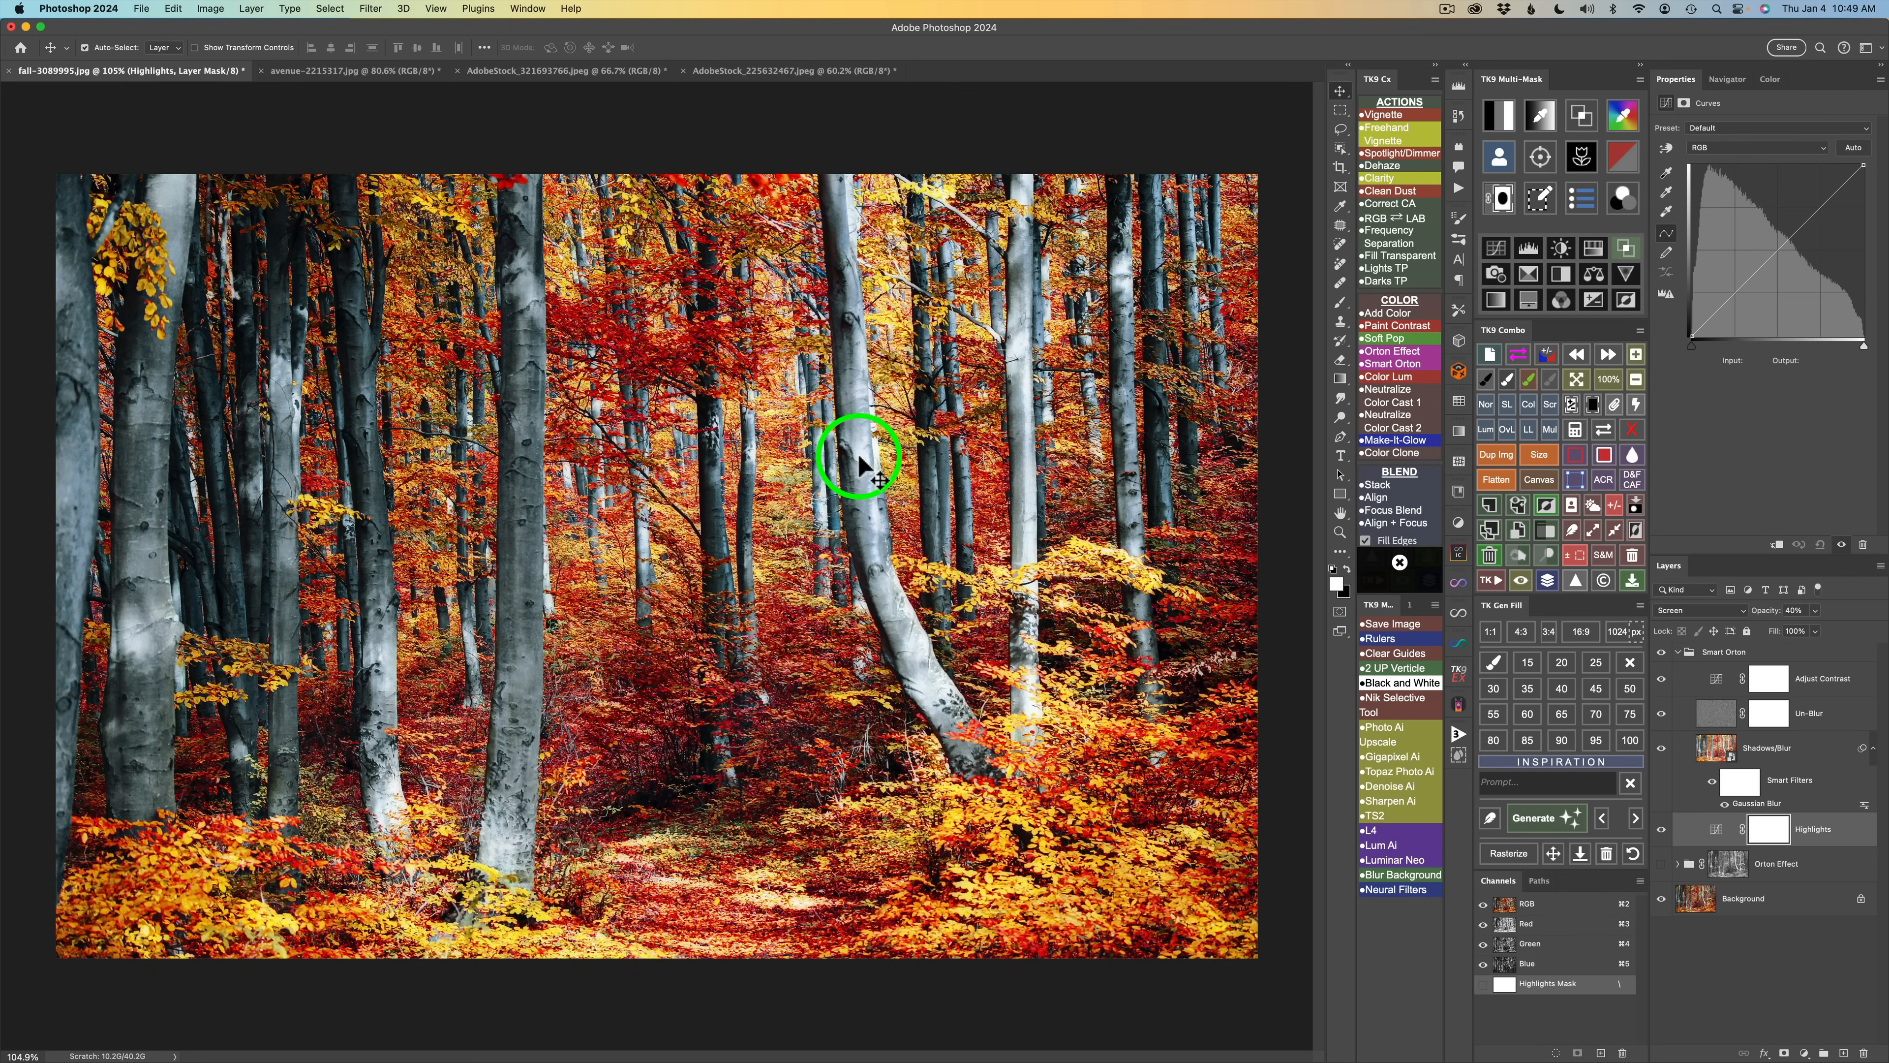
pyautogui.click(1662, 652)
pyautogui.click(1662, 652)
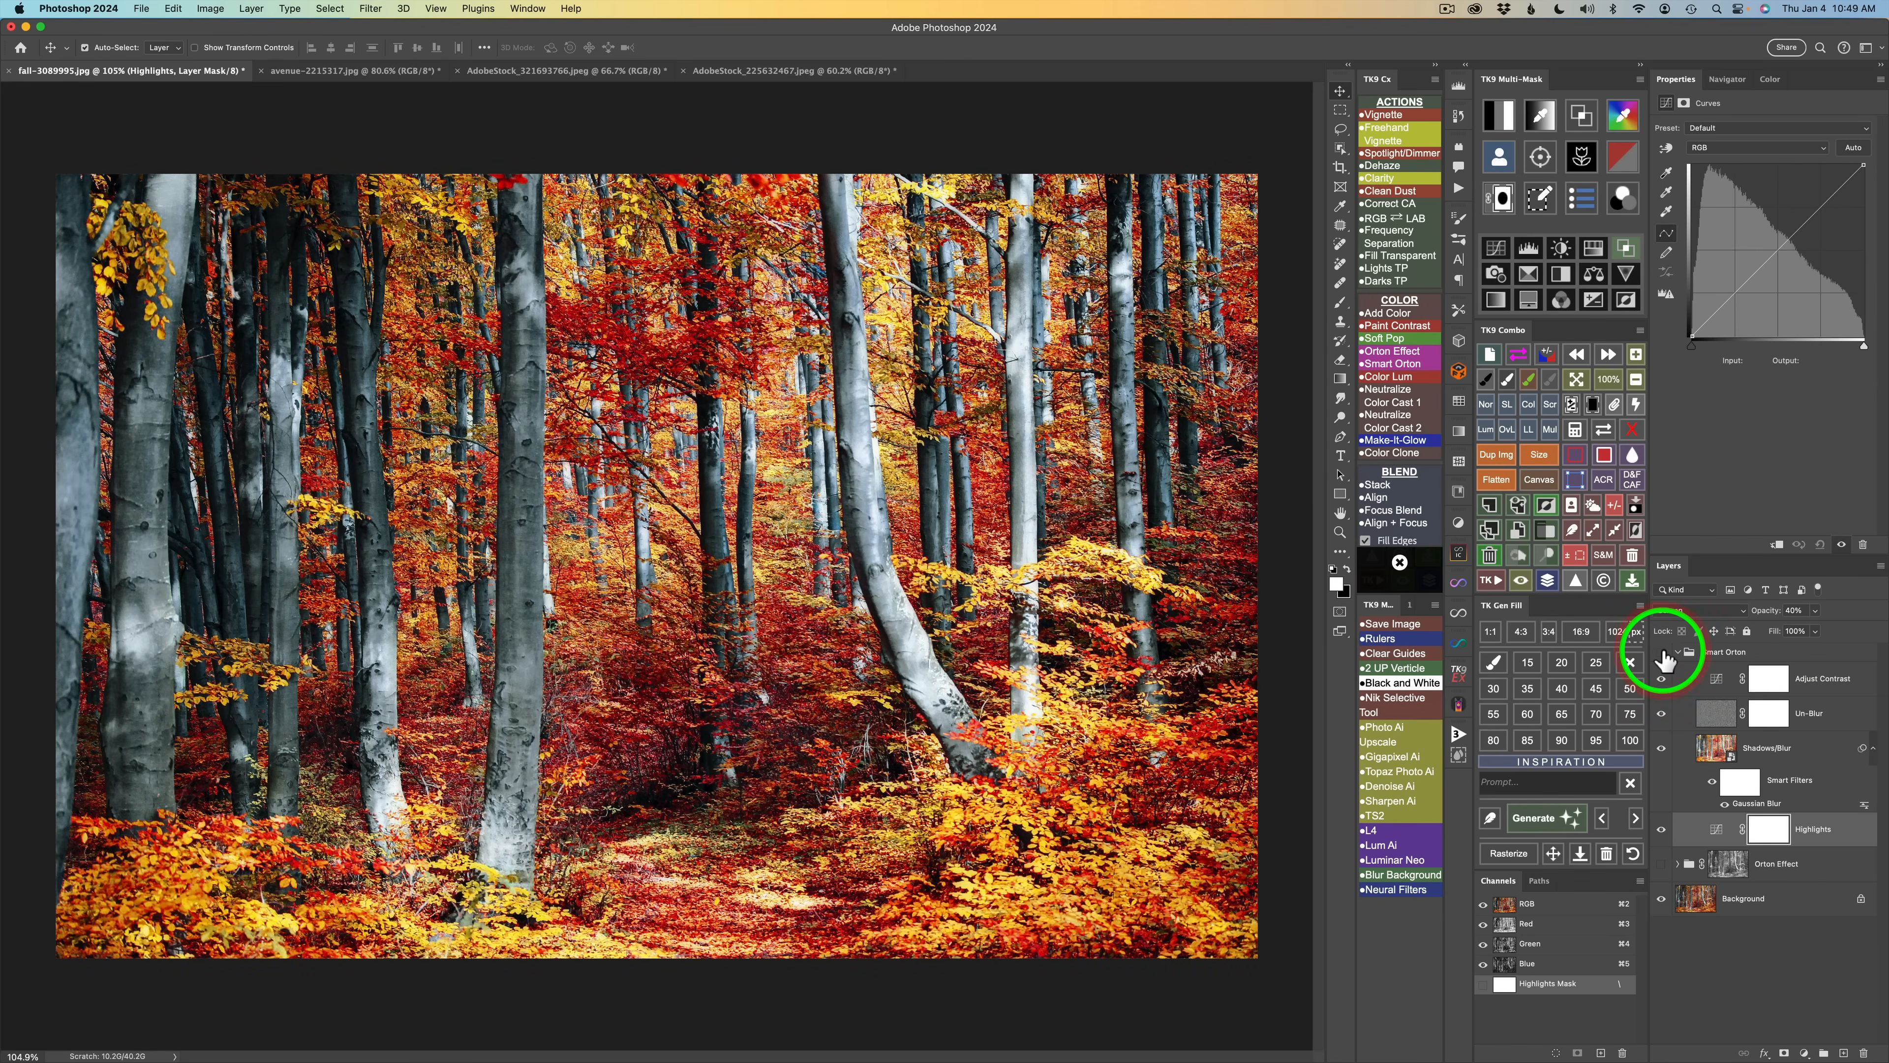
pyautogui.click(1662, 652)
pyautogui.click(1662, 652)
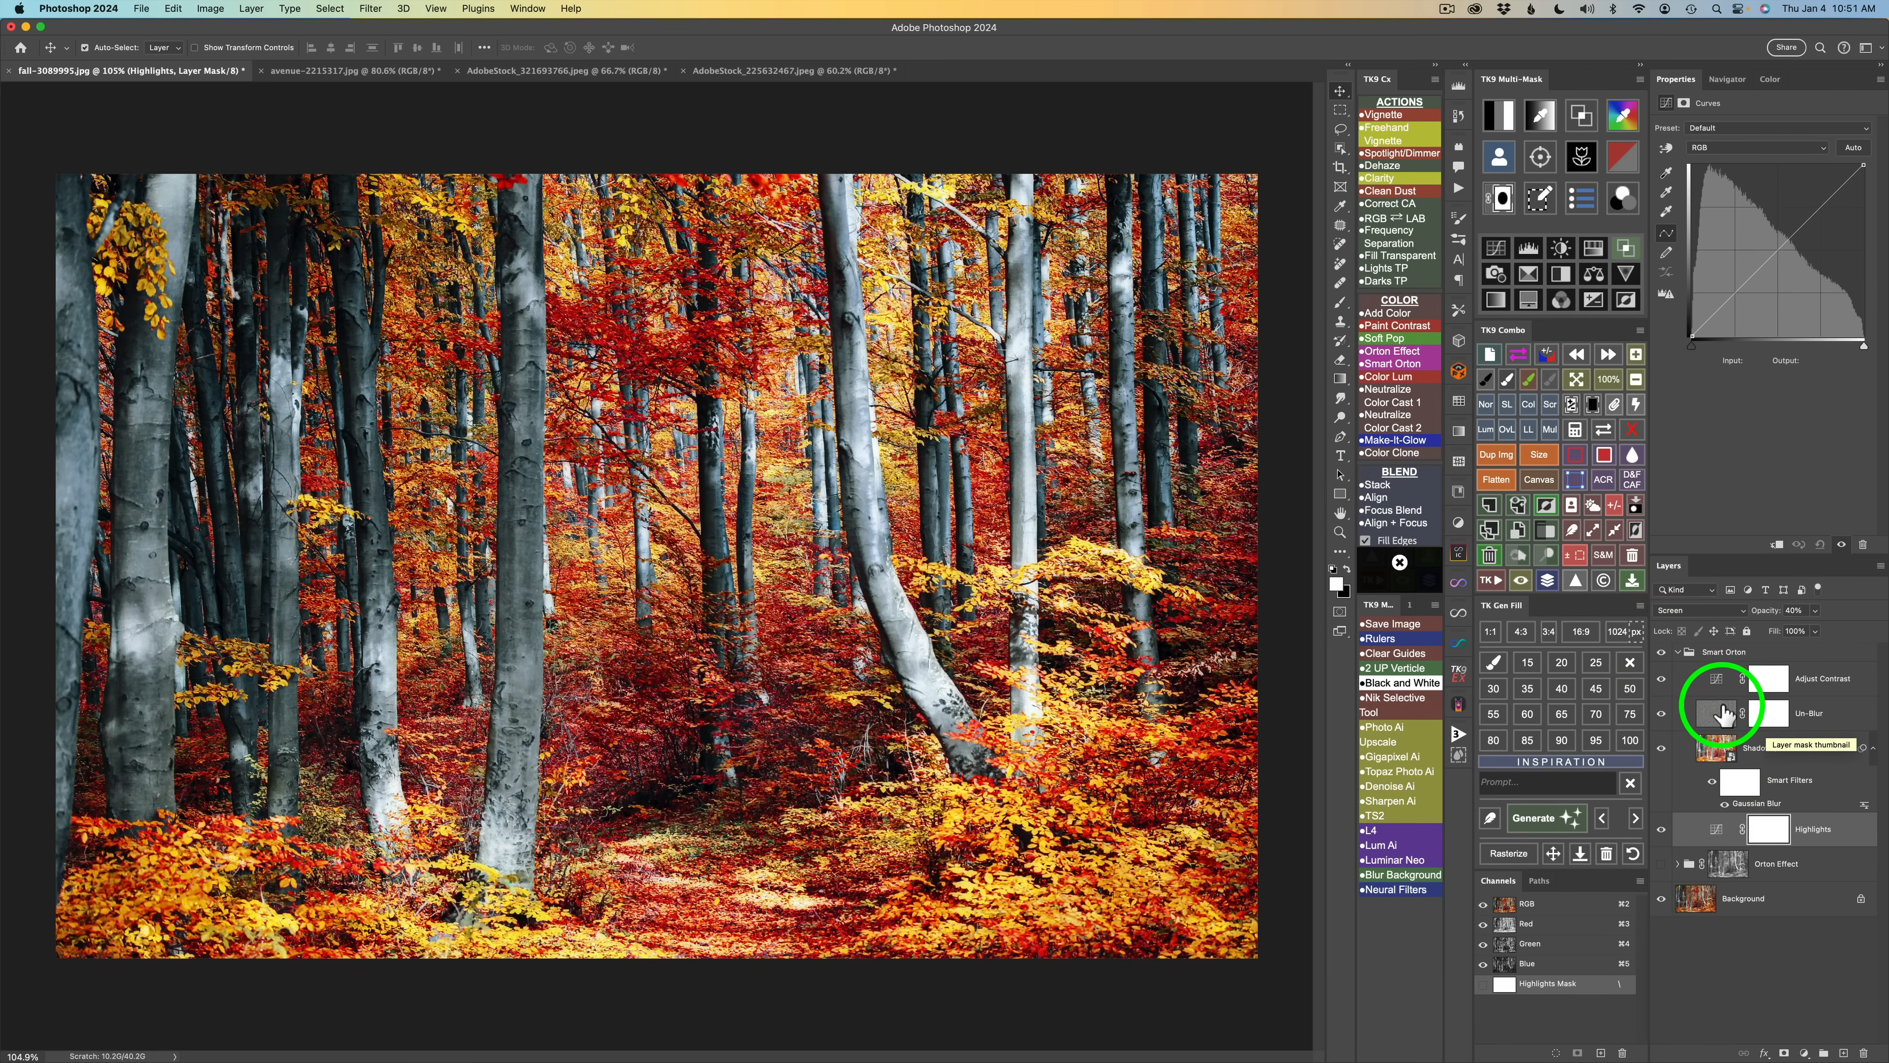
# Step: Set the Un-Blur layer's opacity to 30% and compare the image with the Smart Orton group hidden and shown
pyautogui.click(1844, 715)
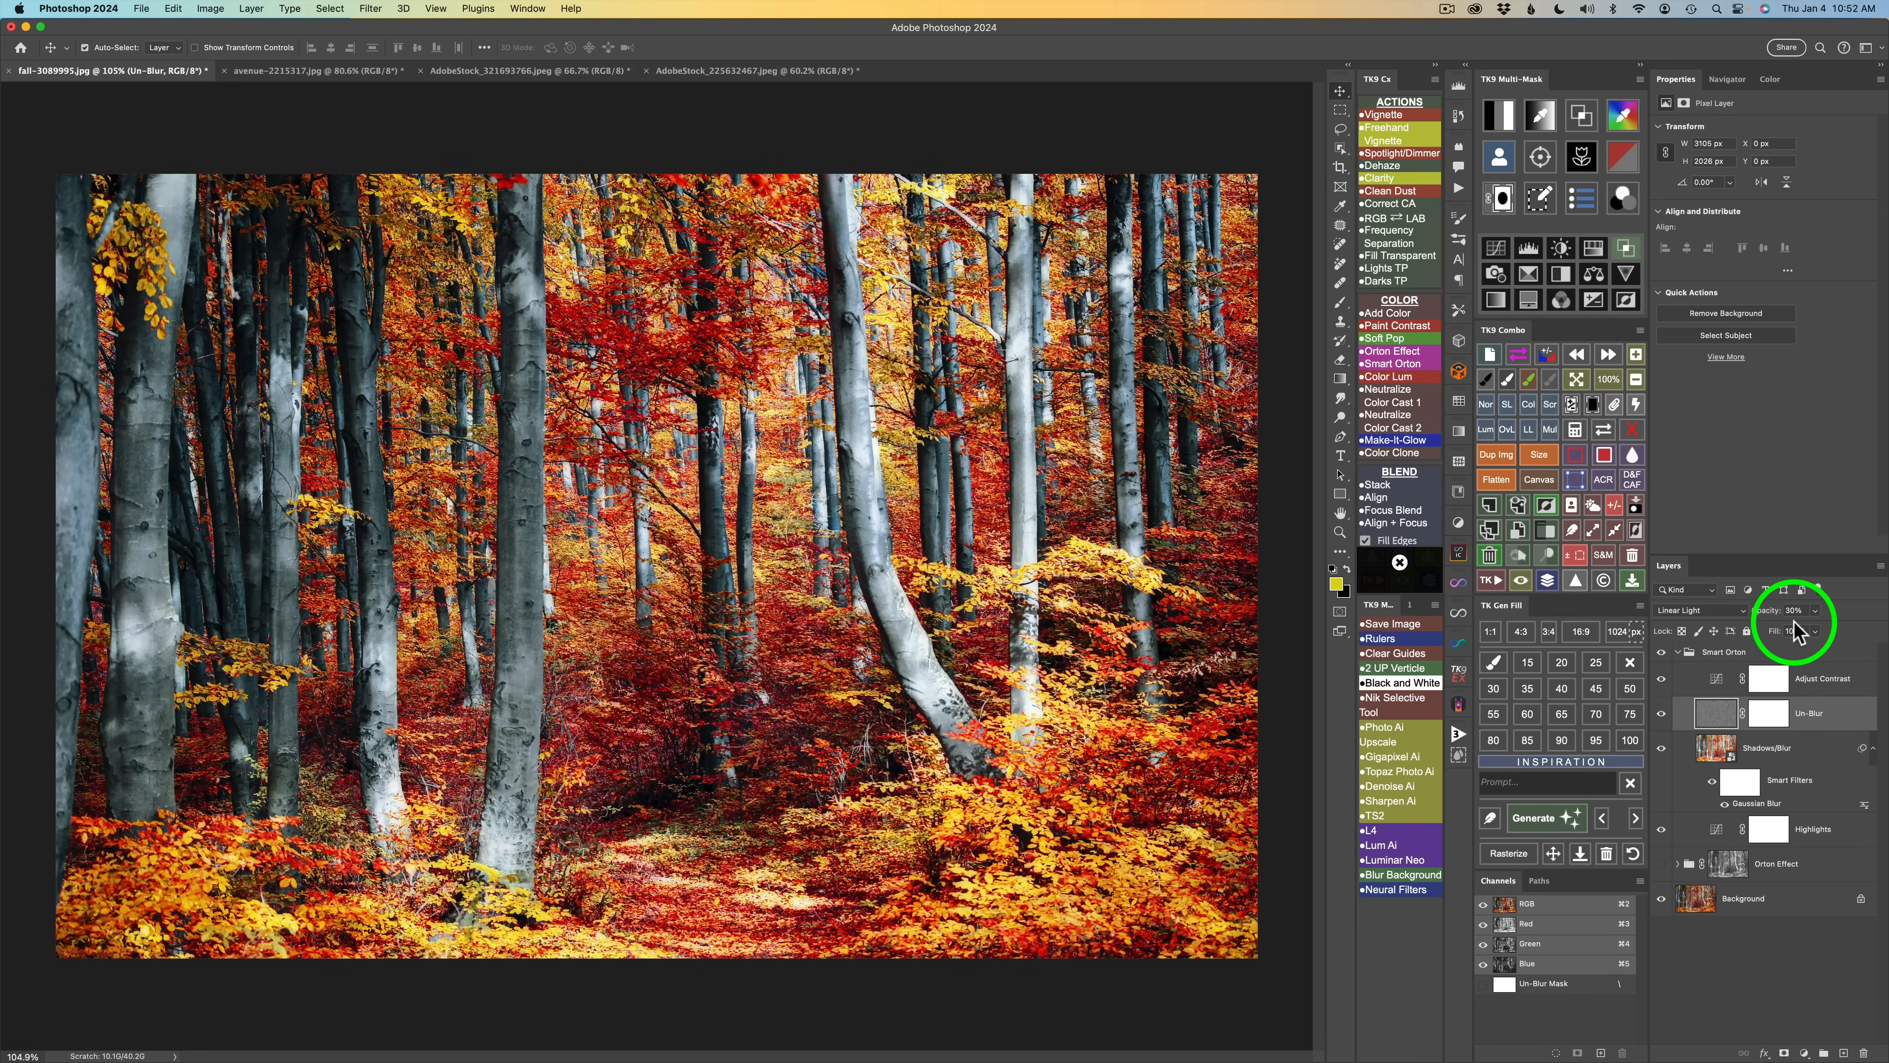
pyautogui.click(1662, 653)
pyautogui.click(1661, 653)
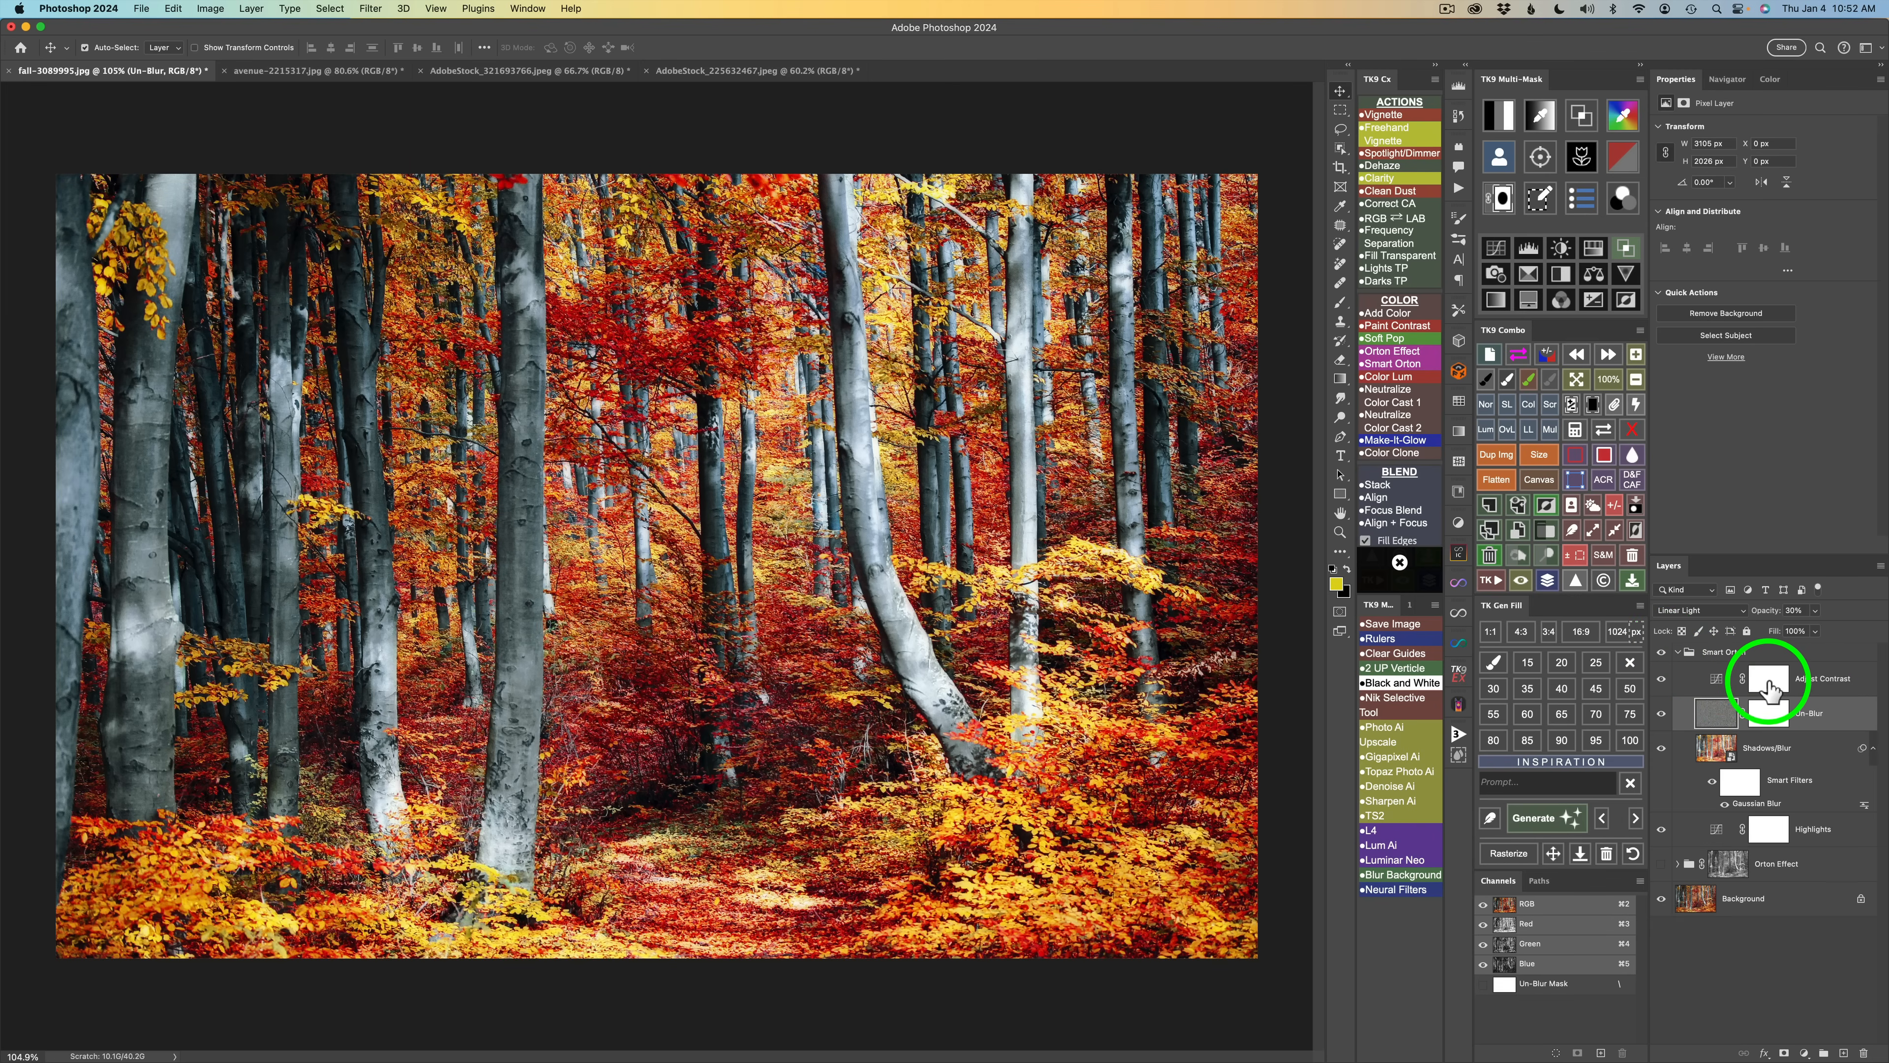
# Step: Apply the Linear Contrast (RGB) preset to the Adjust Contrast curves layer and compare the image with that layer hidden and shown
pyautogui.click(1713, 678)
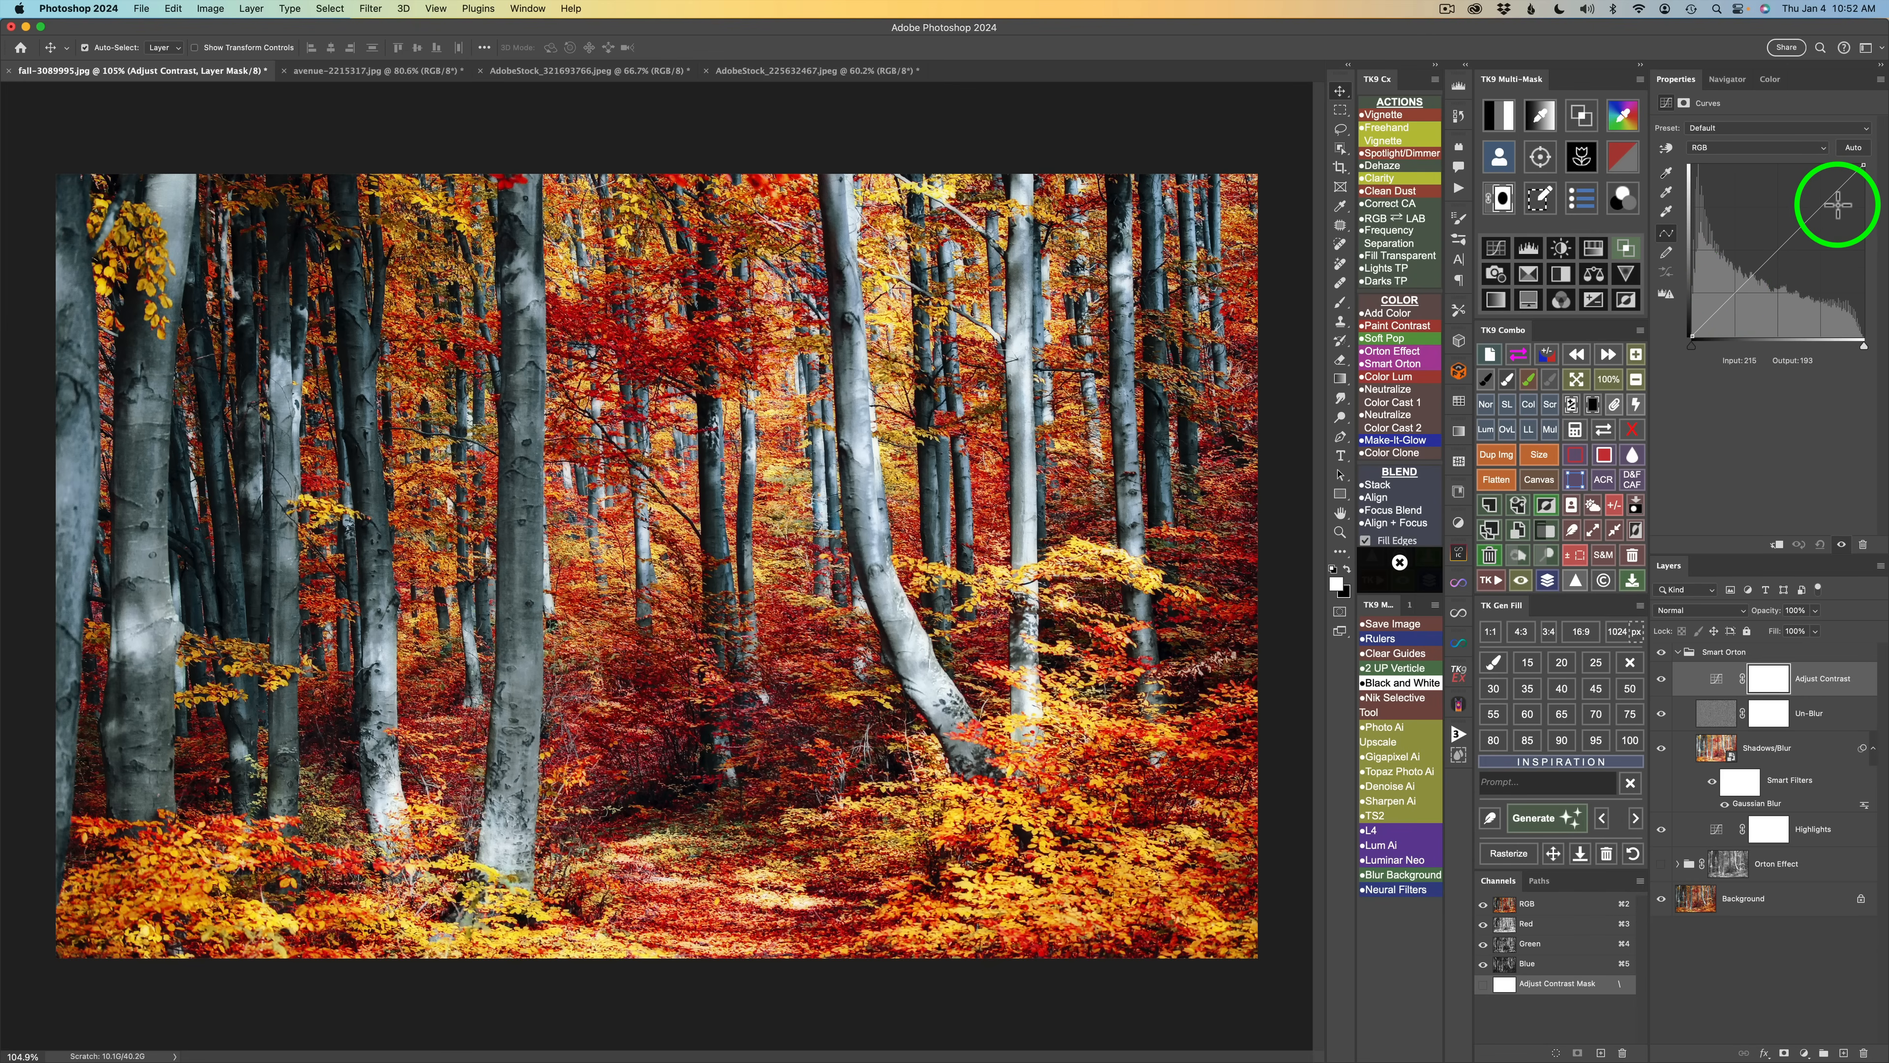
pyautogui.click(1864, 128)
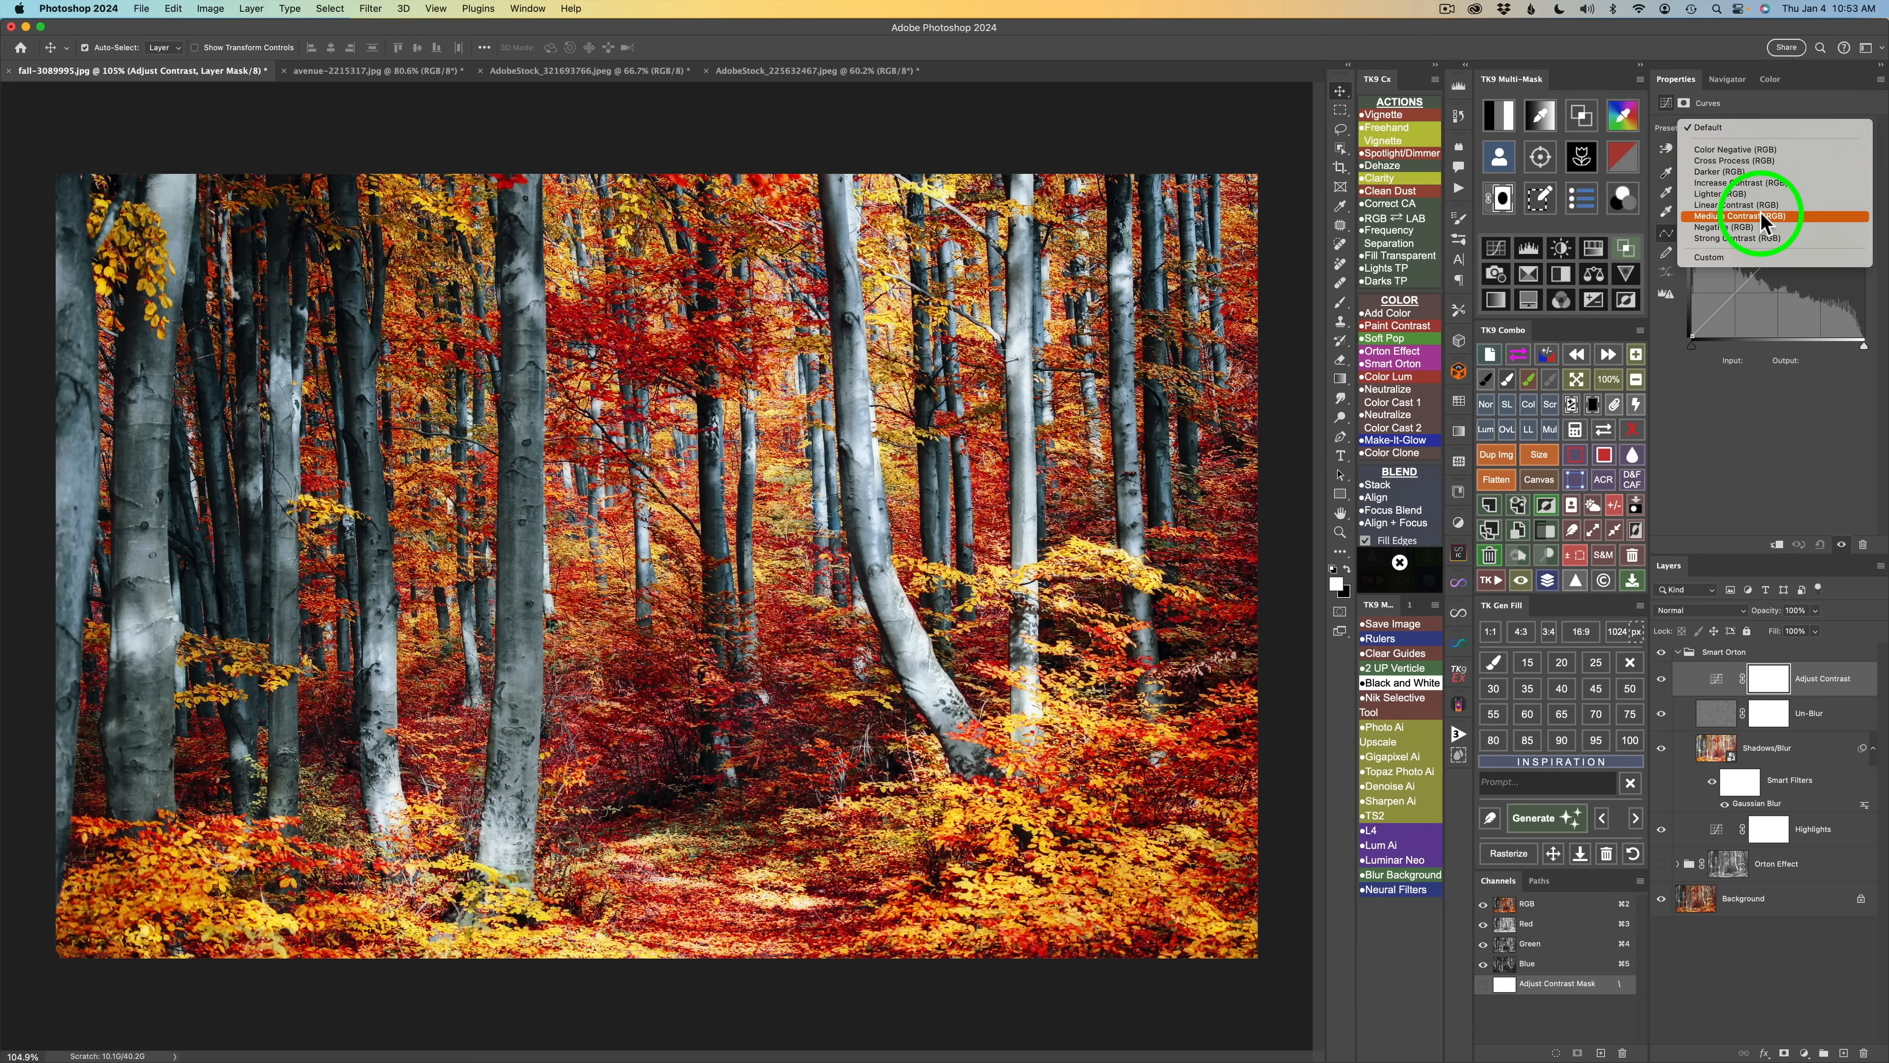
pyautogui.click(1731, 215)
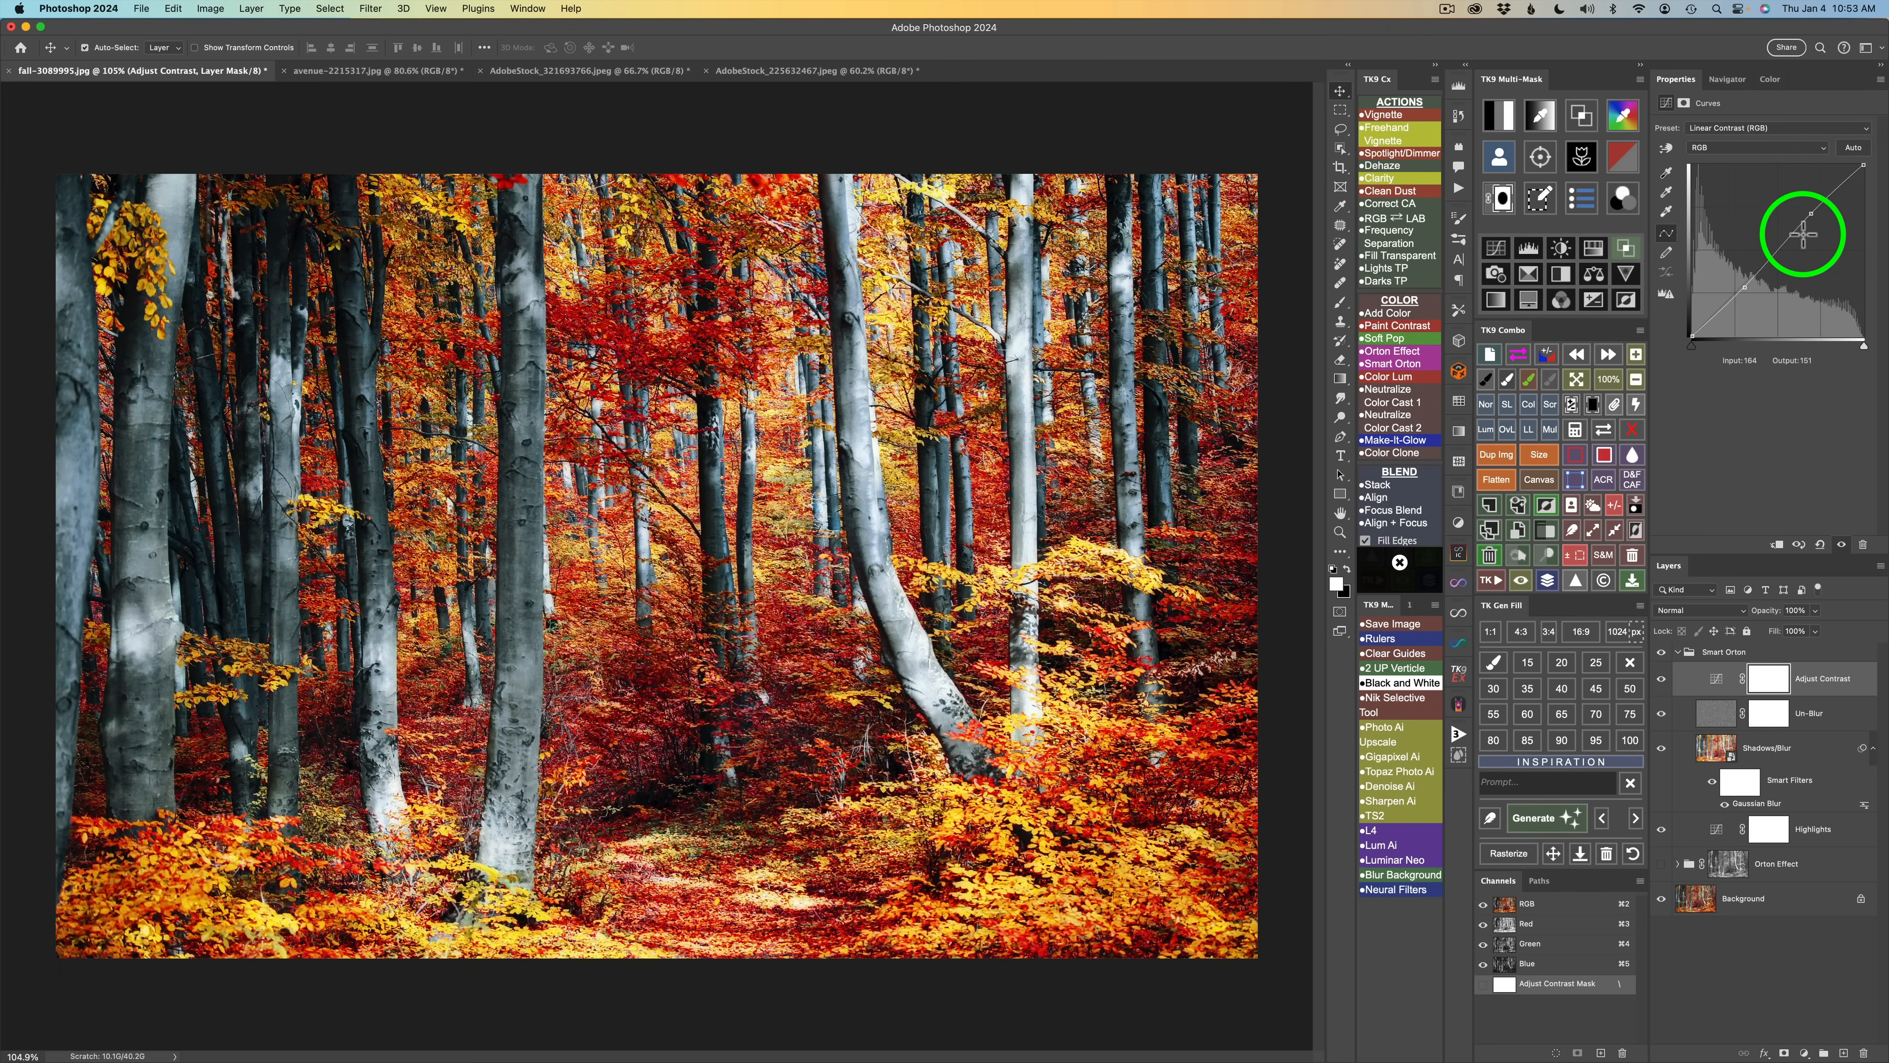
pyautogui.click(1661, 681)
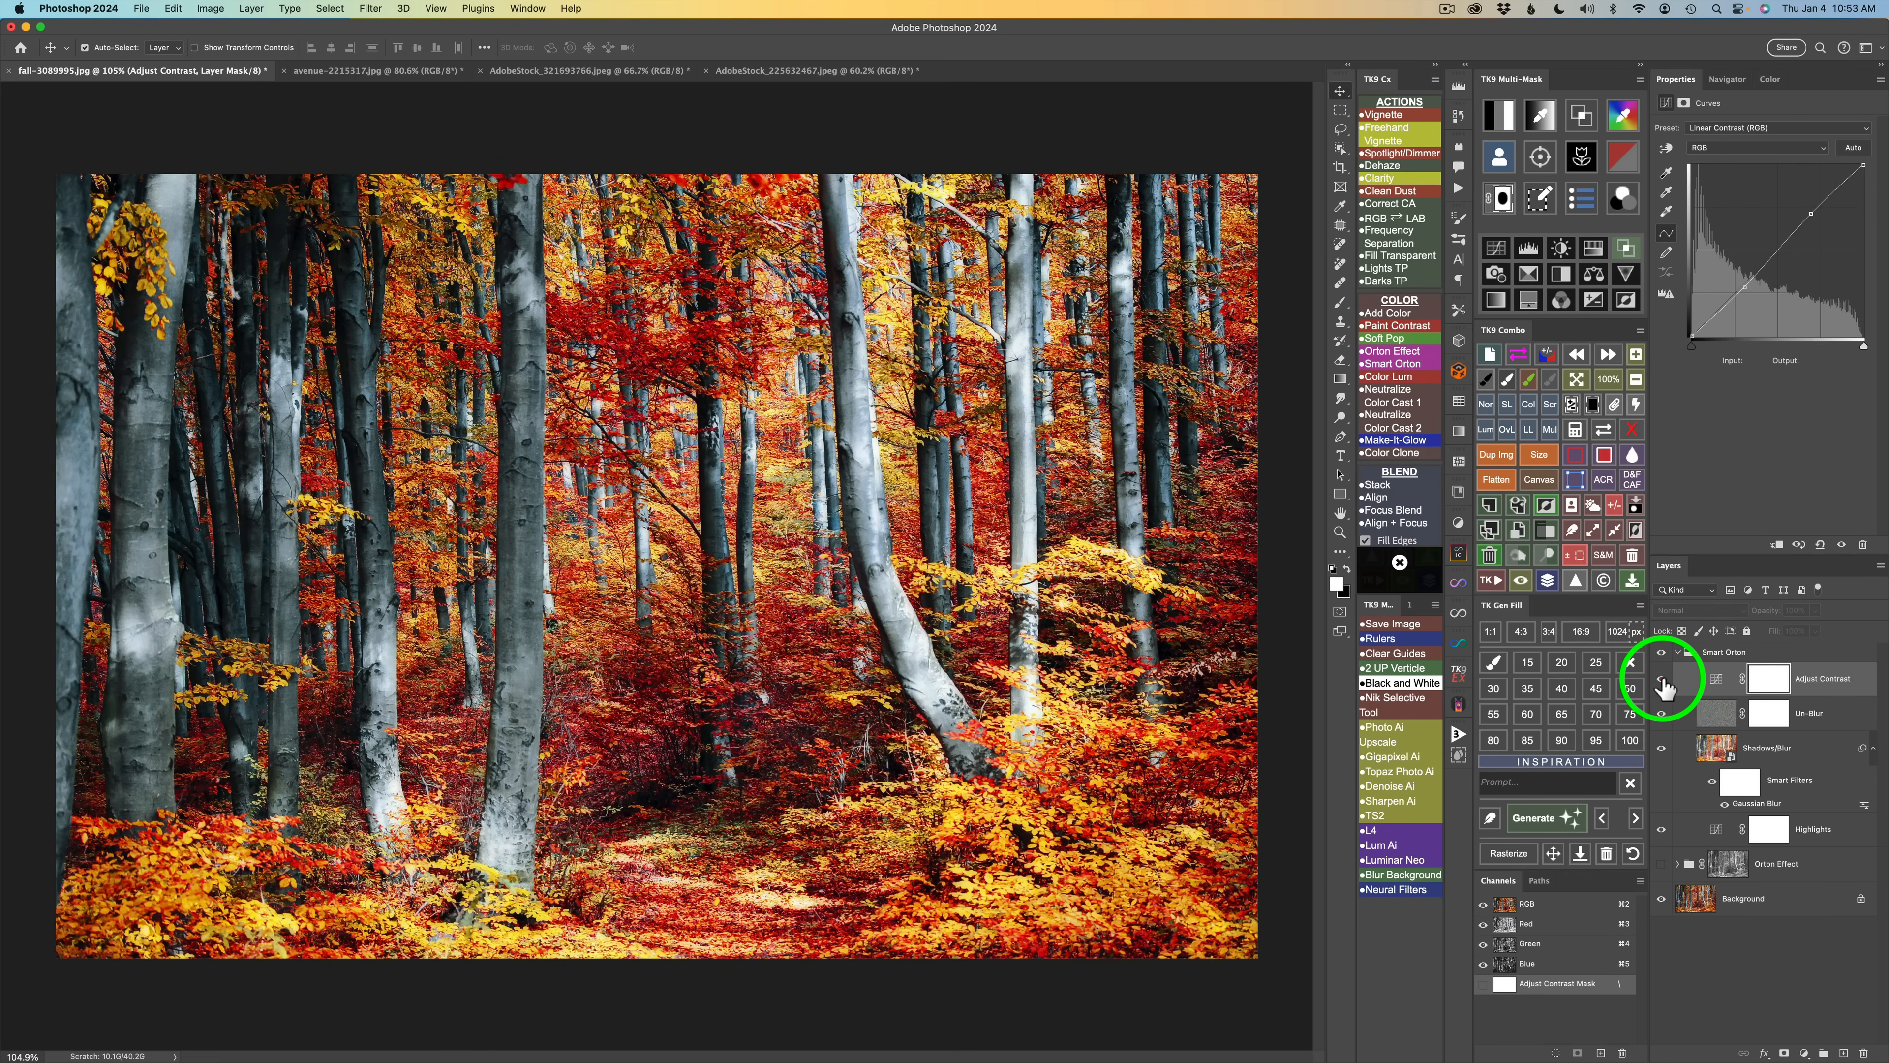
pyautogui.click(1662, 680)
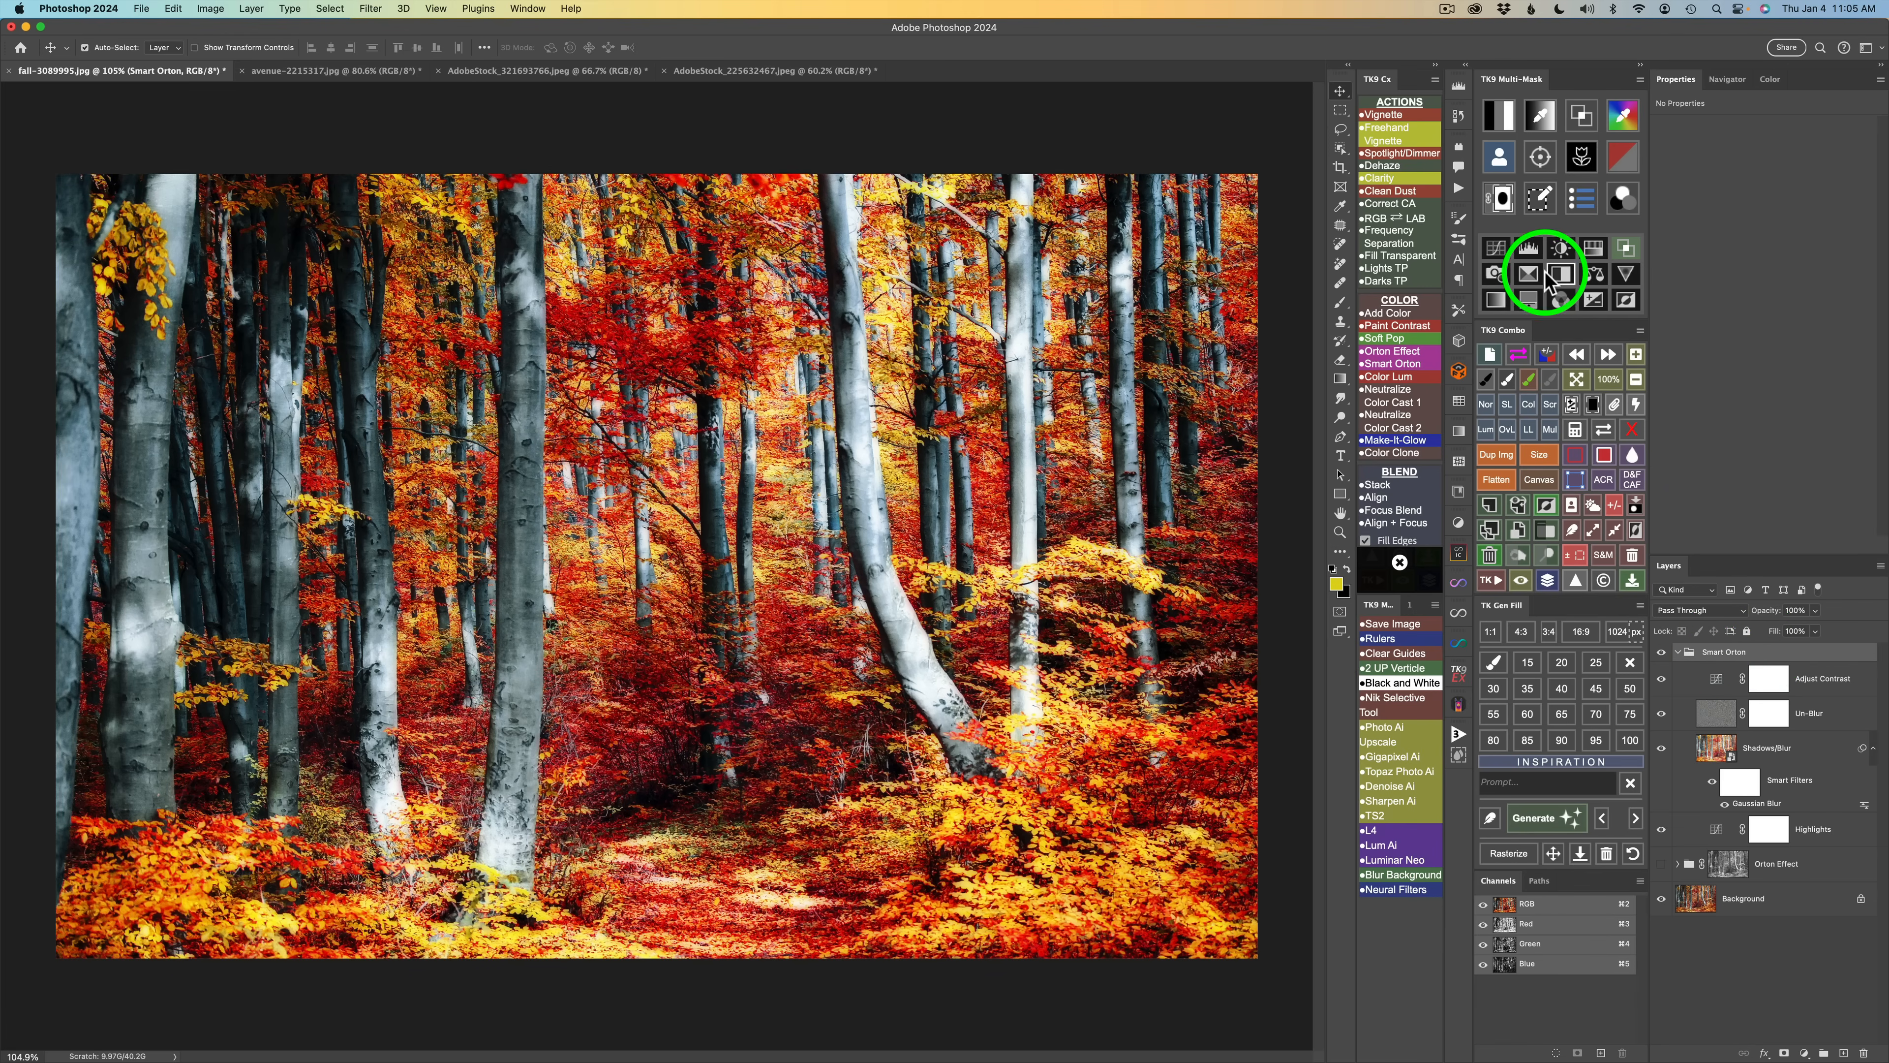
# Step: Add a Lights 1 luminosity mask to the Smart Orton group and exit the layer mask adjustment mode
pyautogui.click(1503, 207)
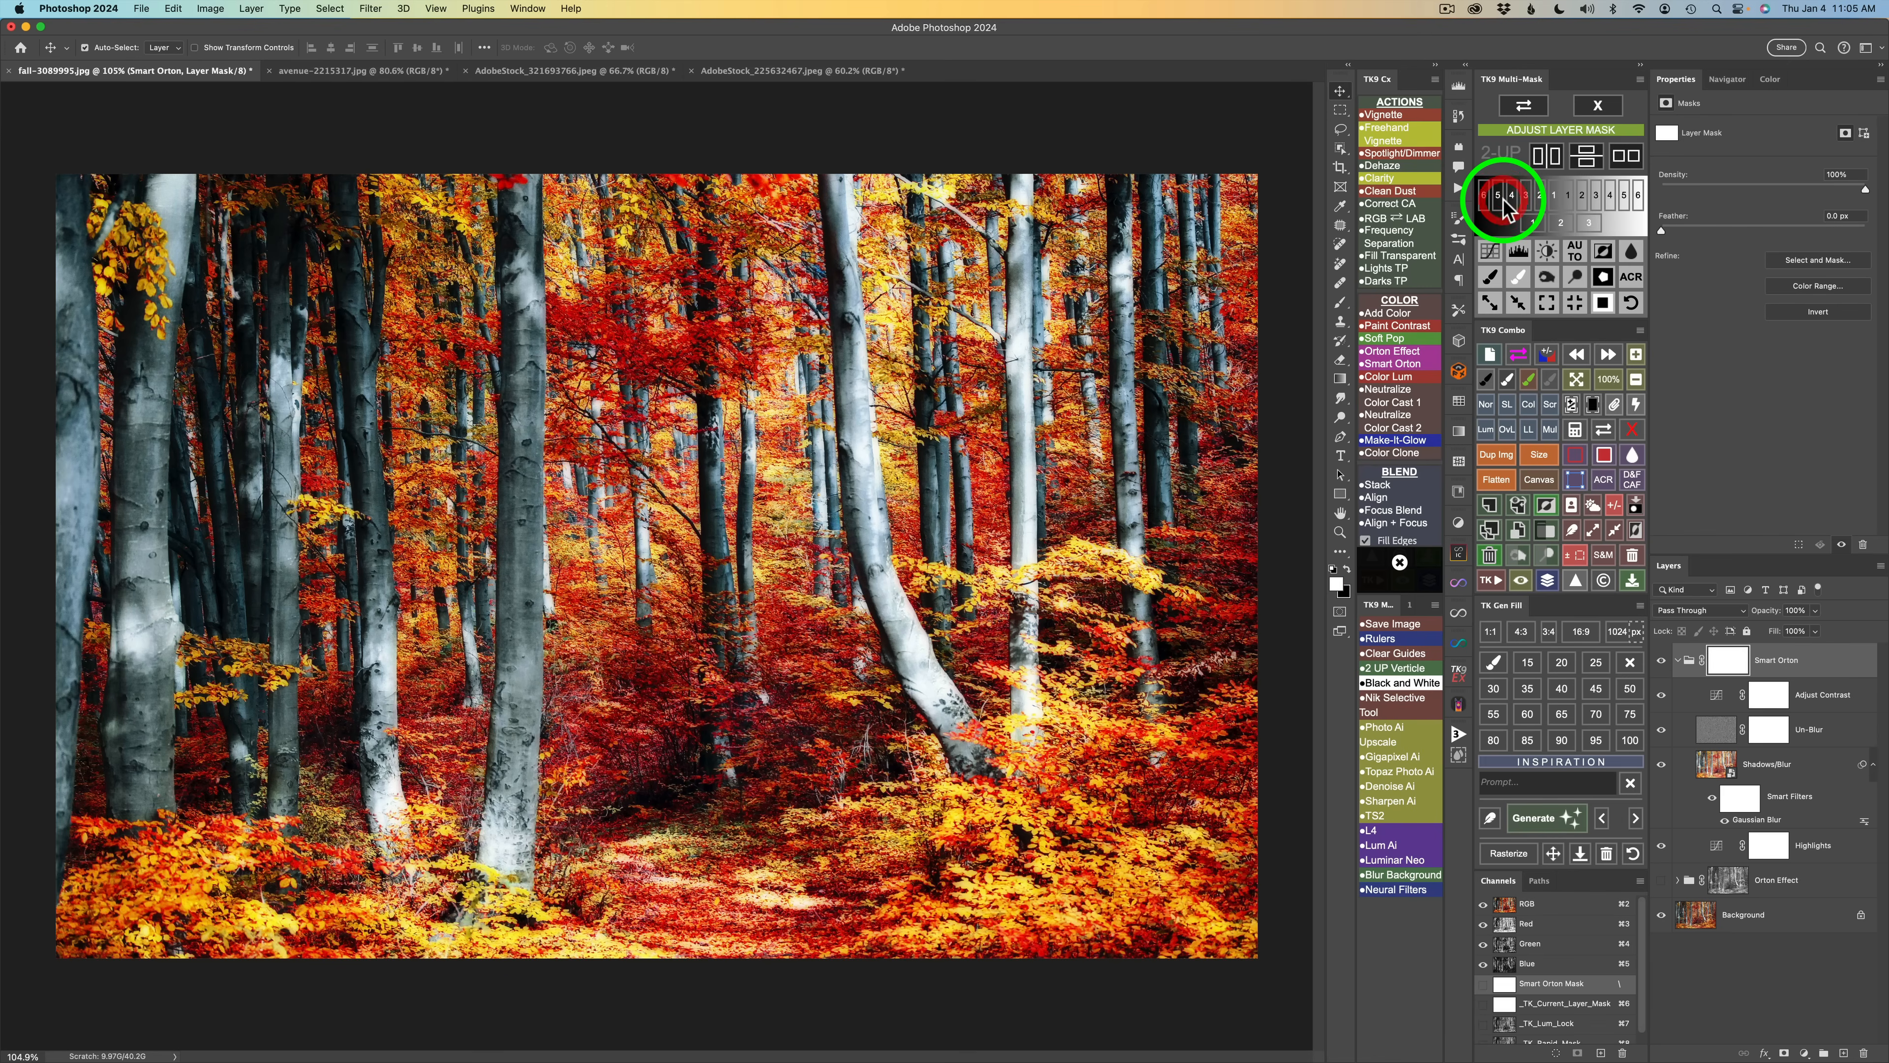
pyautogui.click(1568, 196)
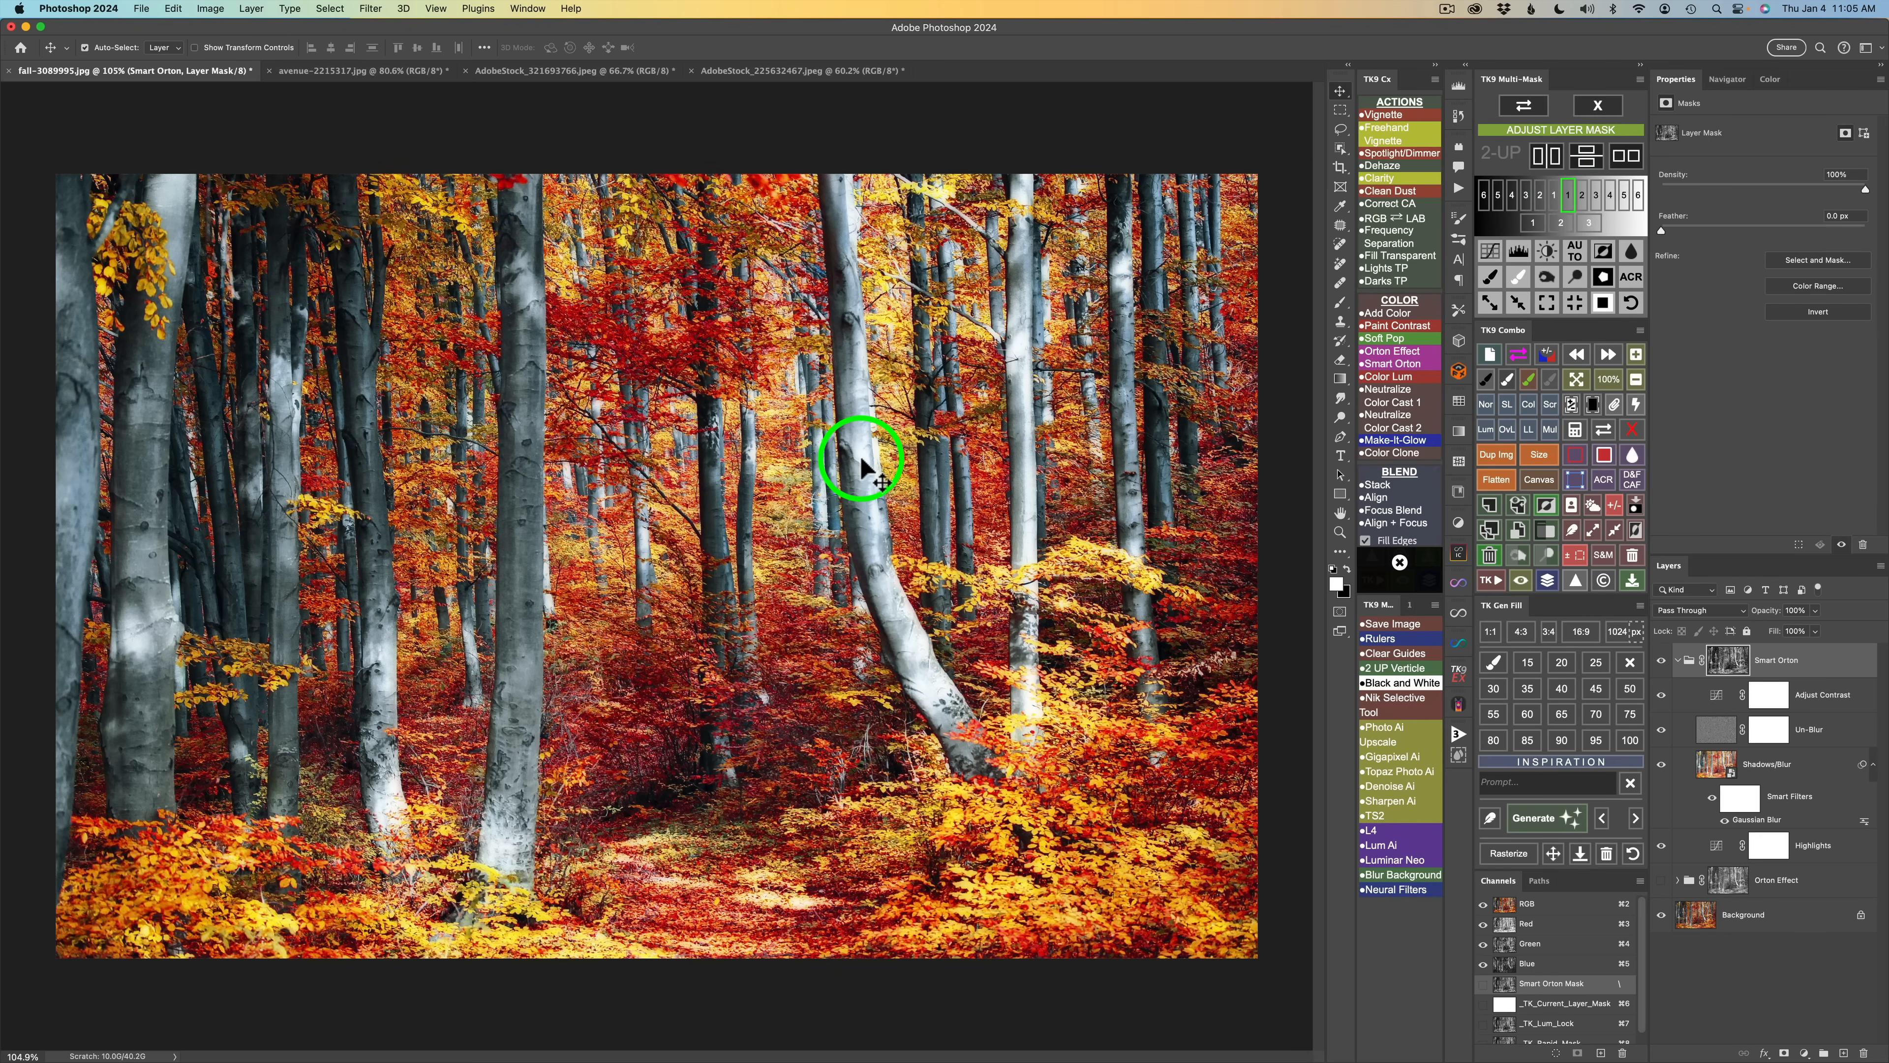
pyautogui.click(1603, 110)
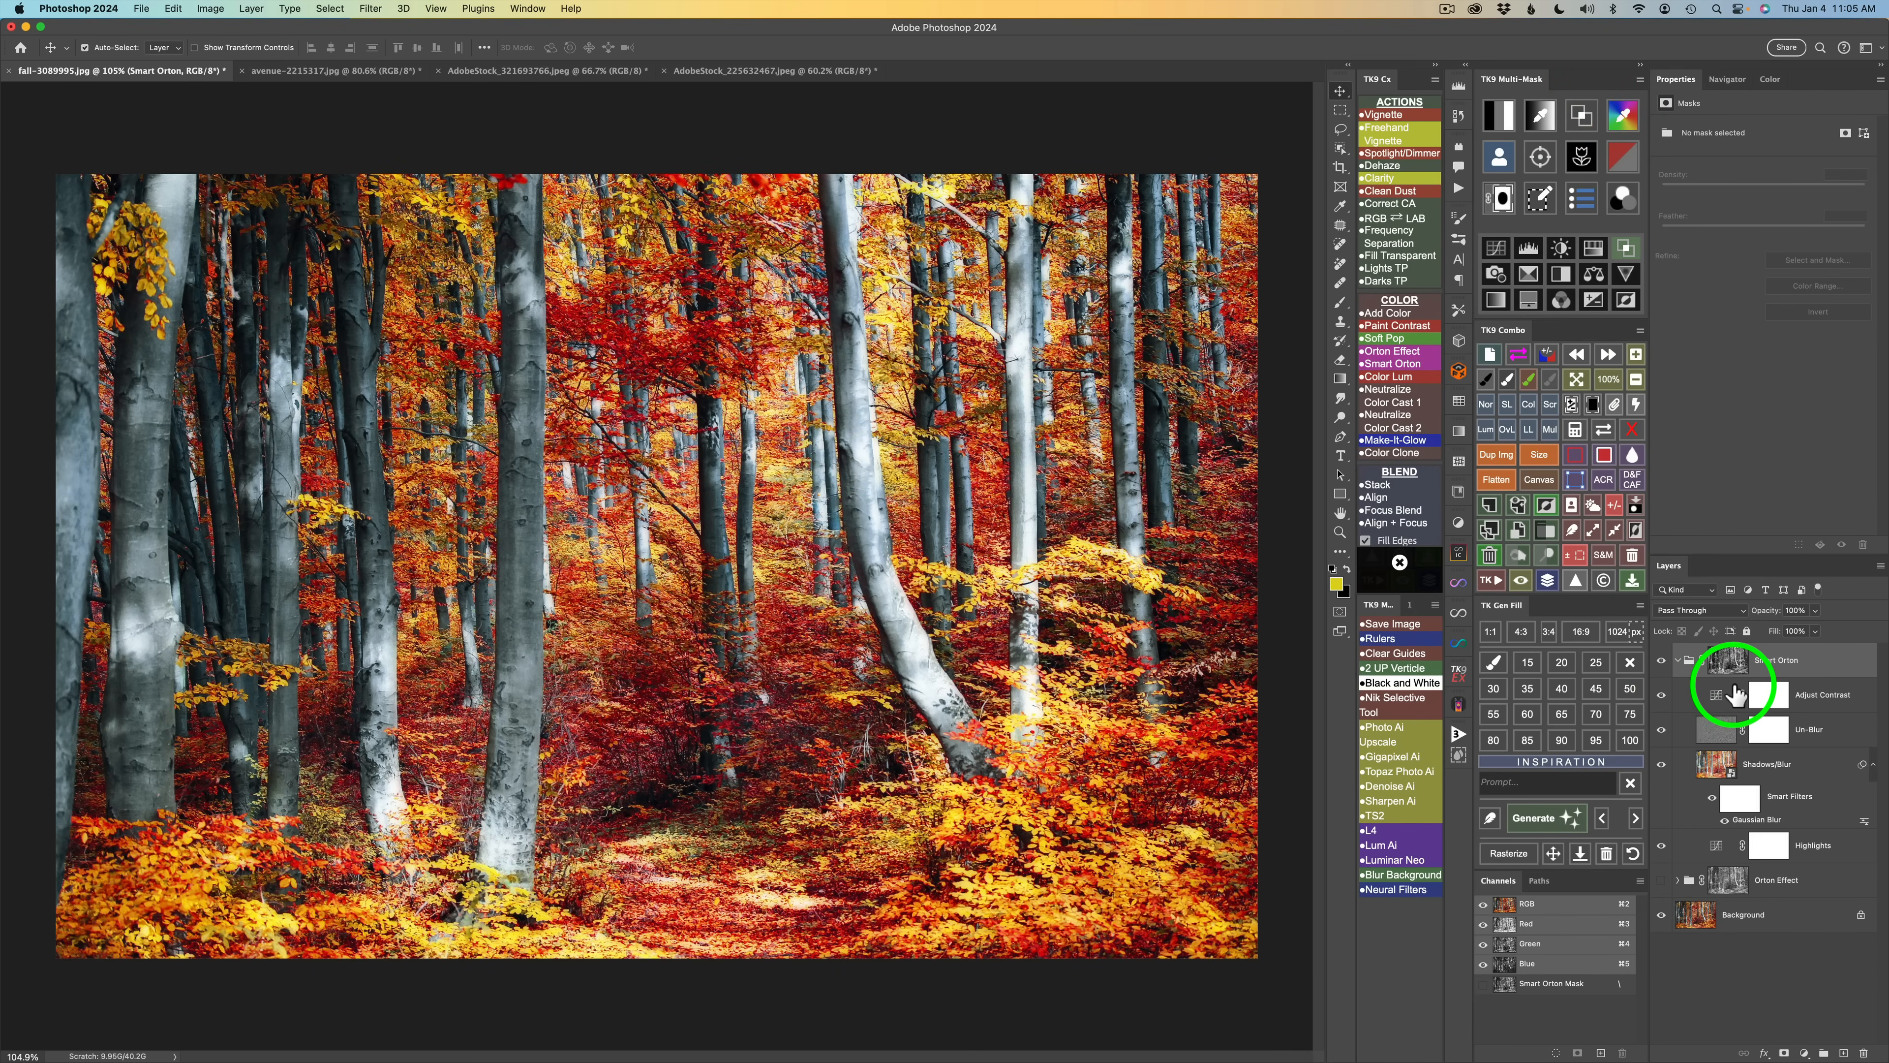
# Step: Set the Highlights layer's opacity to 60% inside the masked Smart Orton group and compare the image with the group hidden and shown
pyautogui.click(1721, 848)
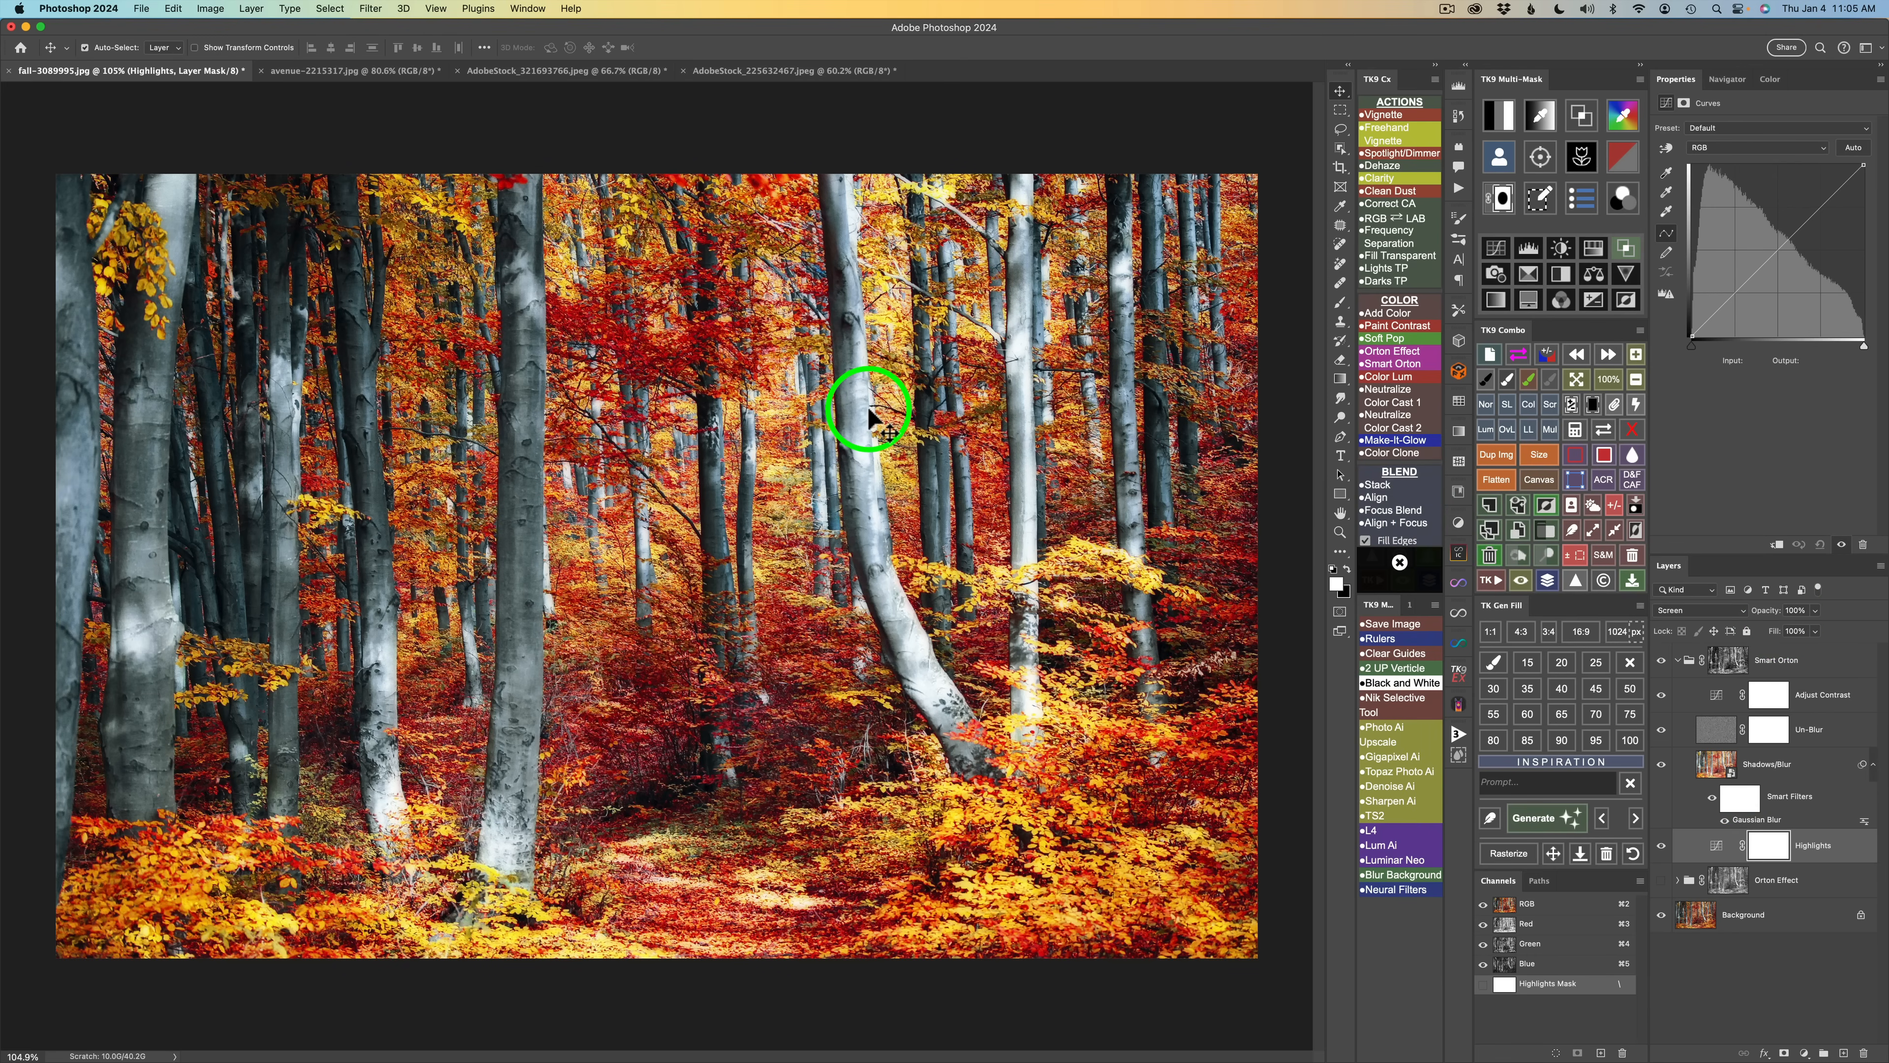
pyautogui.press('9')
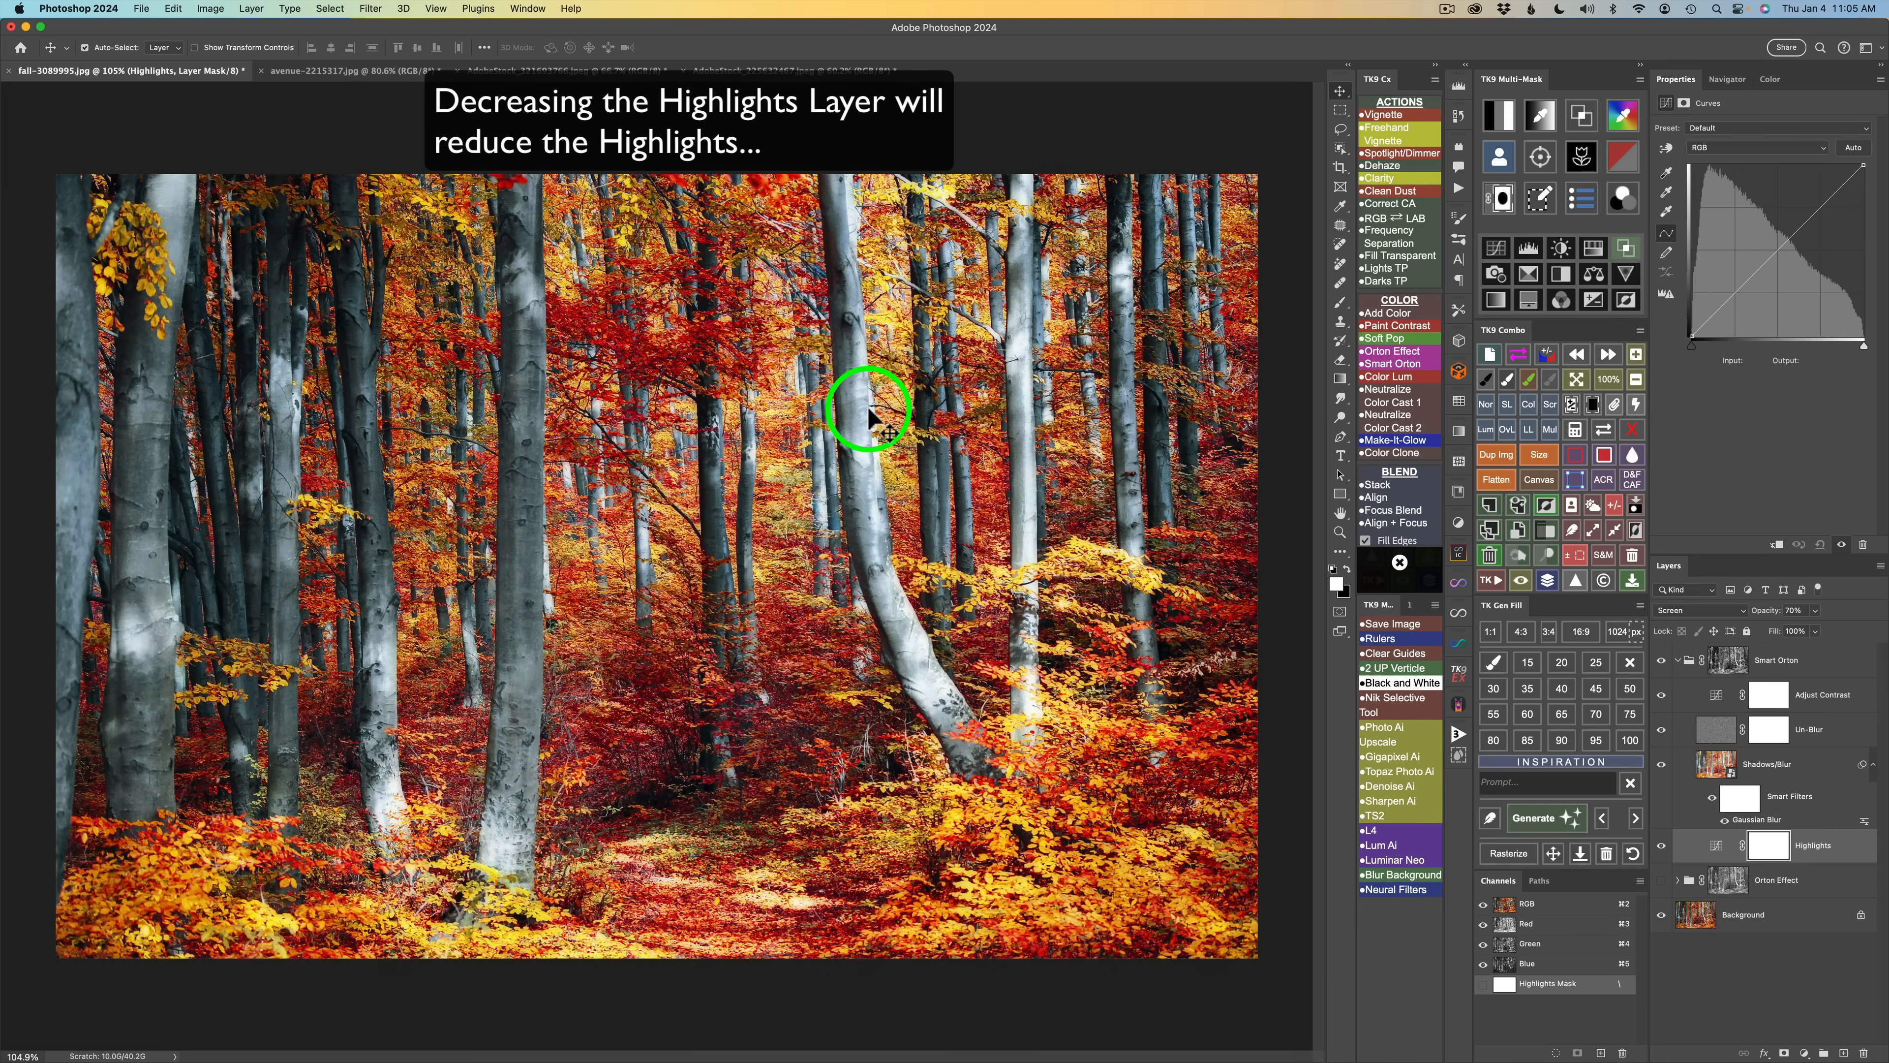
pyautogui.press('6')
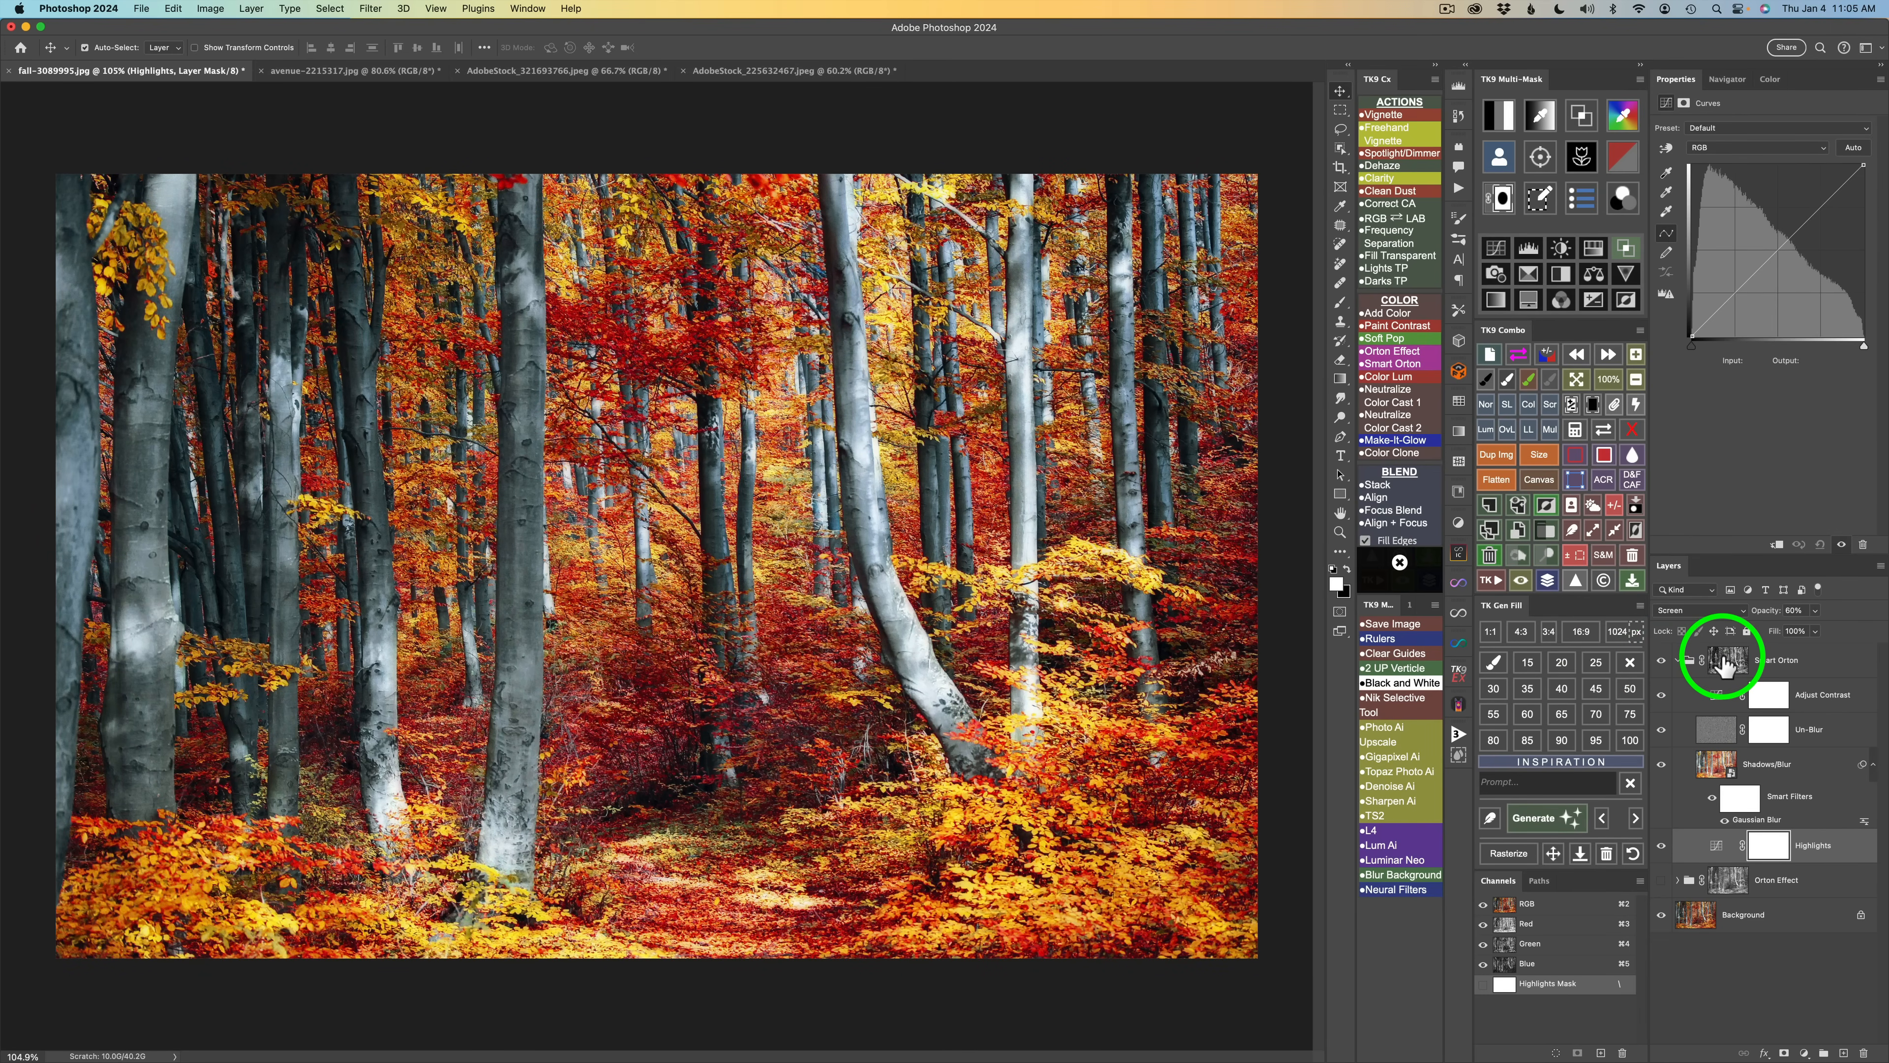
pyautogui.click(1661, 660)
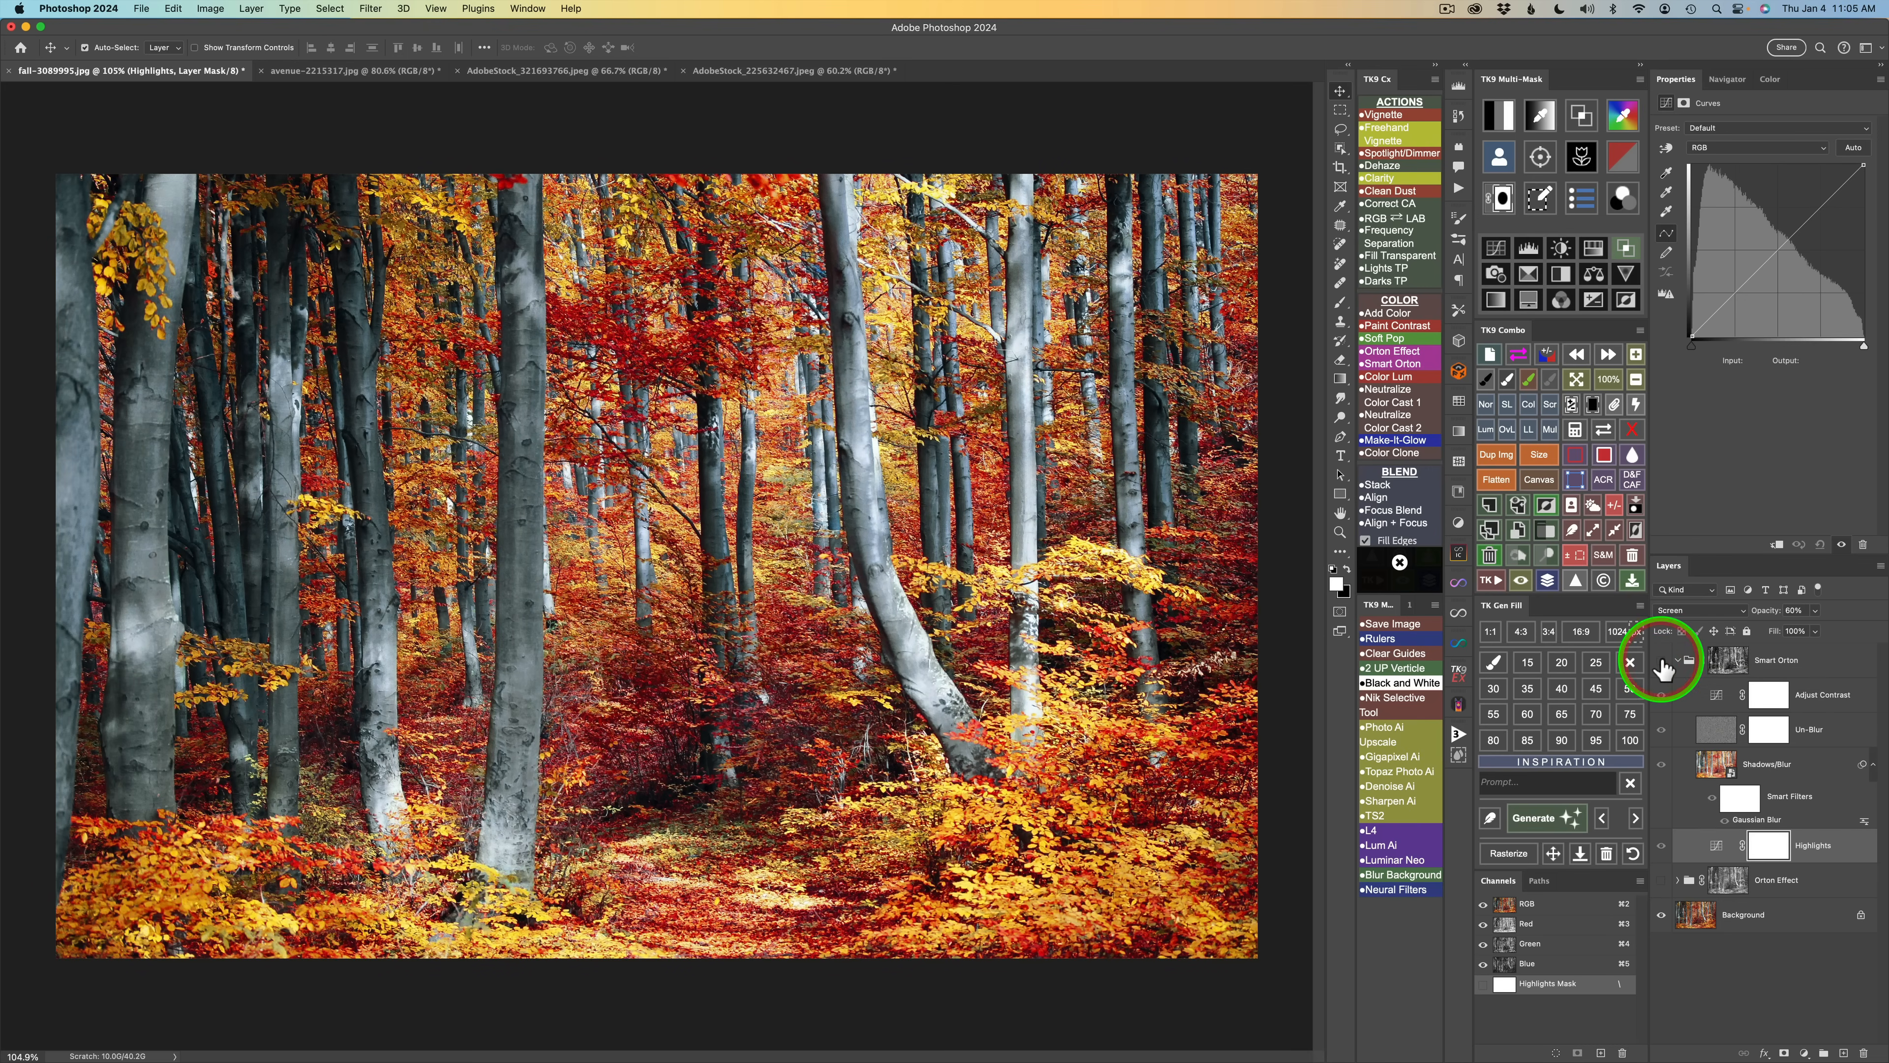
pyautogui.click(1661, 660)
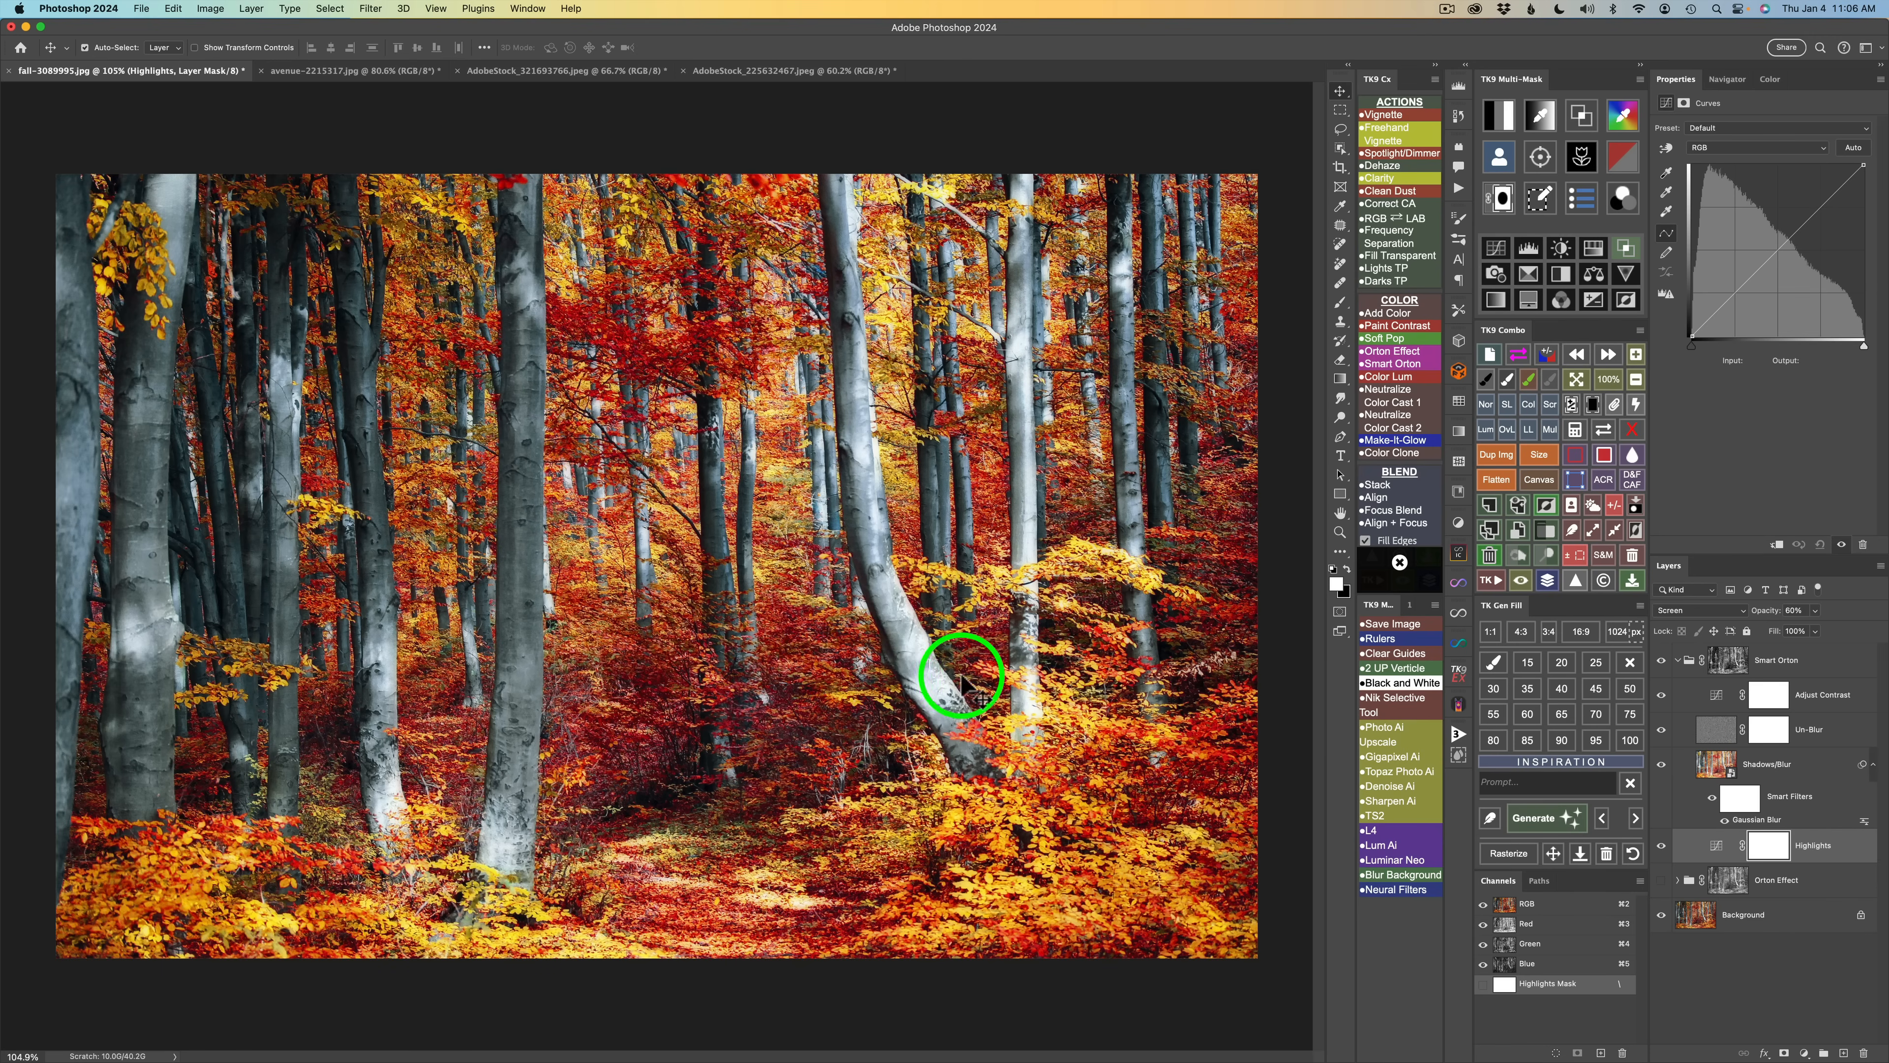
# Step: Set the Un-Blur layer's opacity to 50% and compare the masked Smart Orton group's effect with the original
pyautogui.click(1720, 735)
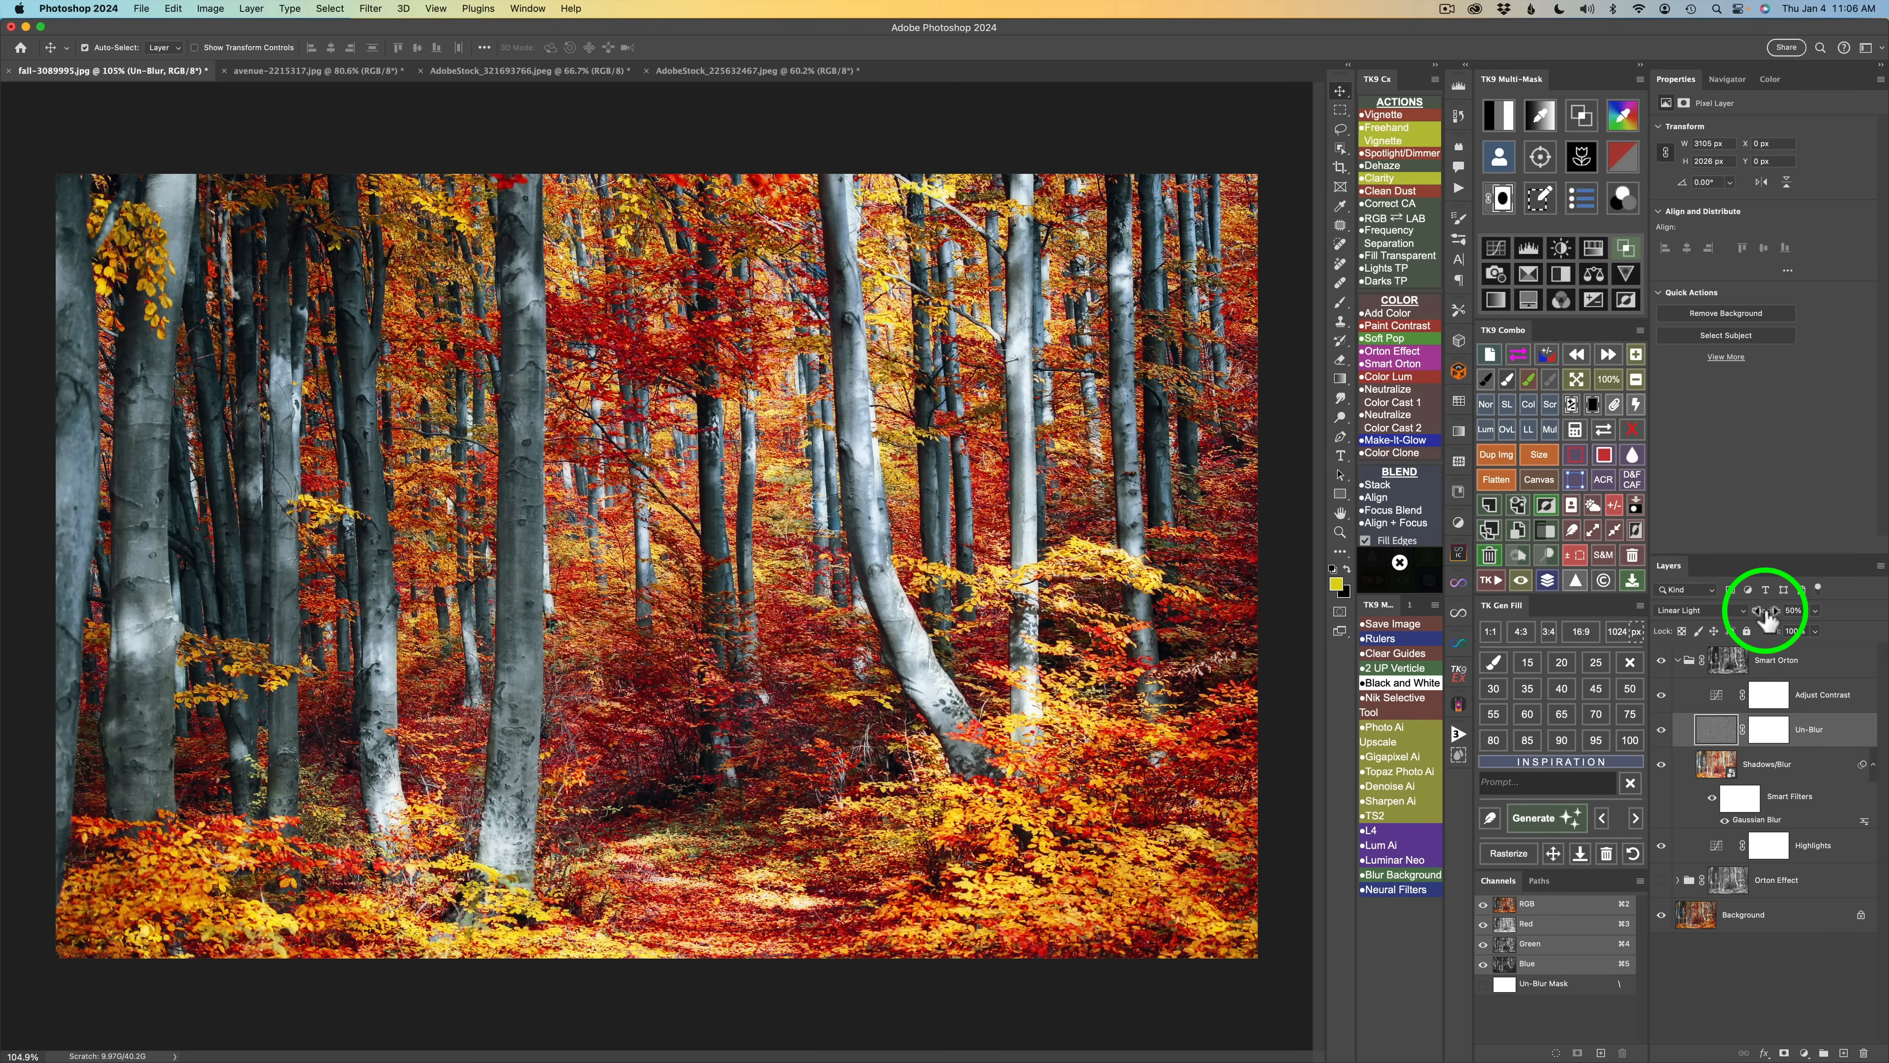
pyautogui.click(1663, 663)
pyautogui.click(1663, 662)
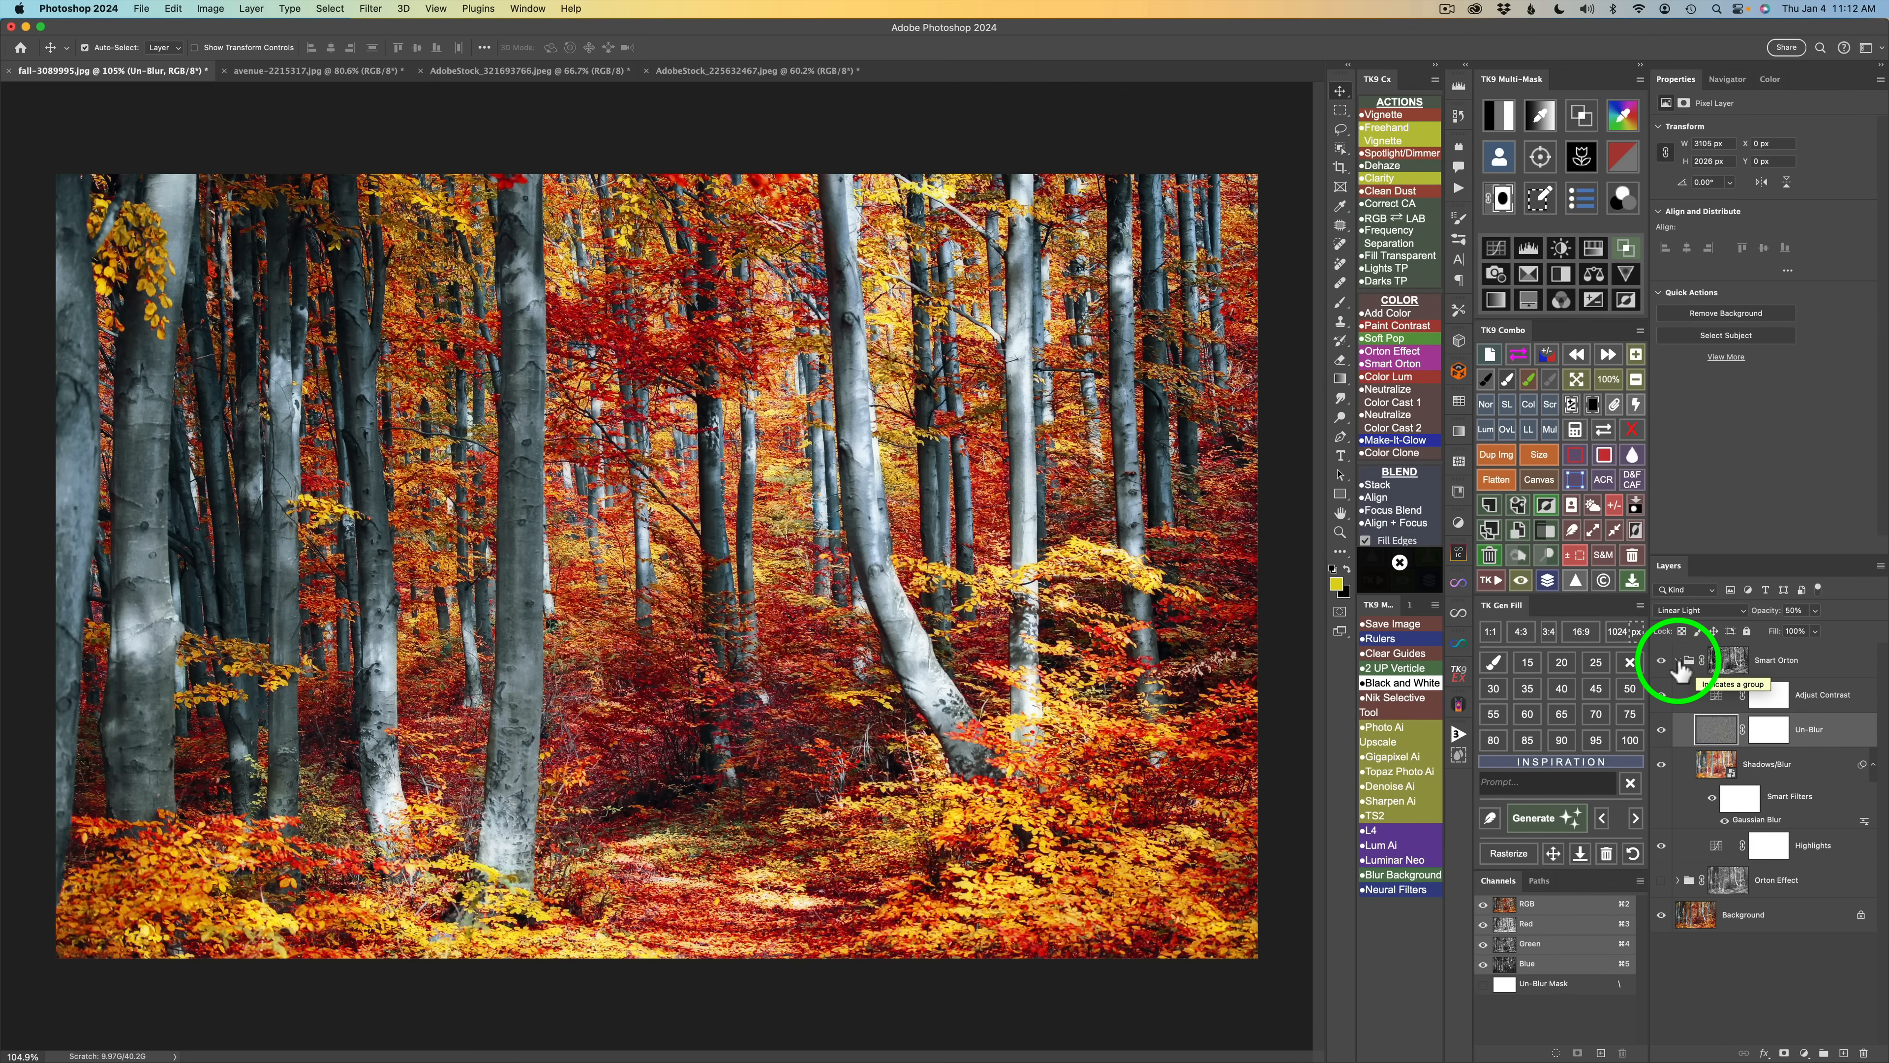
# Step: Collapse and hide the Smart Orton group
pyautogui.click(1678, 660)
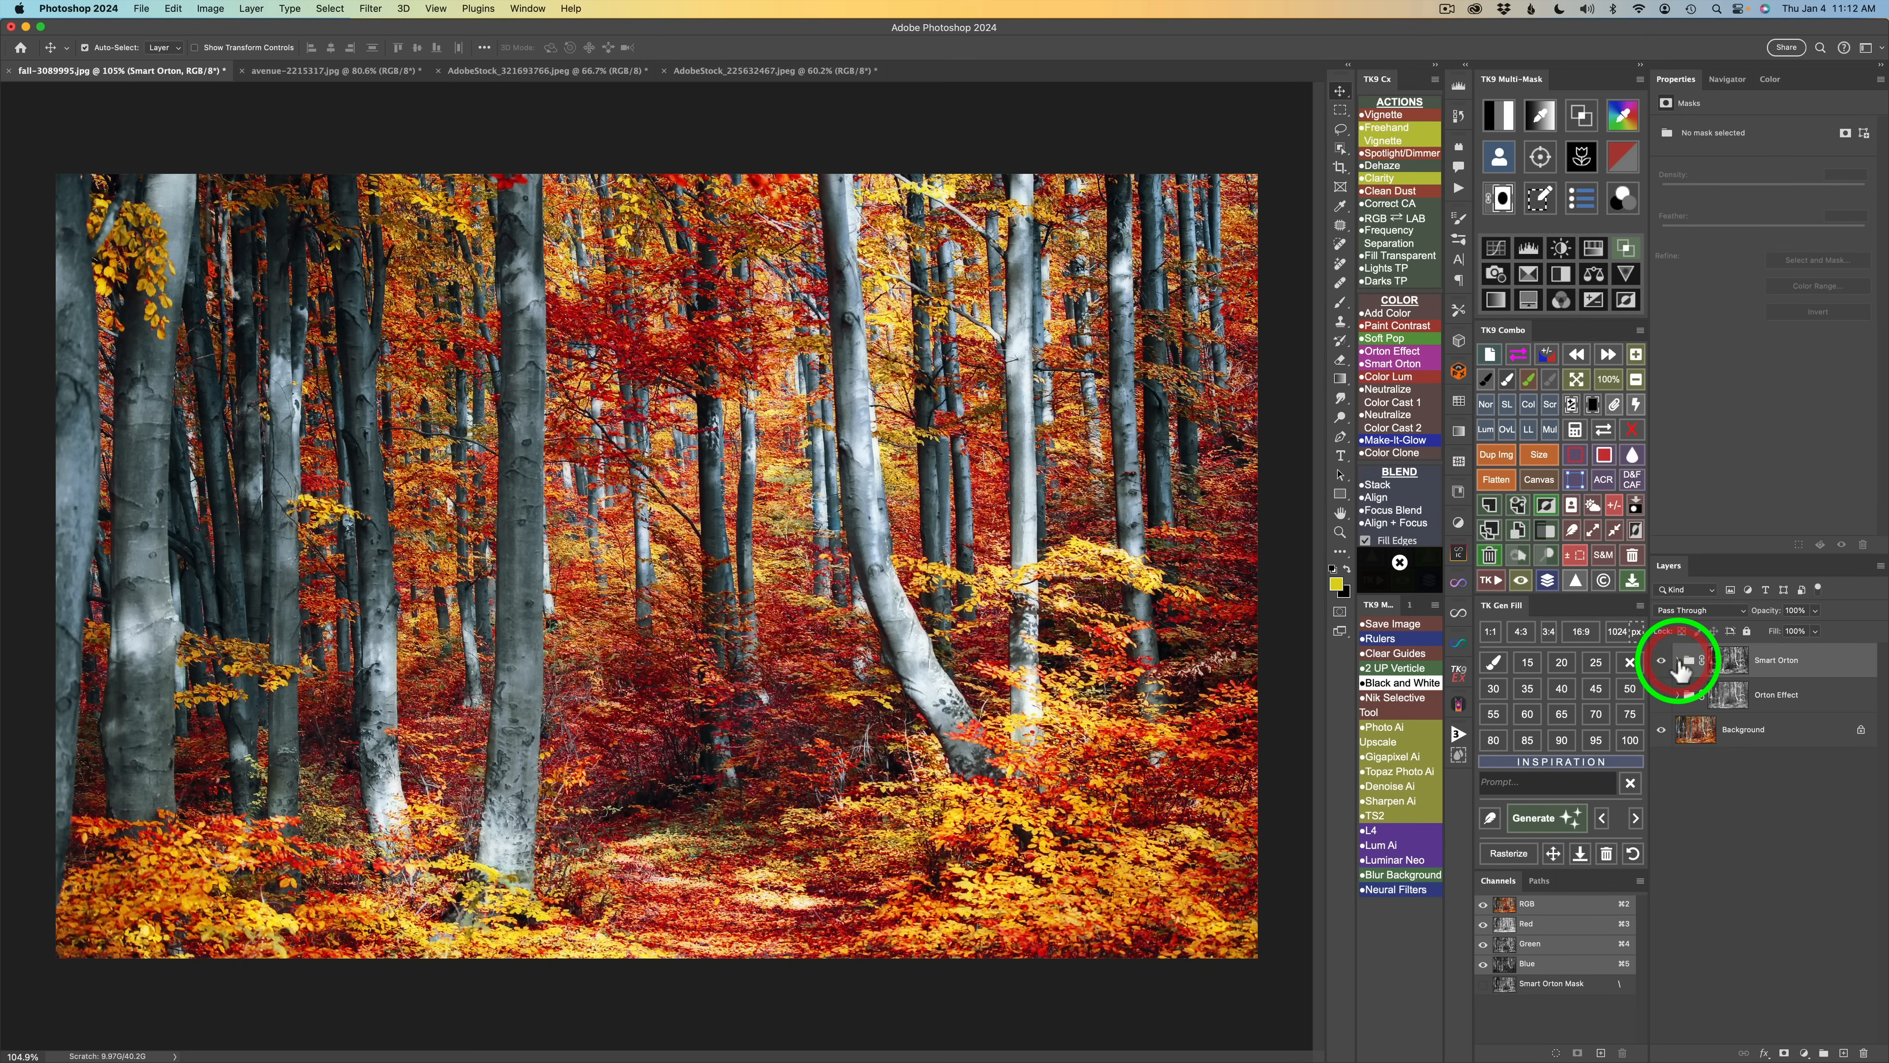
pyautogui.click(1662, 661)
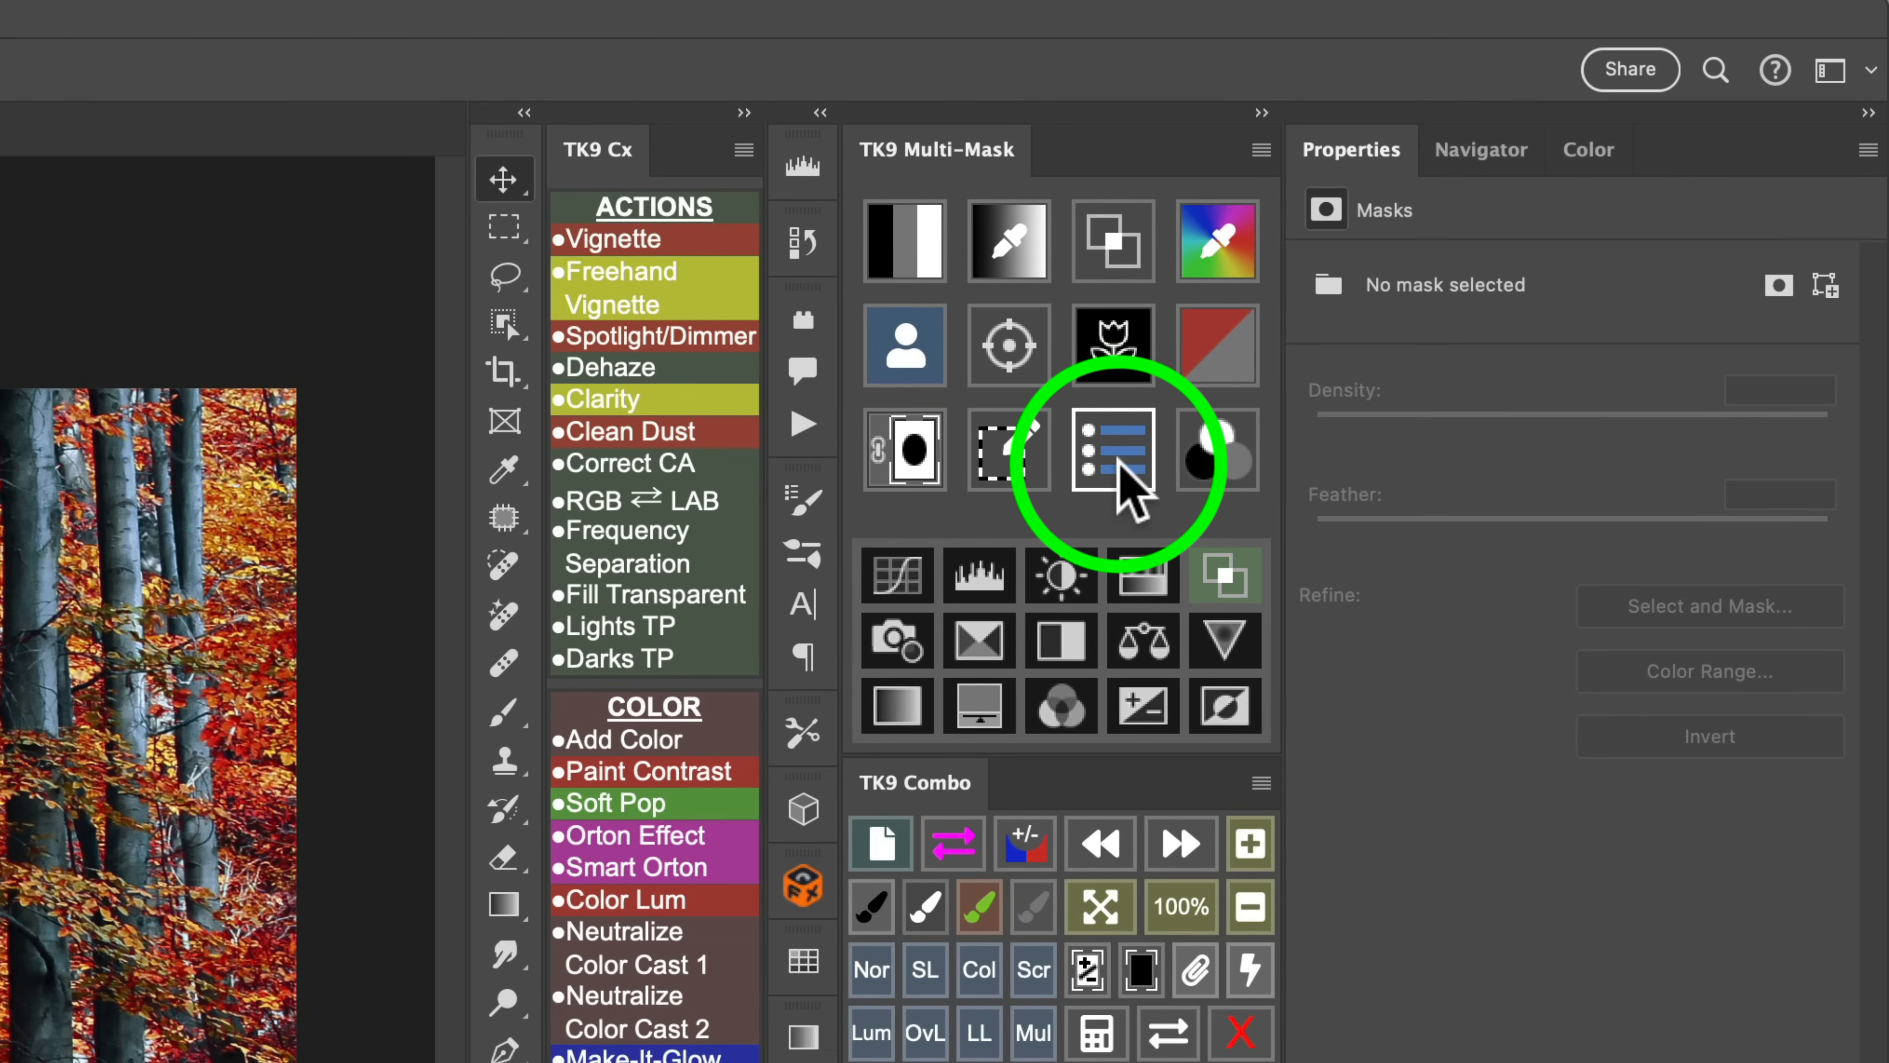
# Step: Run the ACR Orton action with a 5.0-pixel Gaussian Blur and its preset Camera Raw settings, and hide the ACR Orton layer to compare
pyautogui.click(1121, 469)
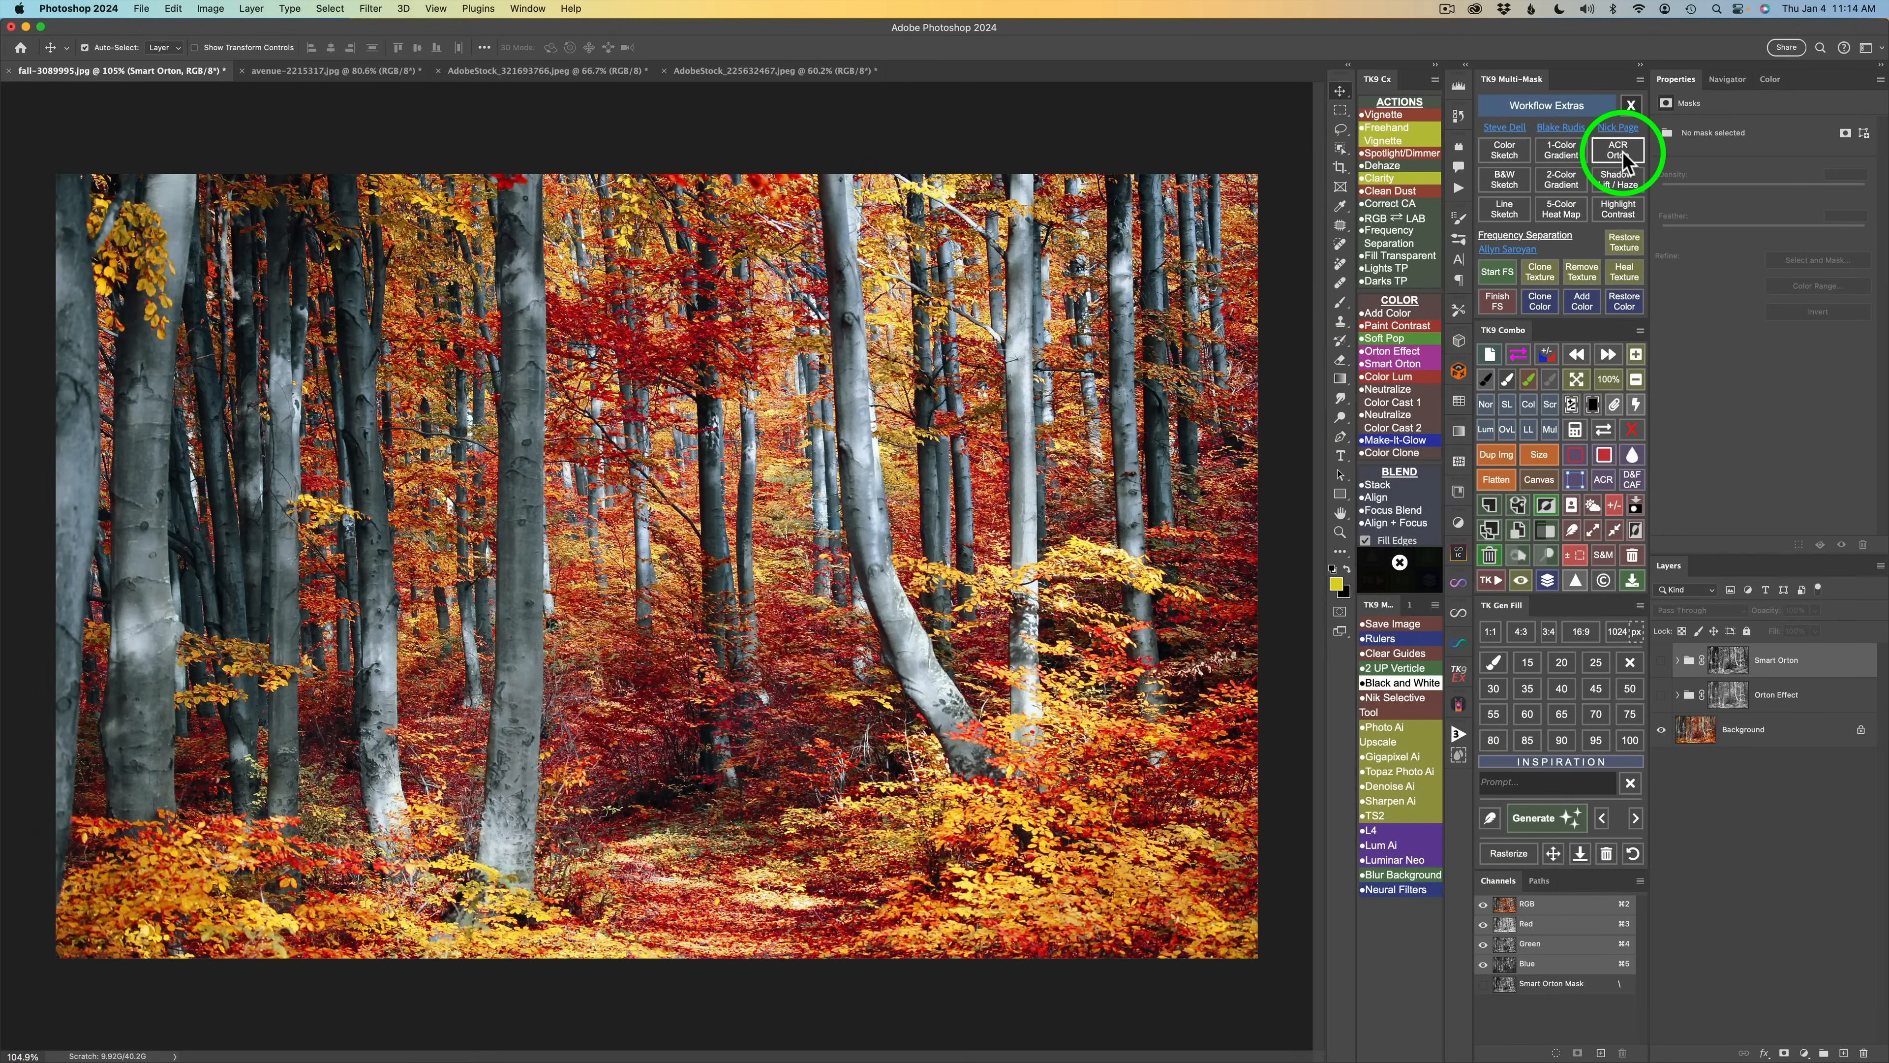
pyautogui.click(1619, 152)
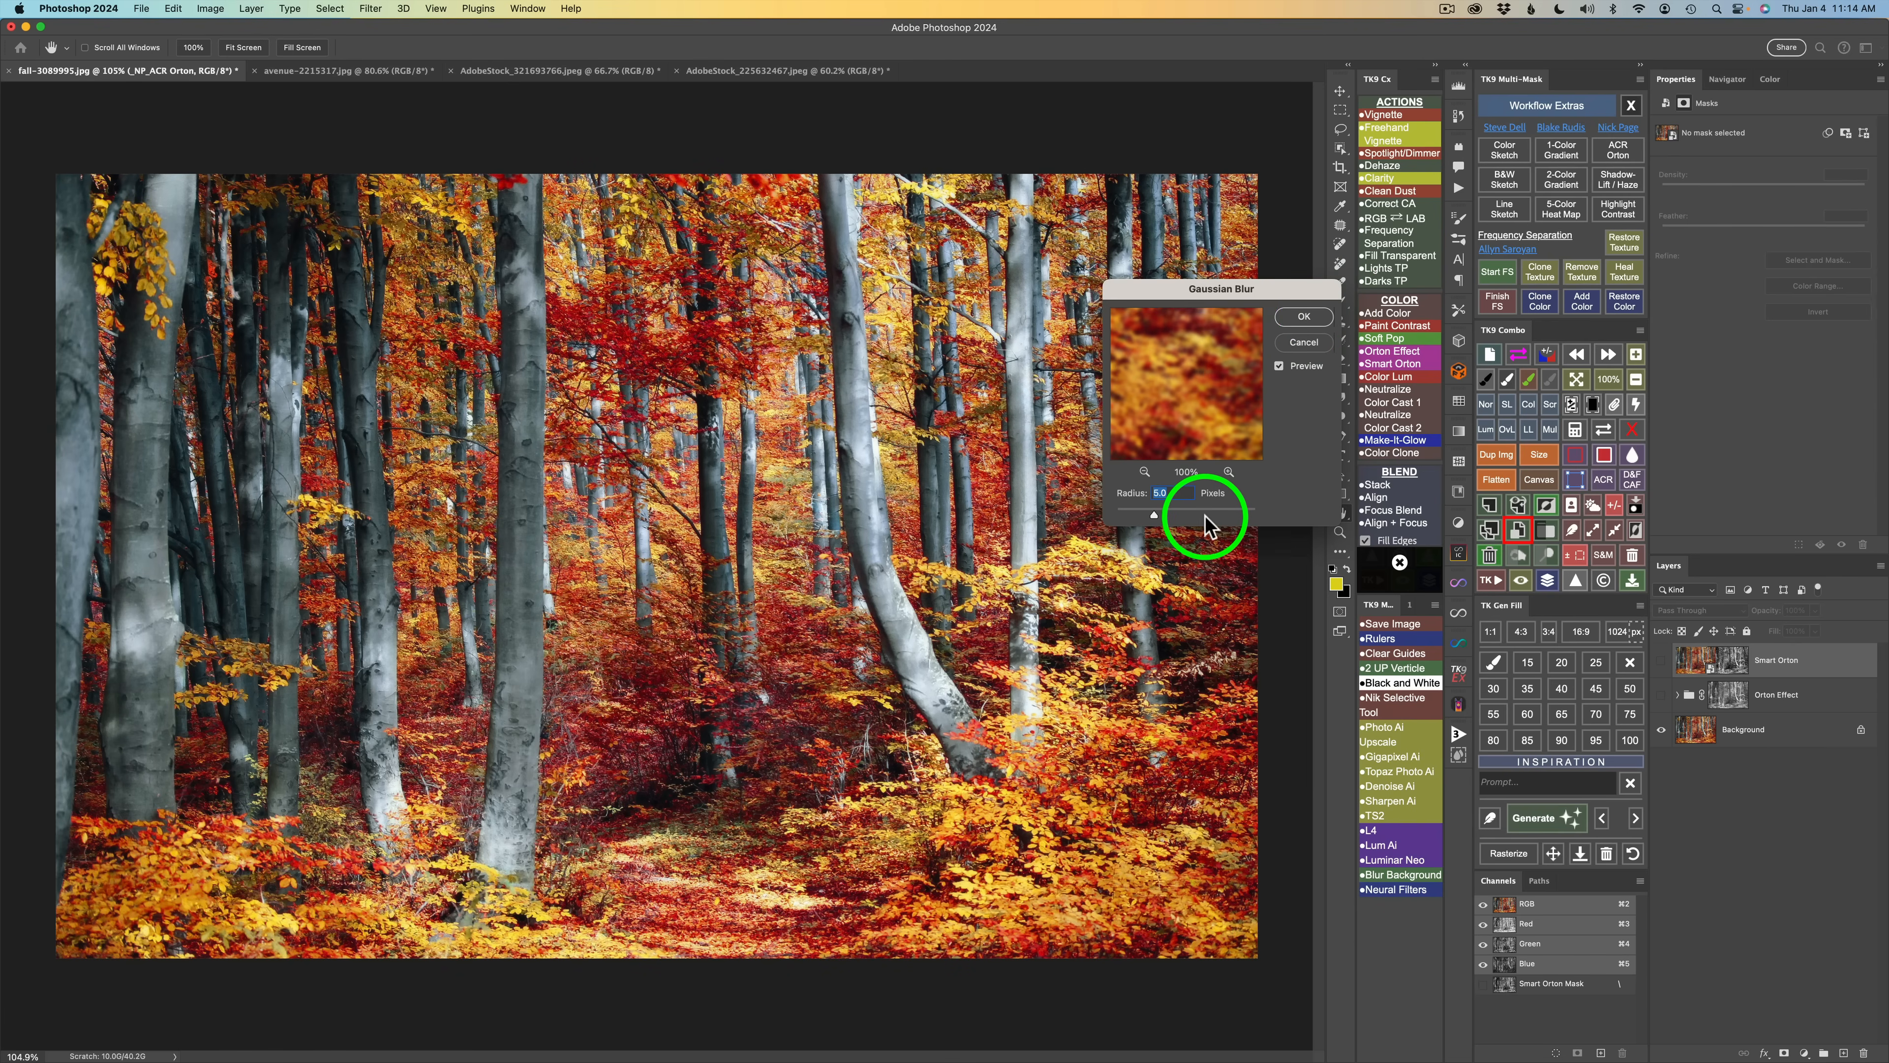
pyautogui.click(1305, 316)
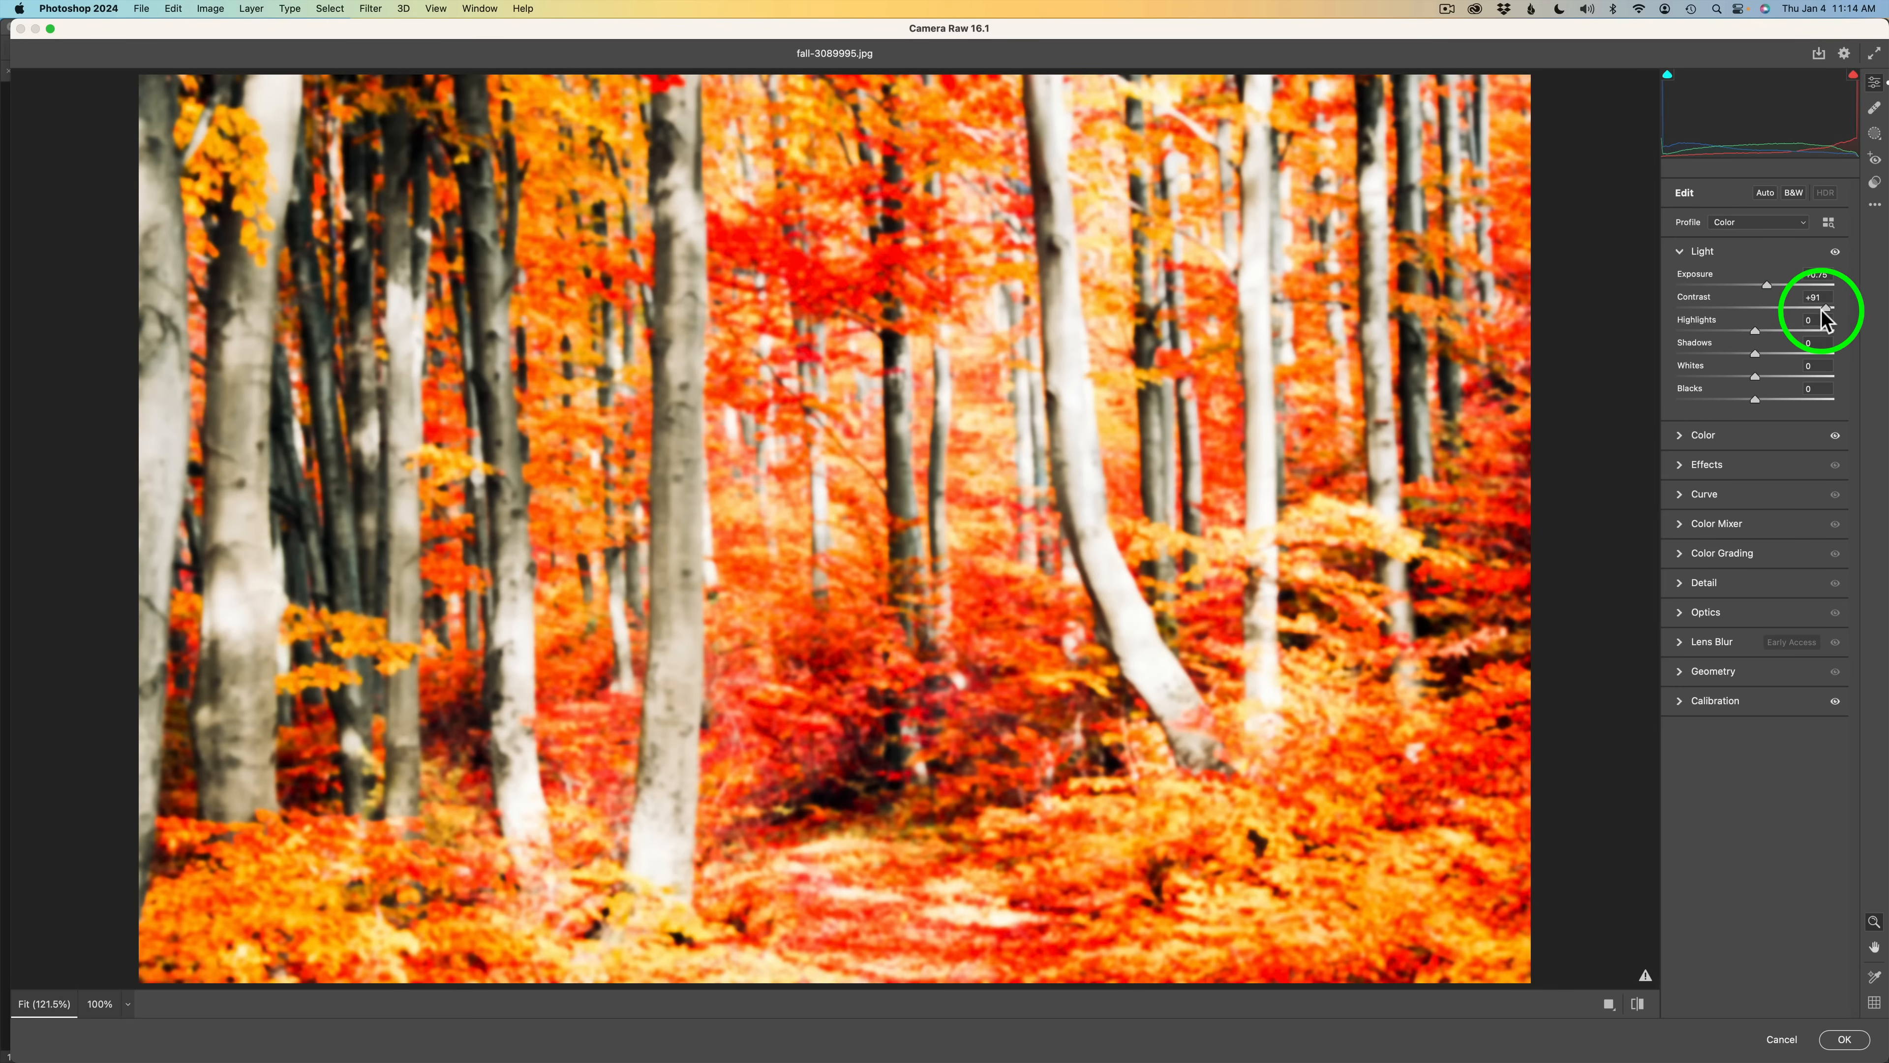
pyautogui.click(1723, 437)
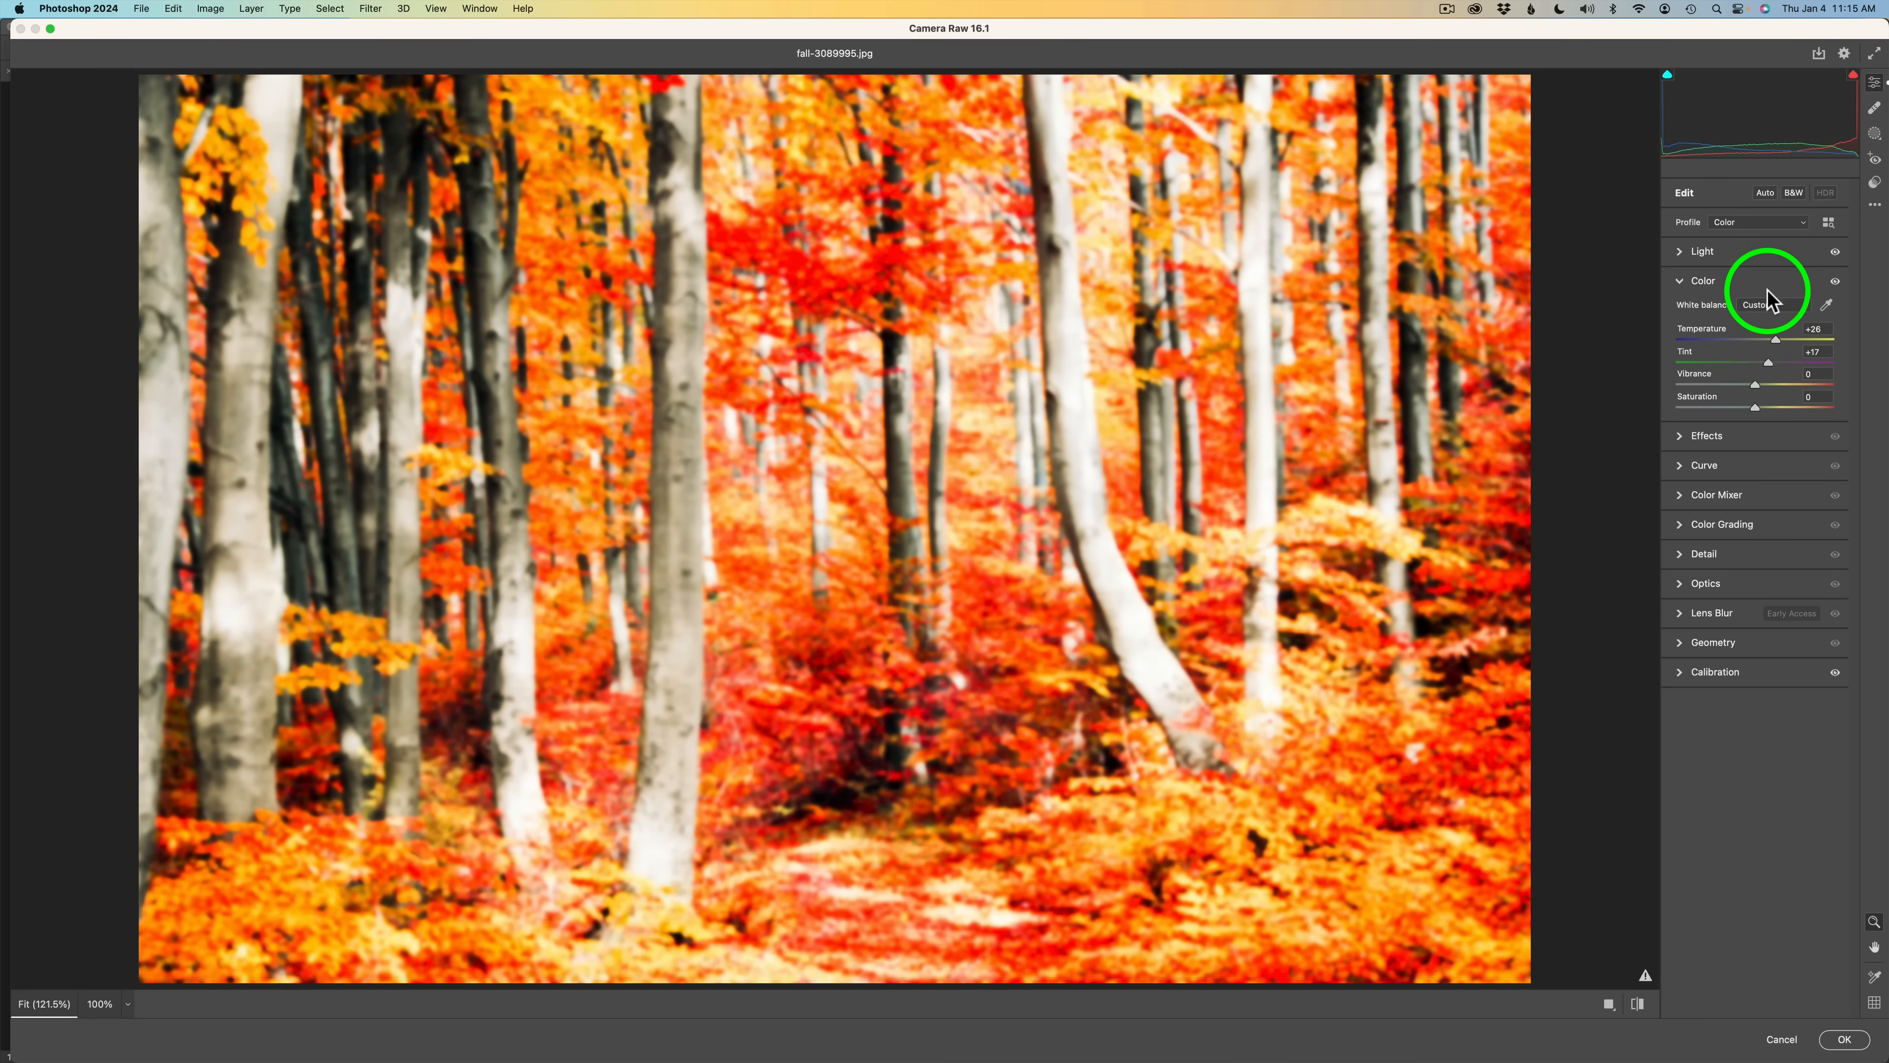
pyautogui.click(1748, 251)
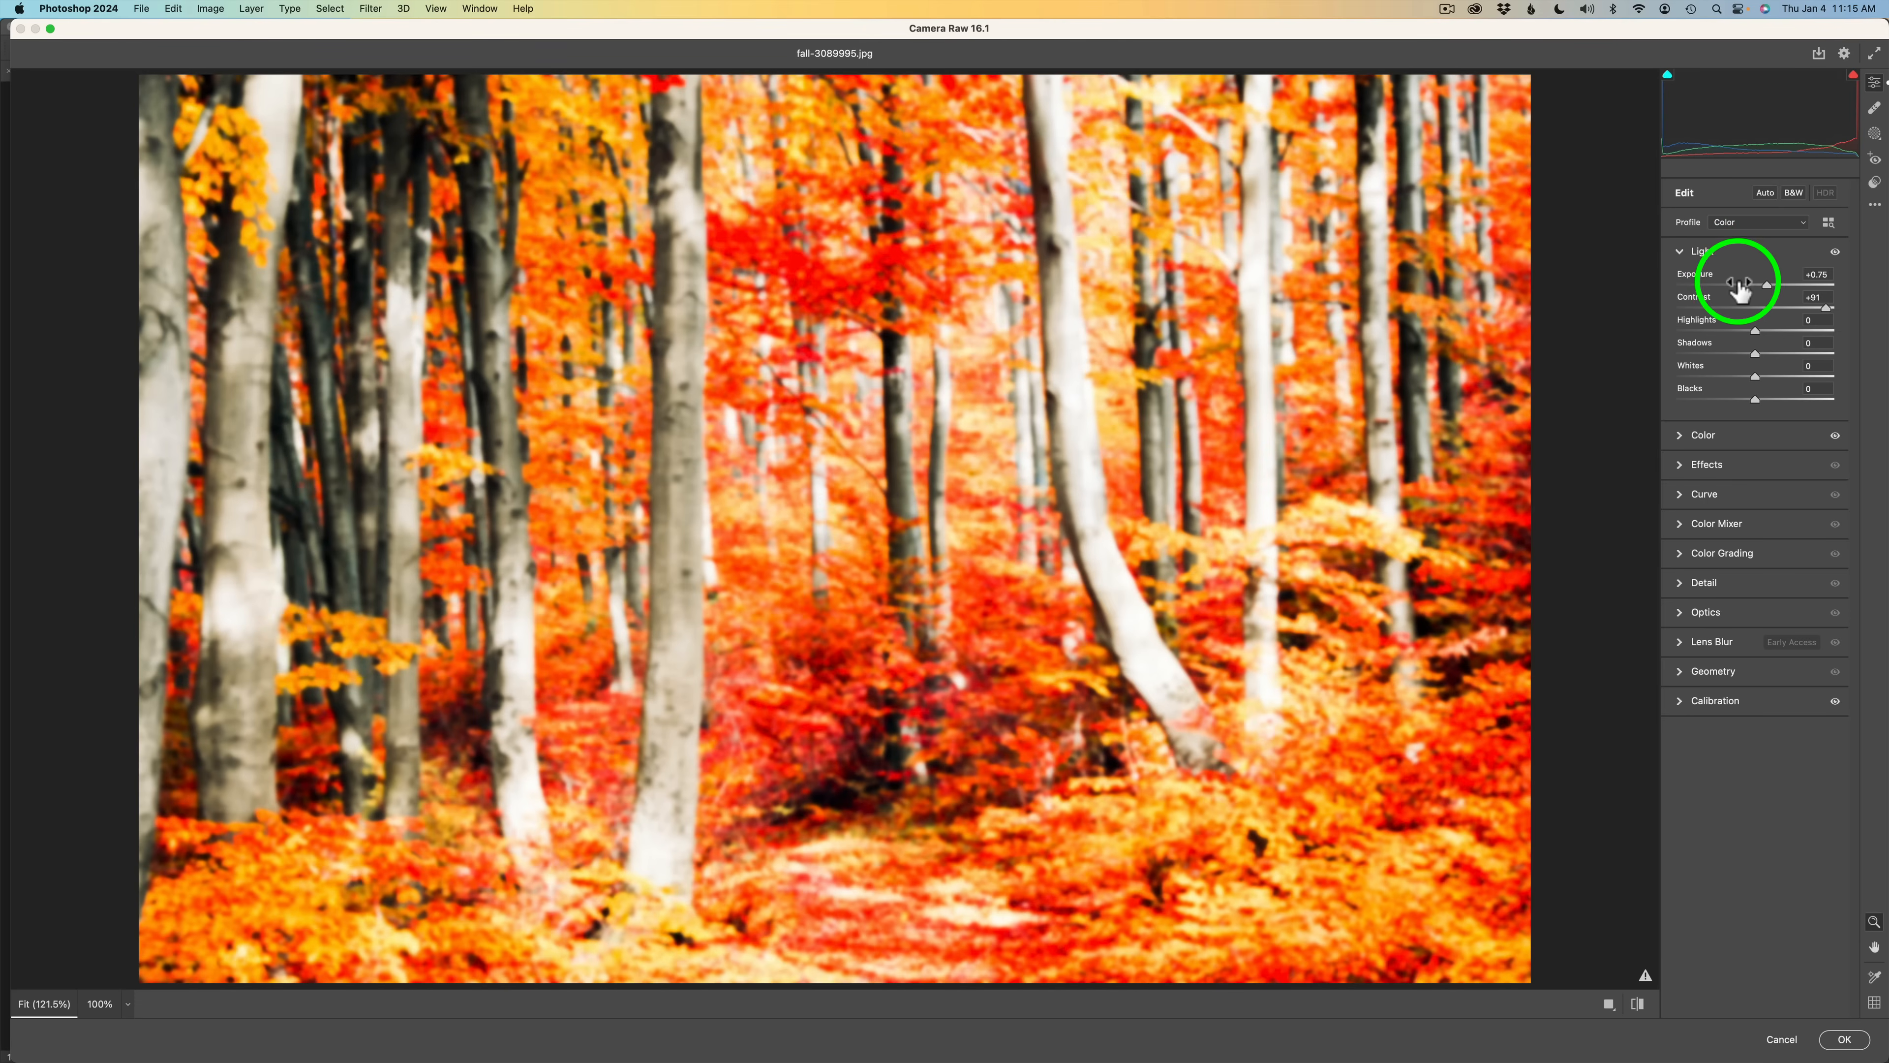
pyautogui.click(1844, 1039)
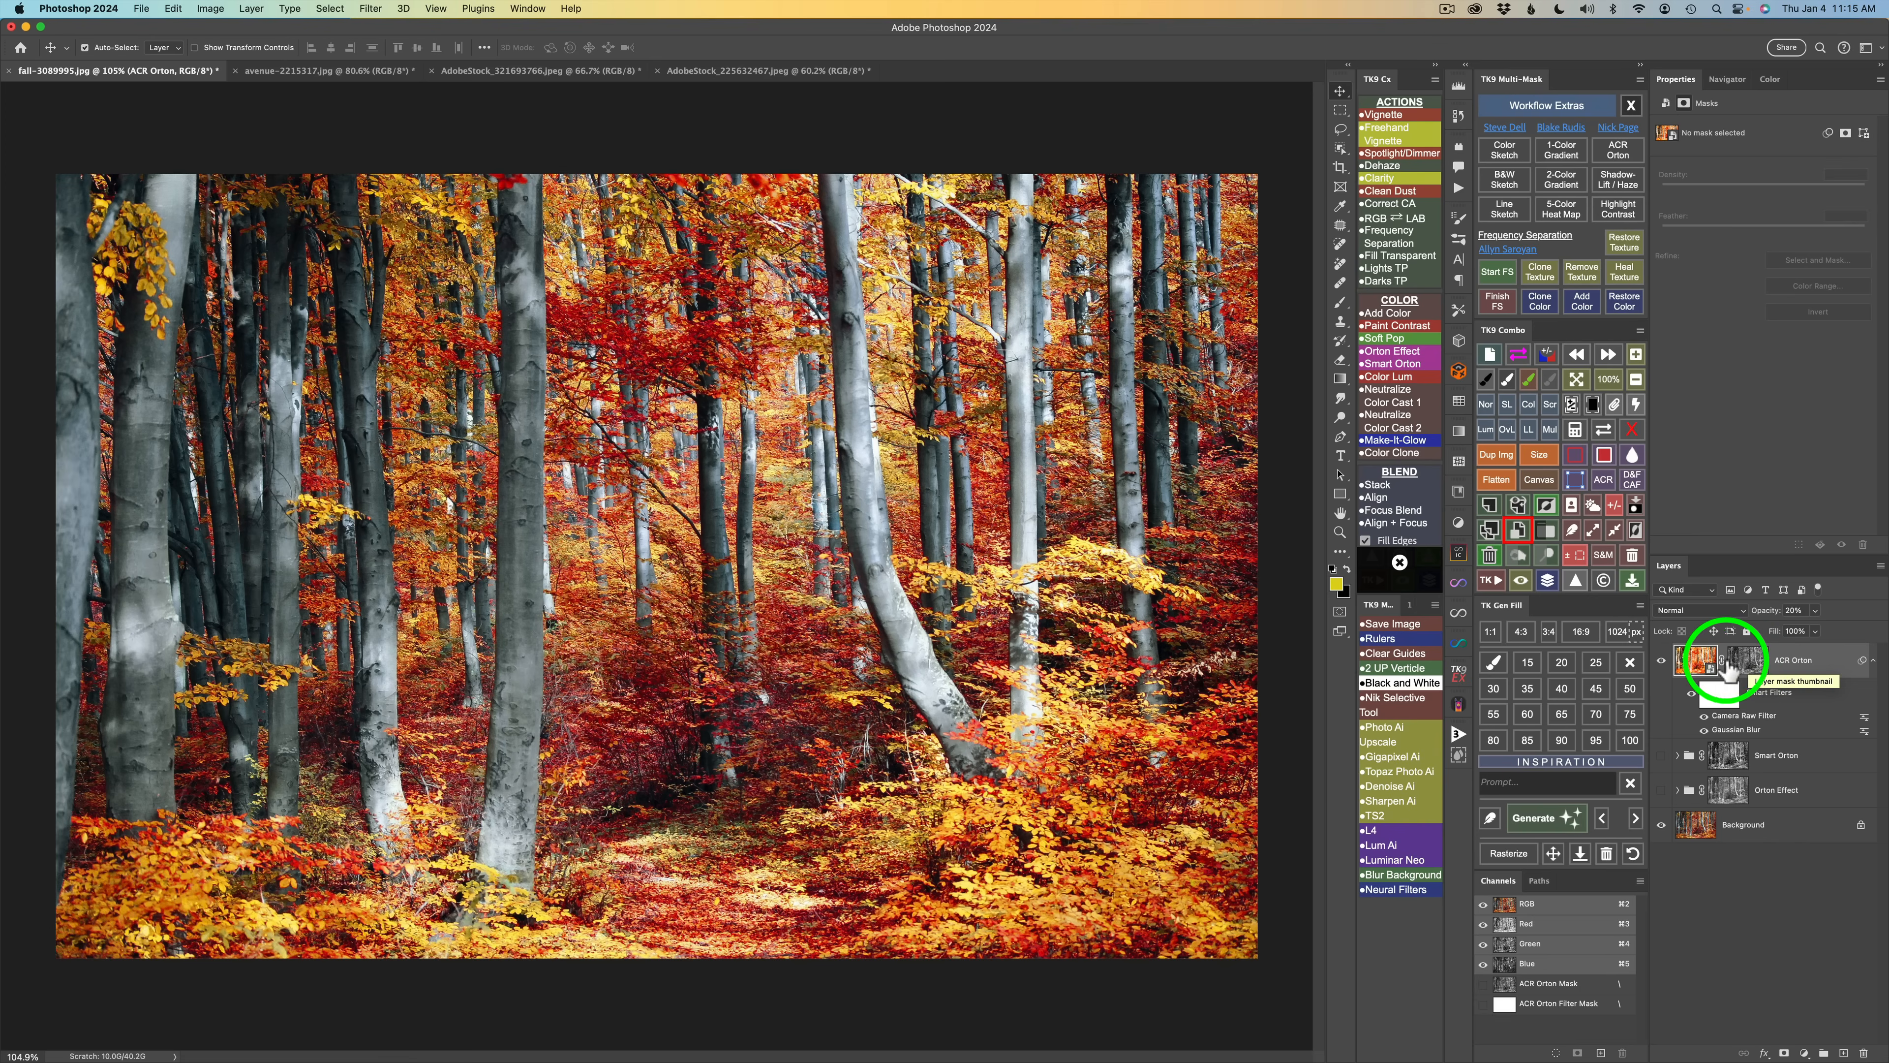
pyautogui.click(1662, 662)
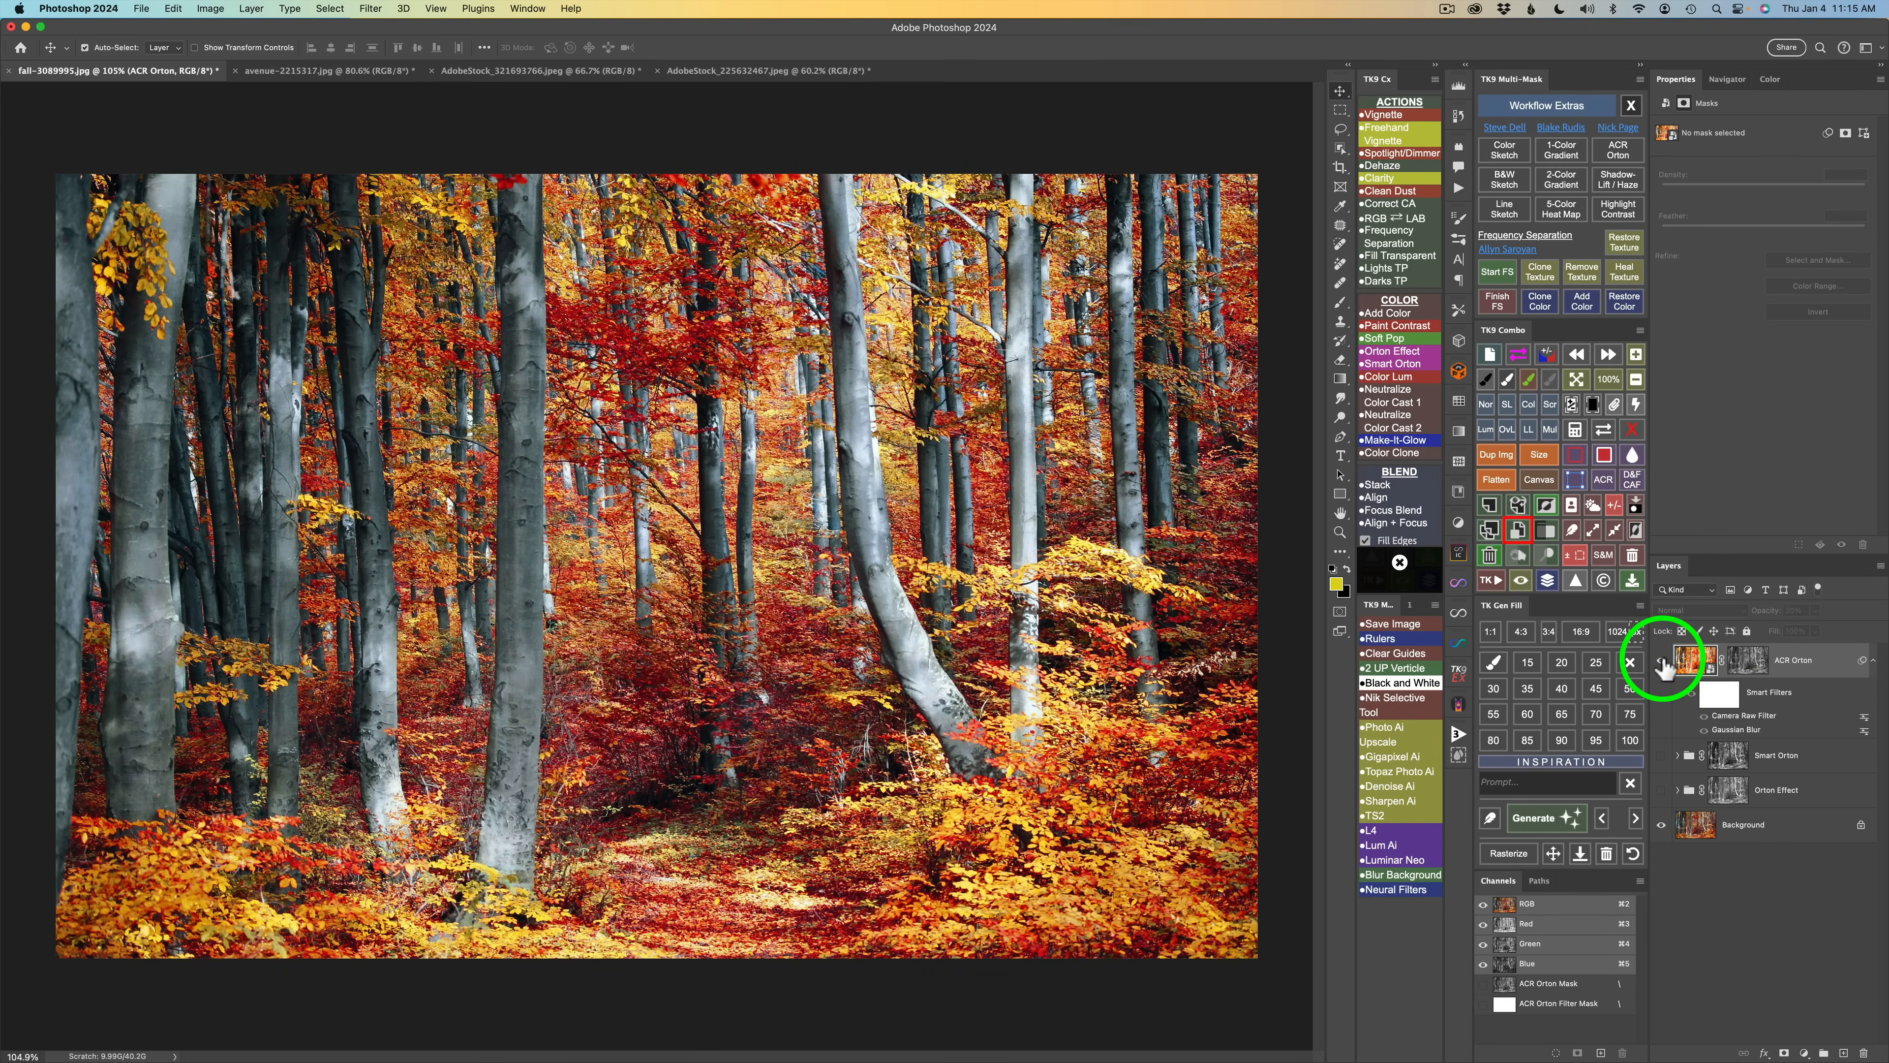
# Step: Compare the autumn photo with the ACR Orton layer shown and hidden, and set the layer's opacity to 60%
pyautogui.click(1661, 662)
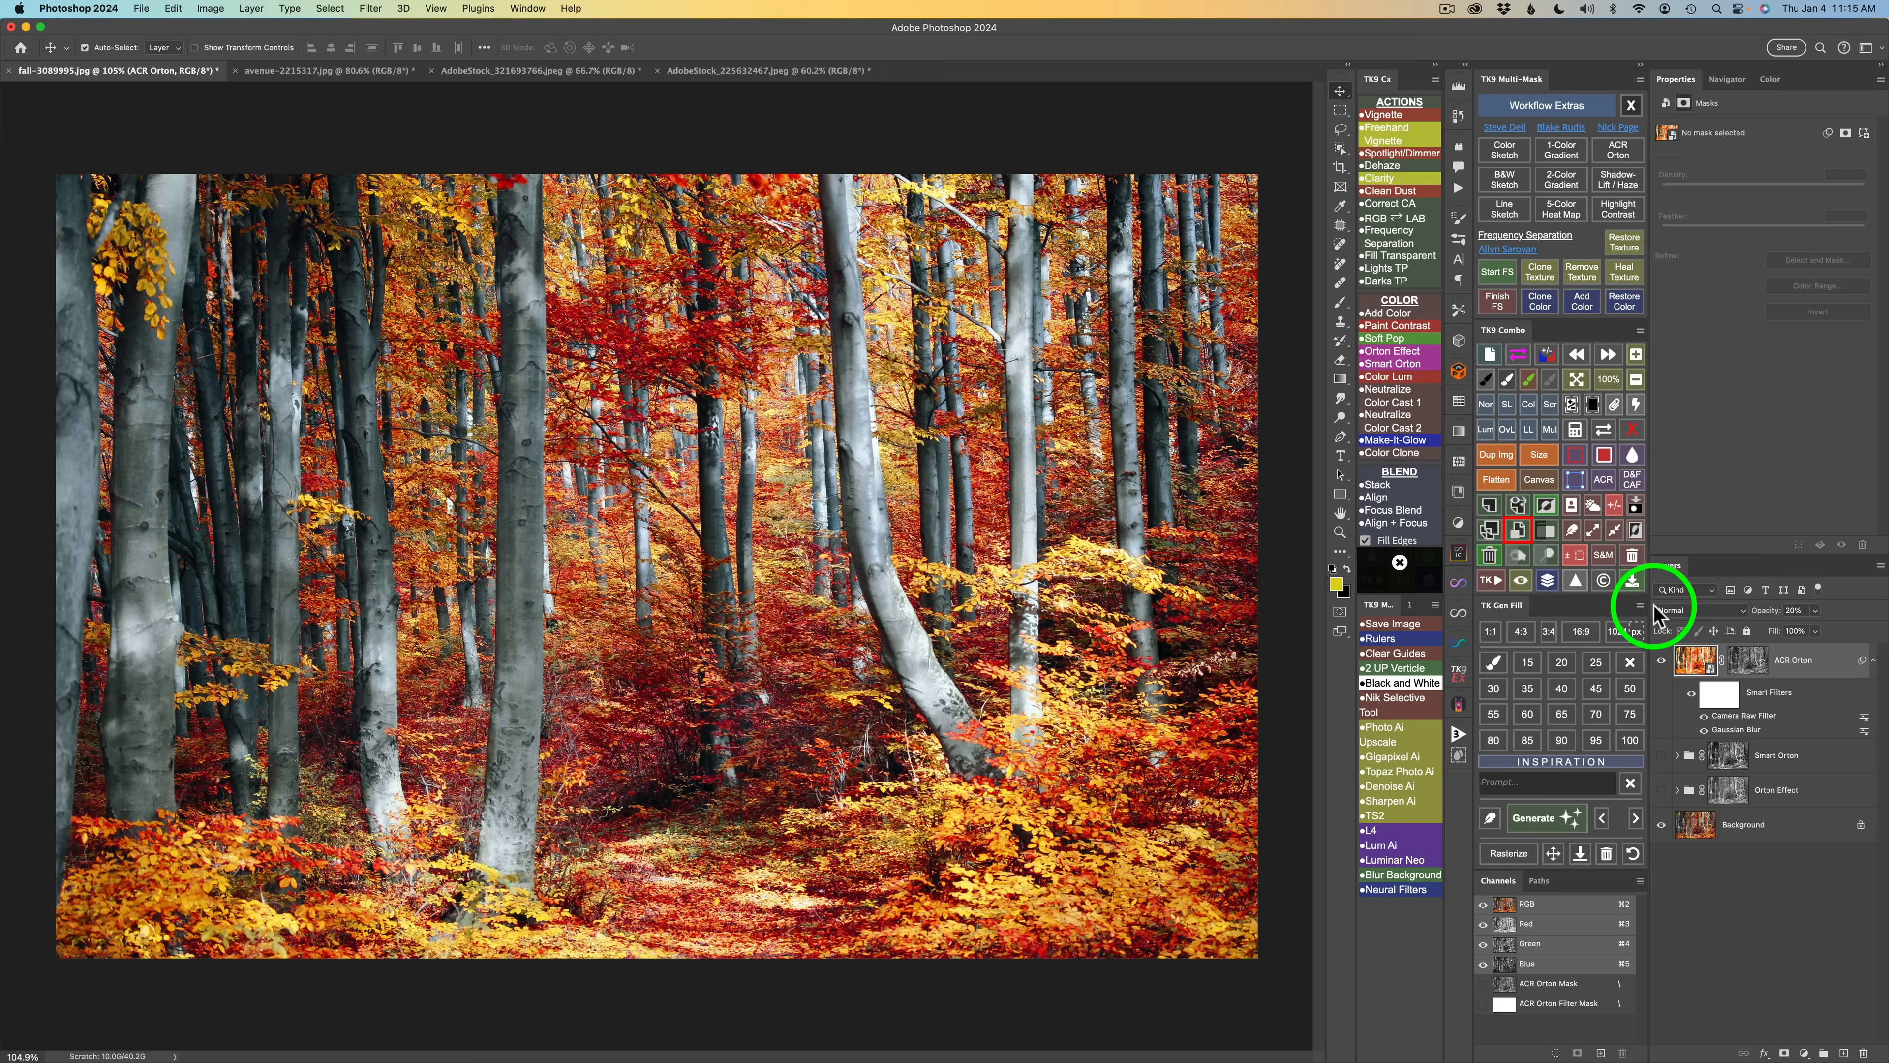
pyautogui.click(1661, 661)
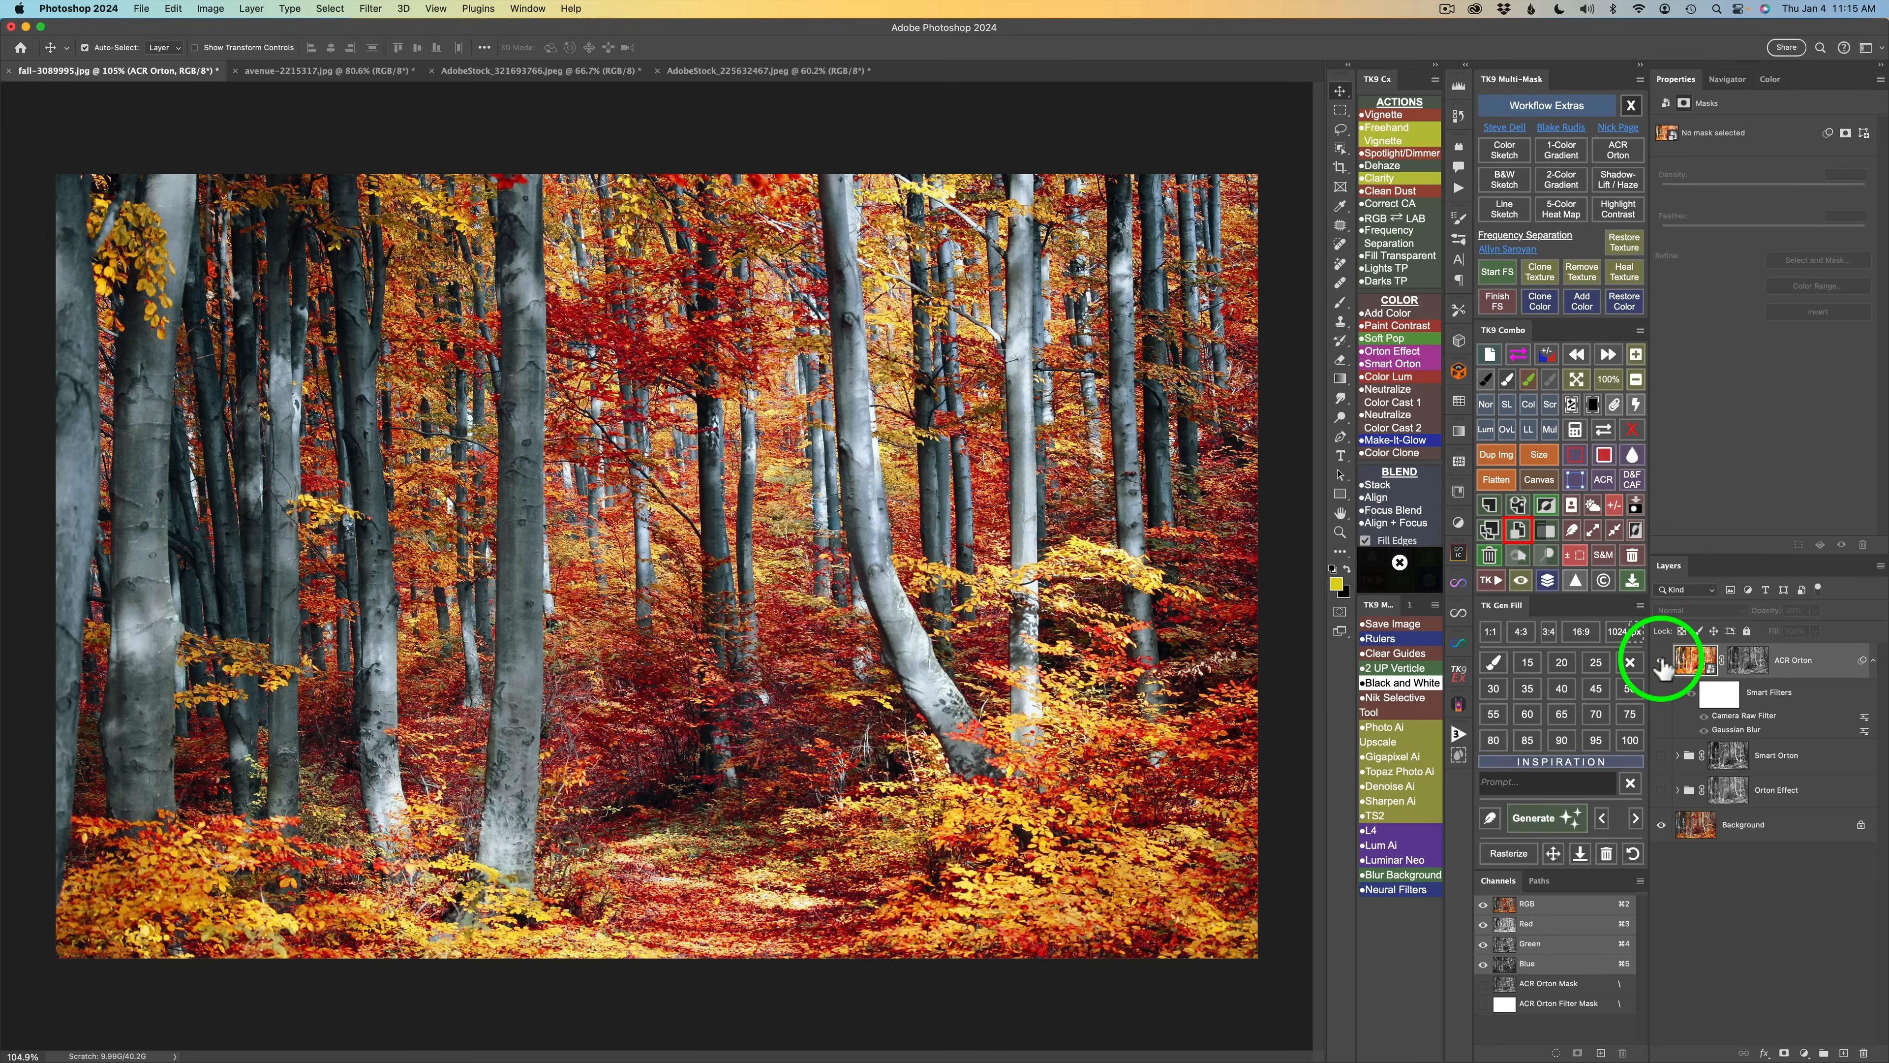
pyautogui.click(1661, 661)
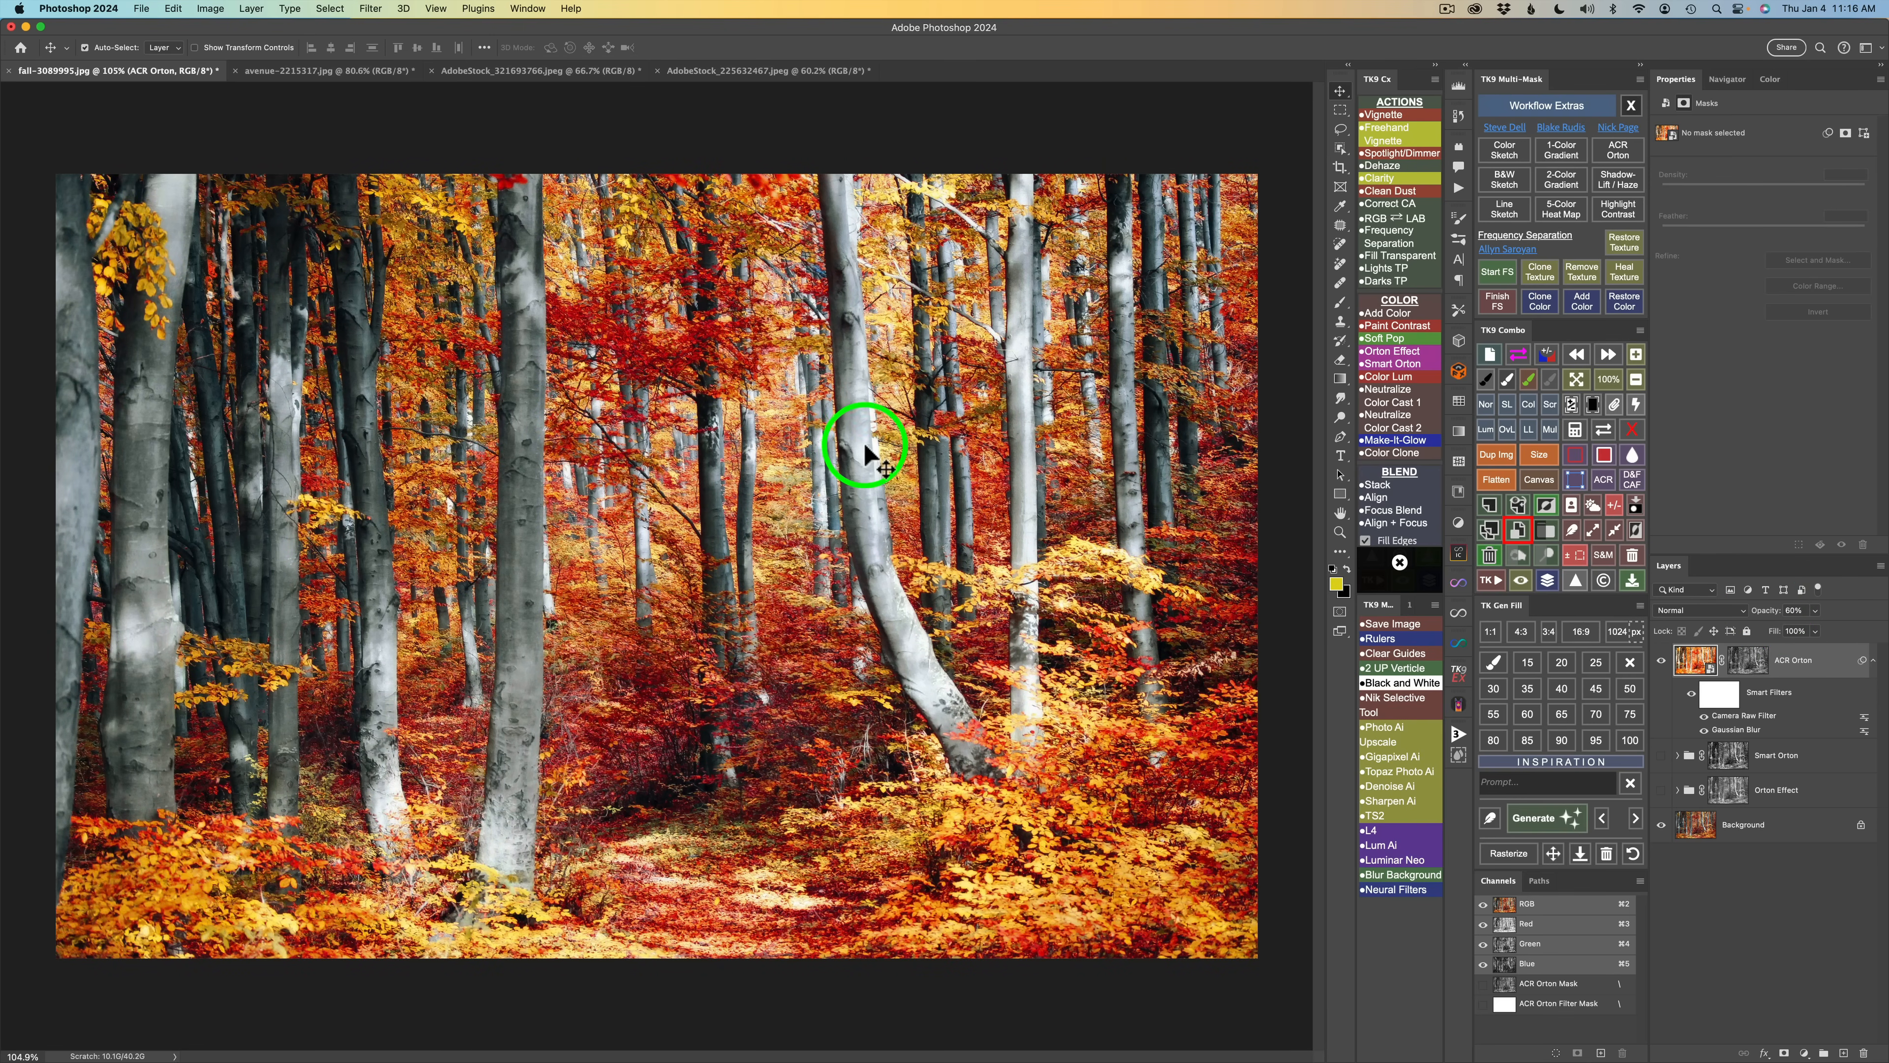
# Step: Lower the exposure in the ACR Orton layer's Camera Raw smart filter to -0.95 and apply it
pyautogui.doubleClick(1741, 719)
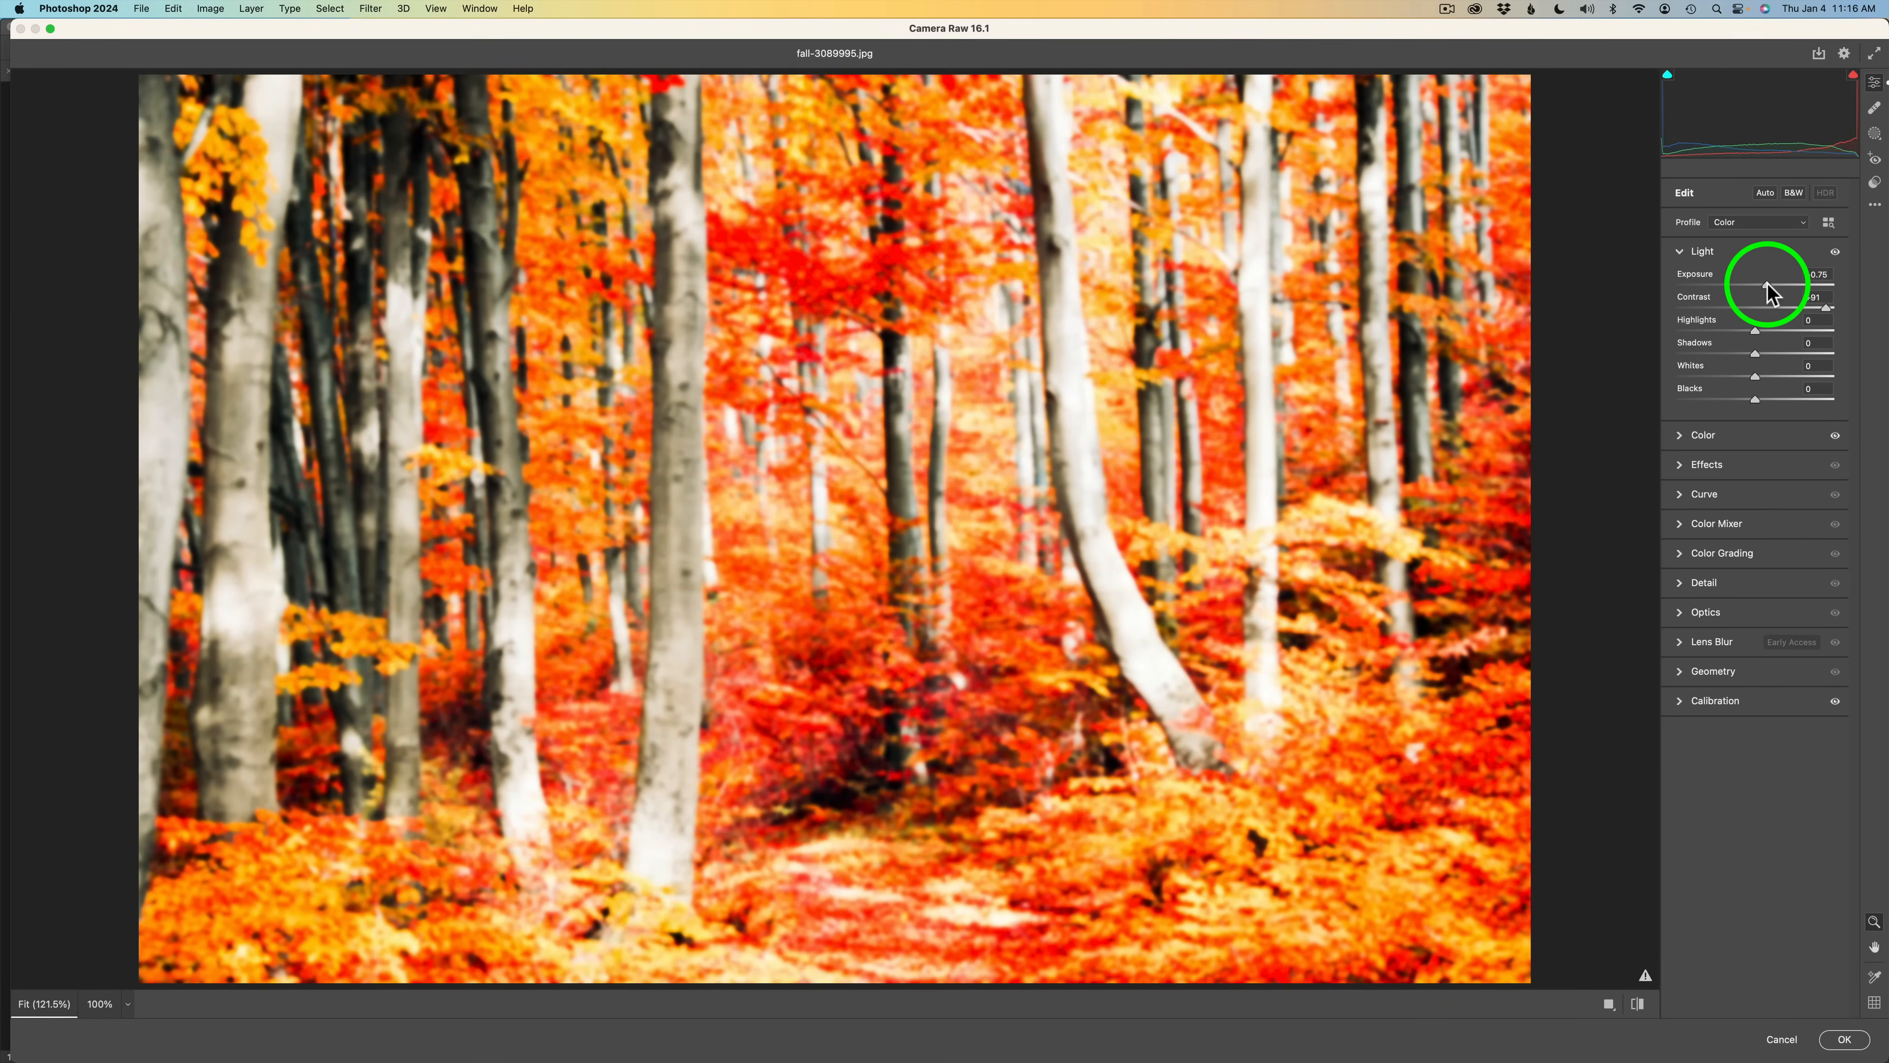
pyautogui.moveTo(1769, 287); pyautogui.dragTo(1741, 286)
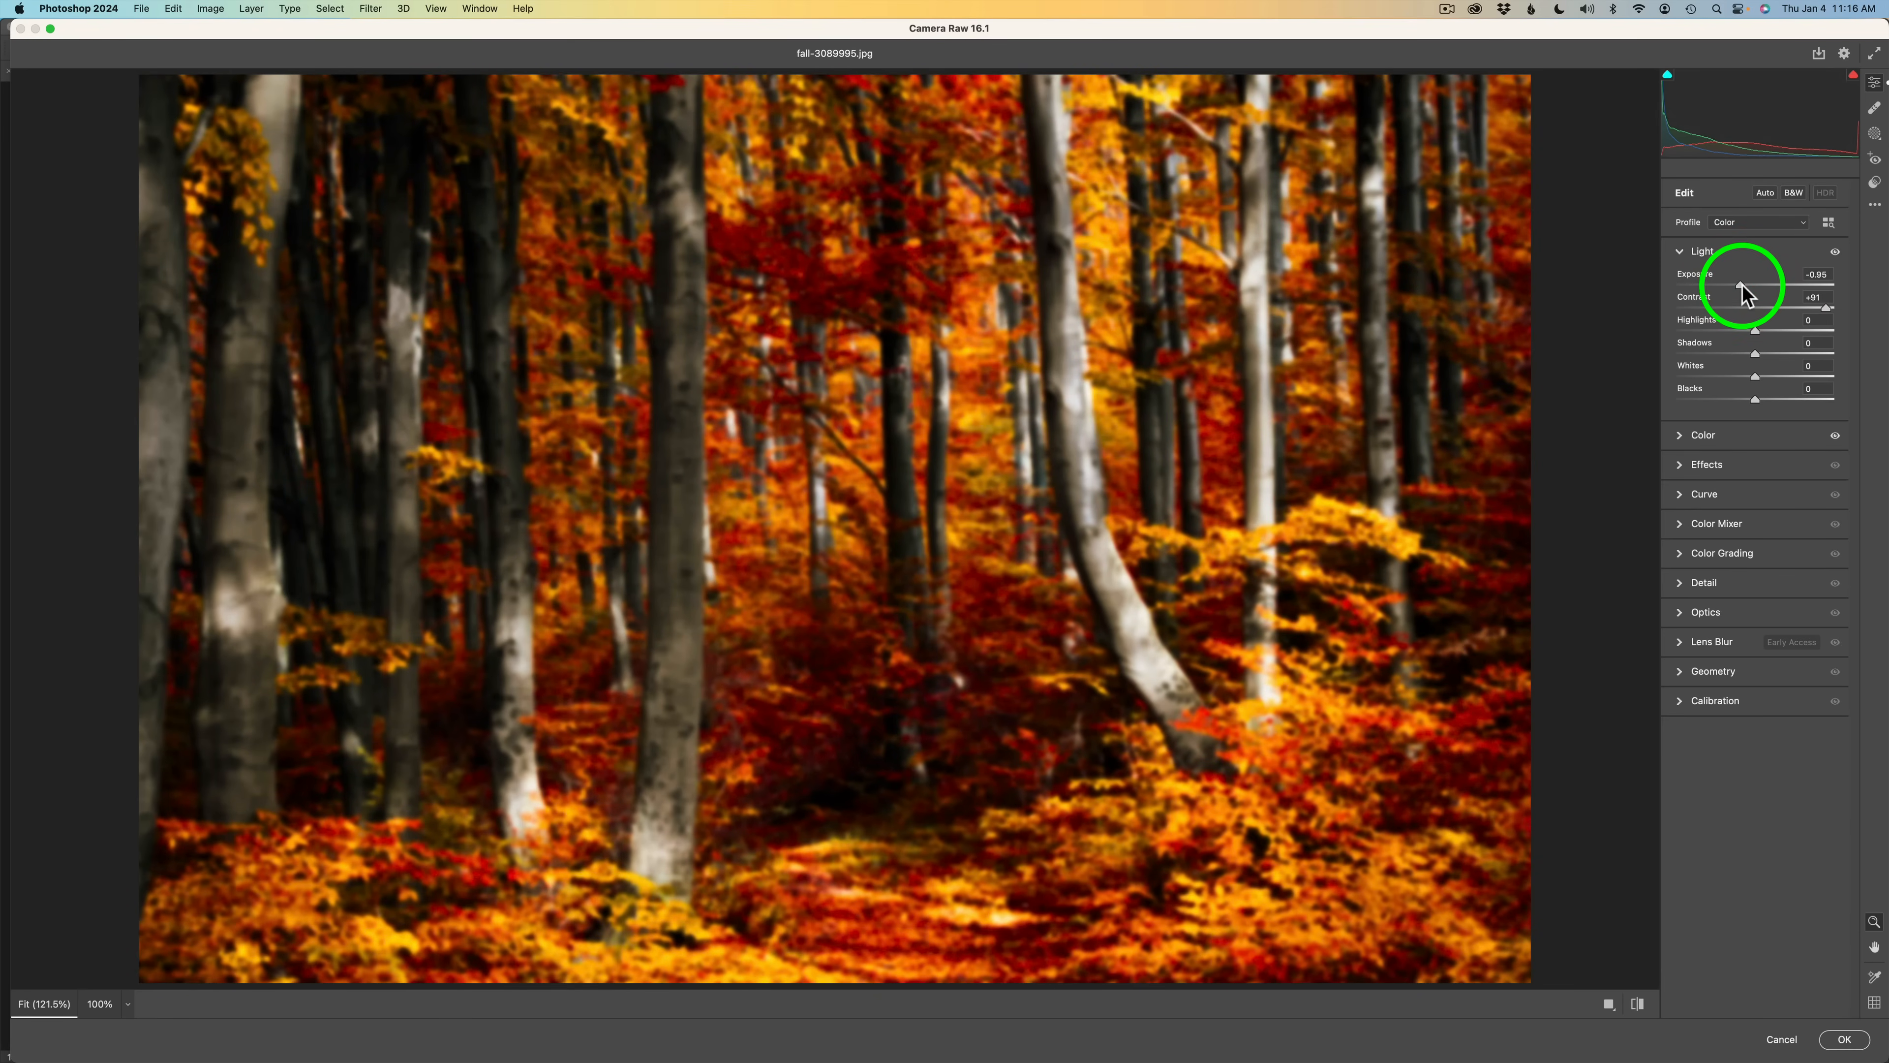
pyautogui.click(1846, 1040)
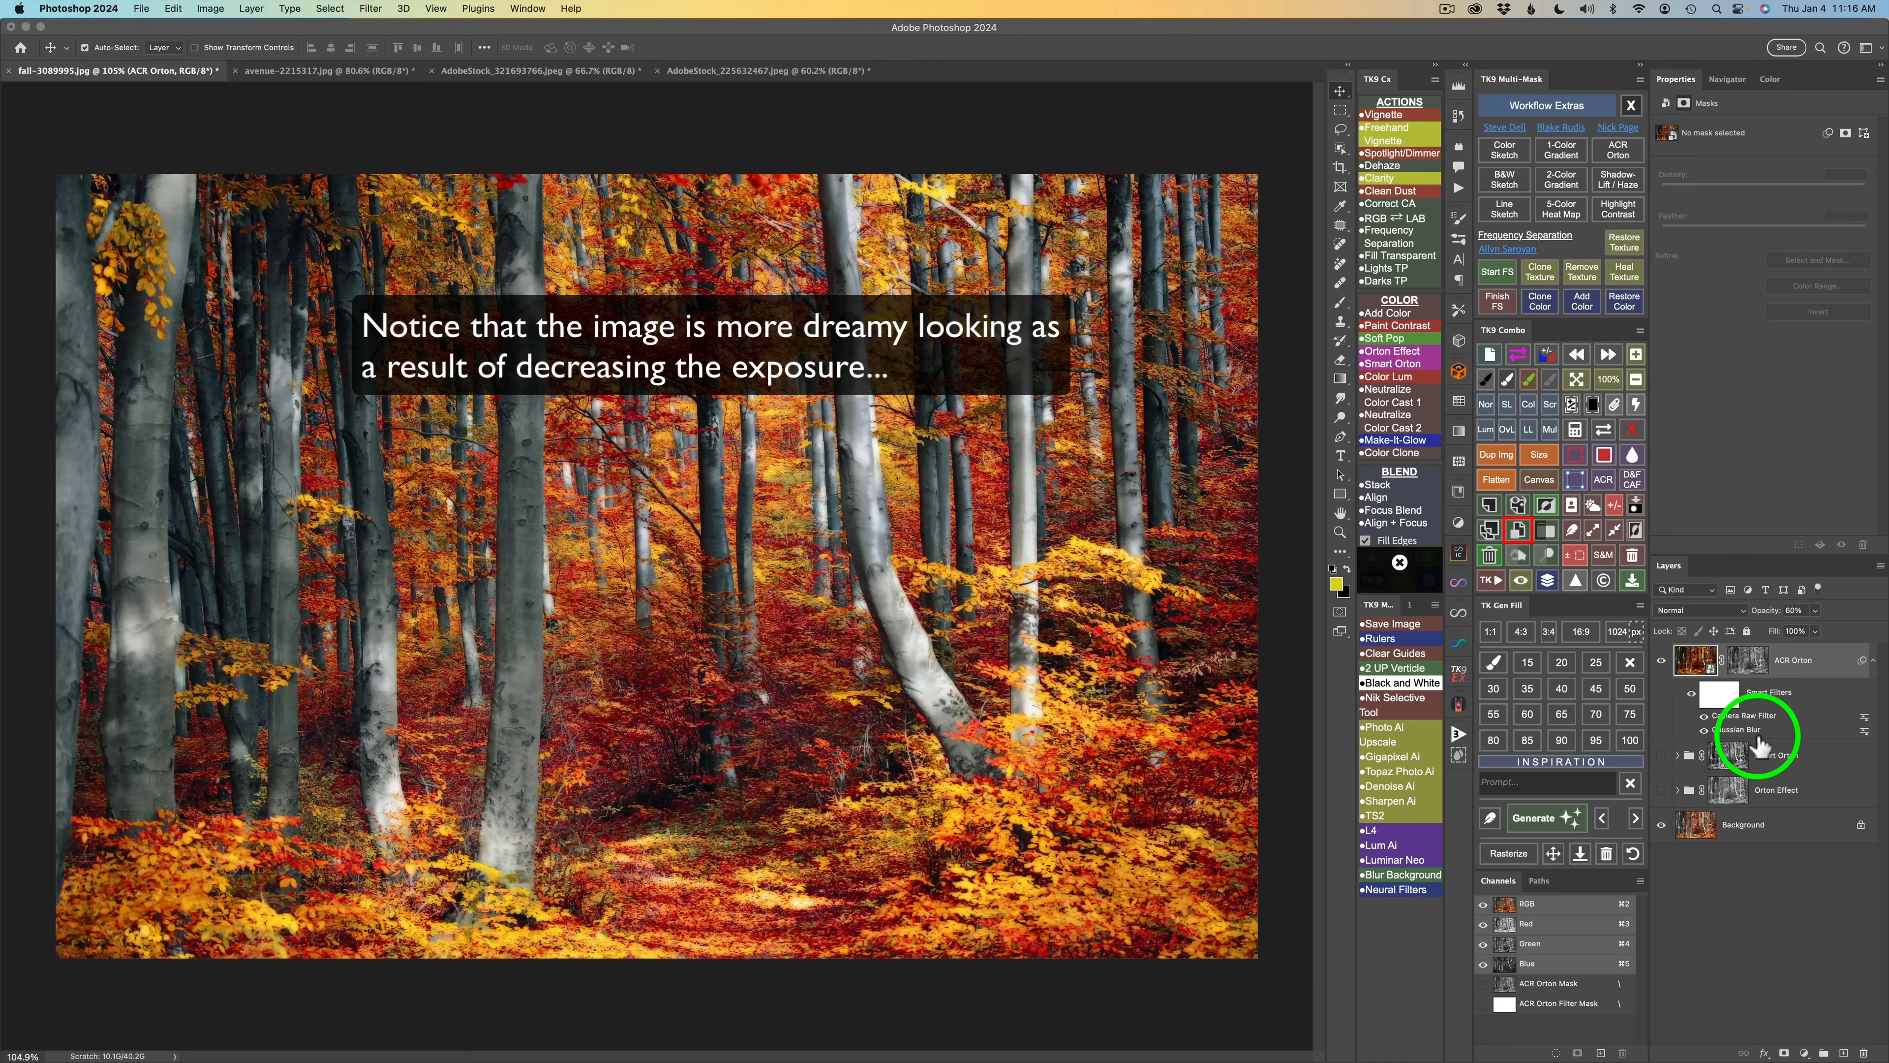
# Step: Reopen the ACR Orton layer's Camera Raw smart filter and set the exposure to -0.65
pyautogui.doubleClick(1748, 716)
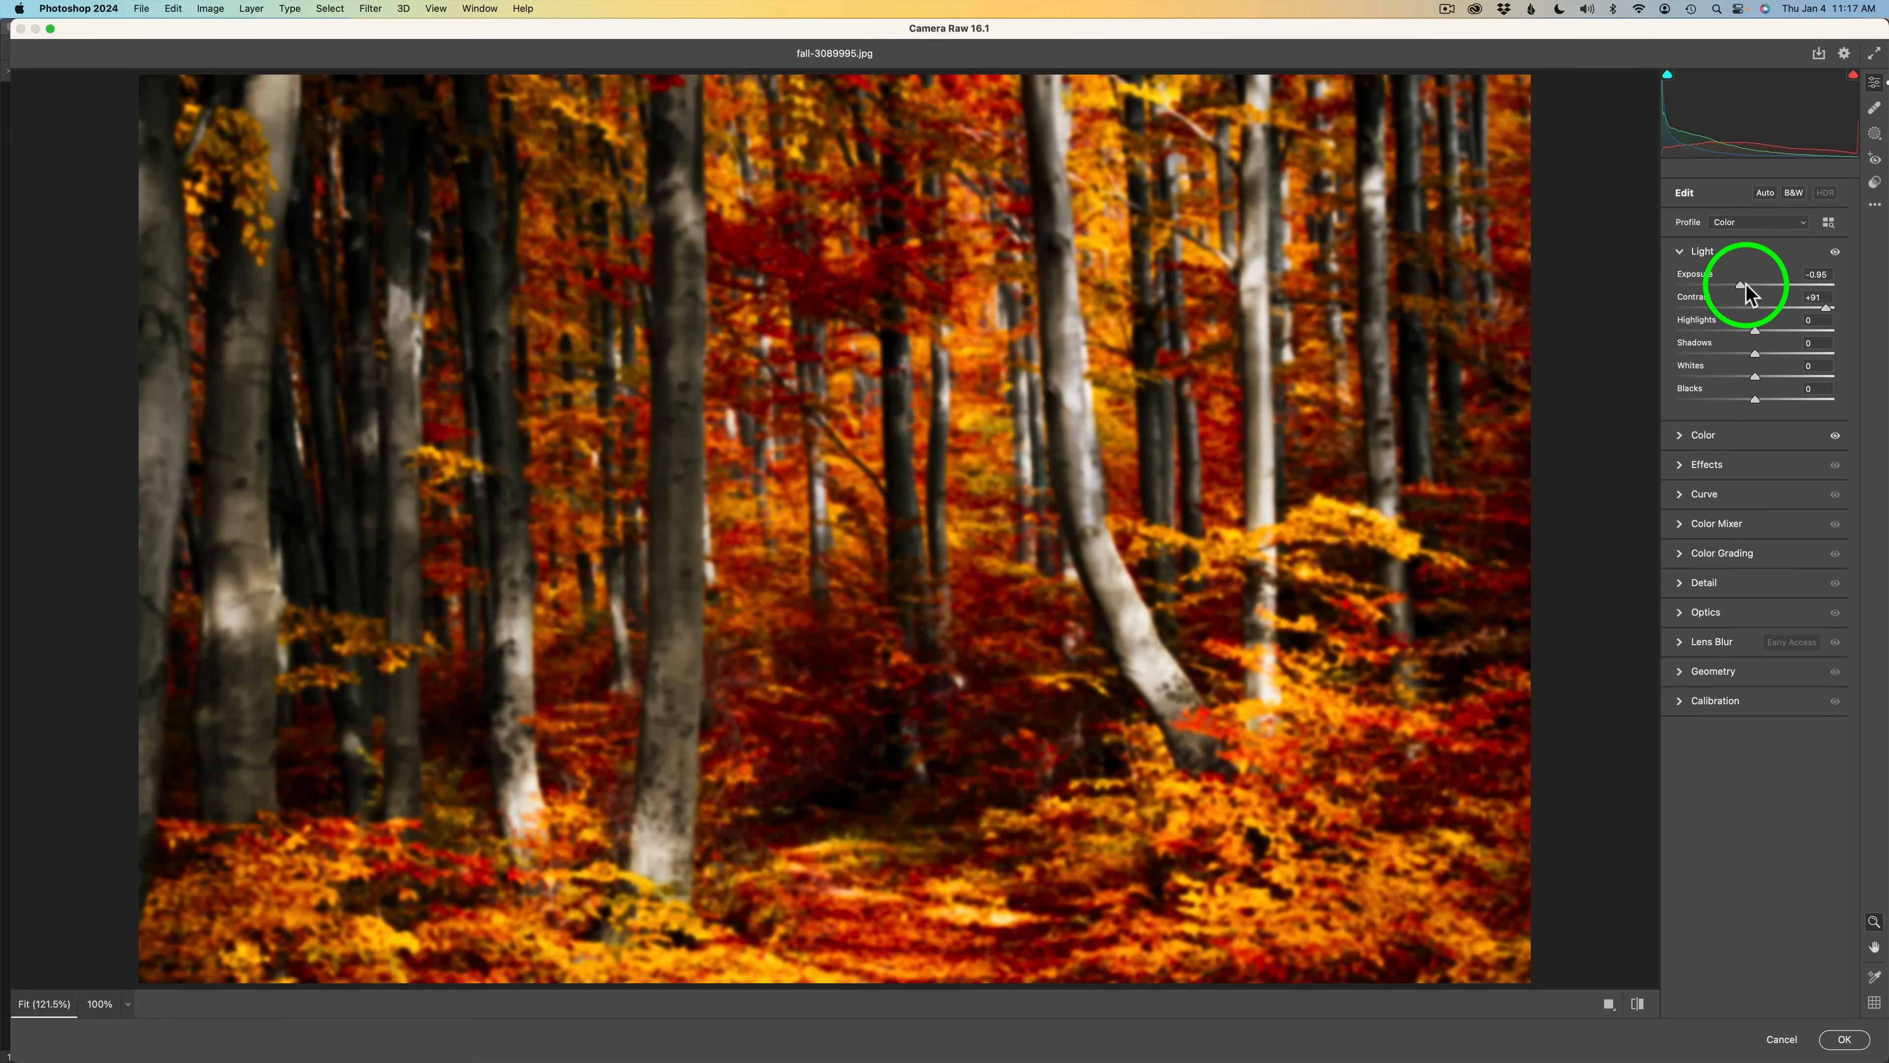
pyautogui.moveTo(1744, 285); pyautogui.dragTo(1749, 286)
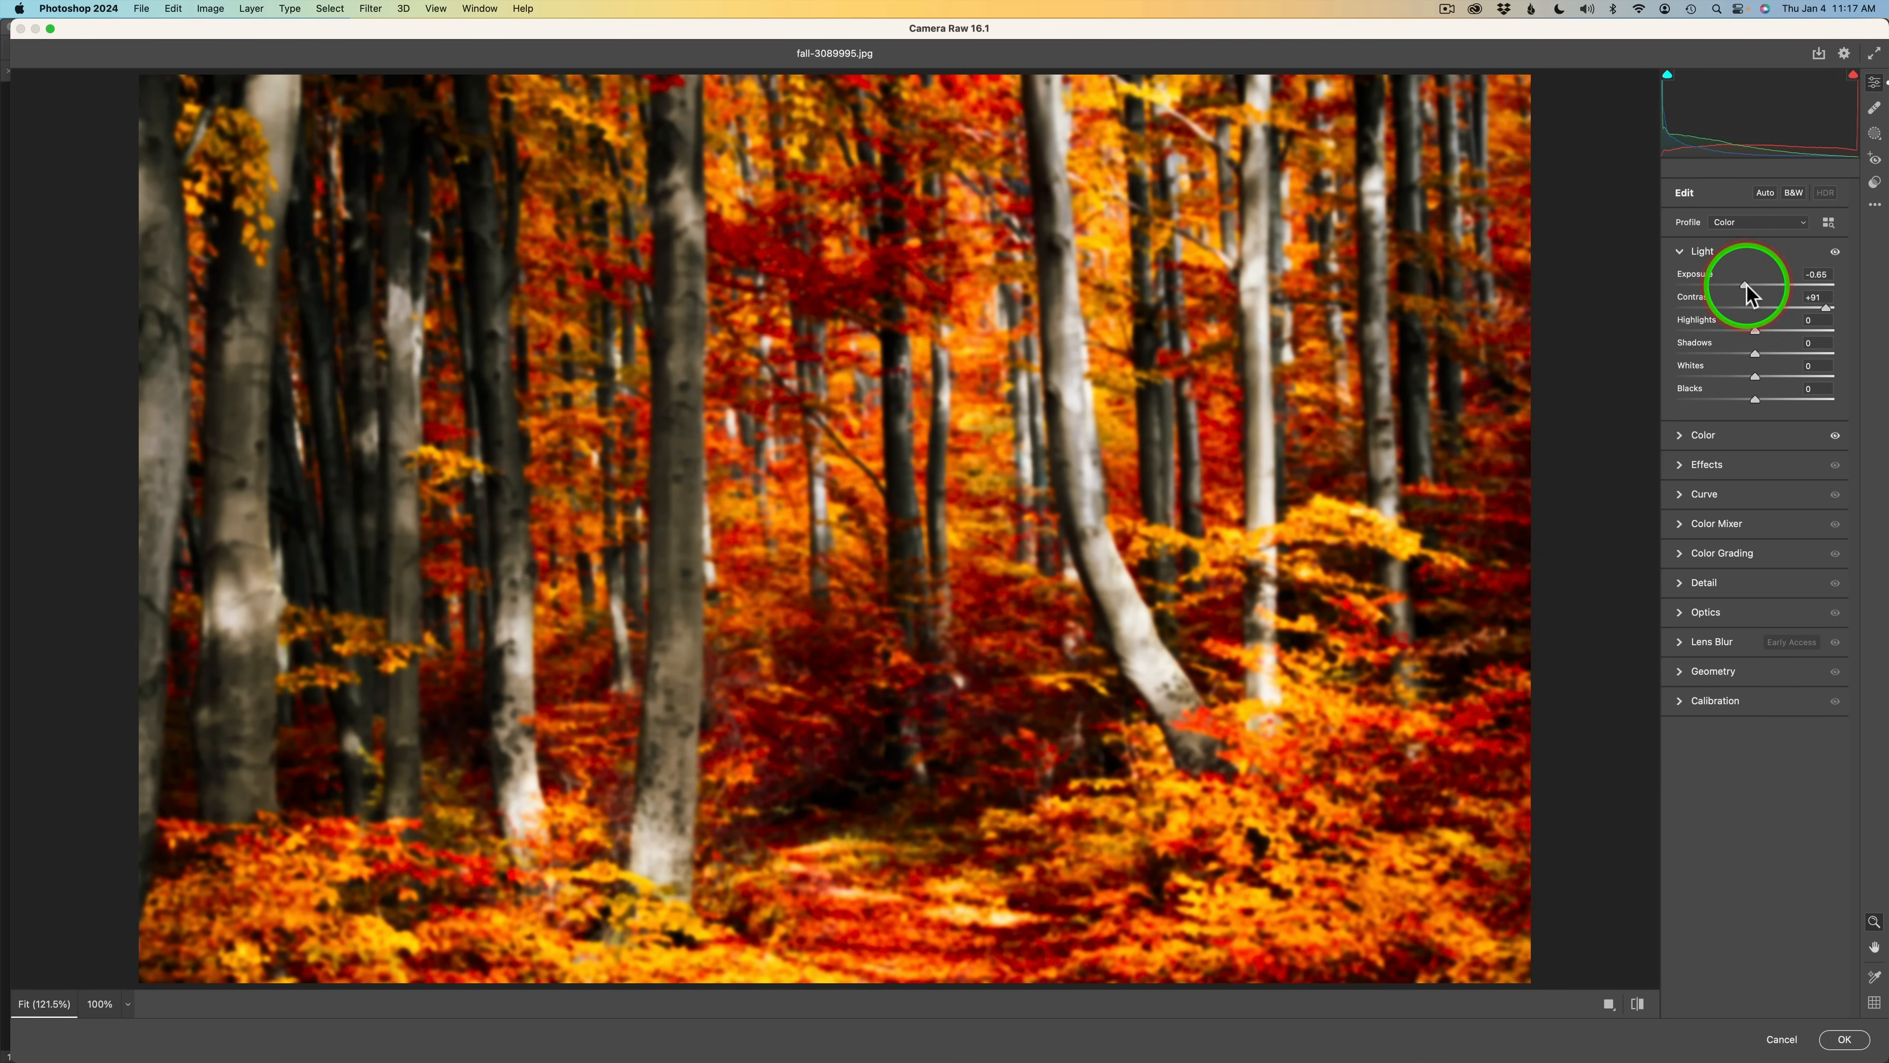
pyautogui.click(1846, 1040)
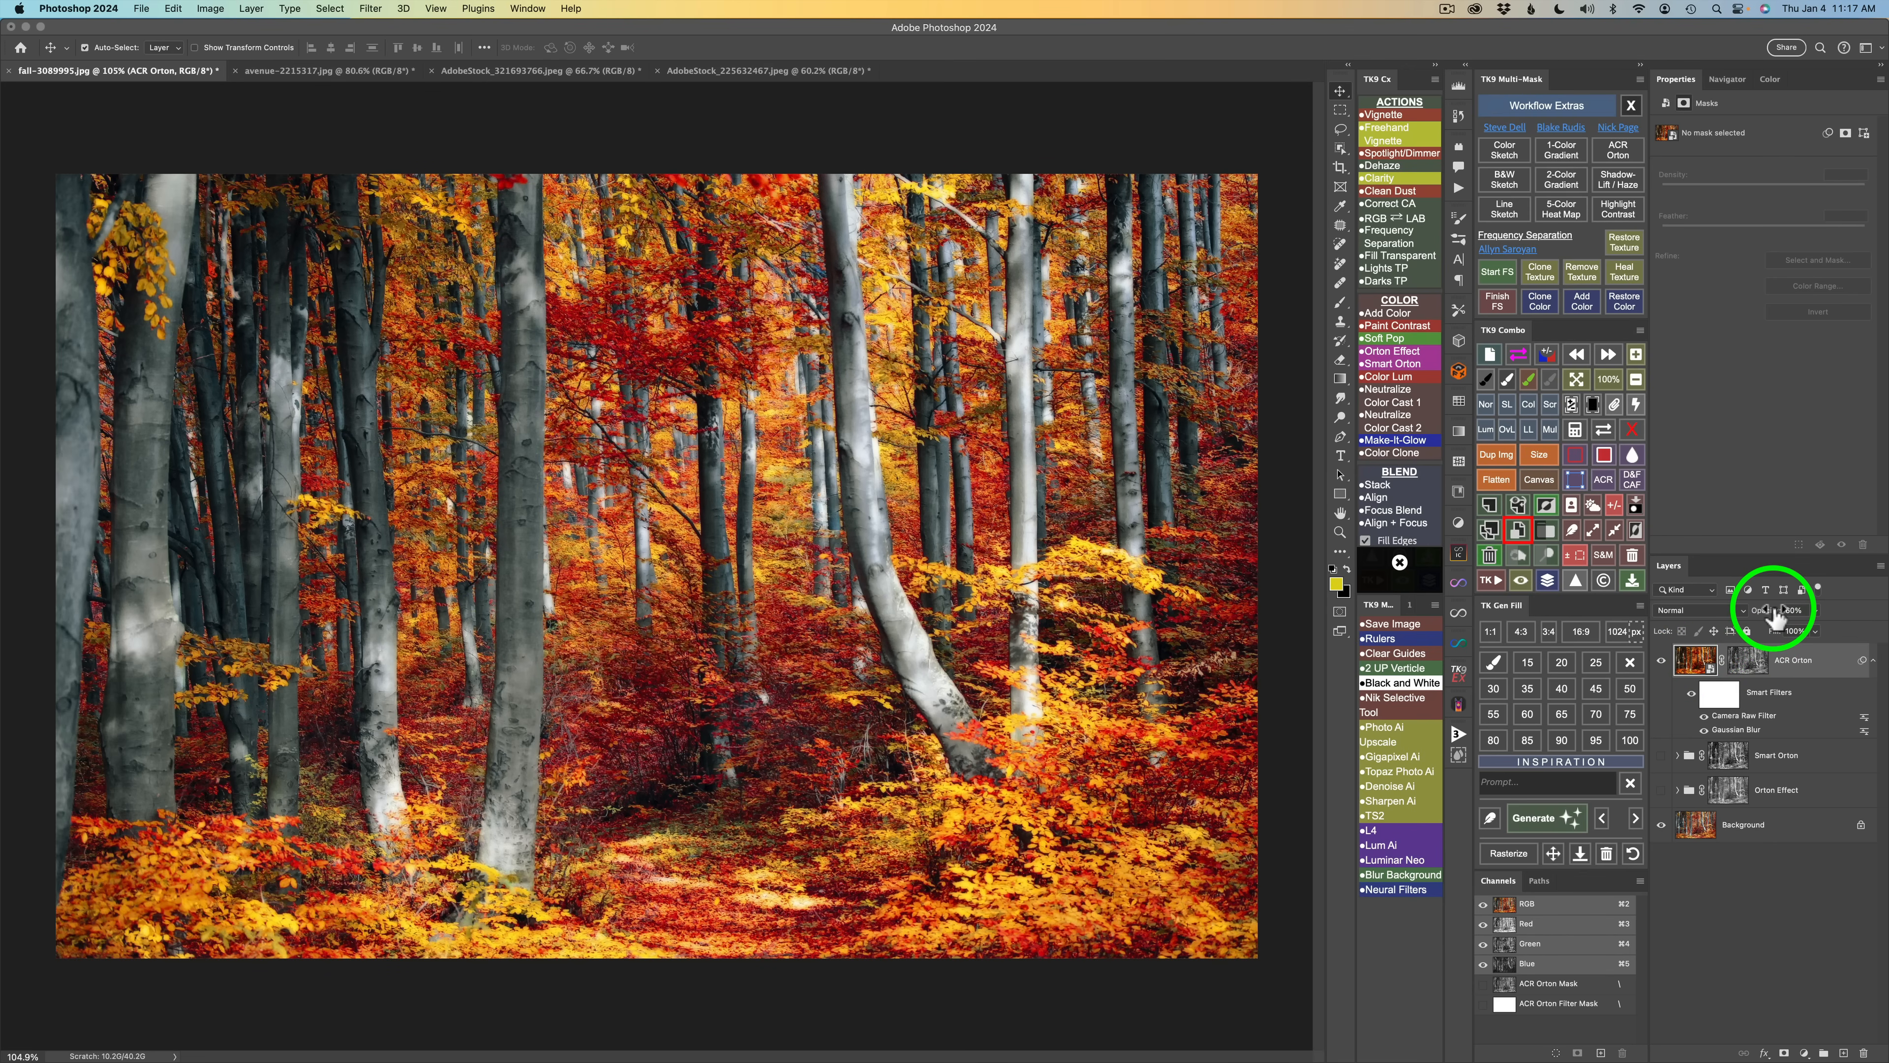
# Step: Set the ACR Orton layer's opacity to 40%, compare the photo with the layer hidden and shown, and leave it hidden
pyautogui.press('5')
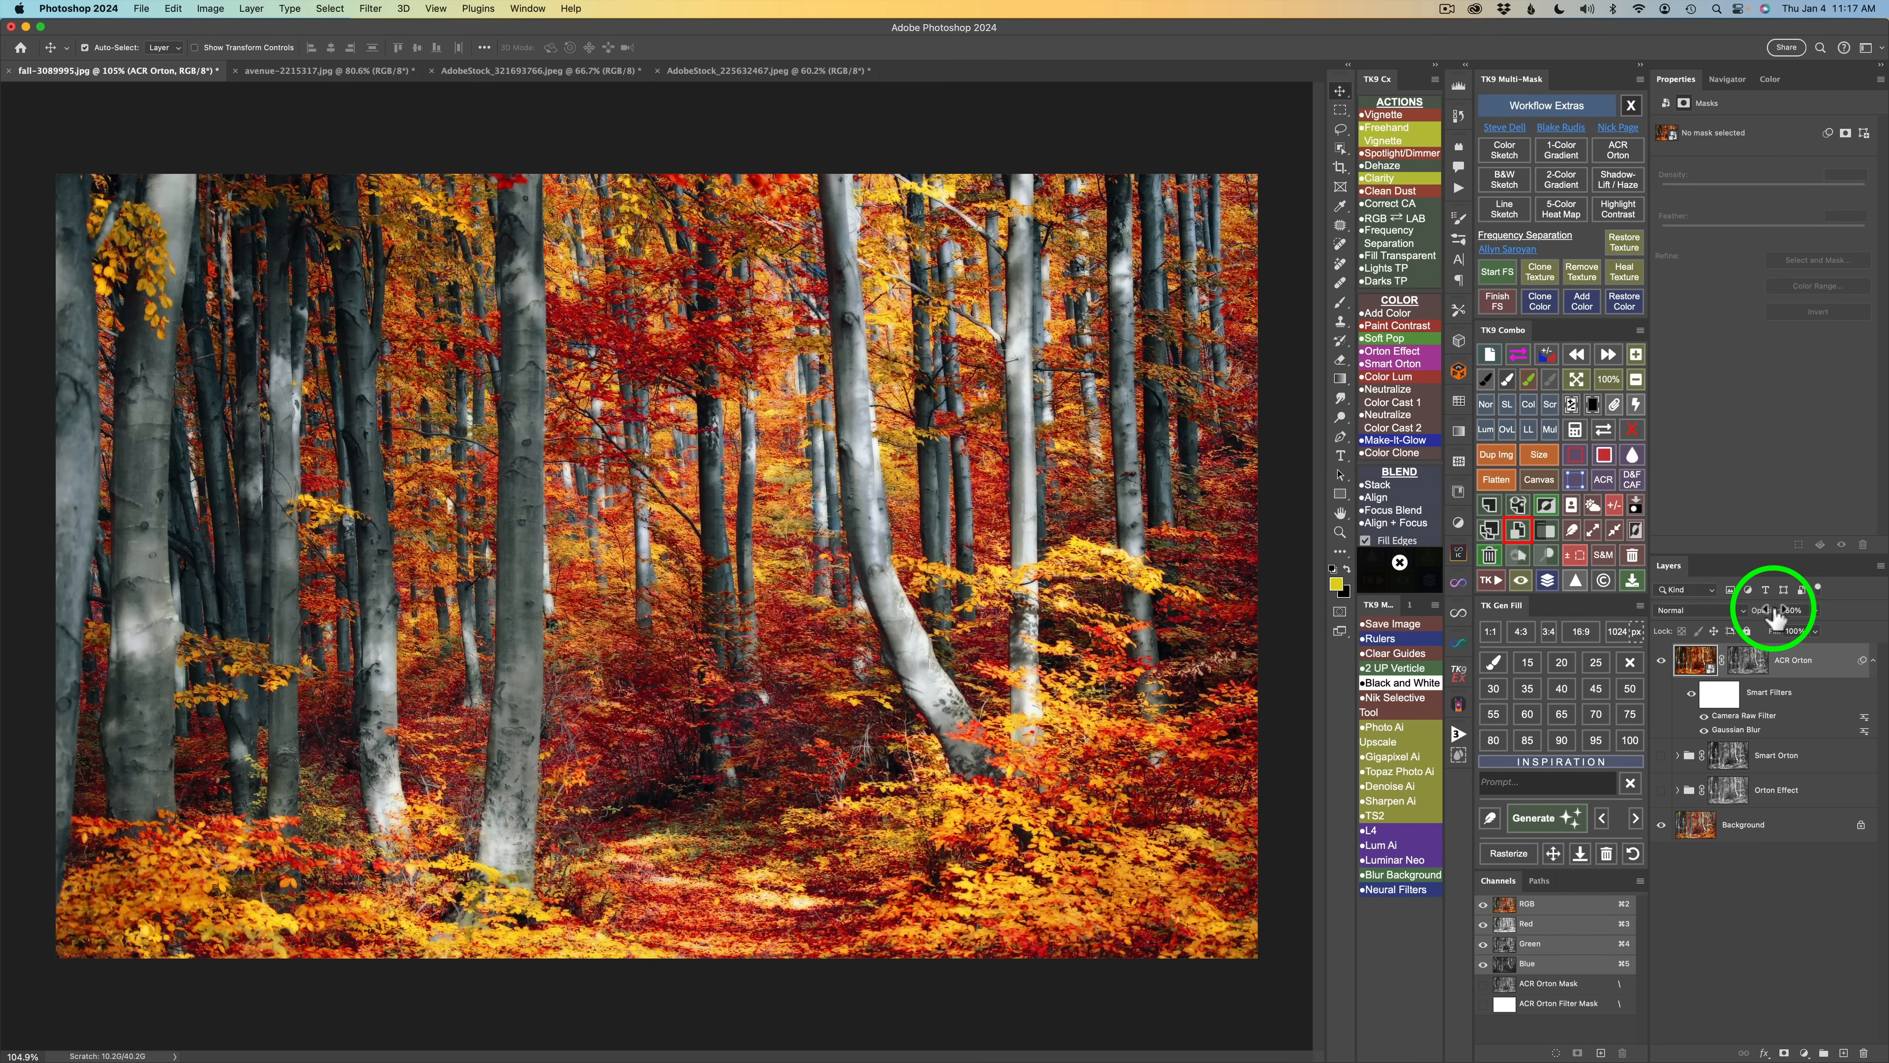
pyautogui.press('5')
pyautogui.click(1664, 668)
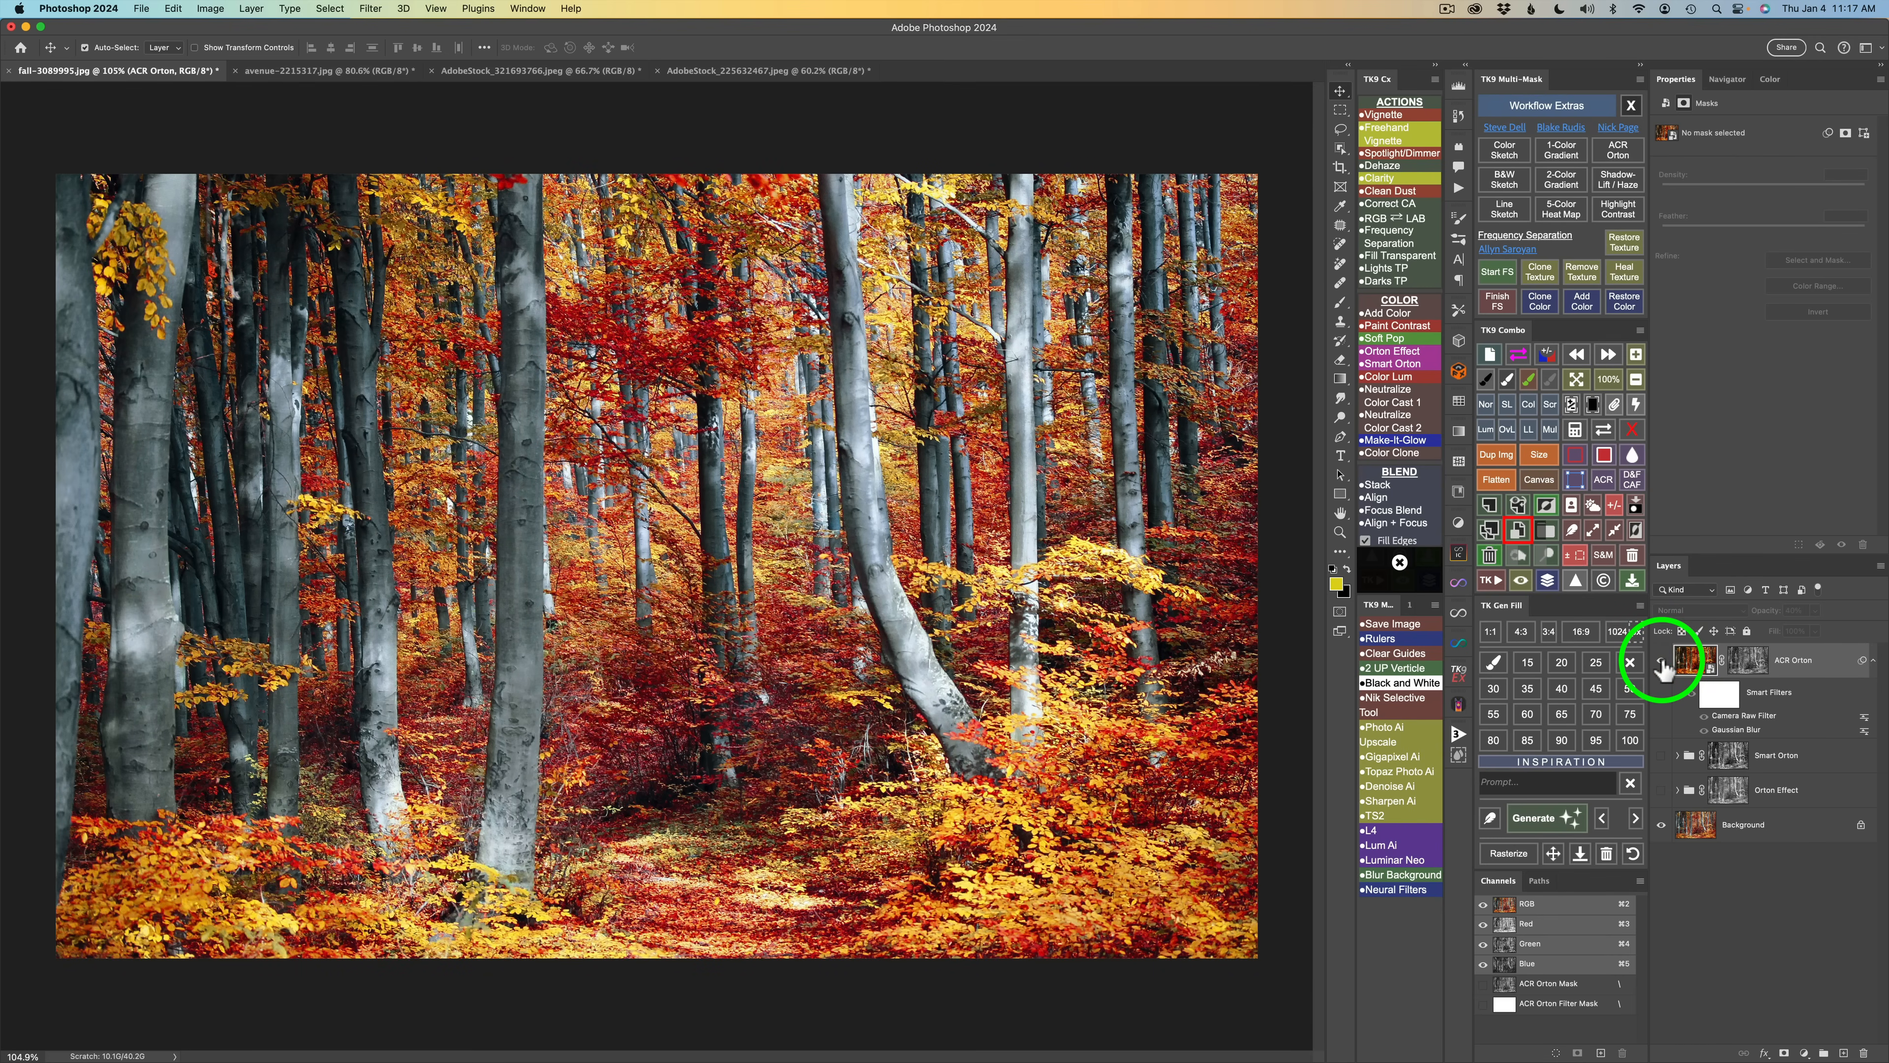
pyautogui.click(1664, 669)
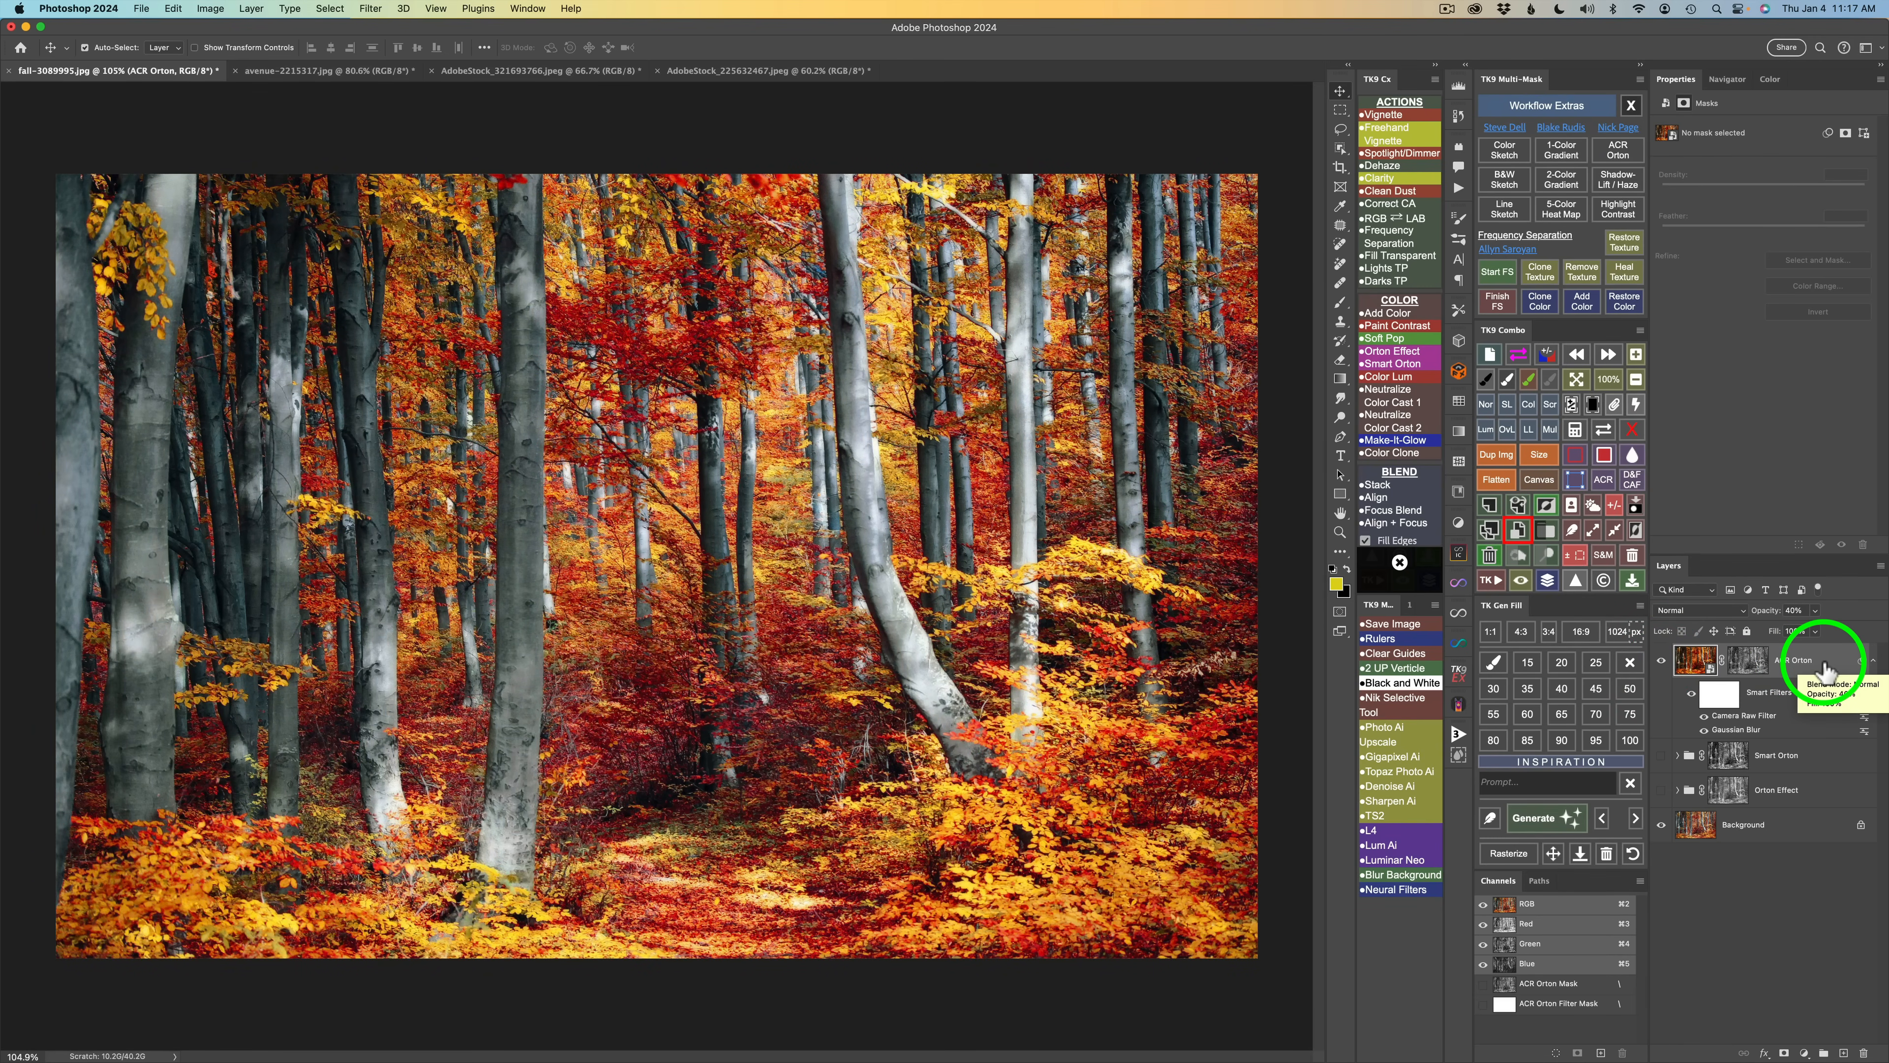
pyautogui.click(1664, 668)
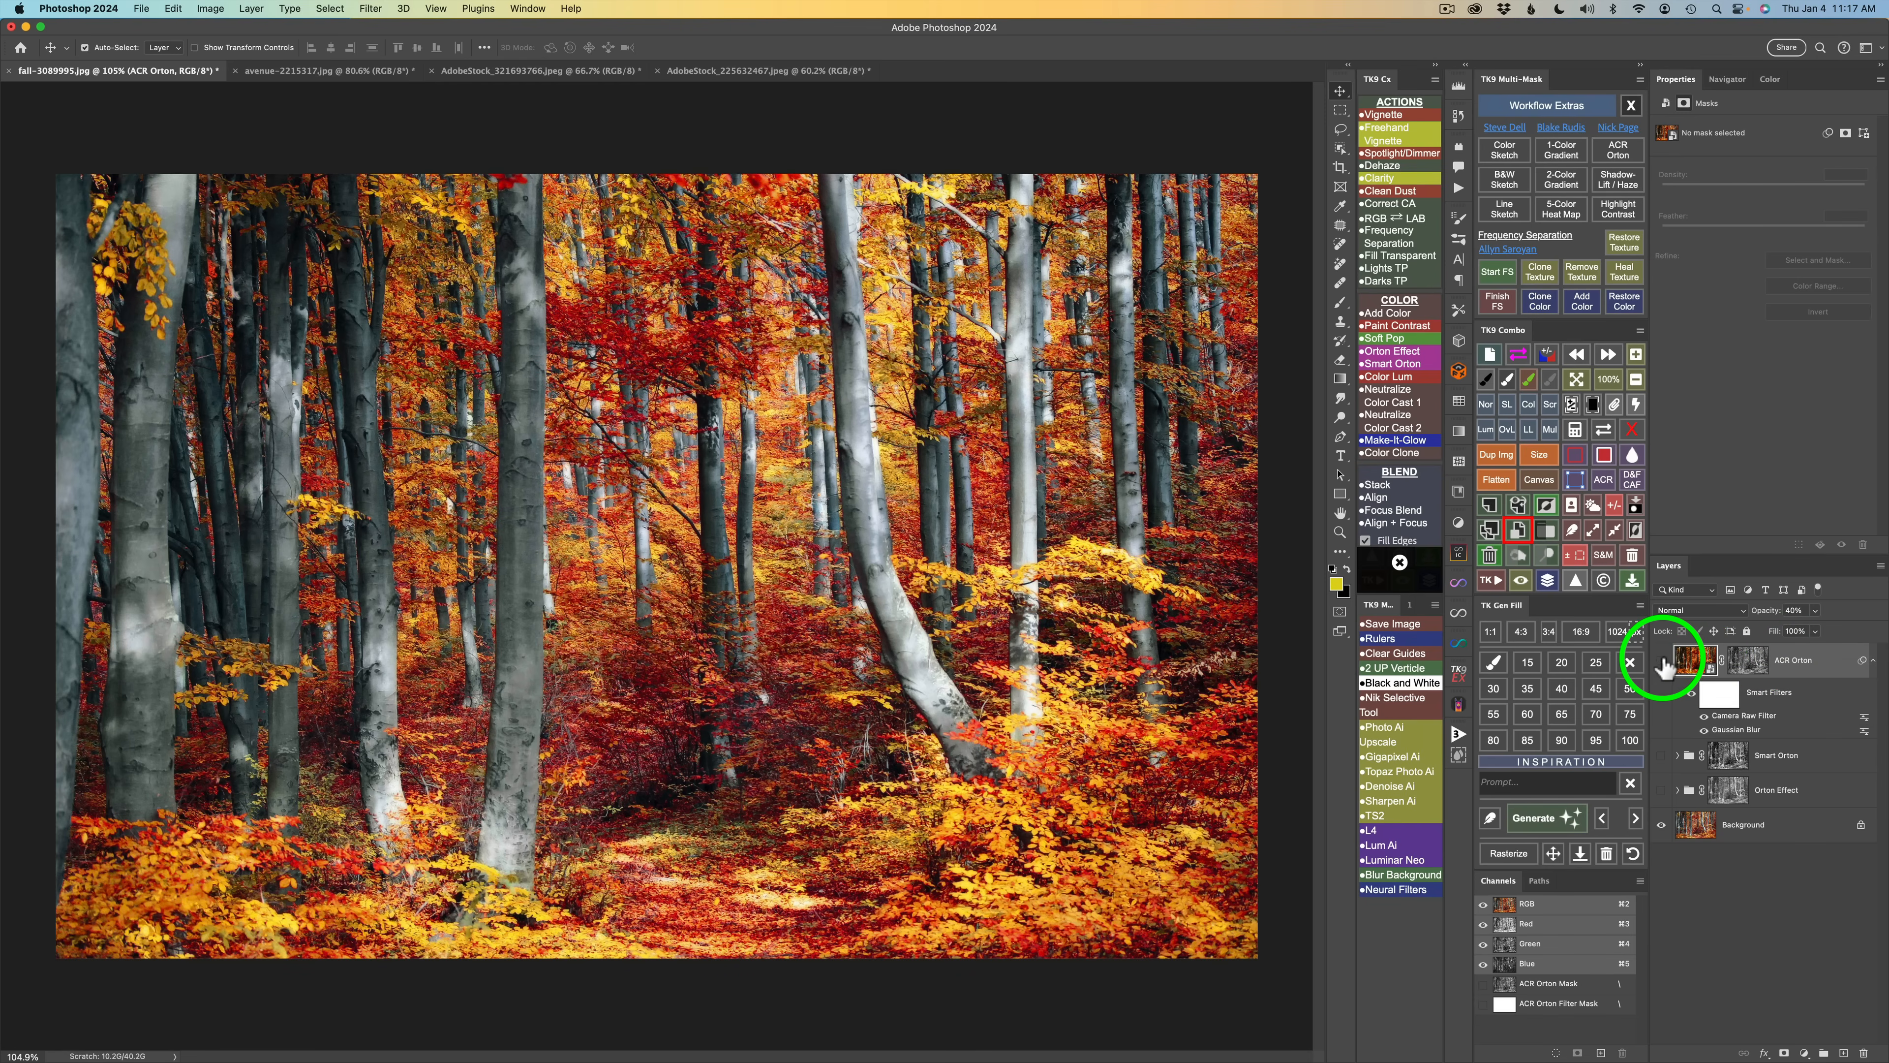
pyautogui.click(1664, 668)
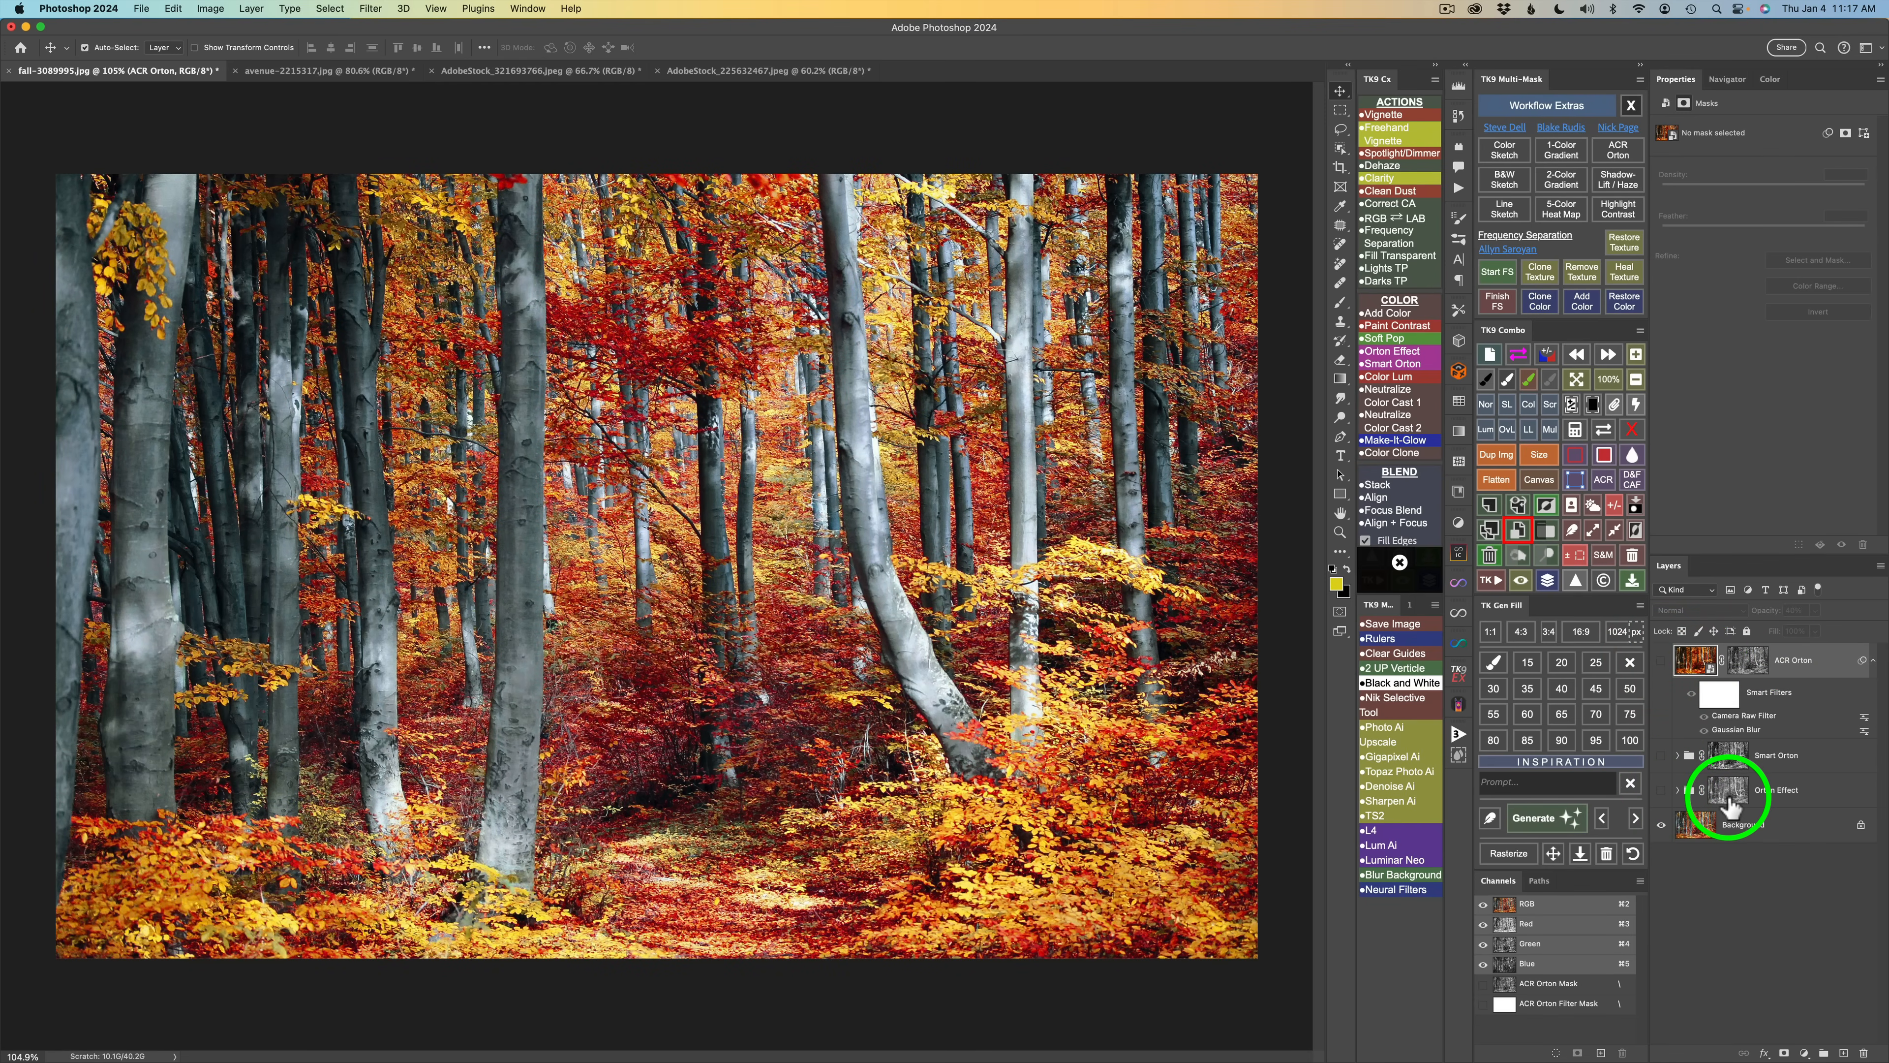
# Step: Compare the Orton Effect, Smart Orton and ACR Orton results with the original by showing and hiding each one on its own
pyautogui.click(1661, 791)
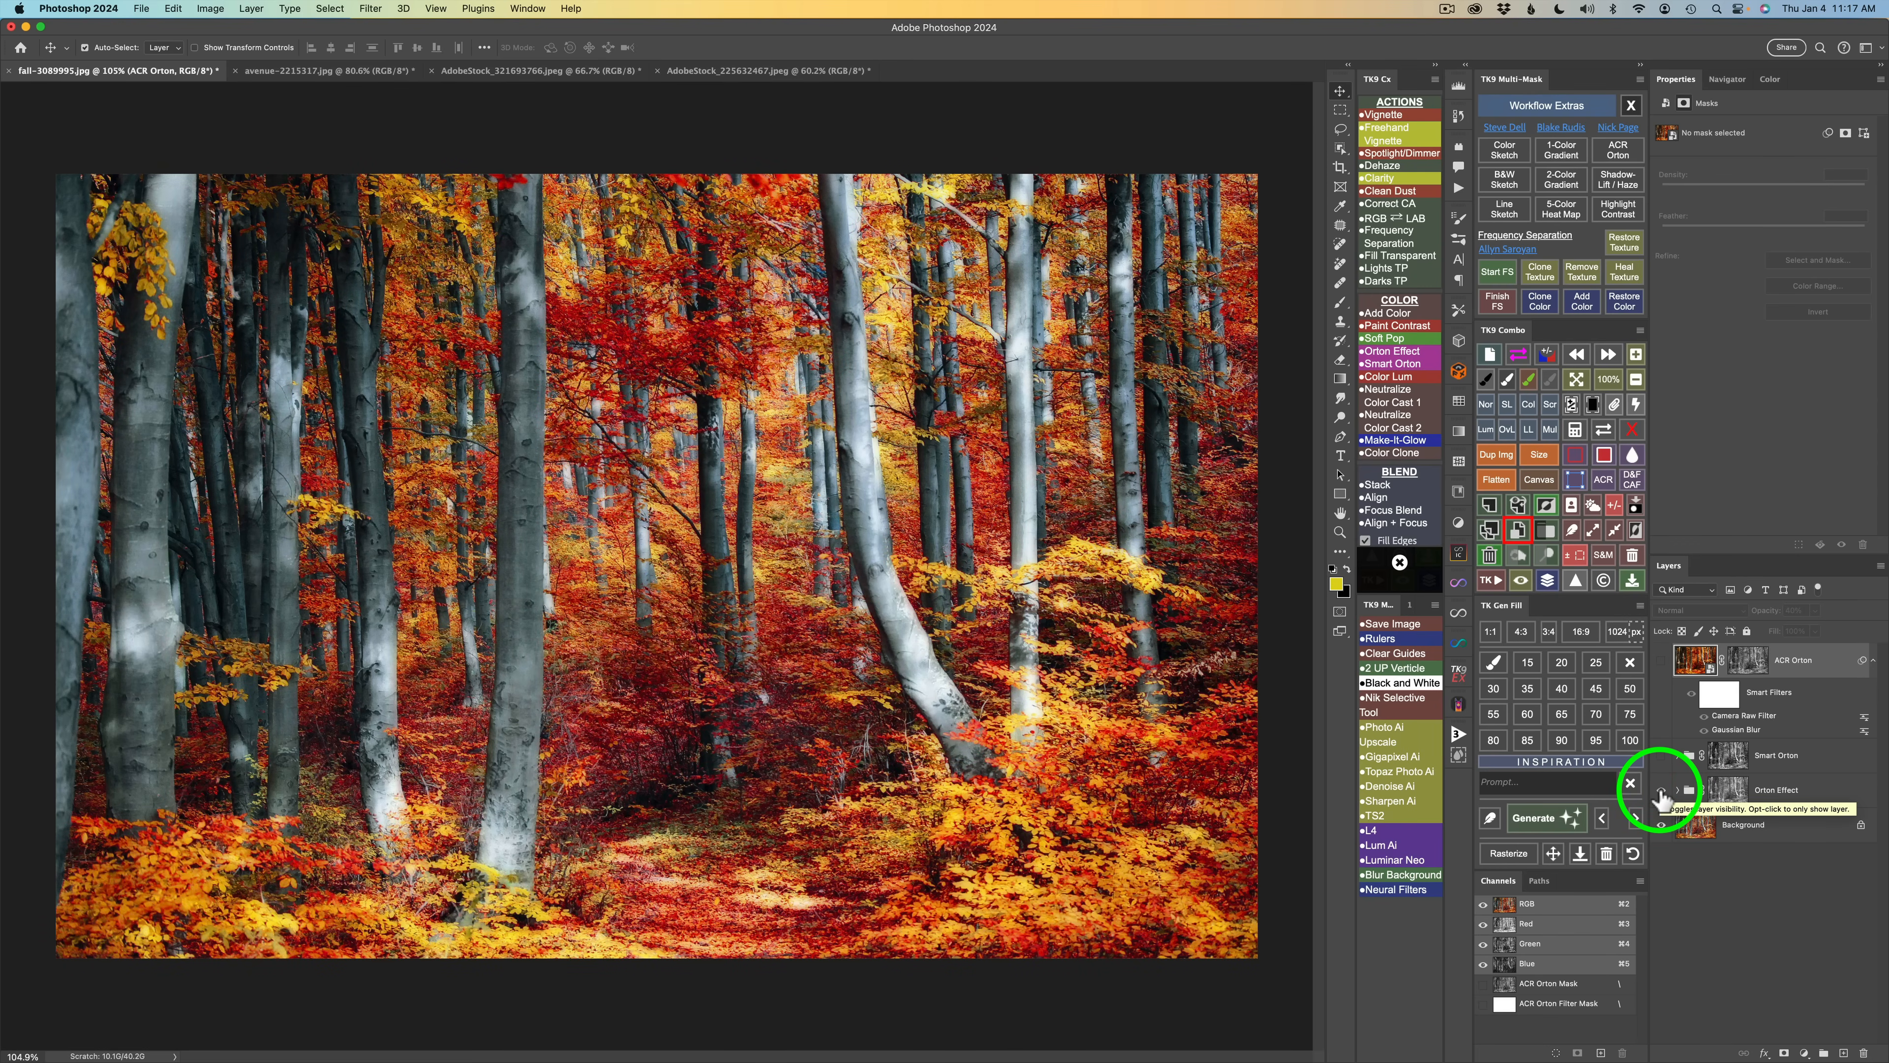
pyautogui.click(1662, 792)
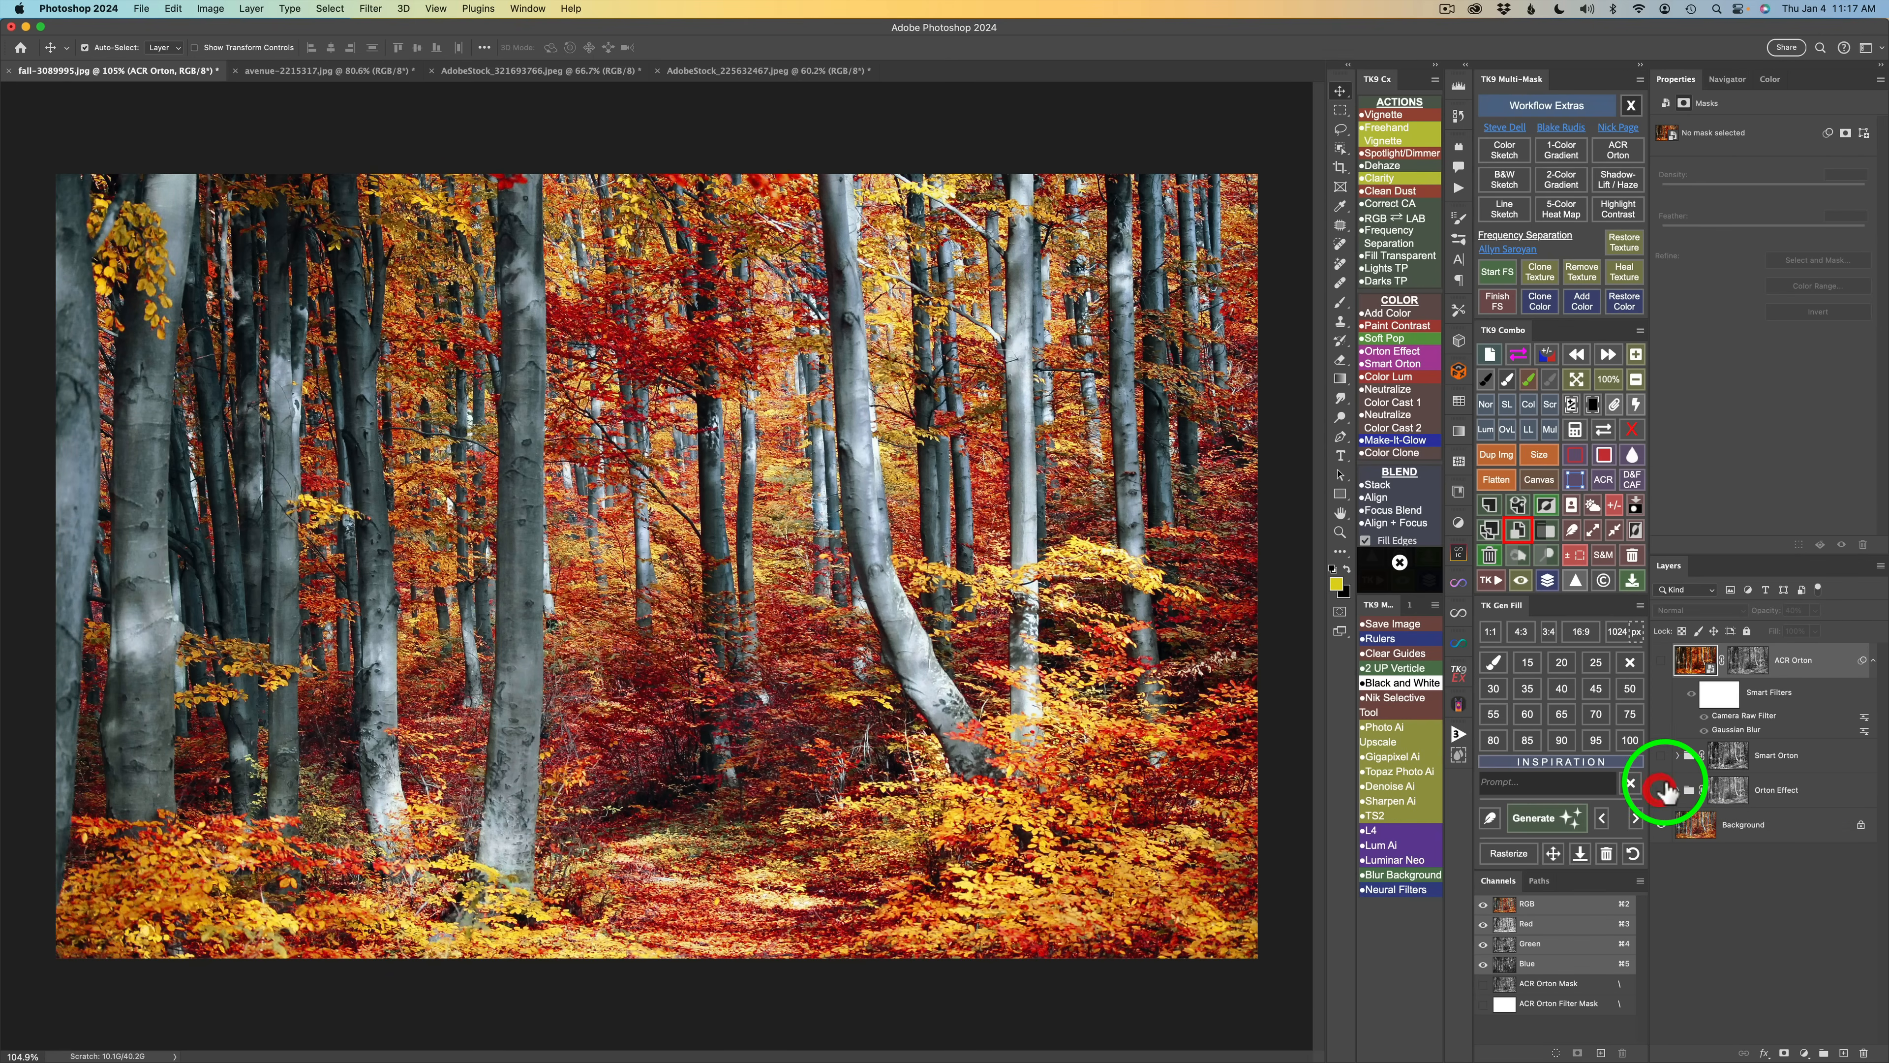
pyautogui.click(1663, 755)
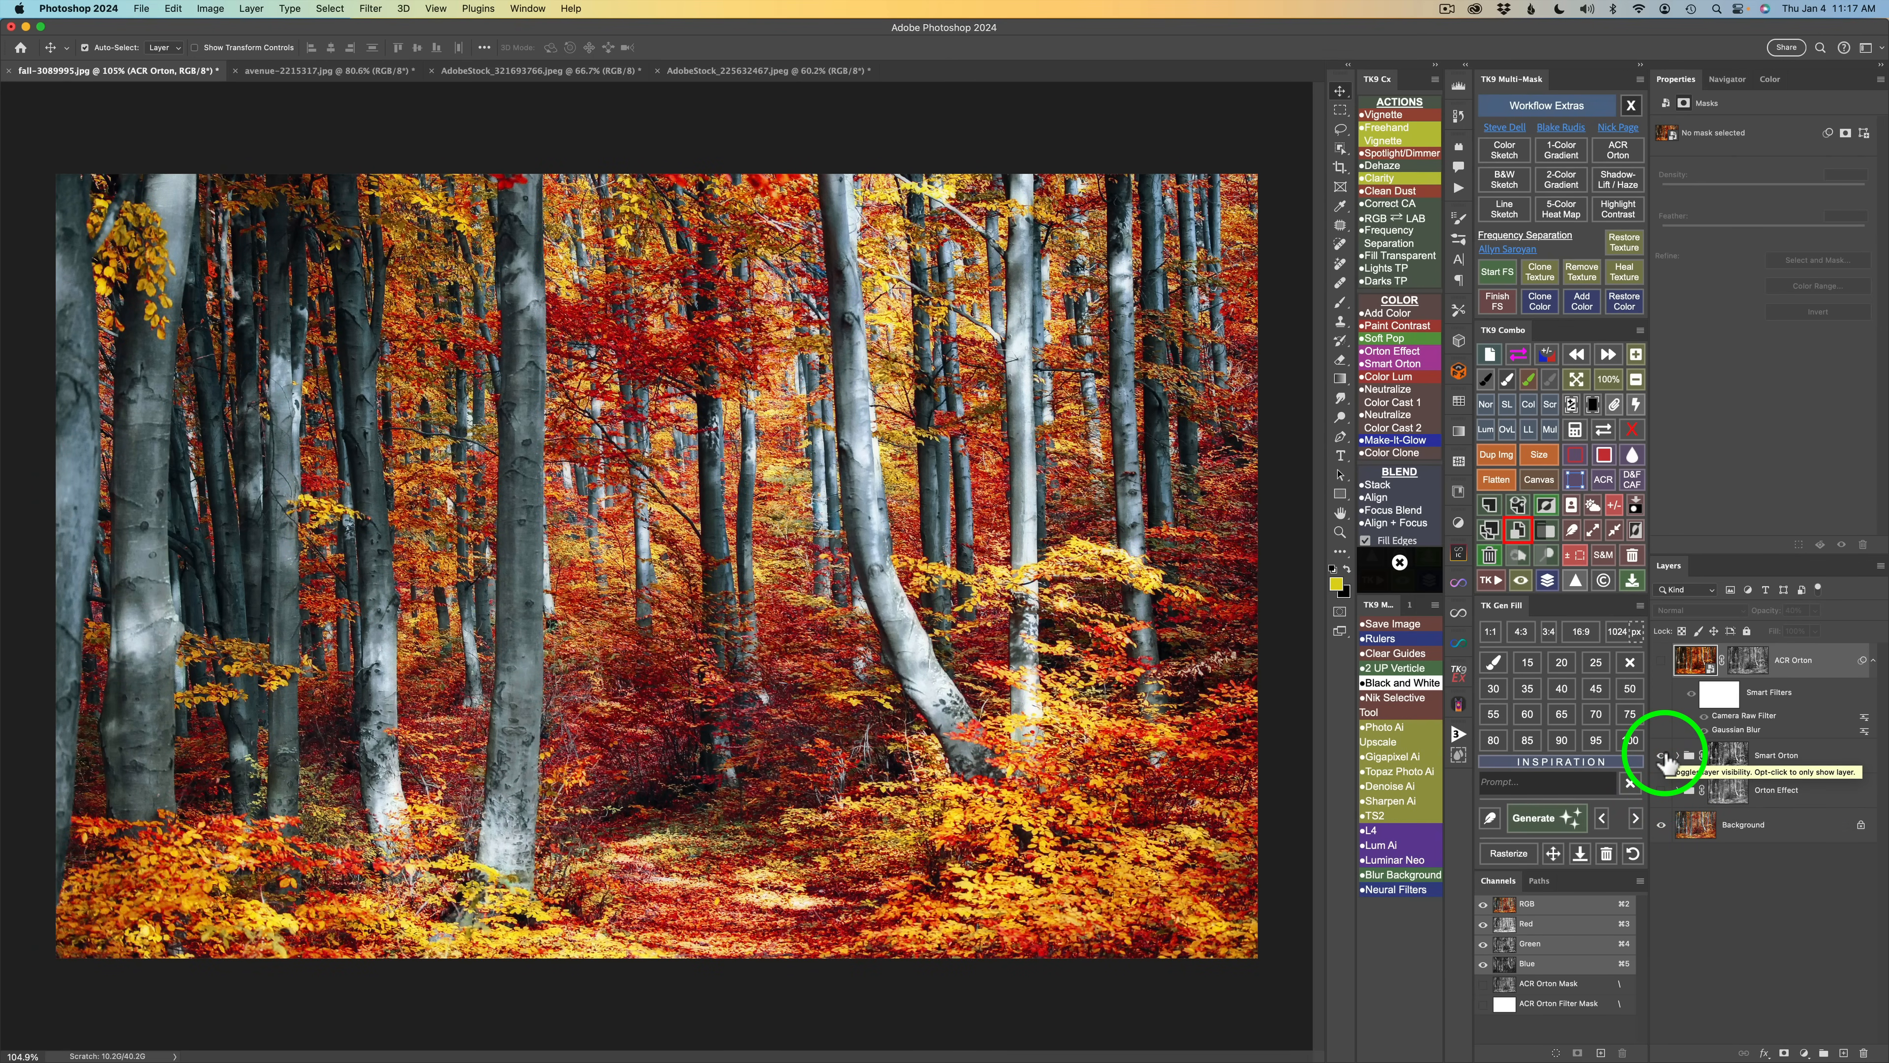
pyautogui.click(1663, 757)
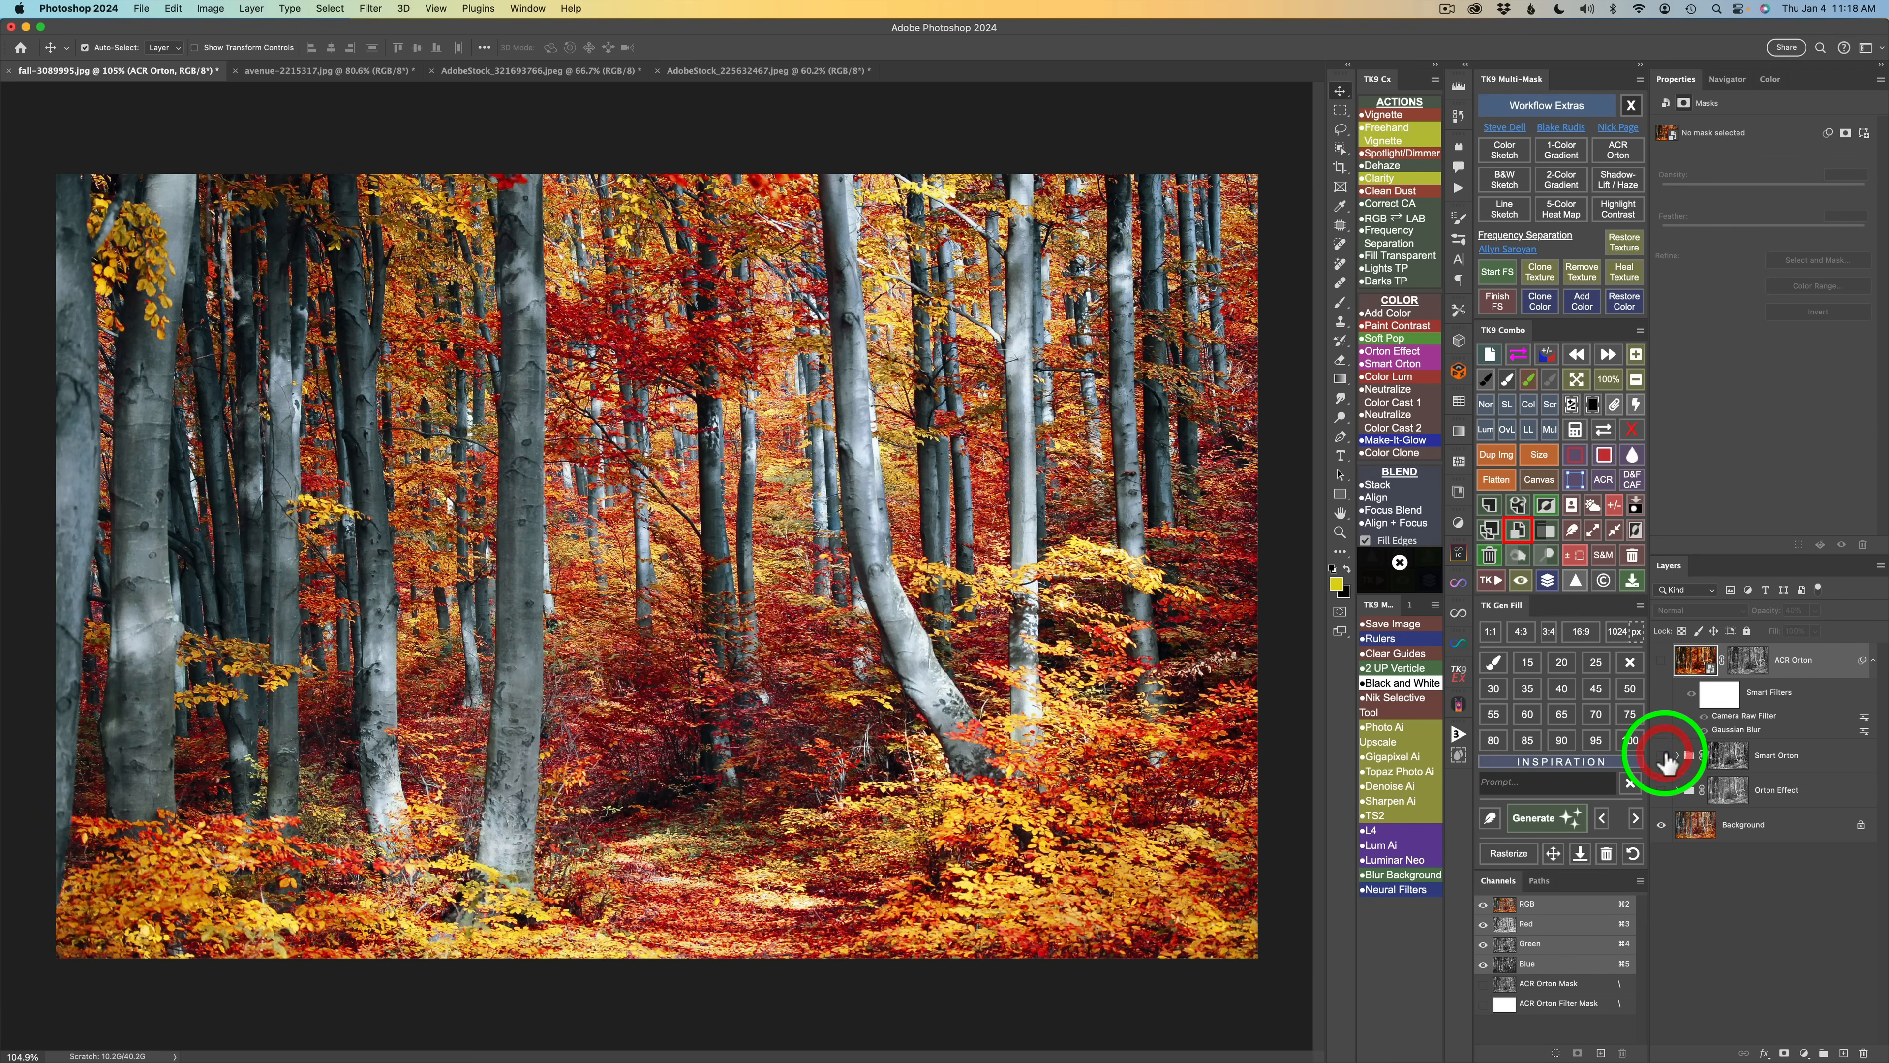
pyautogui.click(1663, 756)
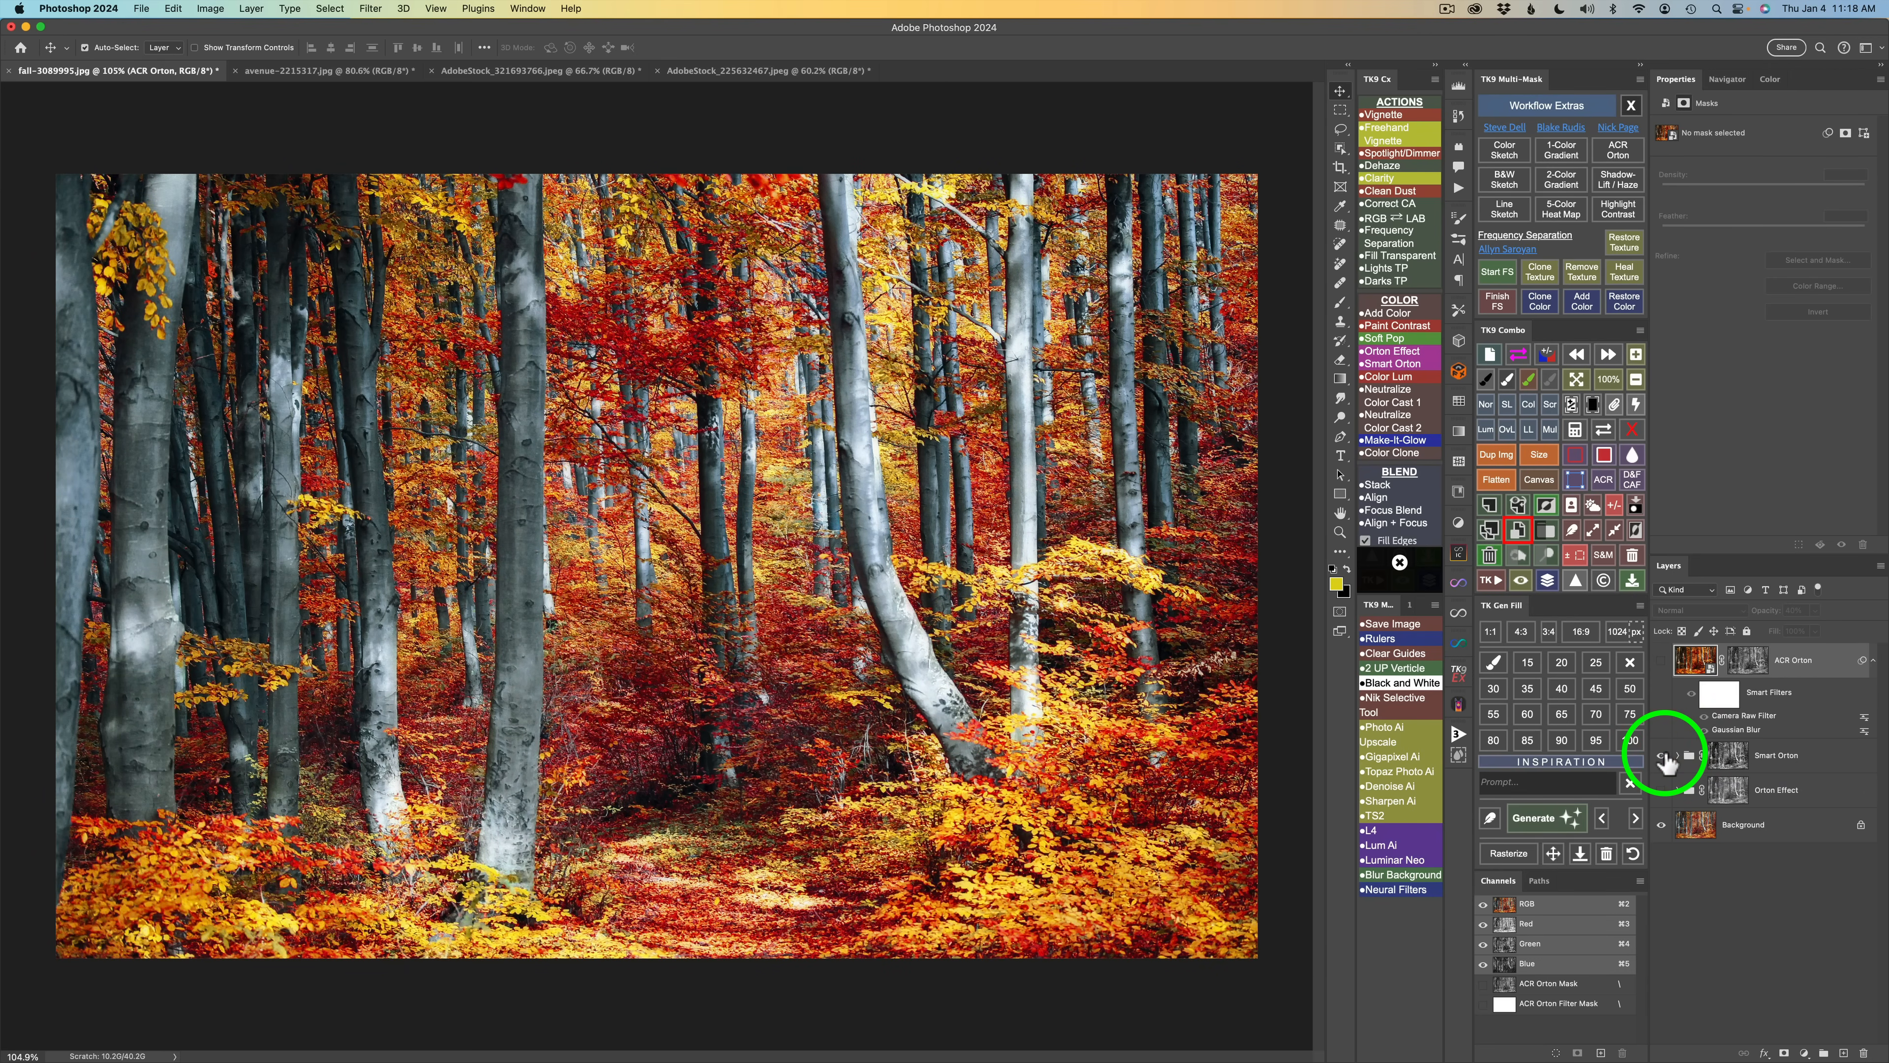
pyautogui.click(1663, 756)
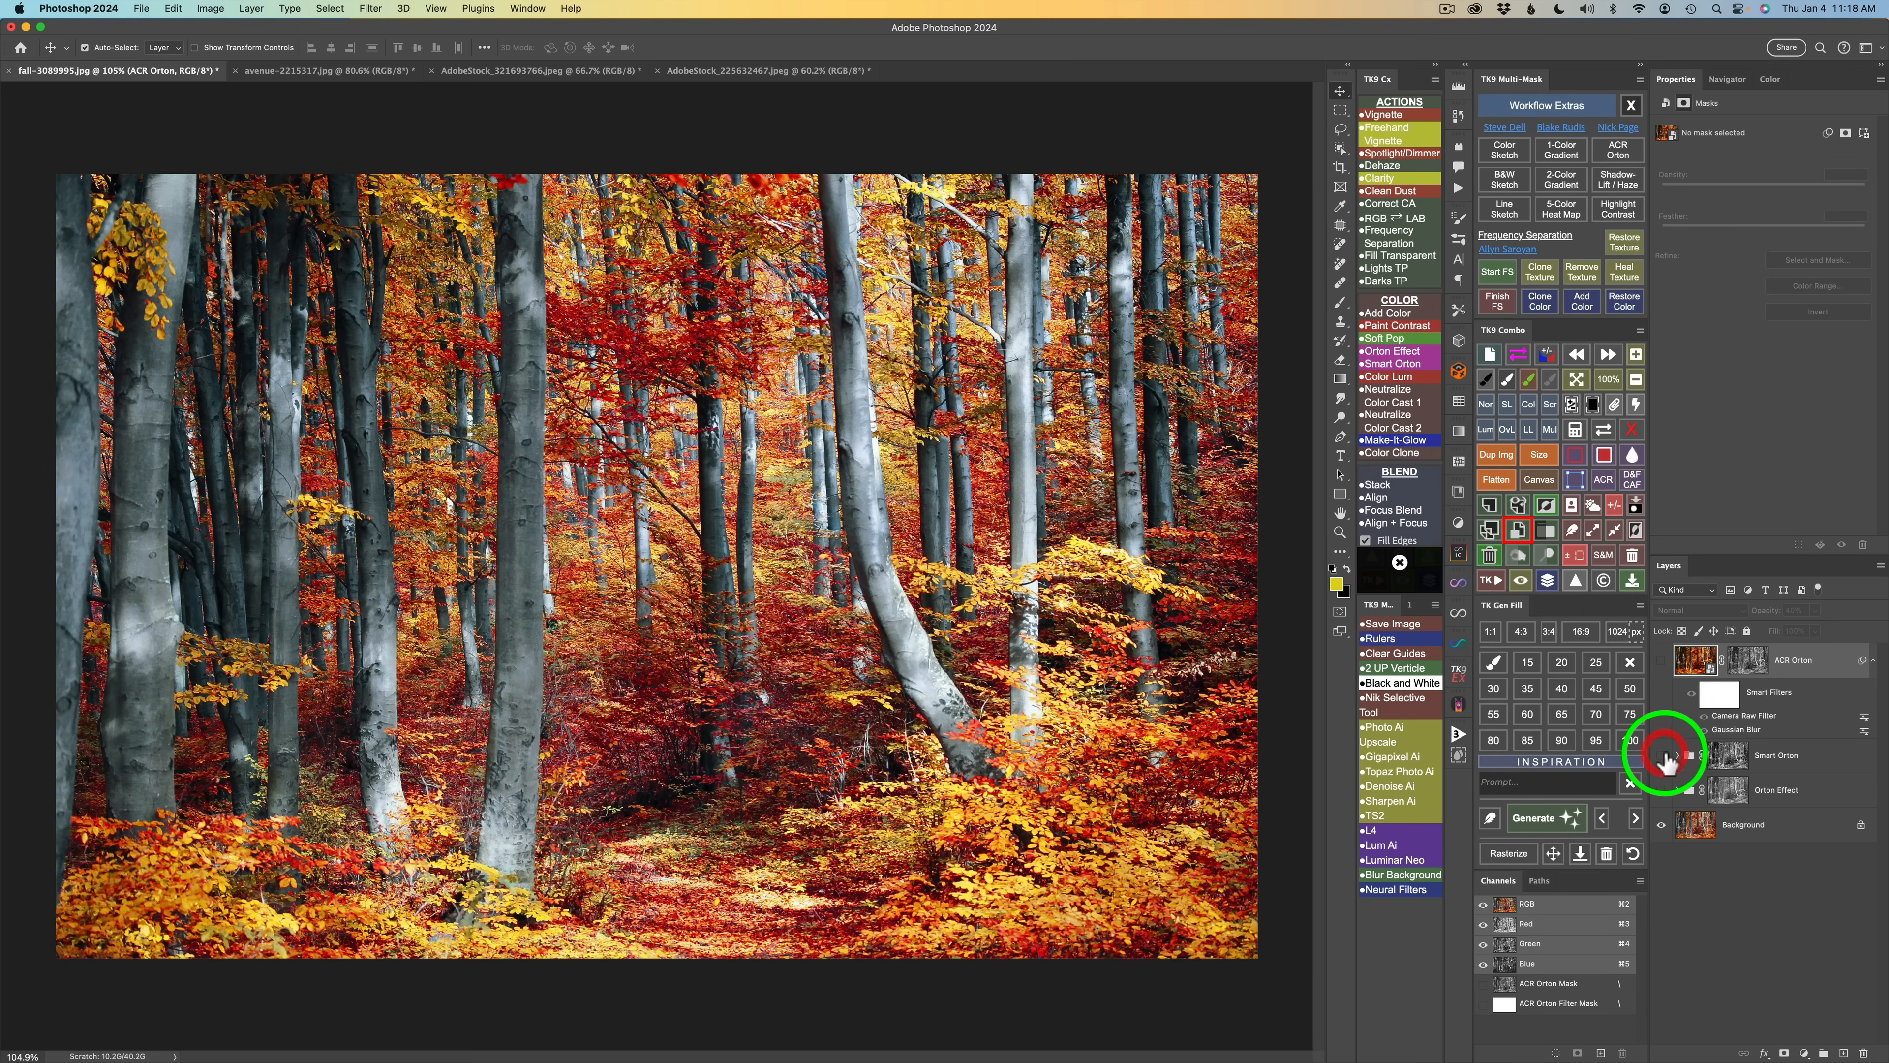
pyautogui.click(1662, 662)
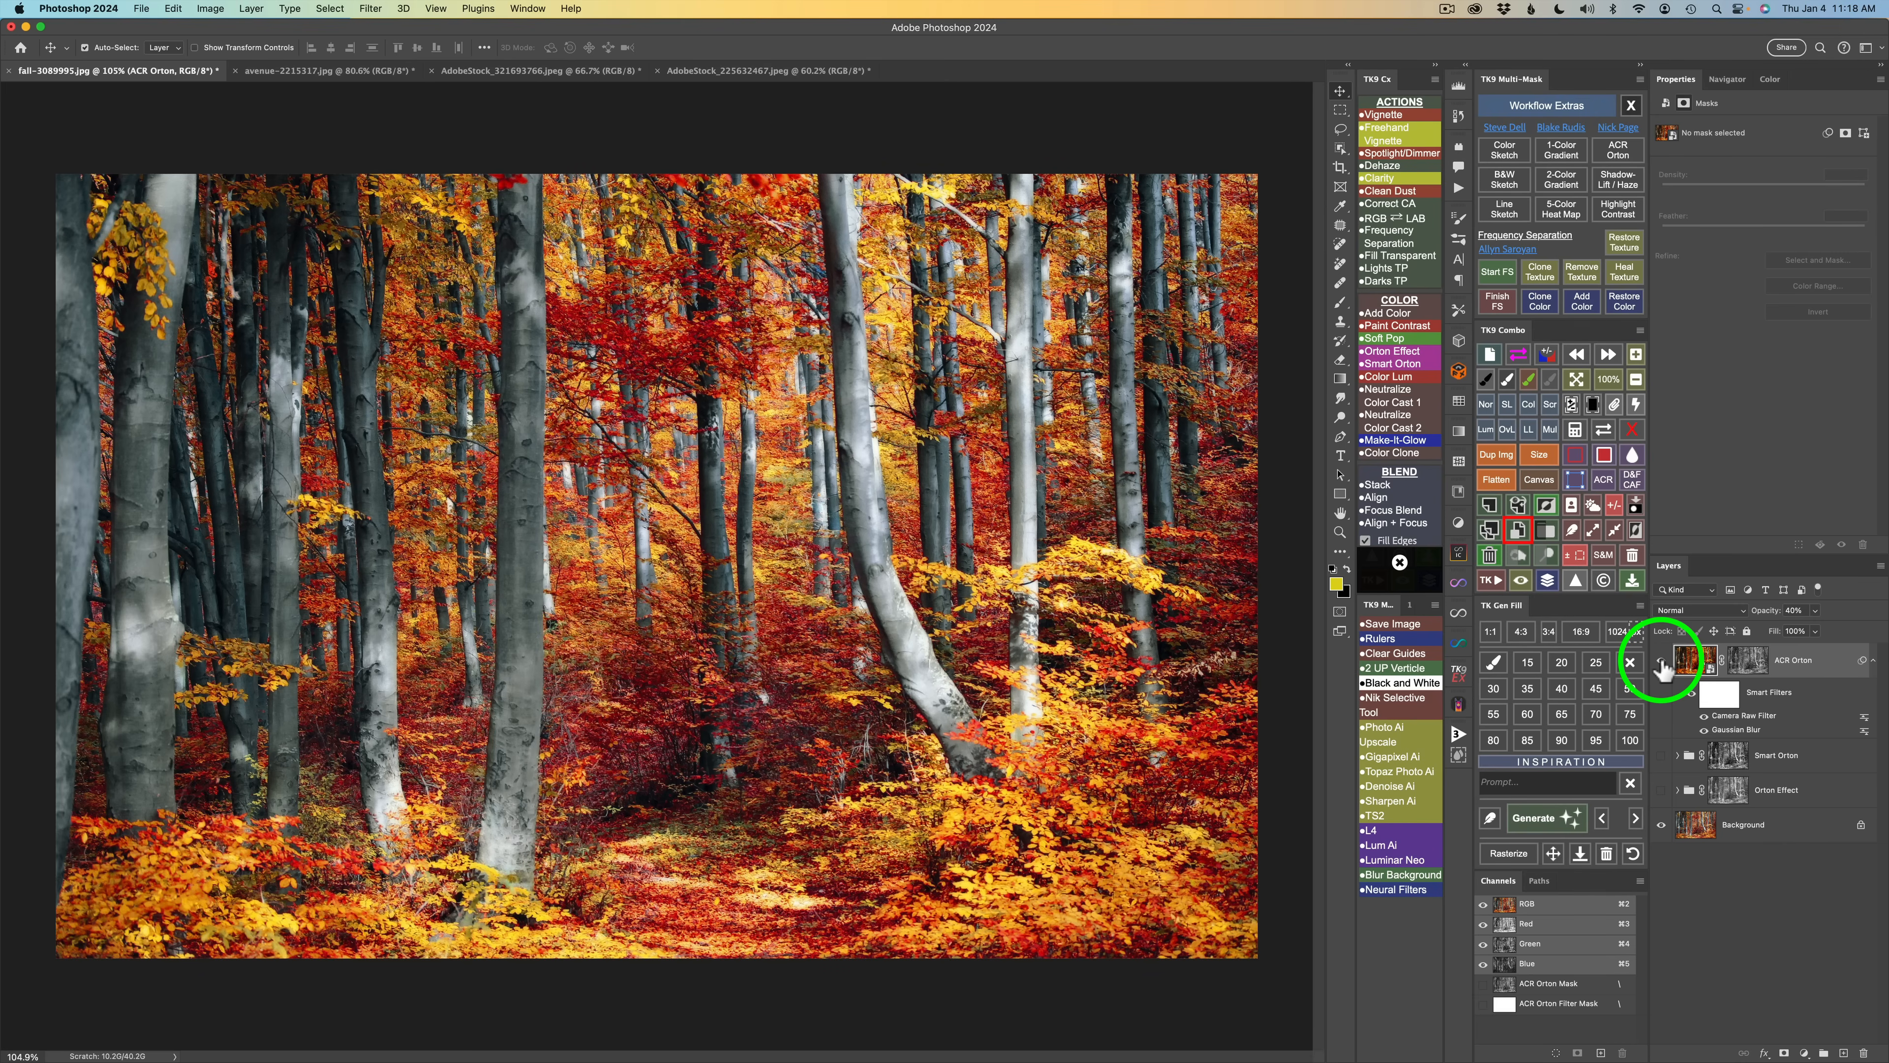
pyautogui.click(1661, 662)
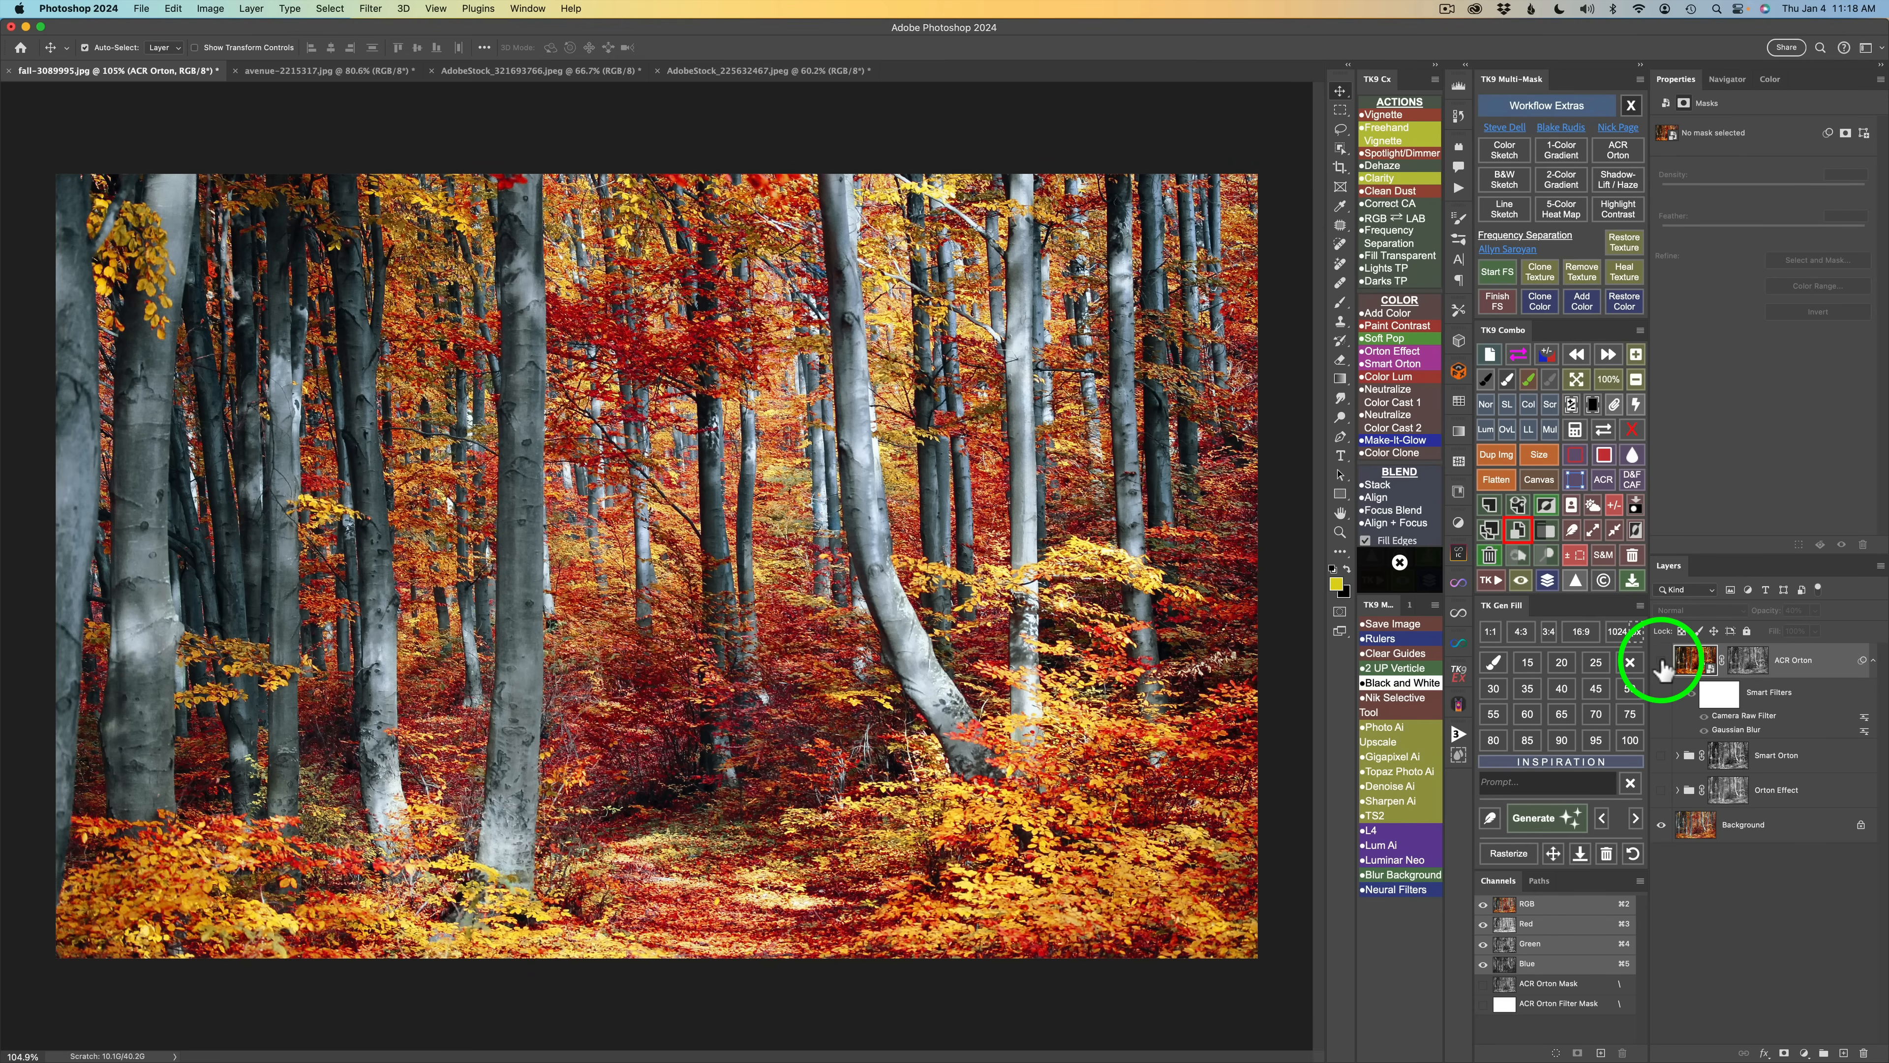
# Step: View the other open photos: the tree-lined avenue, the horses and the bridge
pyautogui.click(339, 70)
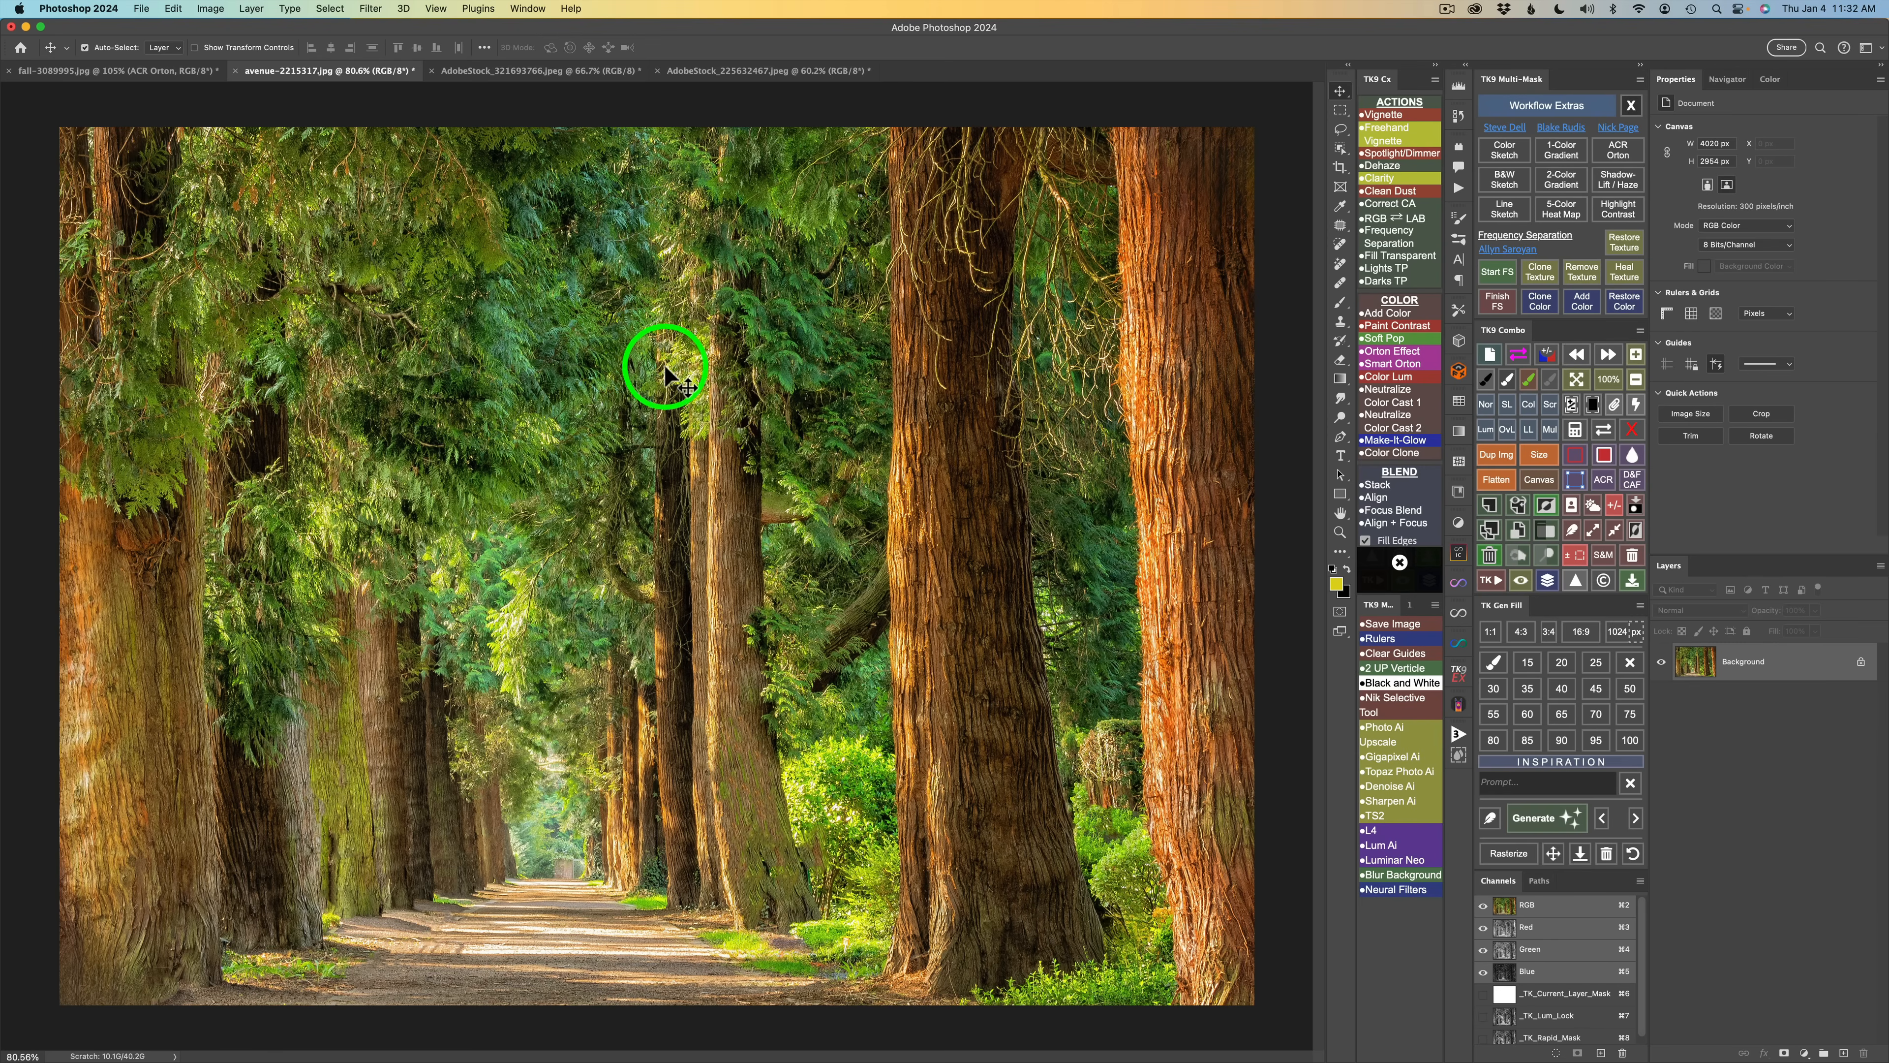
pyautogui.click(571, 70)
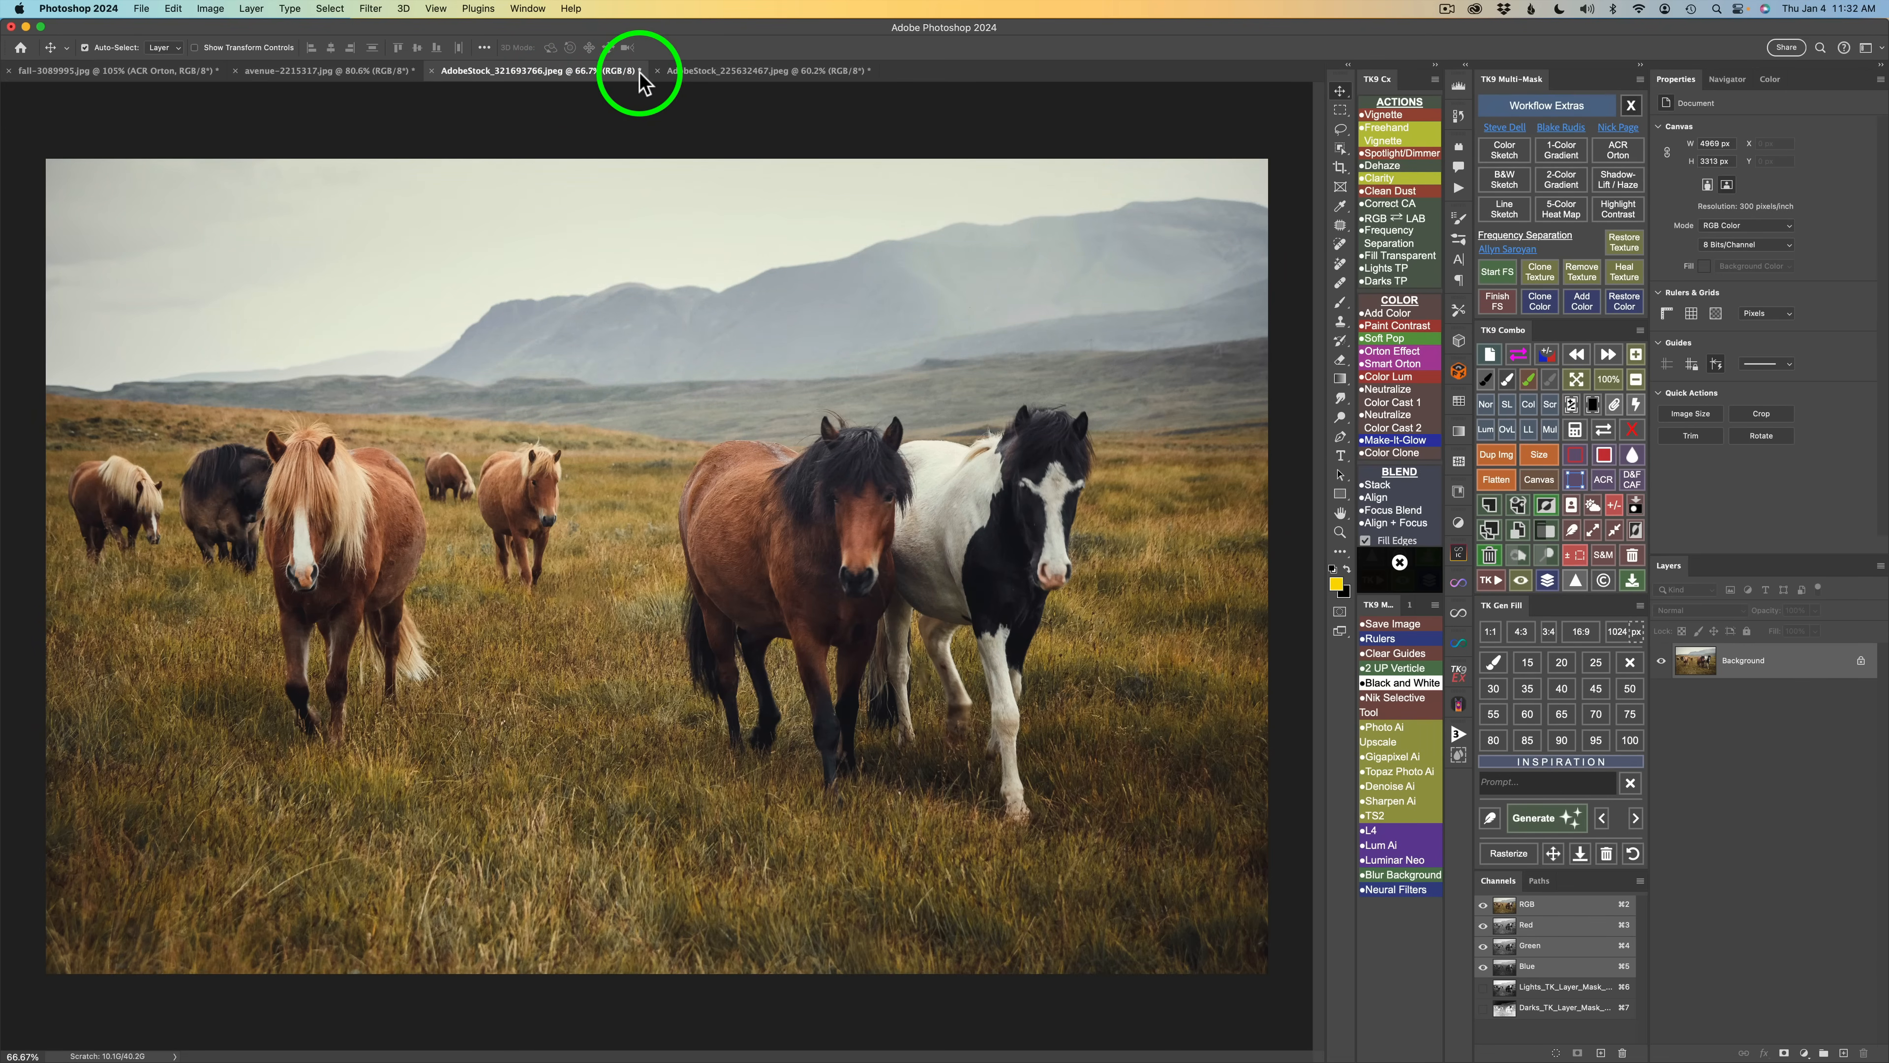
pyautogui.click(699, 71)
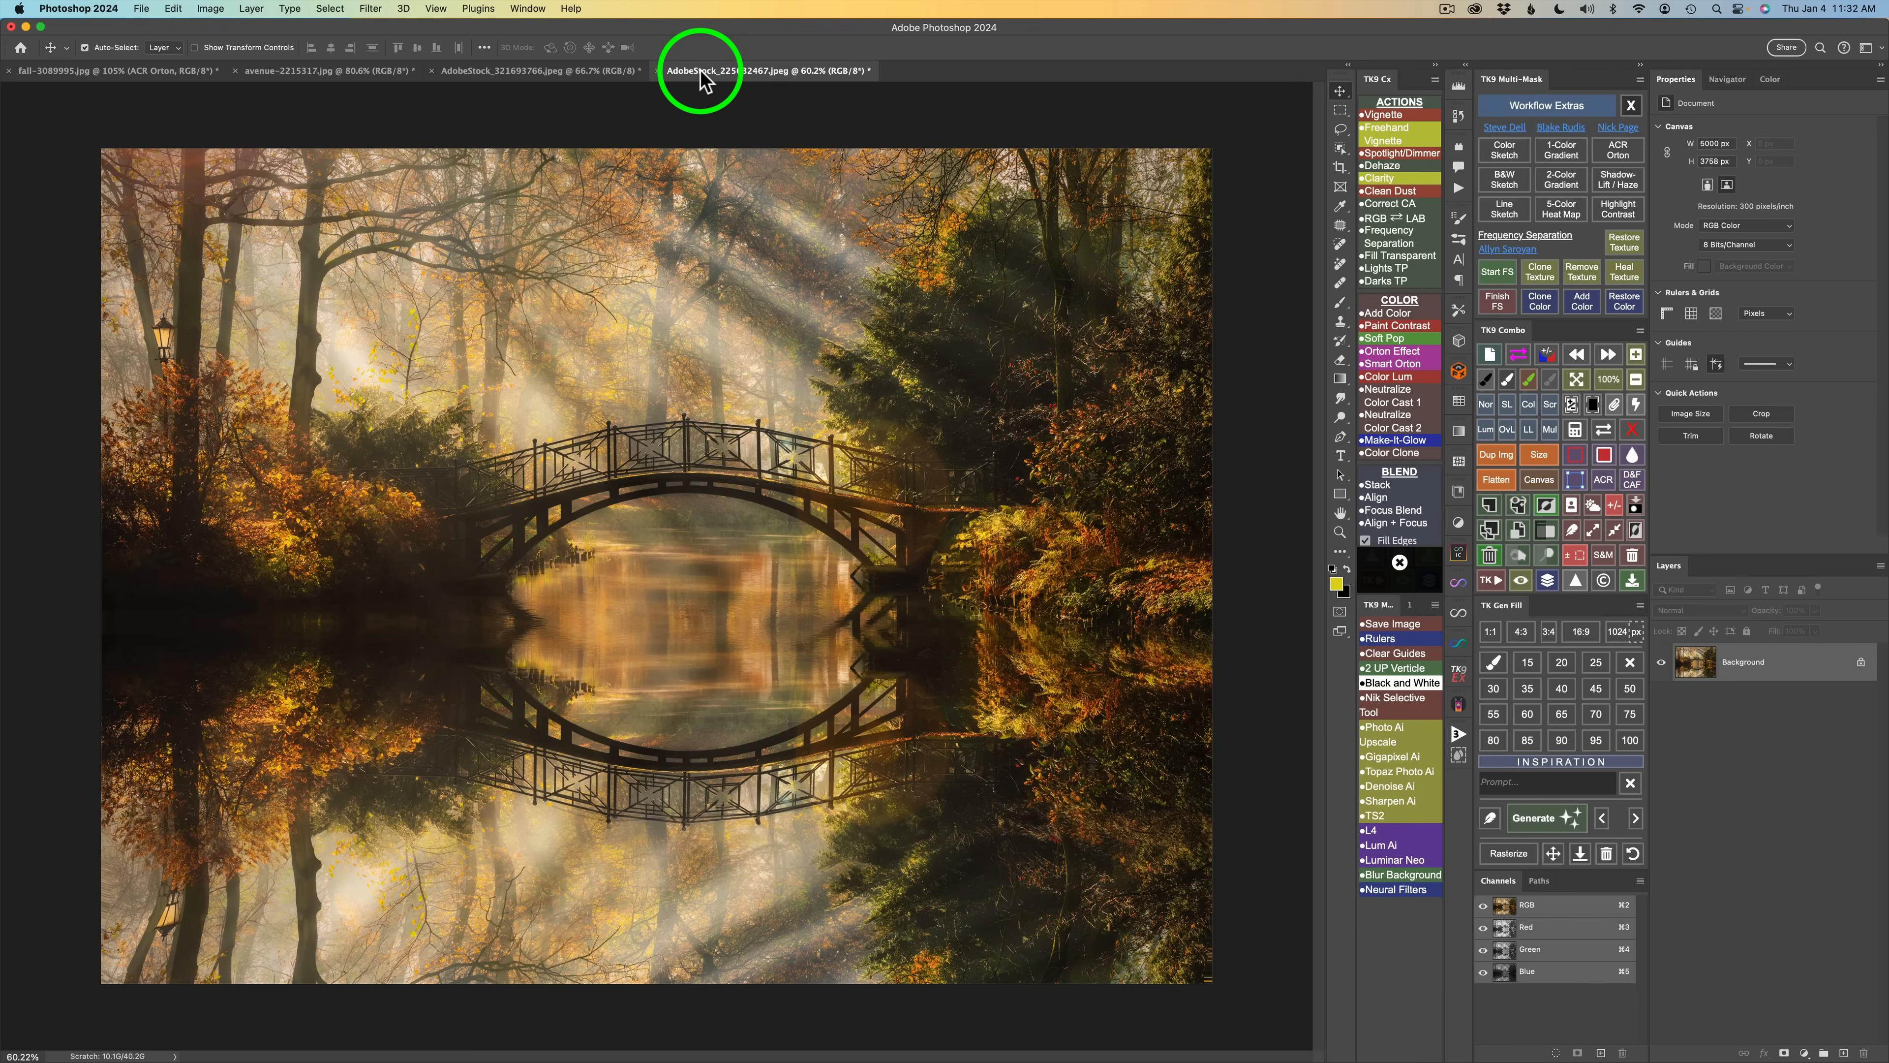
# Step: Run the ACR Orton action on avenue-2215317.jpg with a 9.5-pixel Gaussian Blur and its preset Camera Raw settings
pyautogui.click(326, 78)
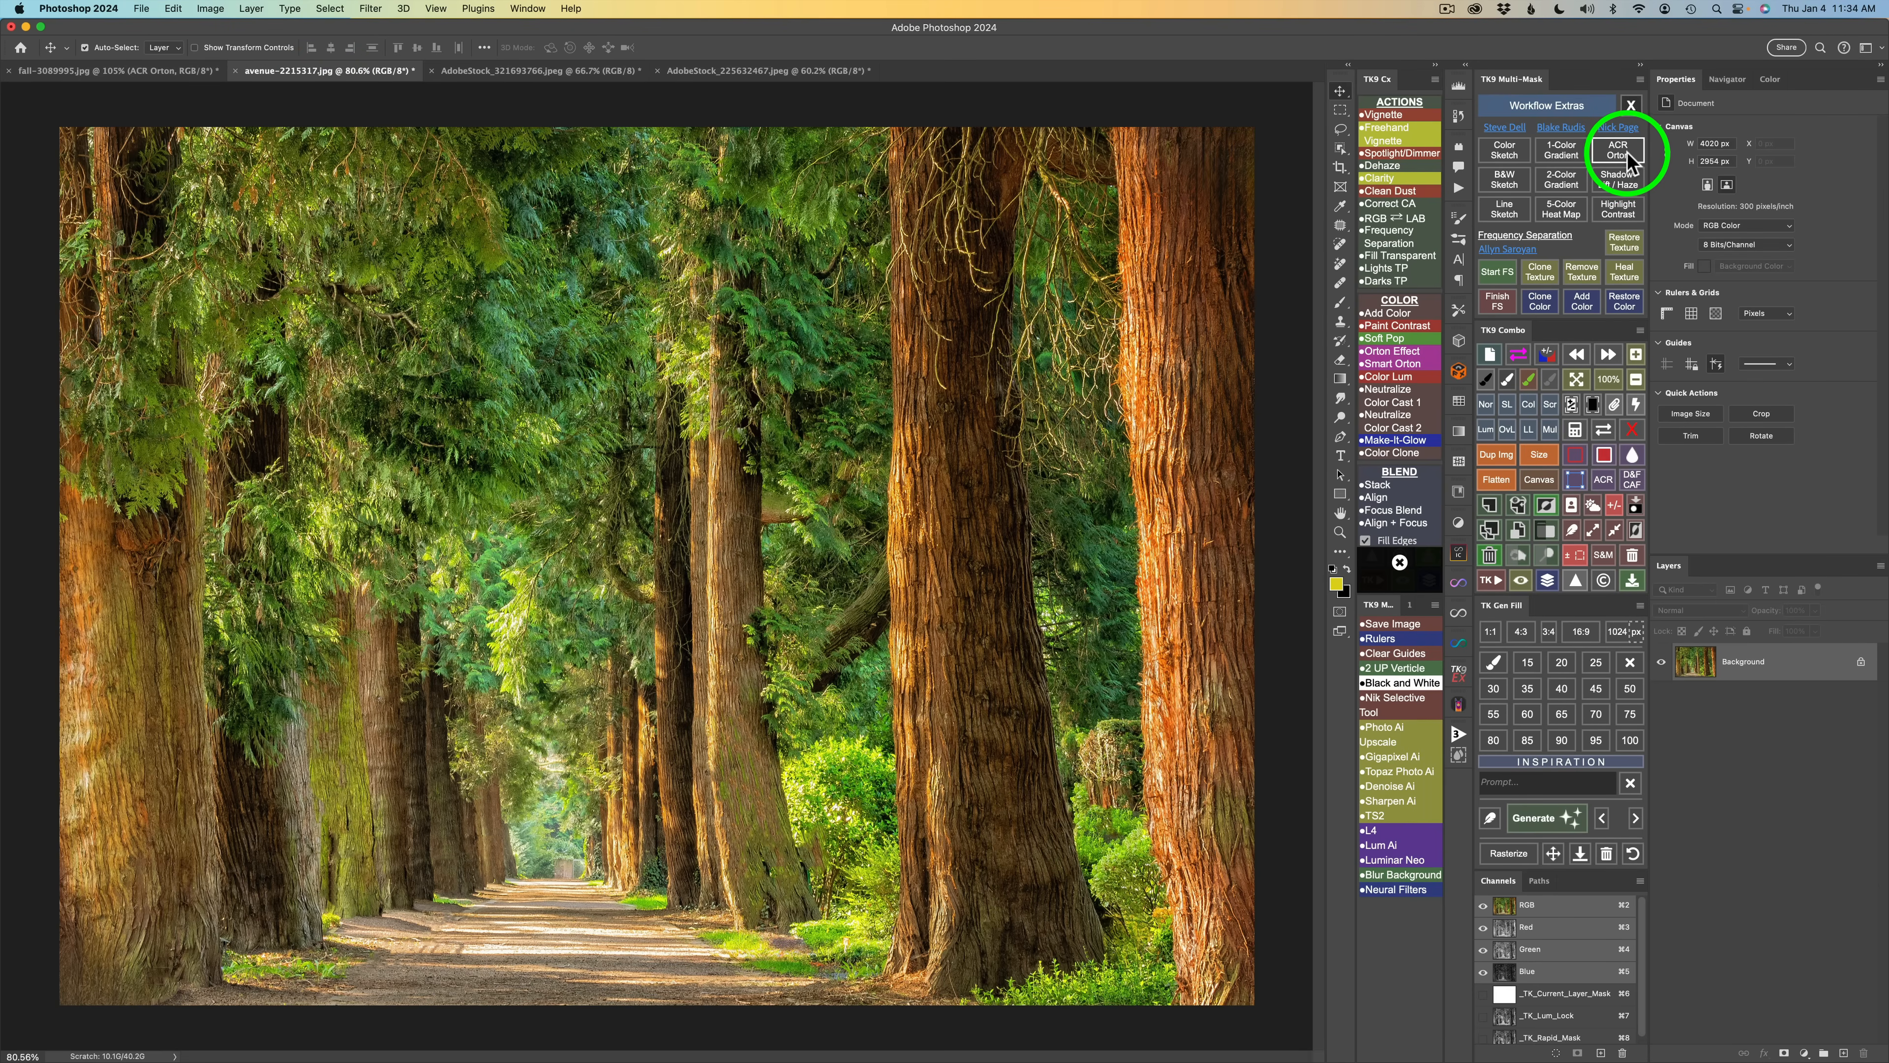
pyautogui.click(1630, 104)
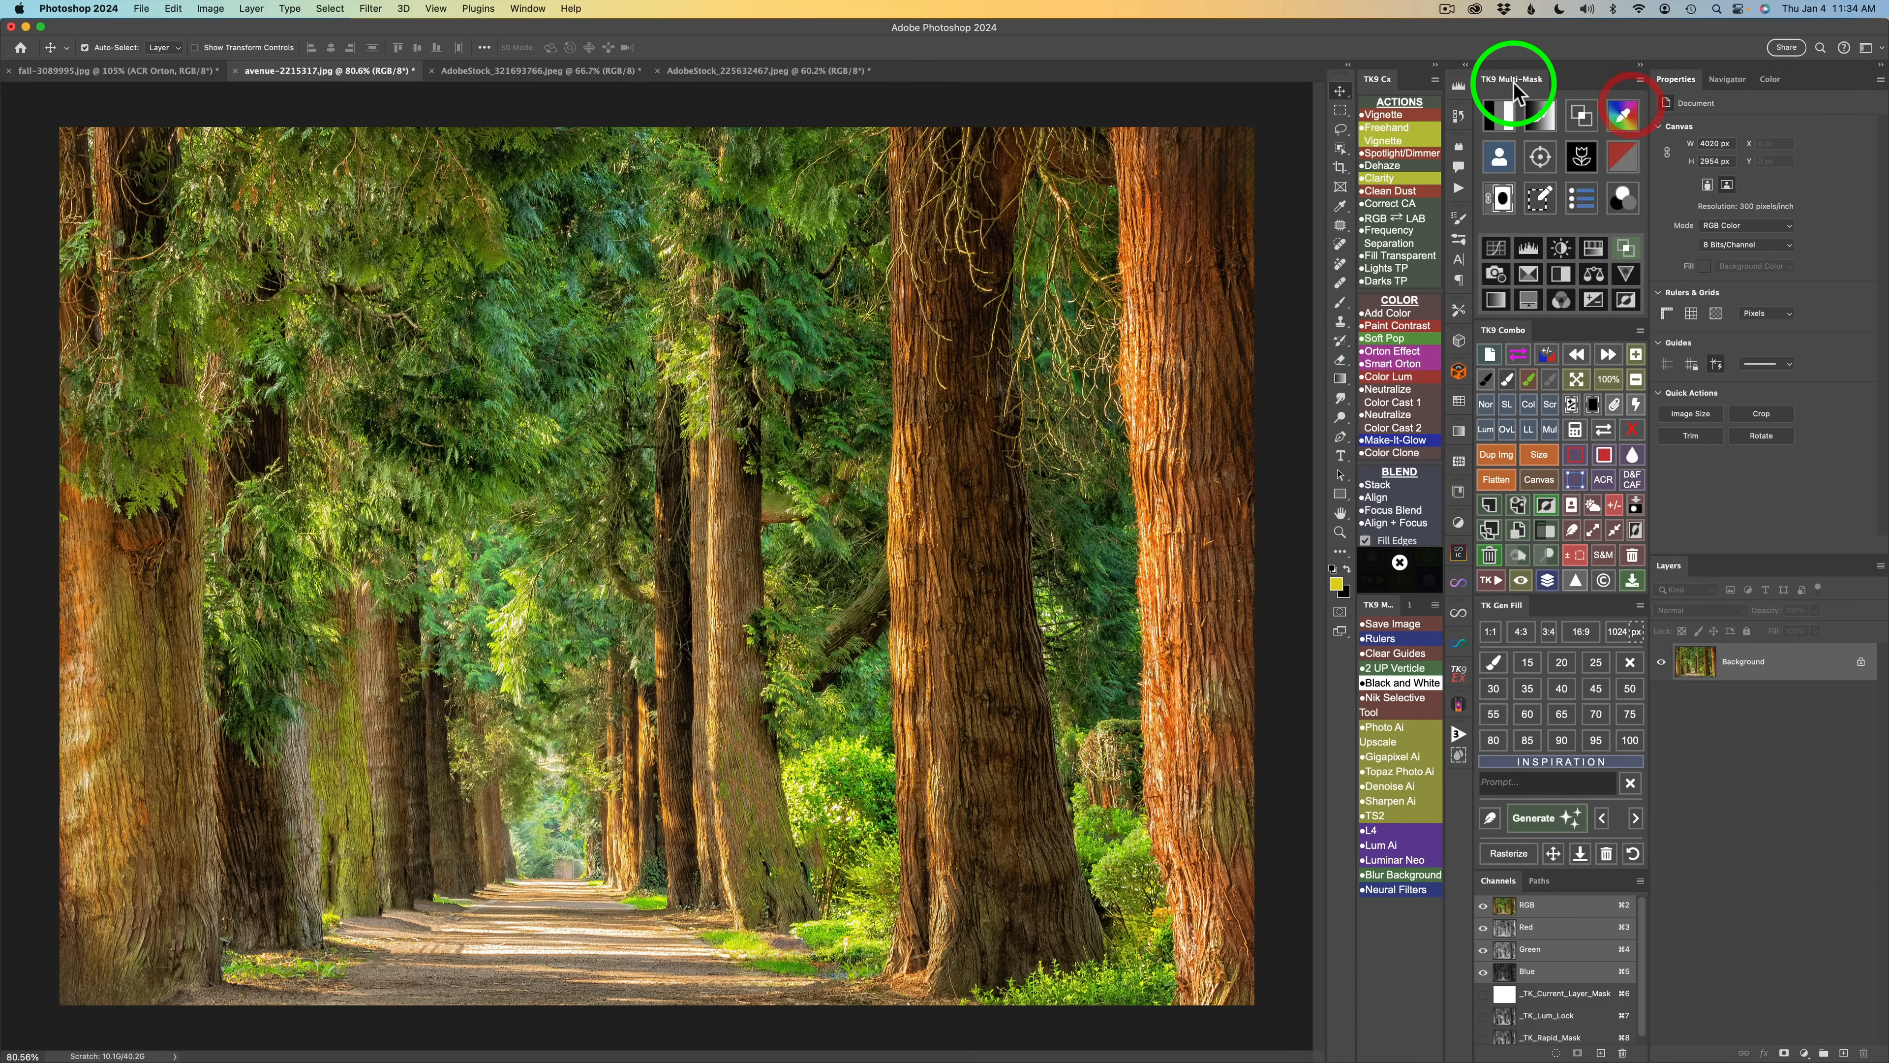
pyautogui.click(1584, 200)
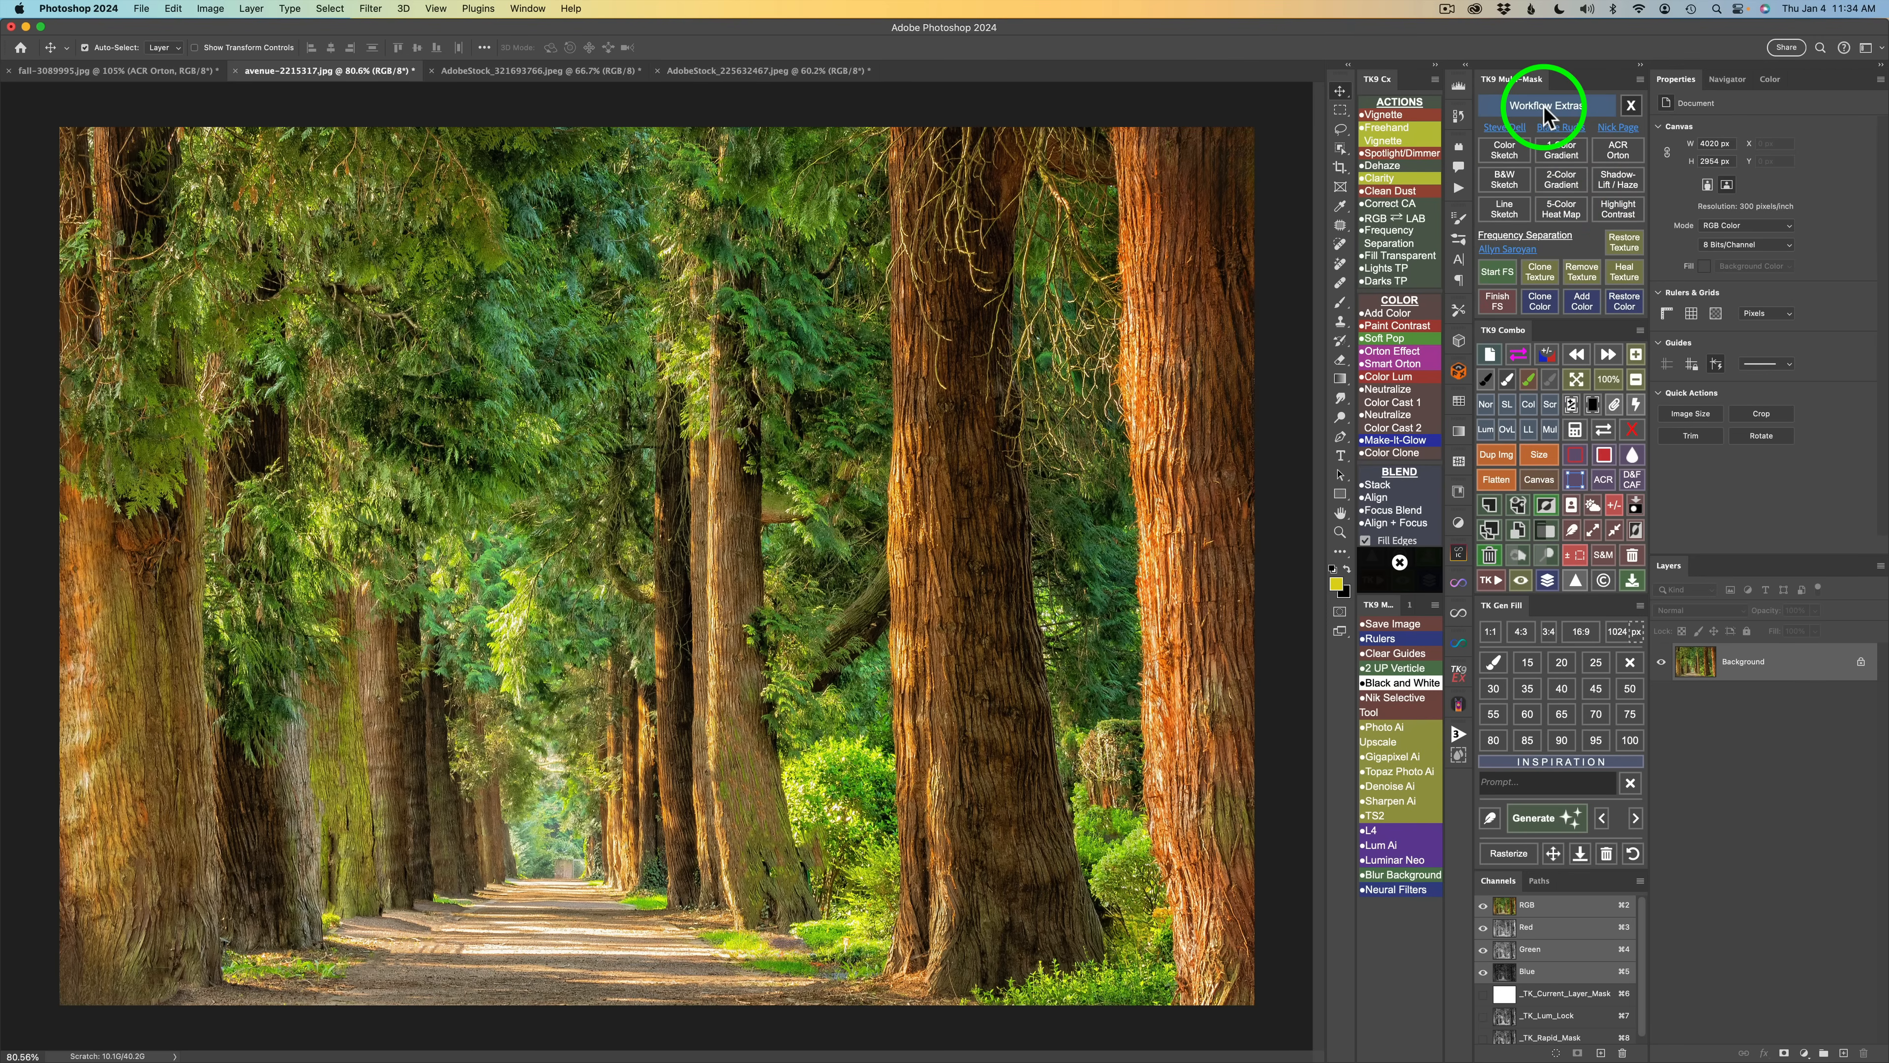
pyautogui.click(1625, 149)
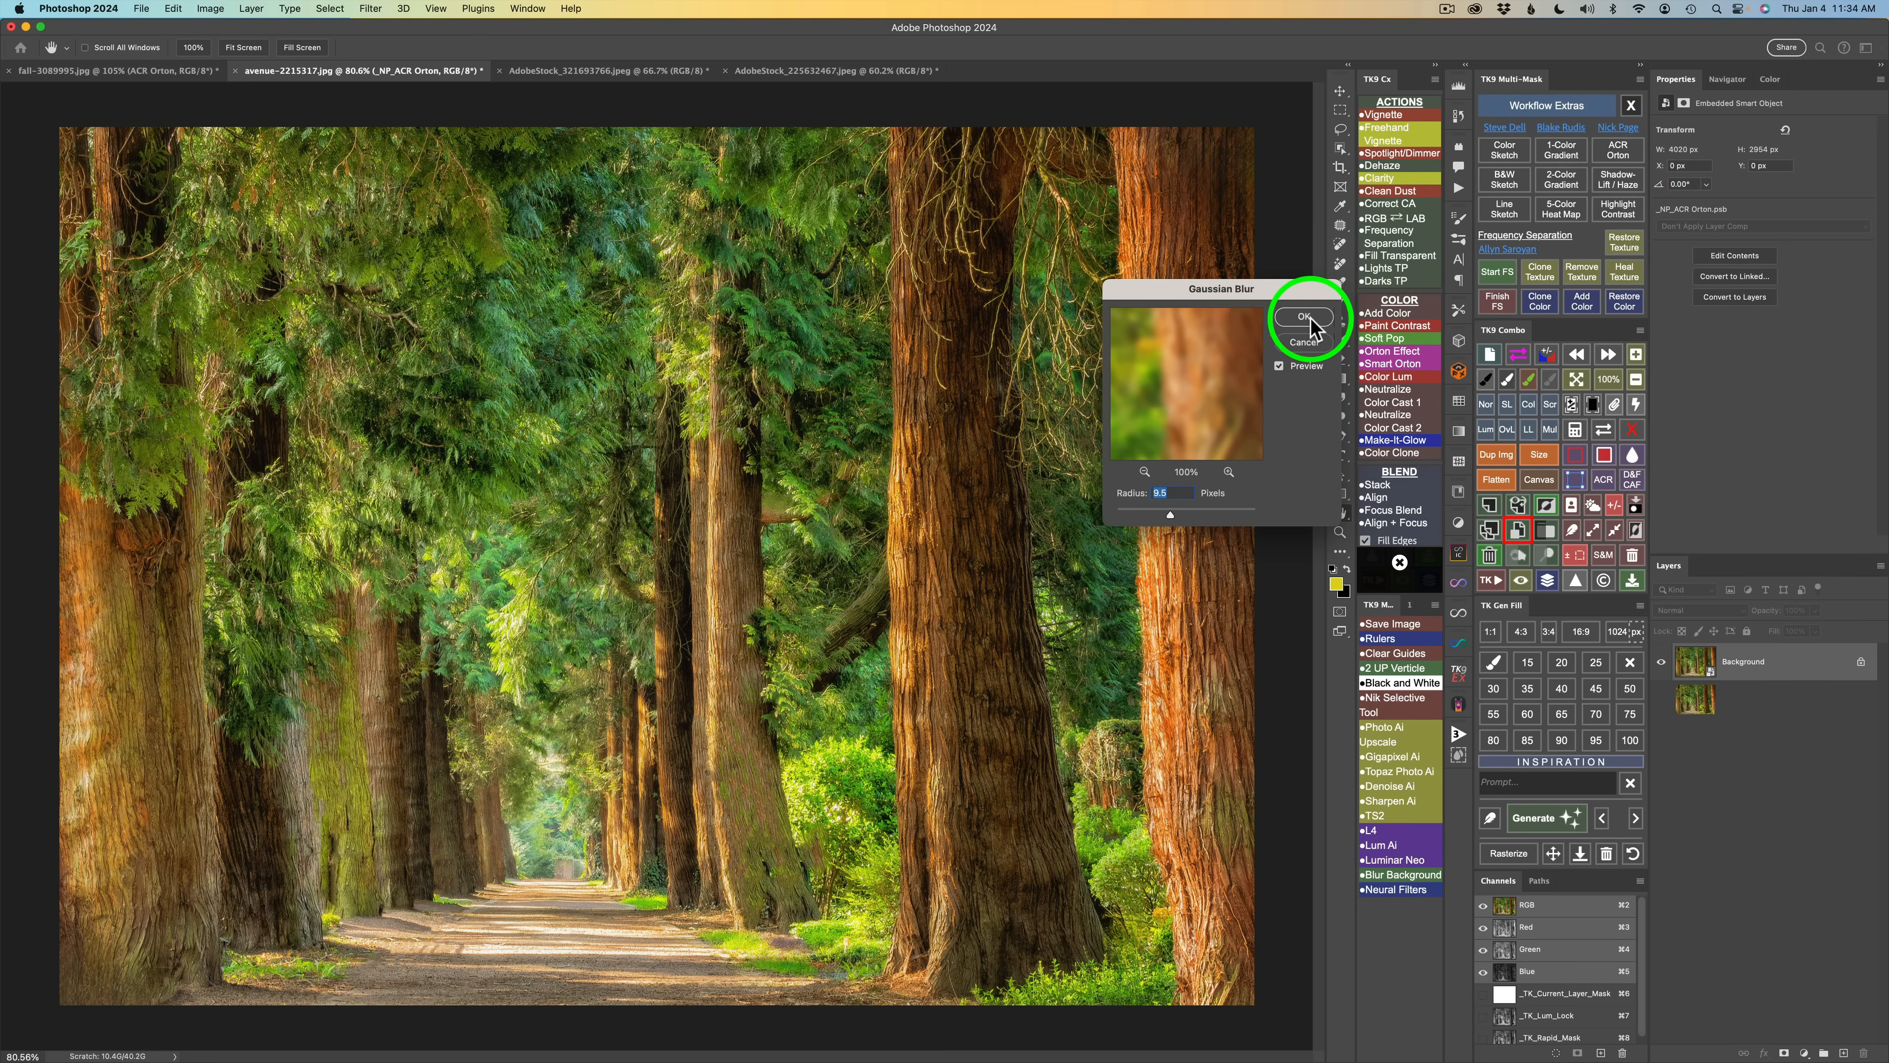
pyautogui.click(1305, 318)
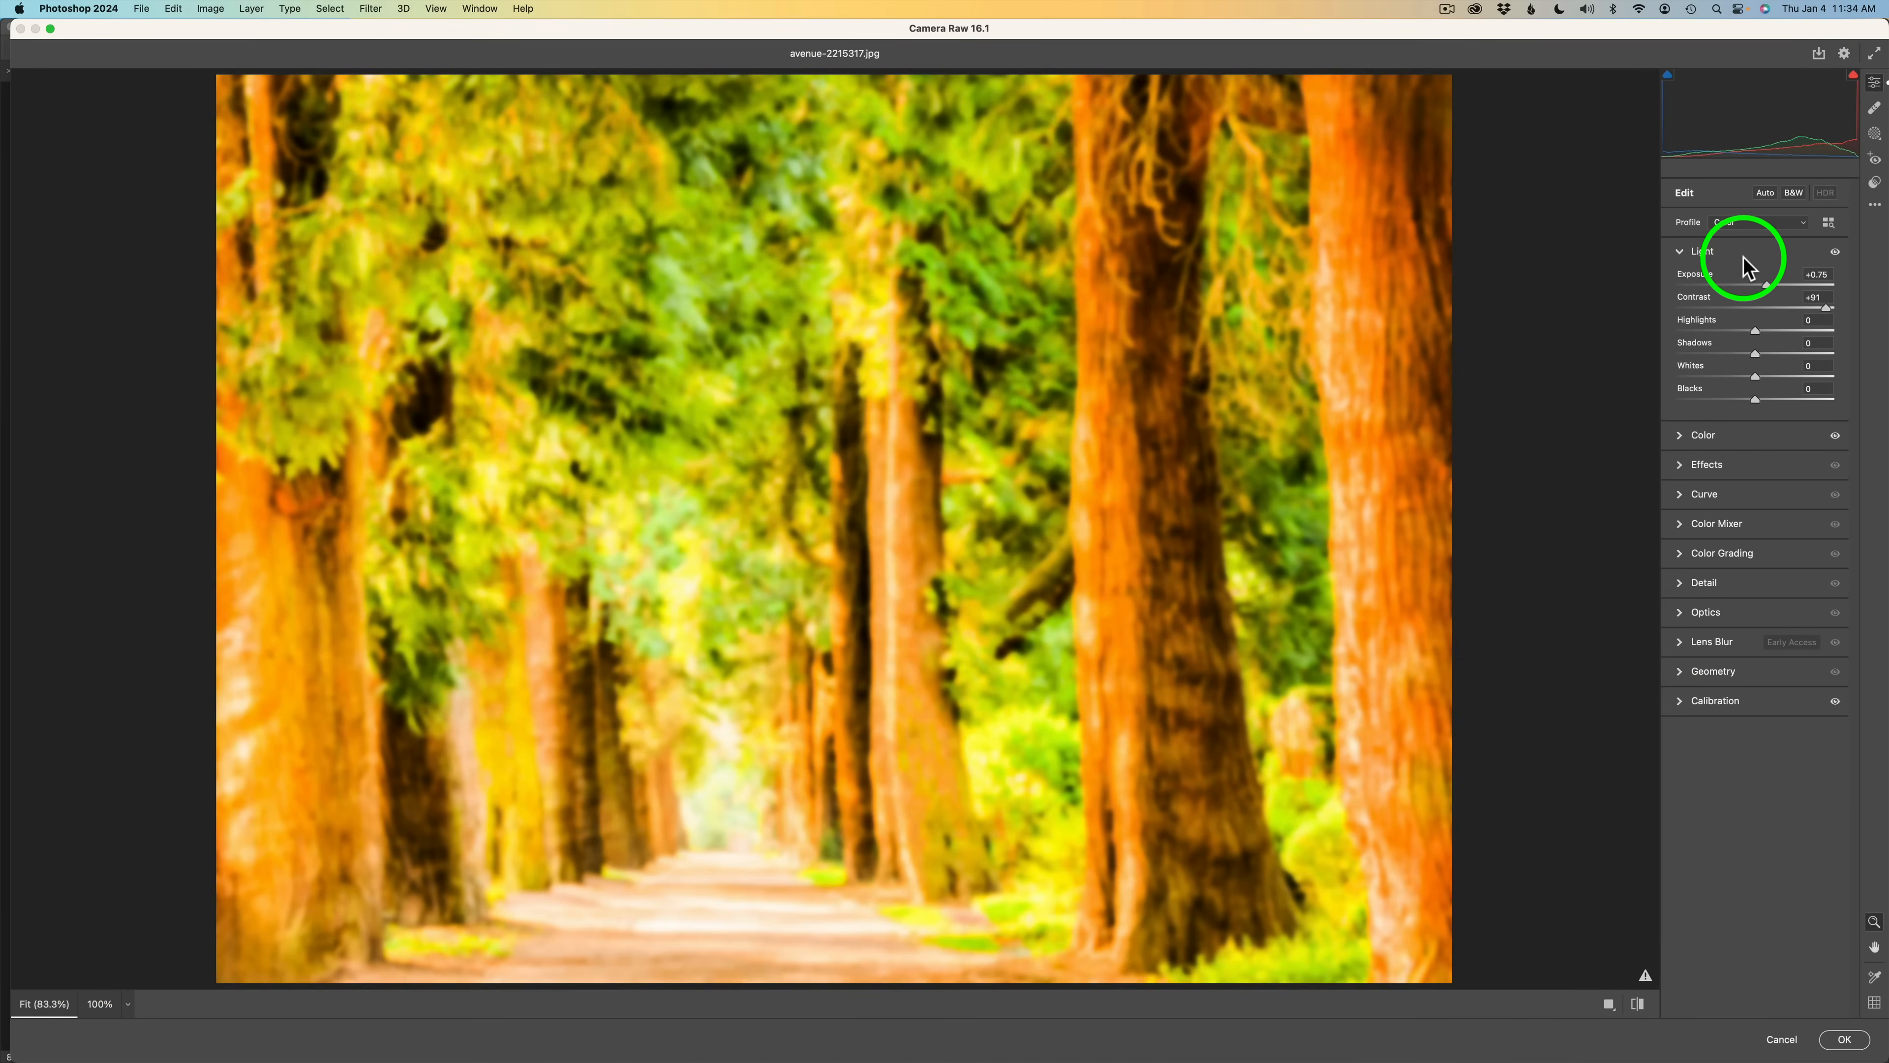
pyautogui.click(1847, 1041)
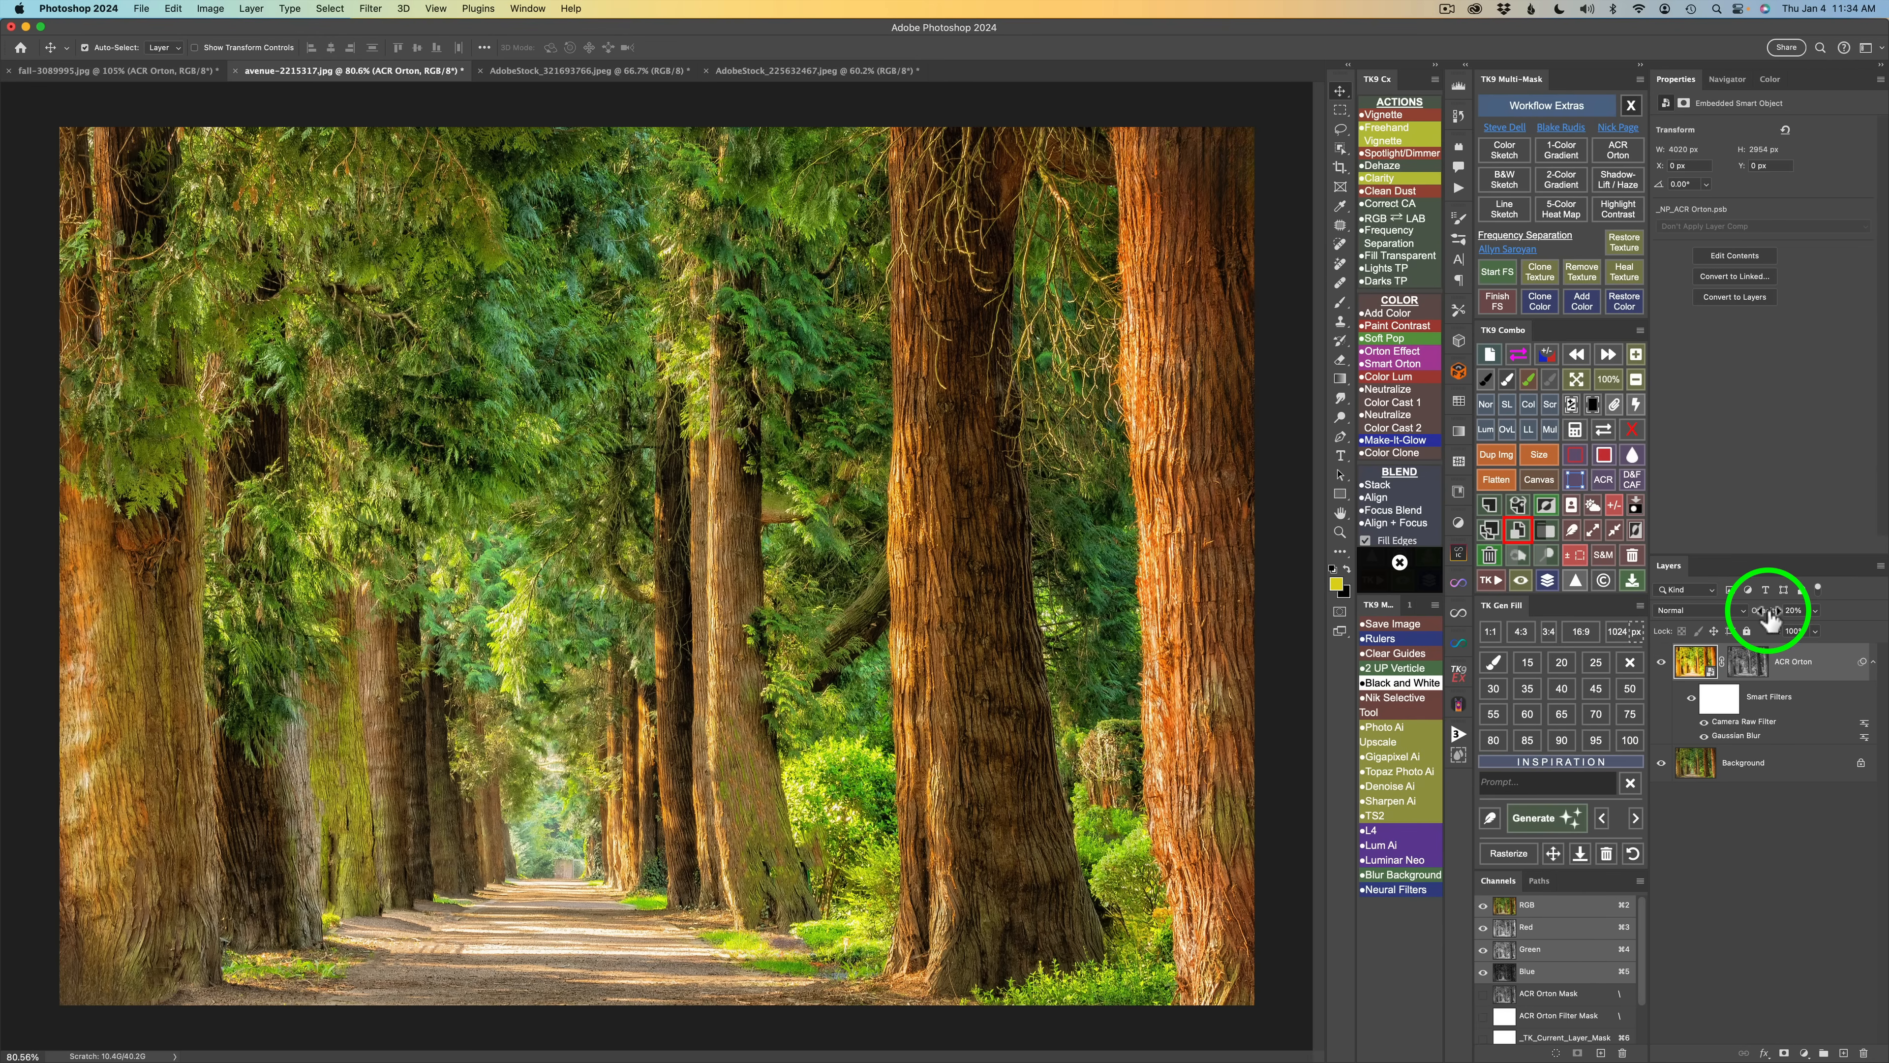
# Step: Compare the avenue photo with the ACR Orton layer hidden and shown, and raise the layer's opacity
pyautogui.click(1661, 667)
pyautogui.click(1662, 668)
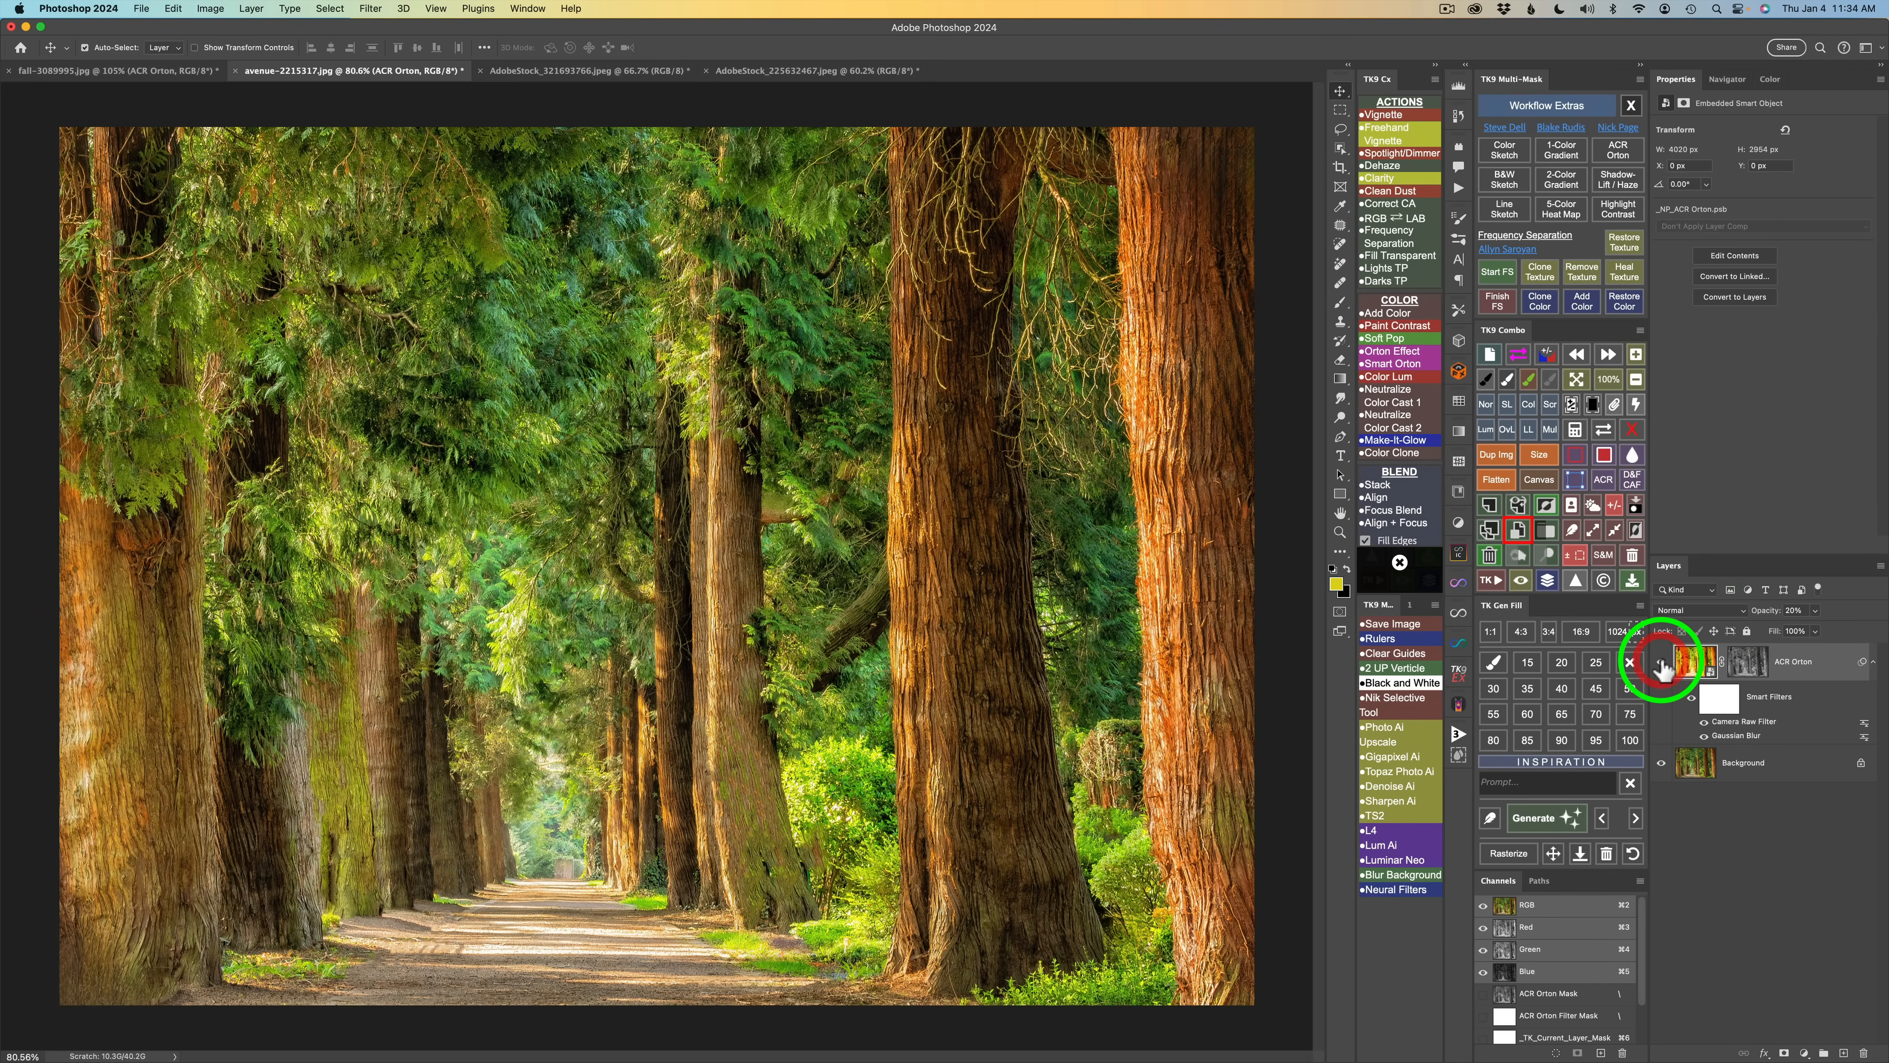
pyautogui.click(1663, 669)
pyautogui.click(1662, 669)
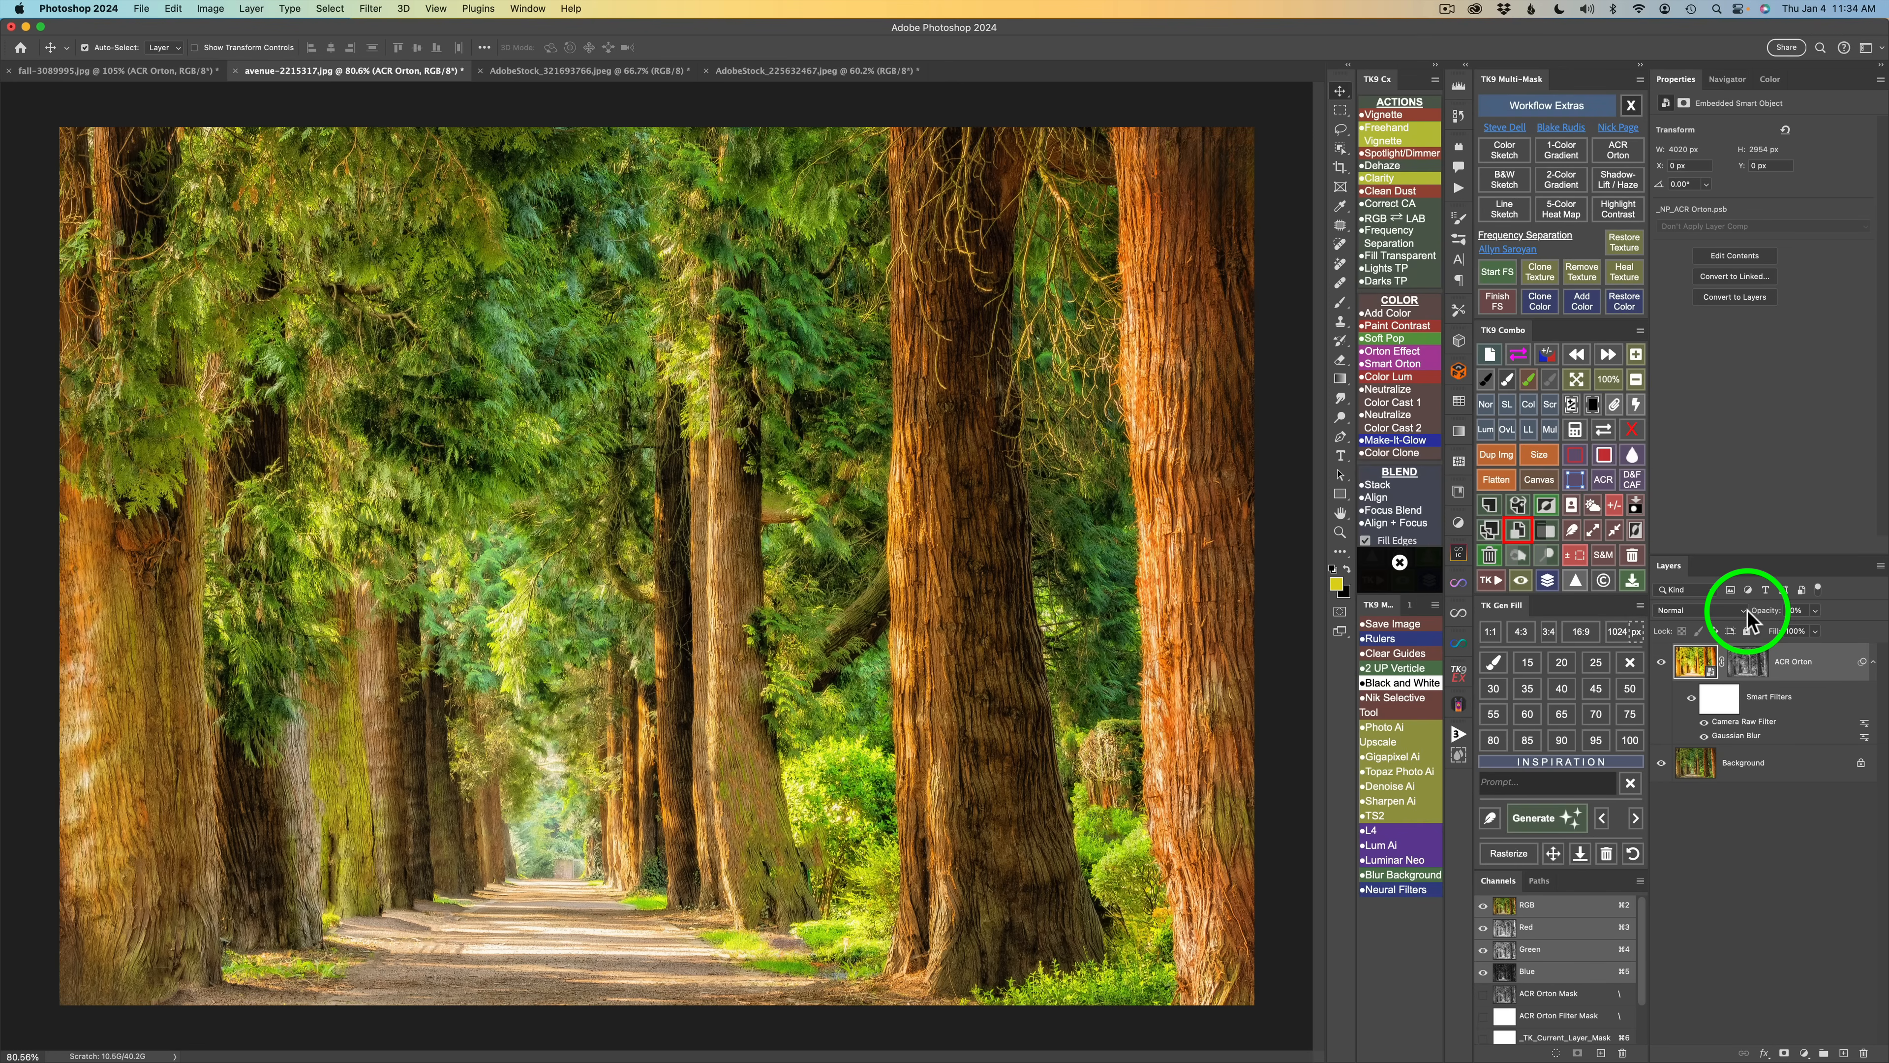
# Step: Lower the Exposure in the ACR Orton layer's Camera Raw filter to +0.15 and compare the result with the original
pyautogui.doubleClick(1760, 723)
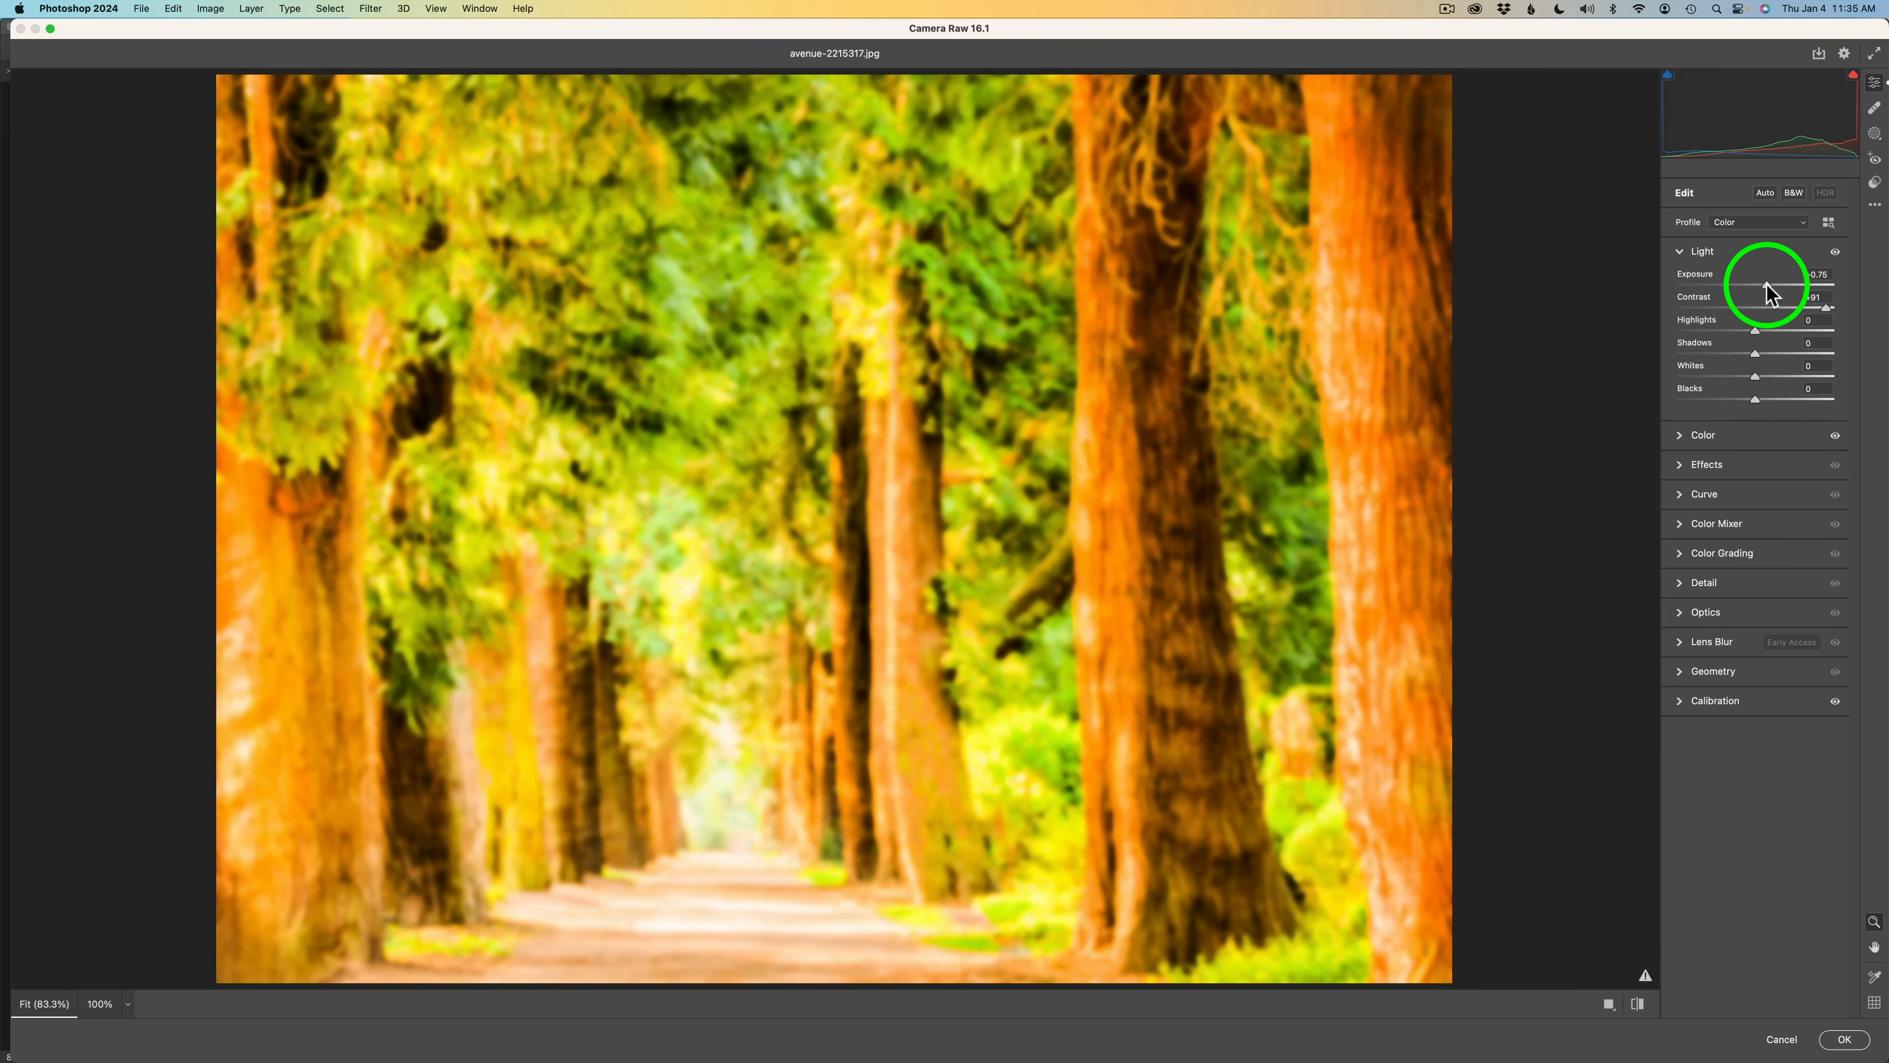
pyautogui.moveTo(1769, 292); pyautogui.dragTo(1760, 293)
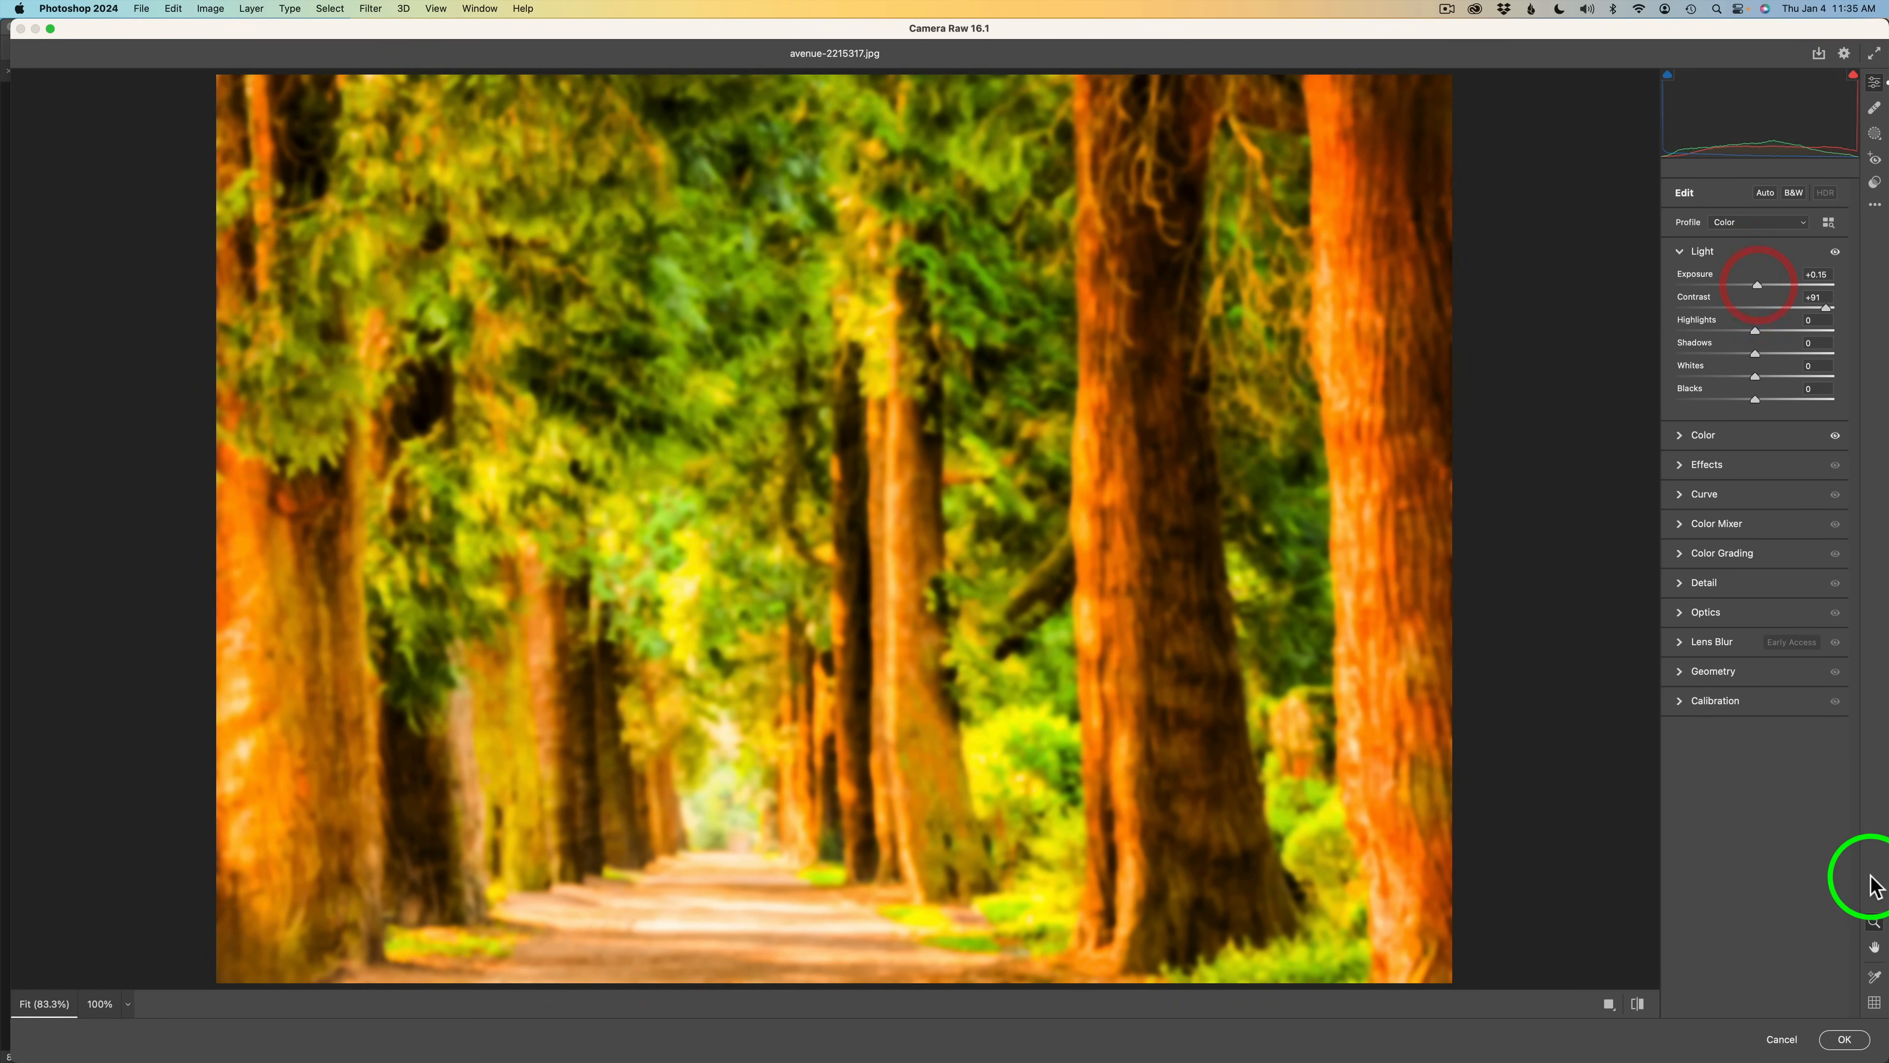
pyautogui.click(1847, 1042)
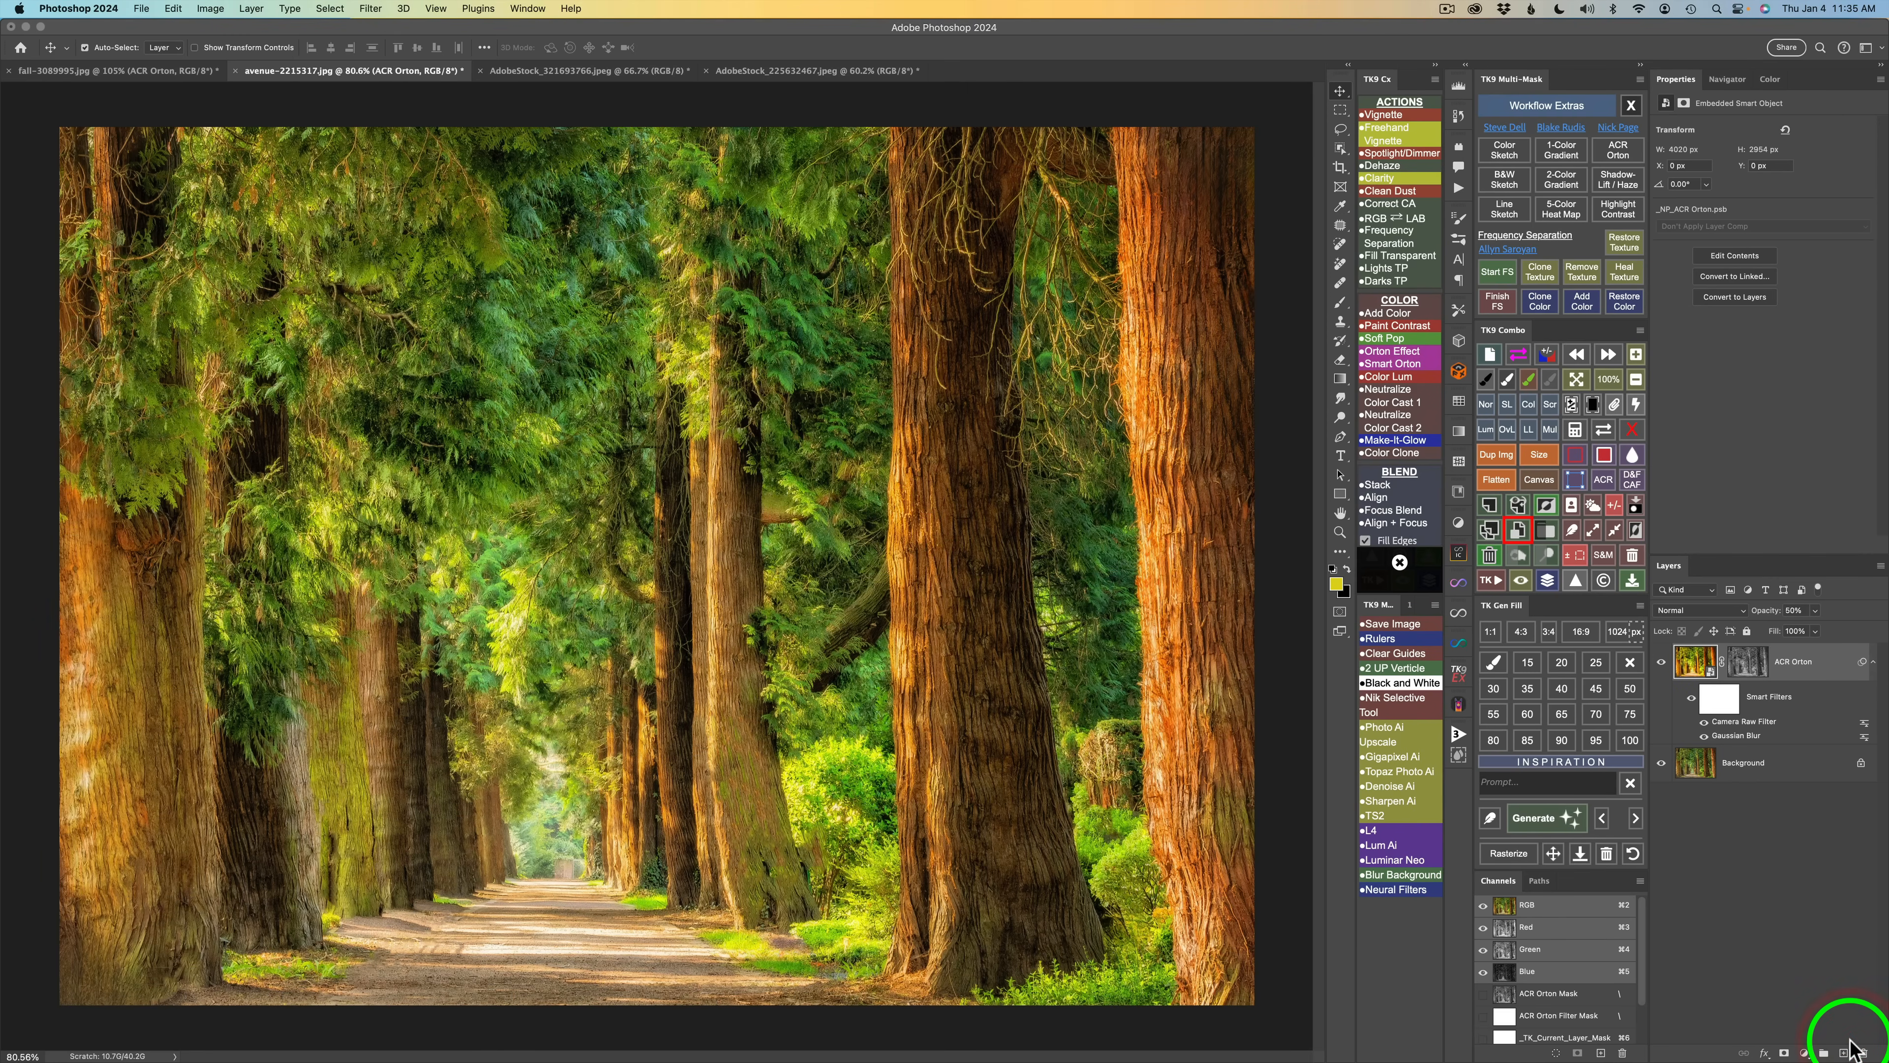
pyautogui.click(1662, 662)
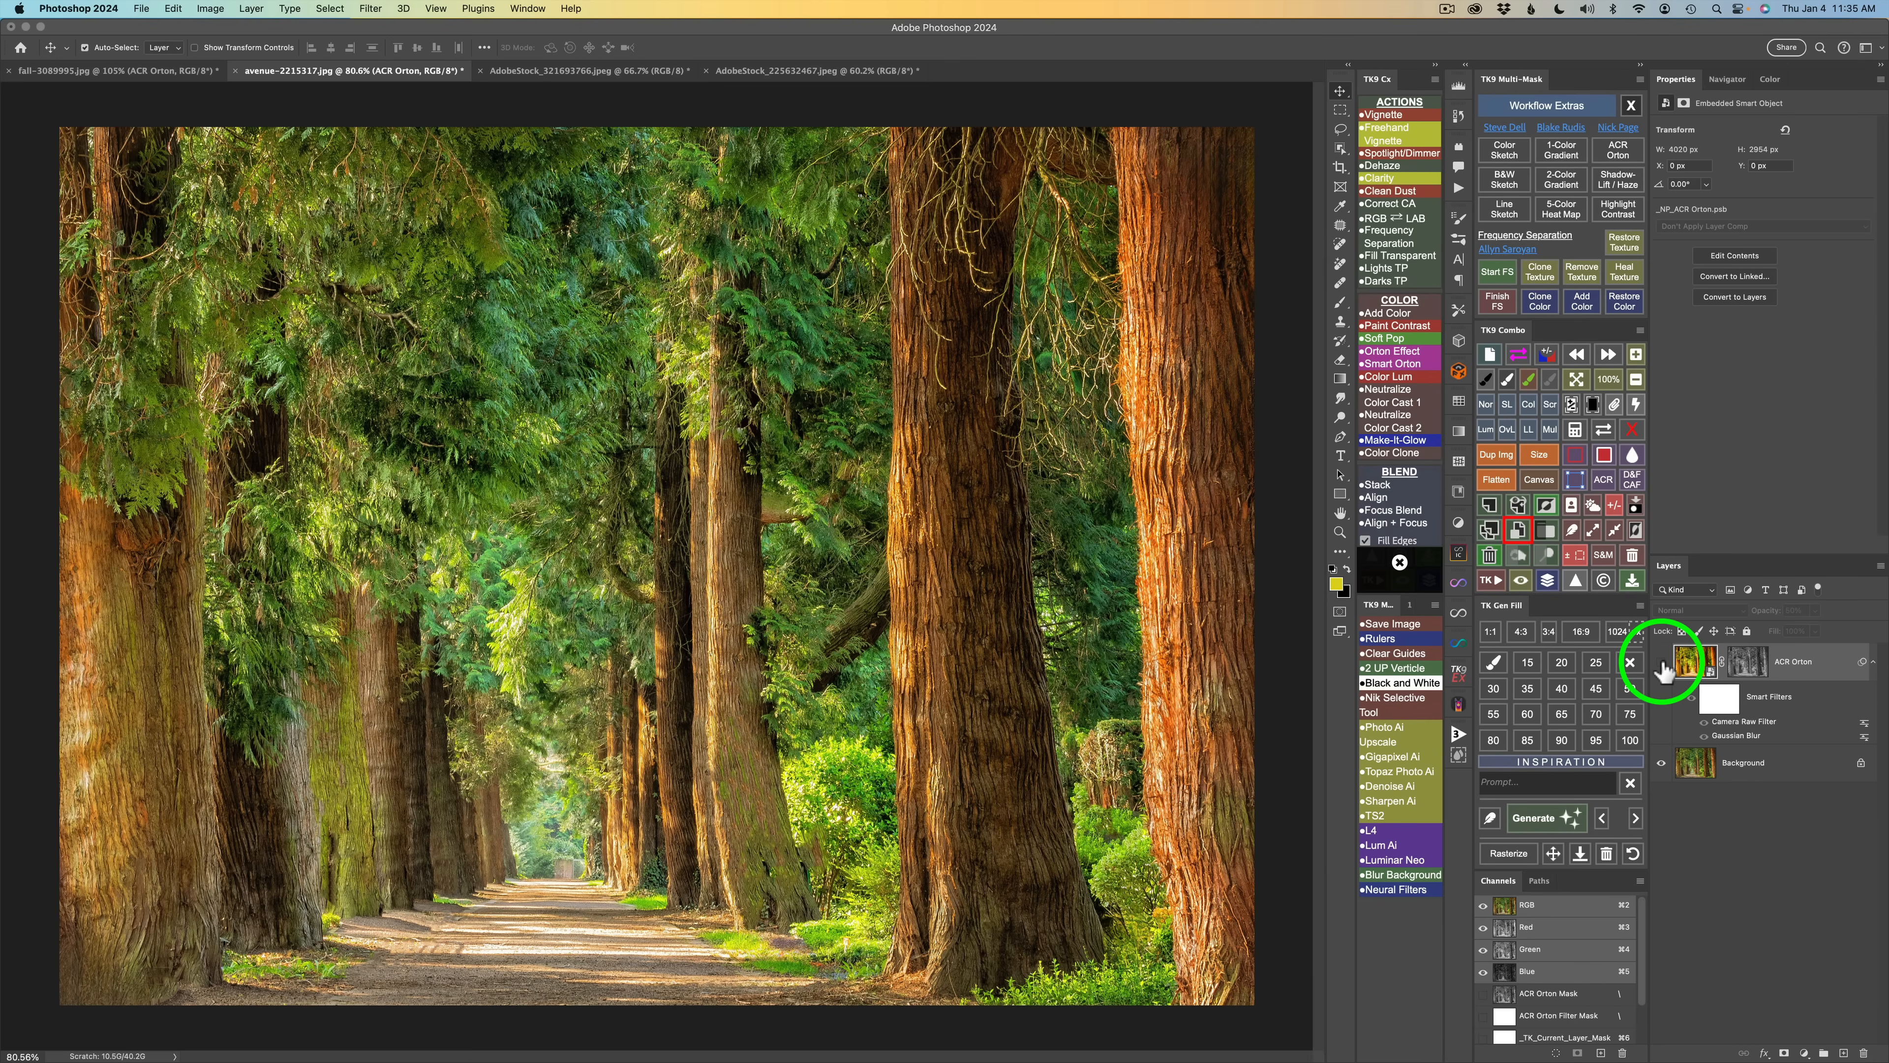
pyautogui.click(1662, 662)
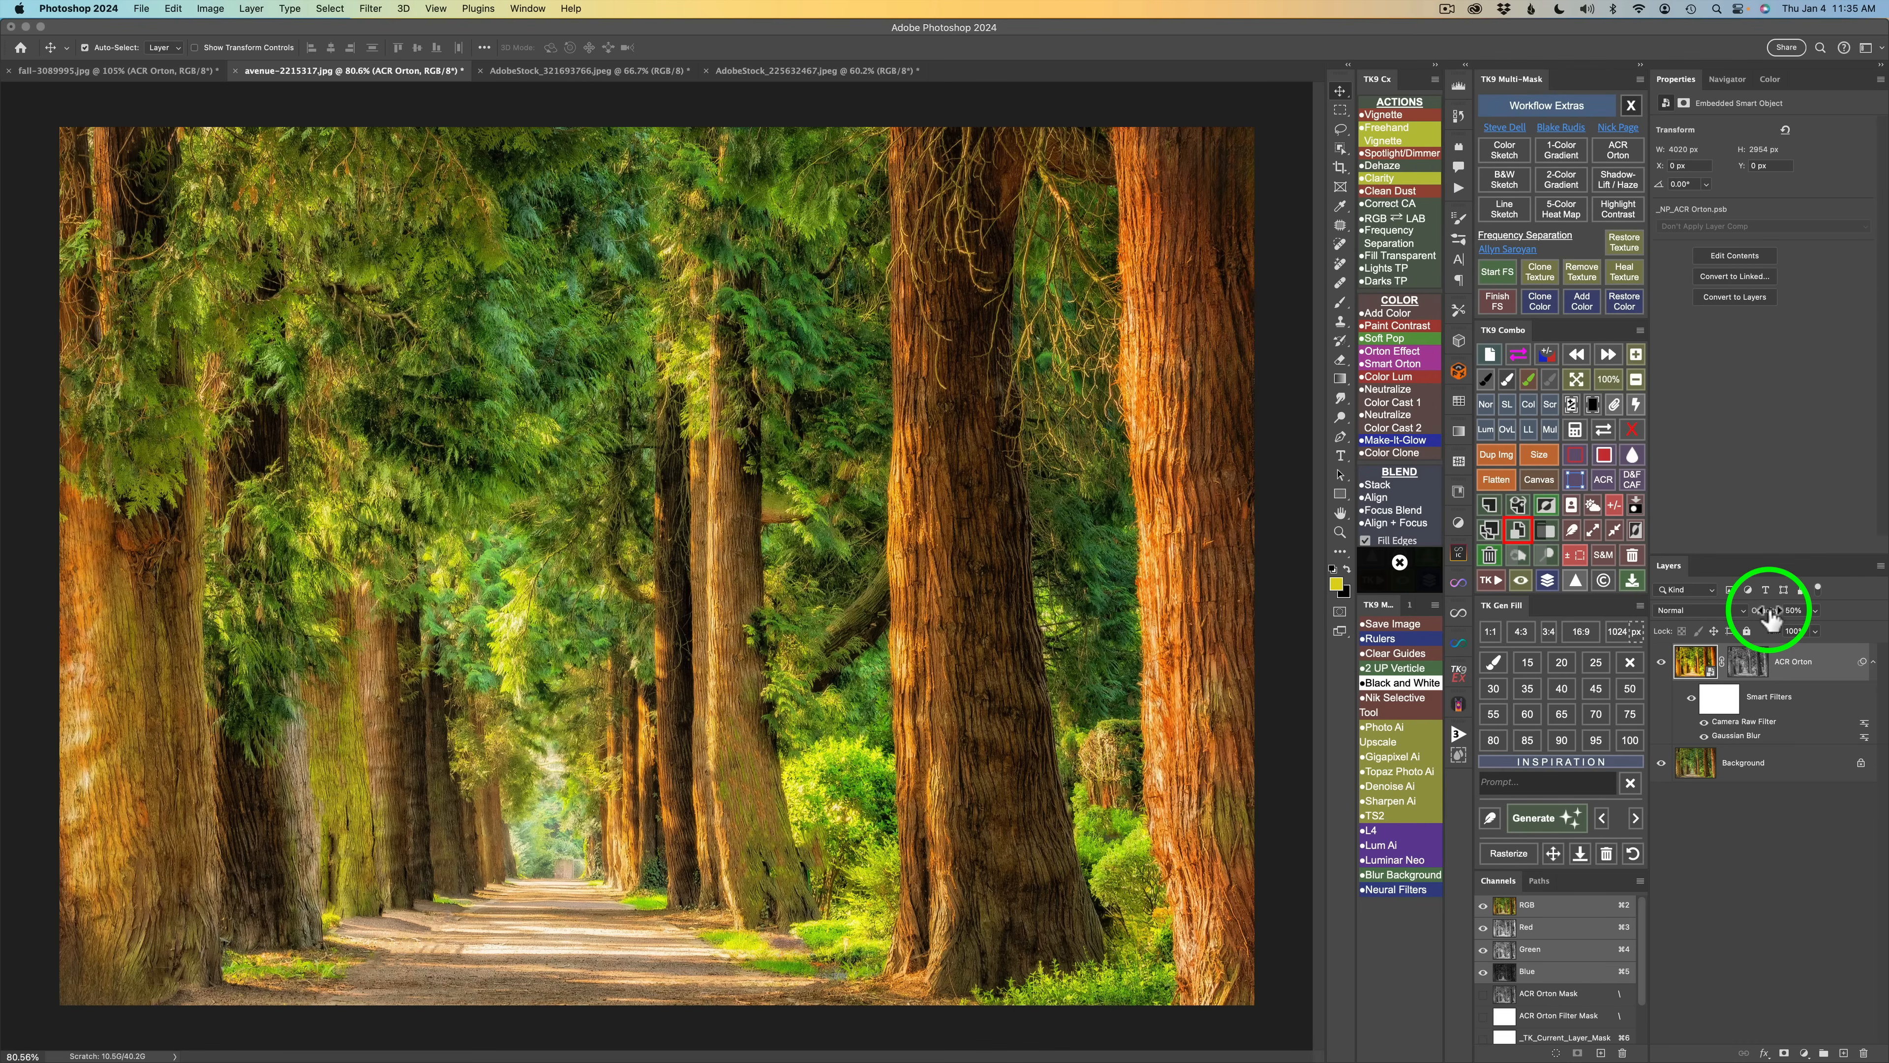
# Step: Reduce the ACR Orton layer's opacity to 30% and compare the avenue photo with the layer hidden and shown
pyautogui.moveTo(1772, 617); pyautogui.dragTo(1764, 617)
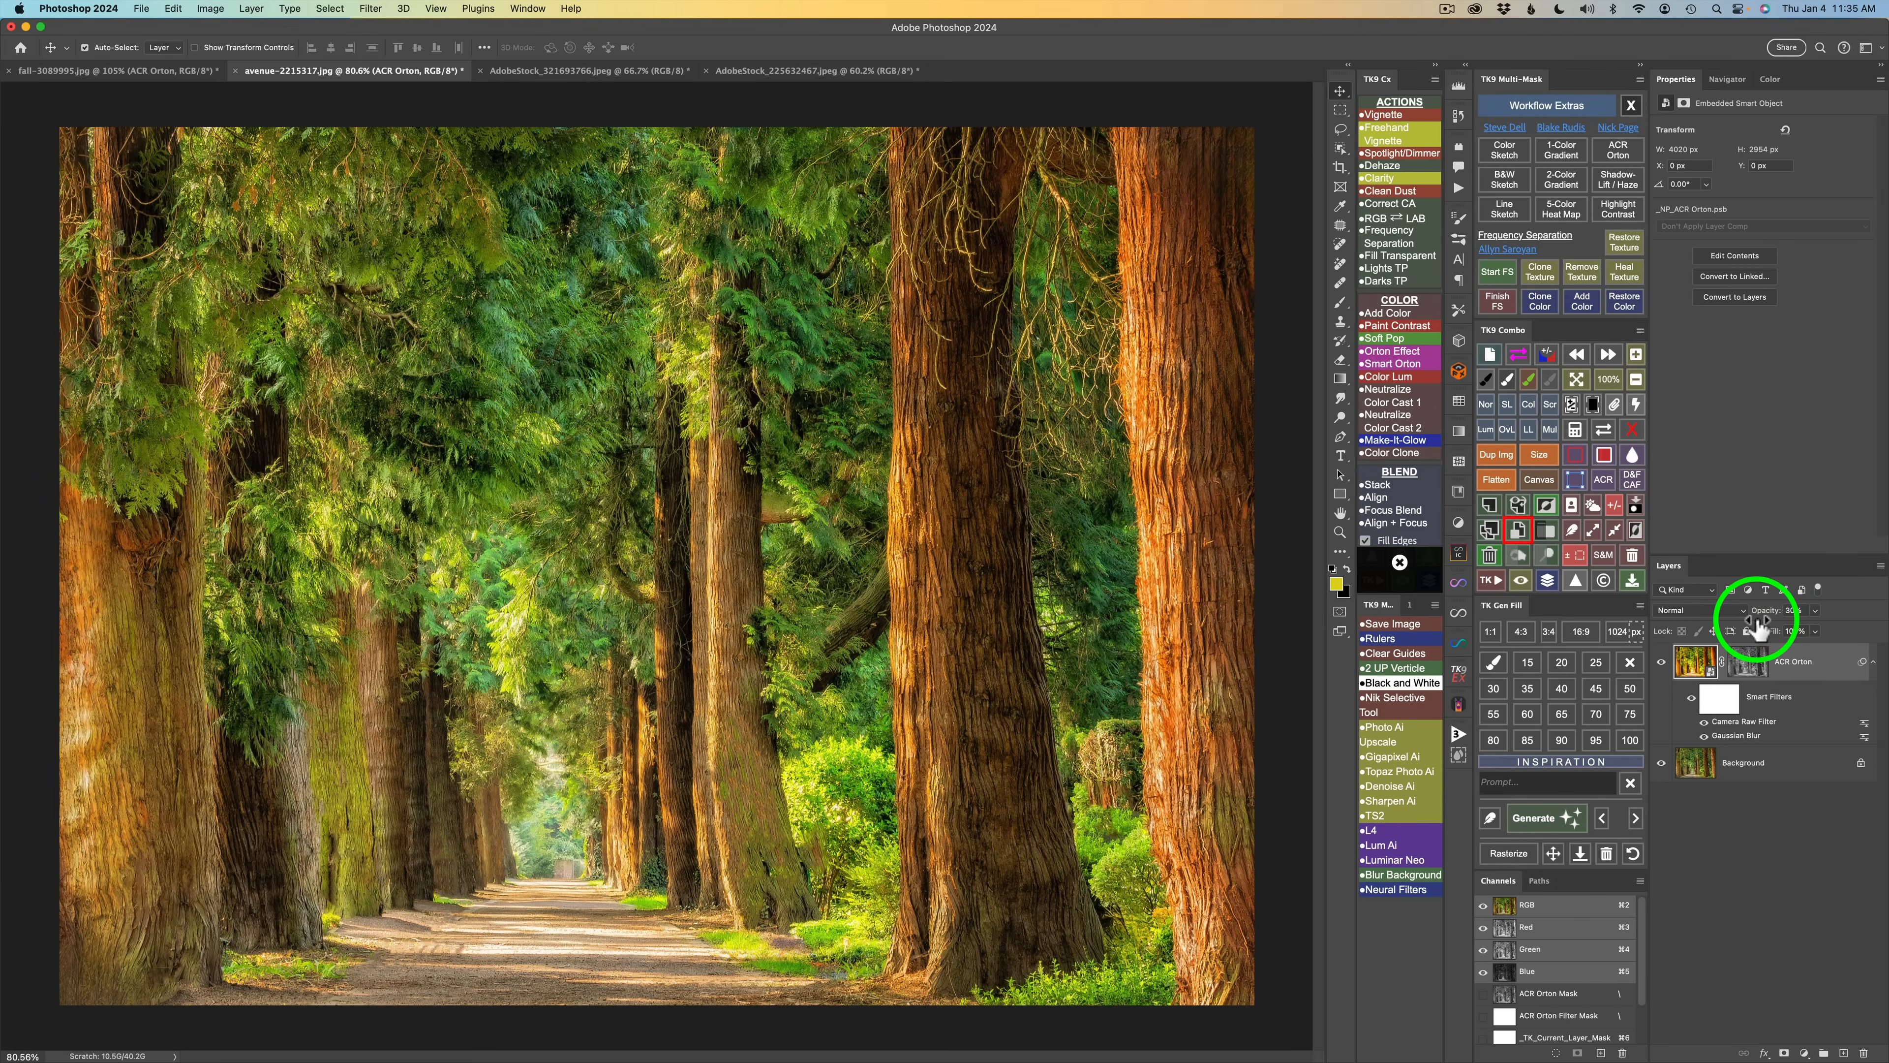
pyautogui.click(1663, 665)
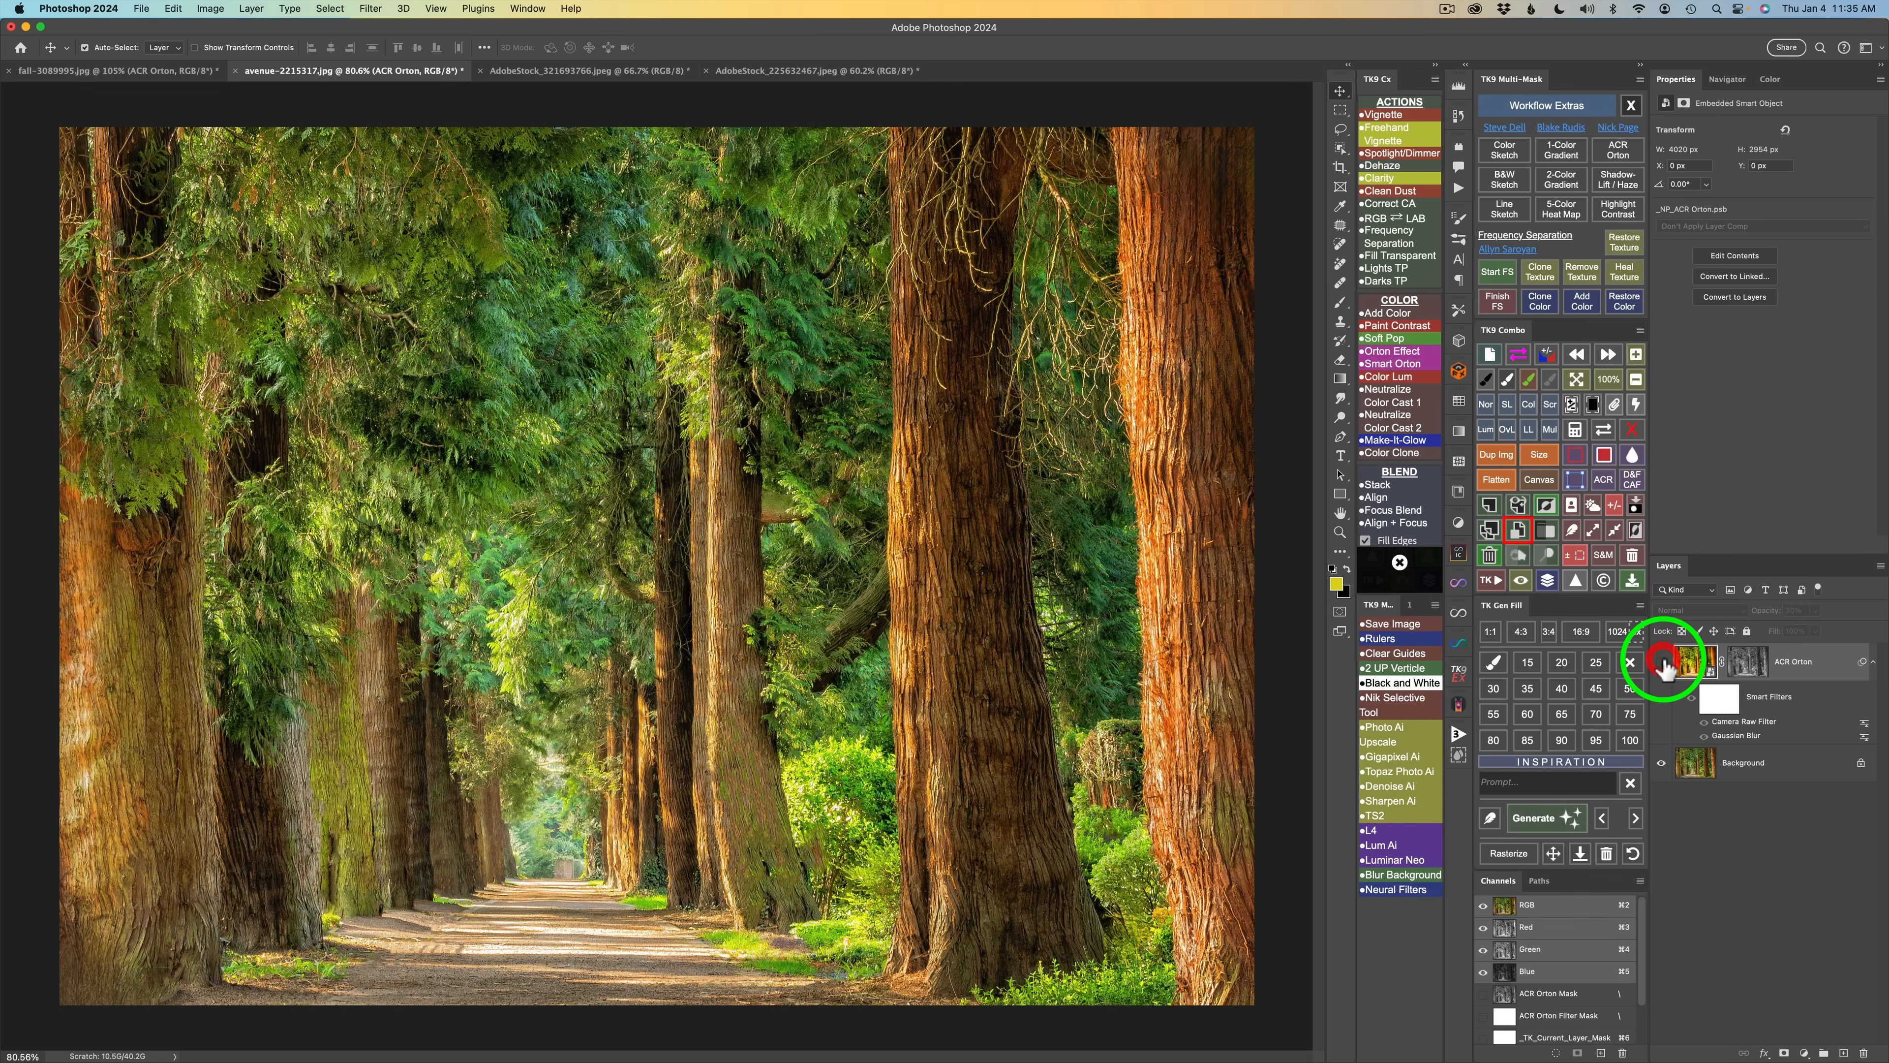
pyautogui.click(1663, 664)
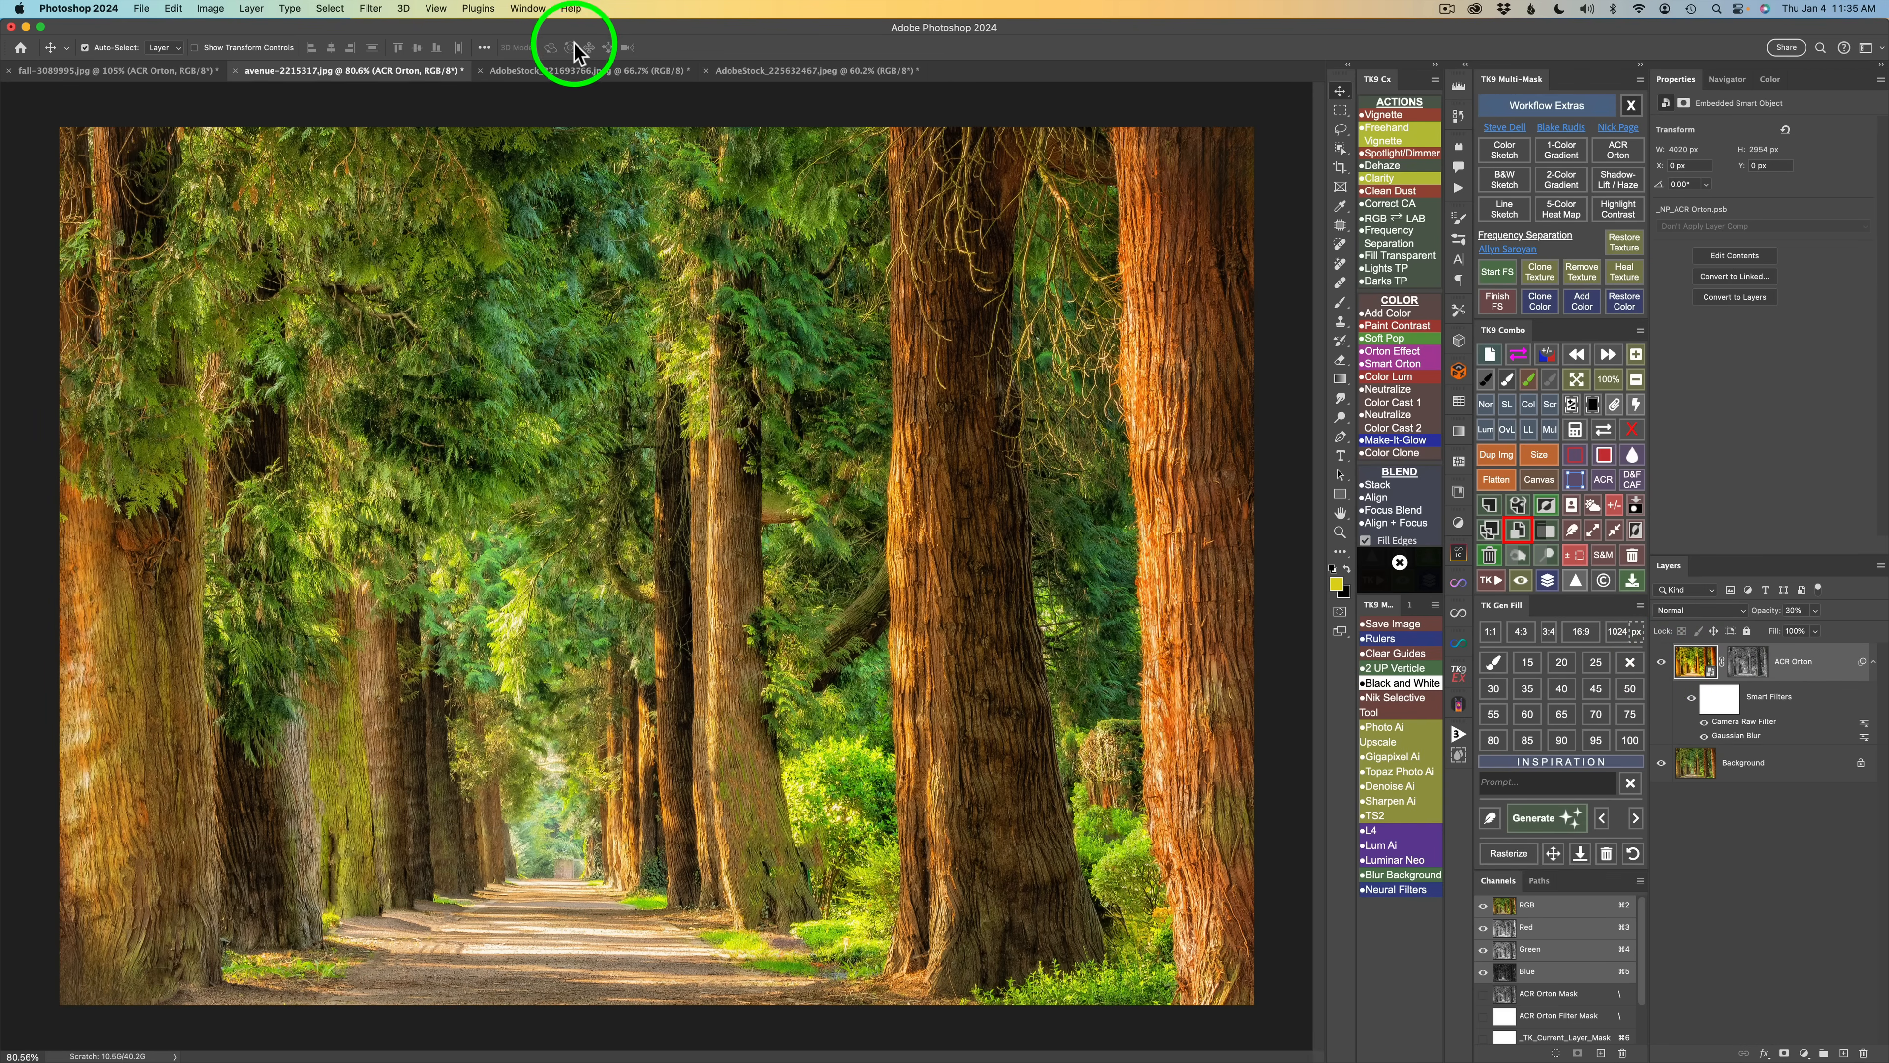
# Step: Run the Smart Orton action on the horses photo, accepting the preset 20.6-pixel Gaussian Blur
pyautogui.click(595, 71)
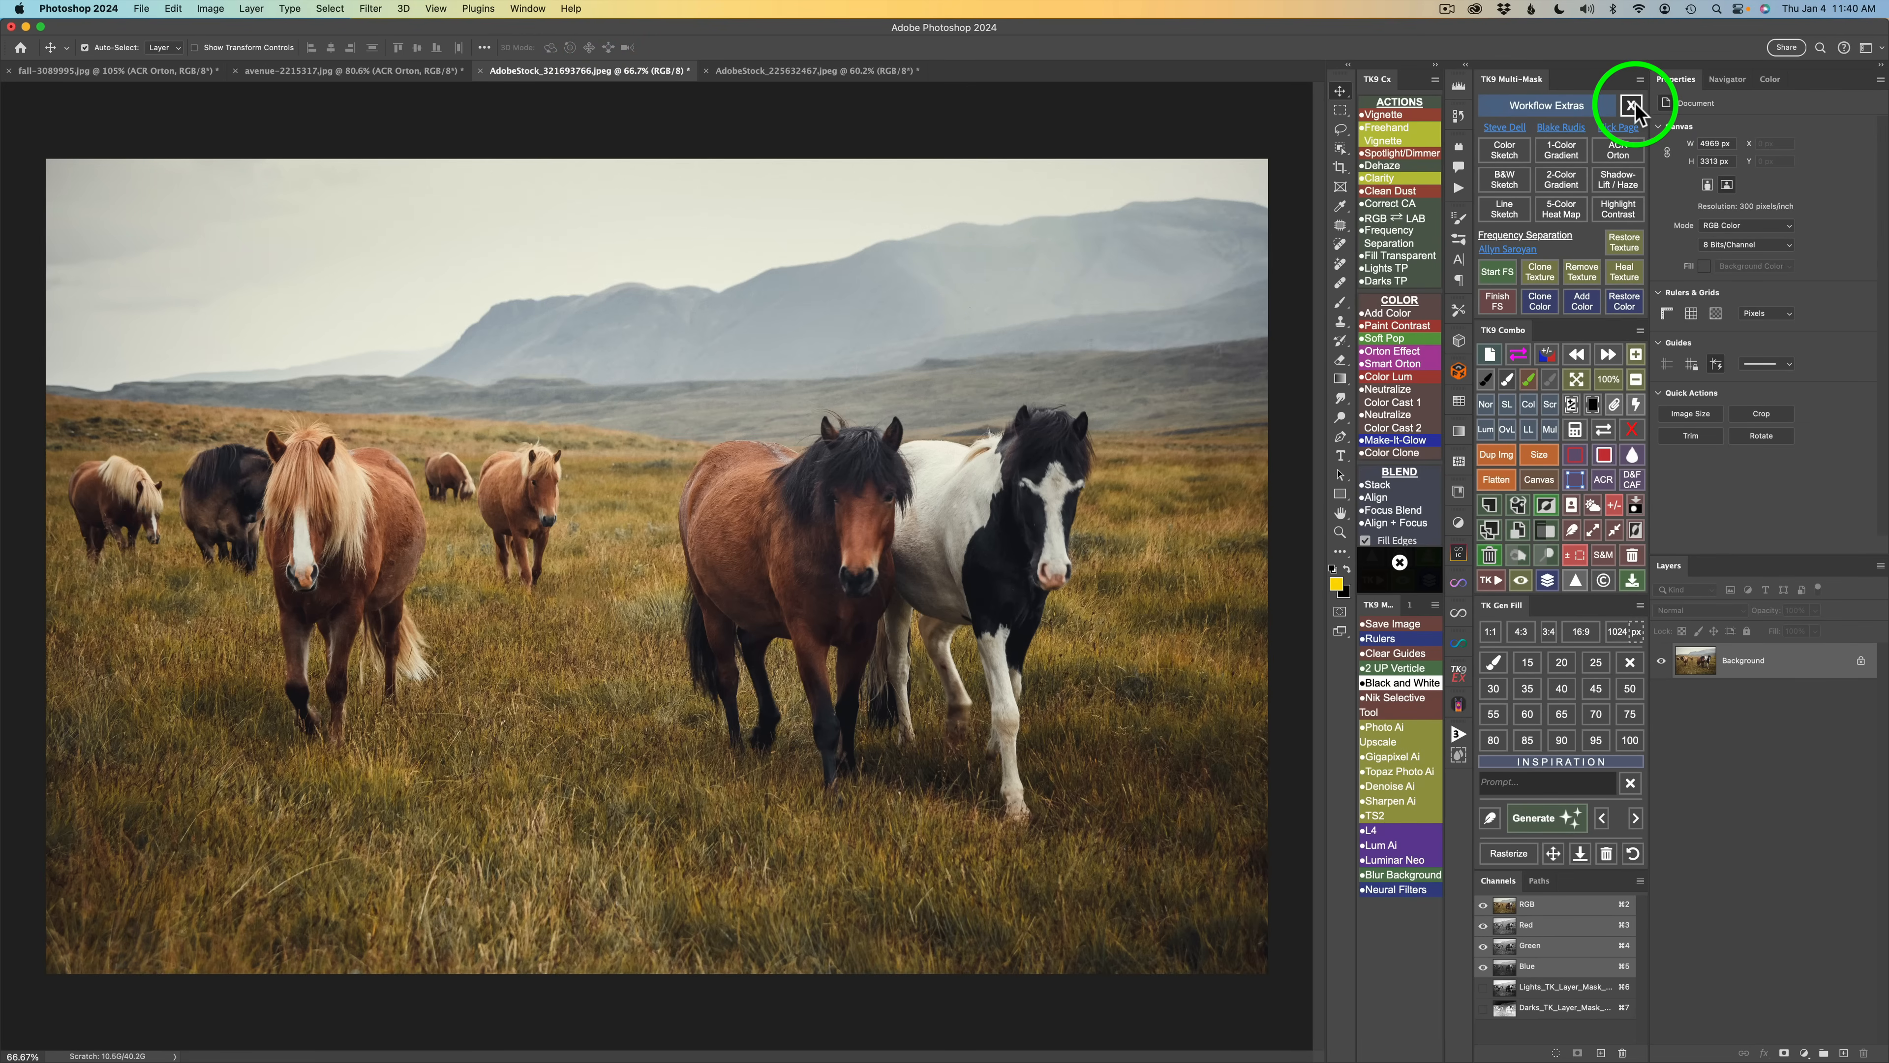
pyautogui.click(1630, 104)
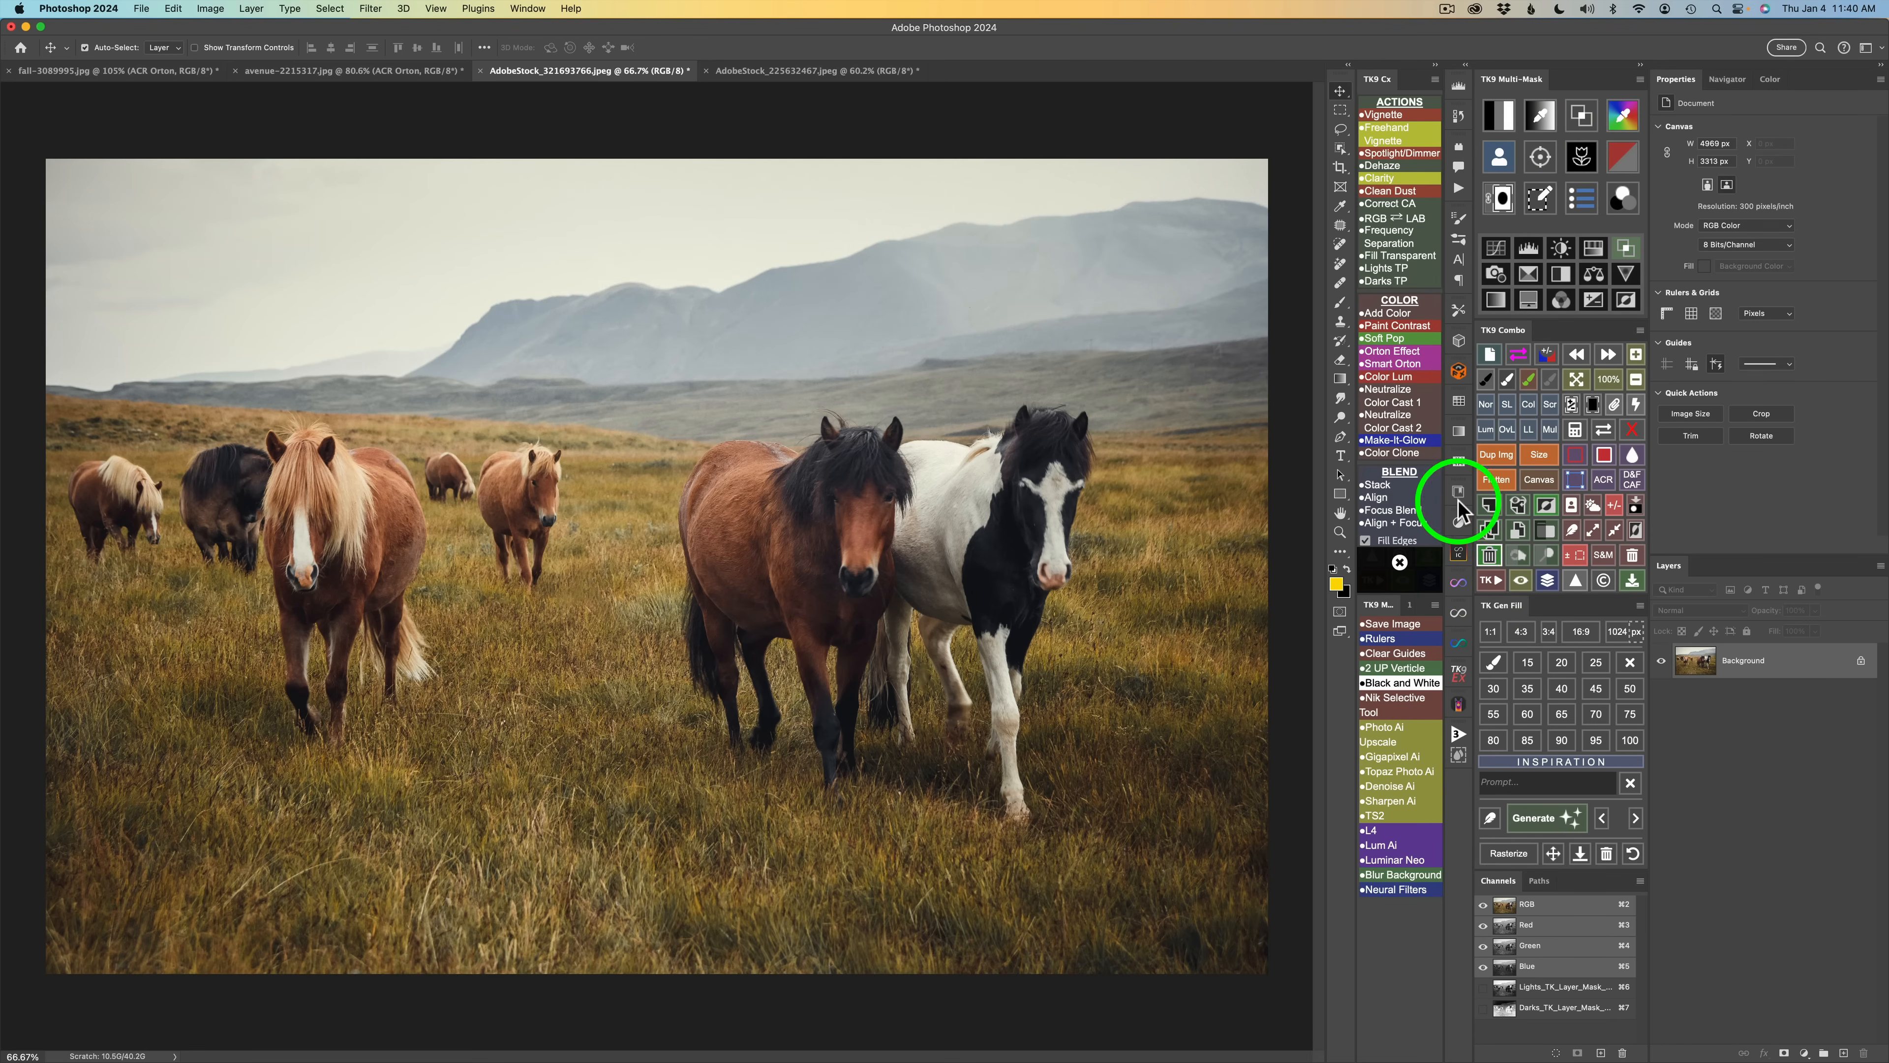
pyautogui.click(1396, 365)
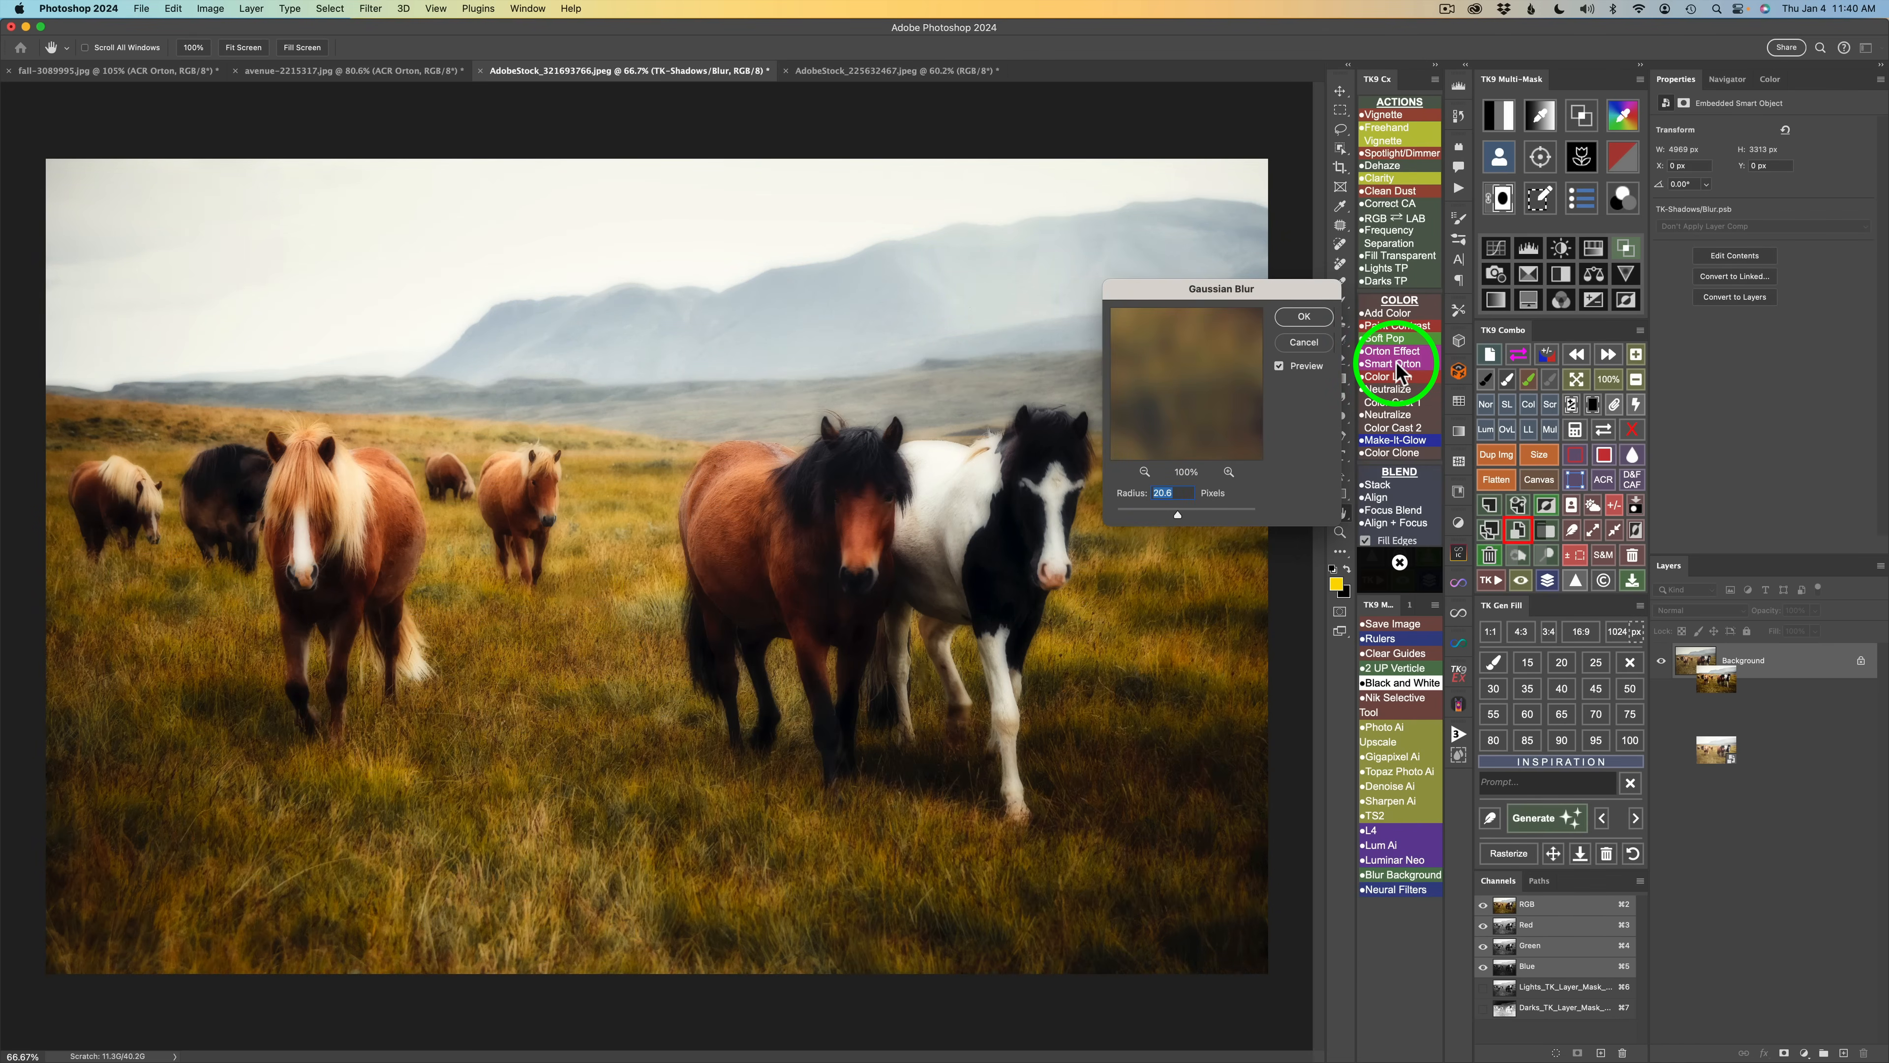
pyautogui.click(1304, 318)
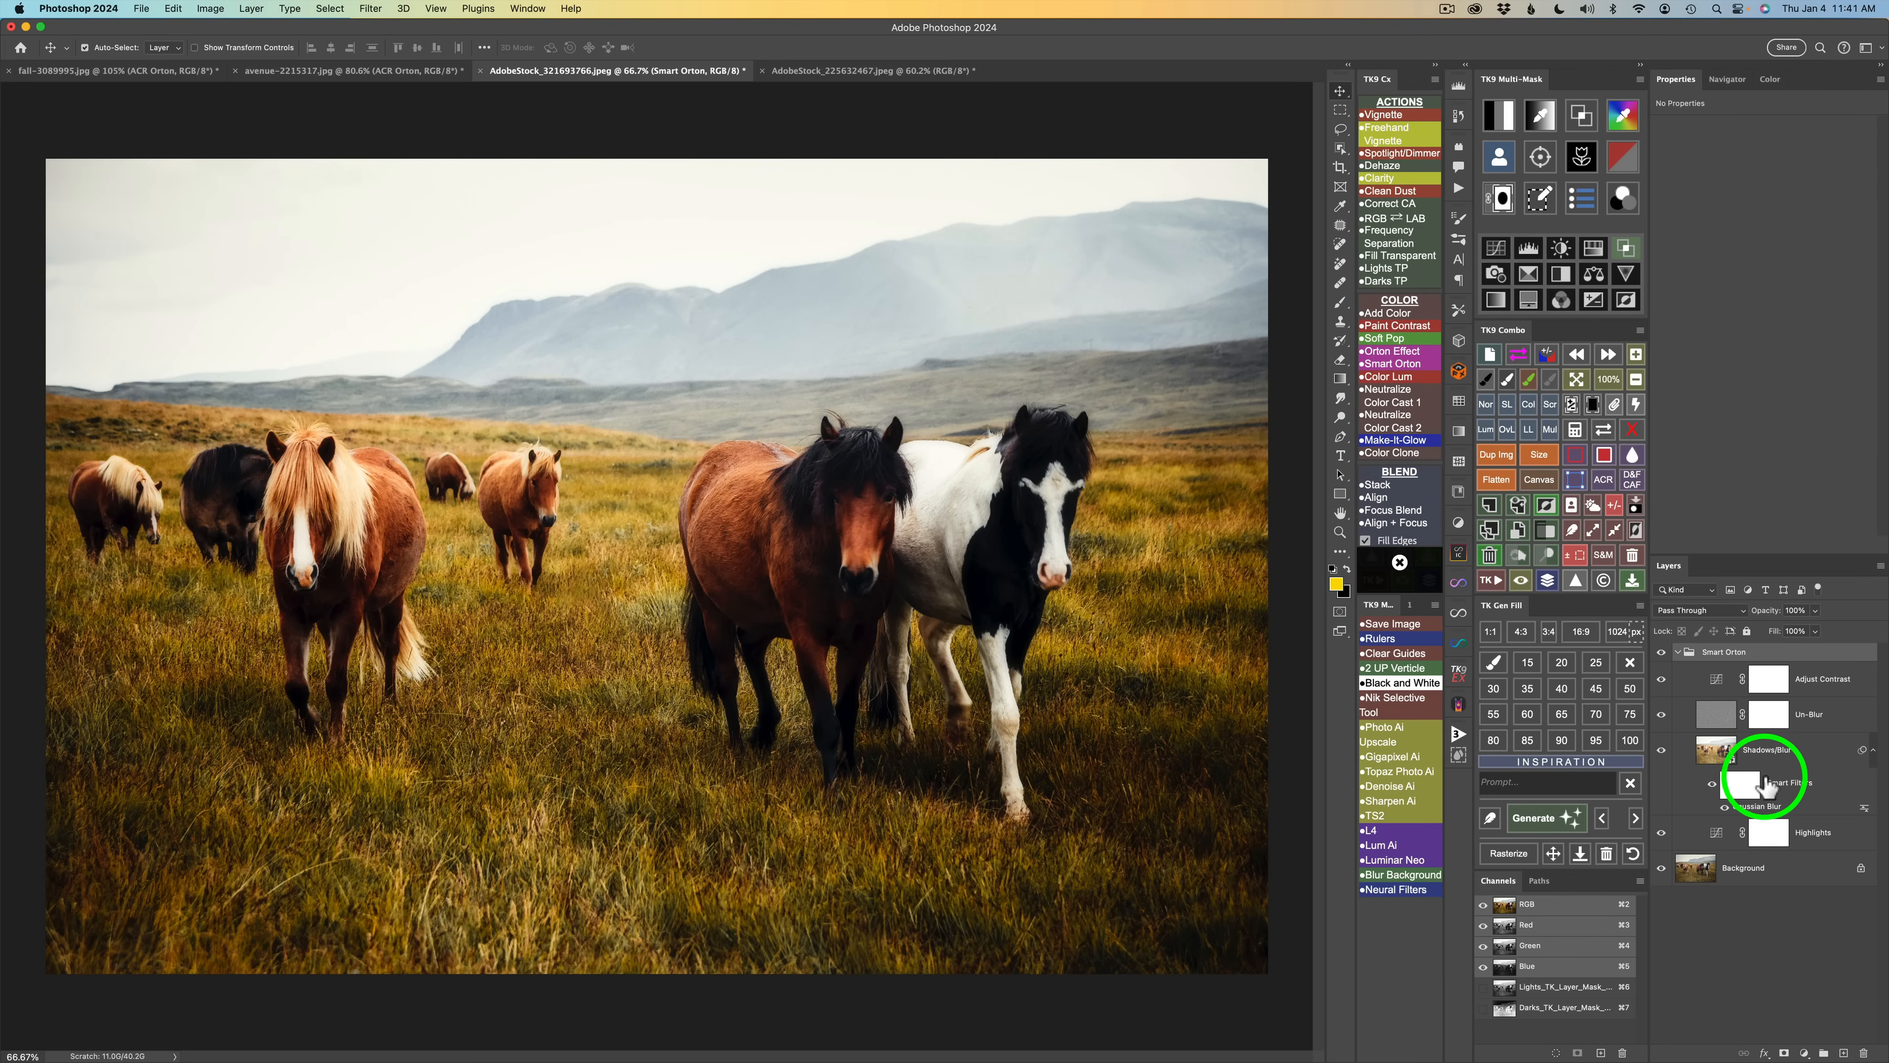
# Step: Lower the Shadows/Blur layer's opacity to 70% and the Highlights layer's to 80%, comparing the Smart Orton group with the original
pyautogui.click(1719, 755)
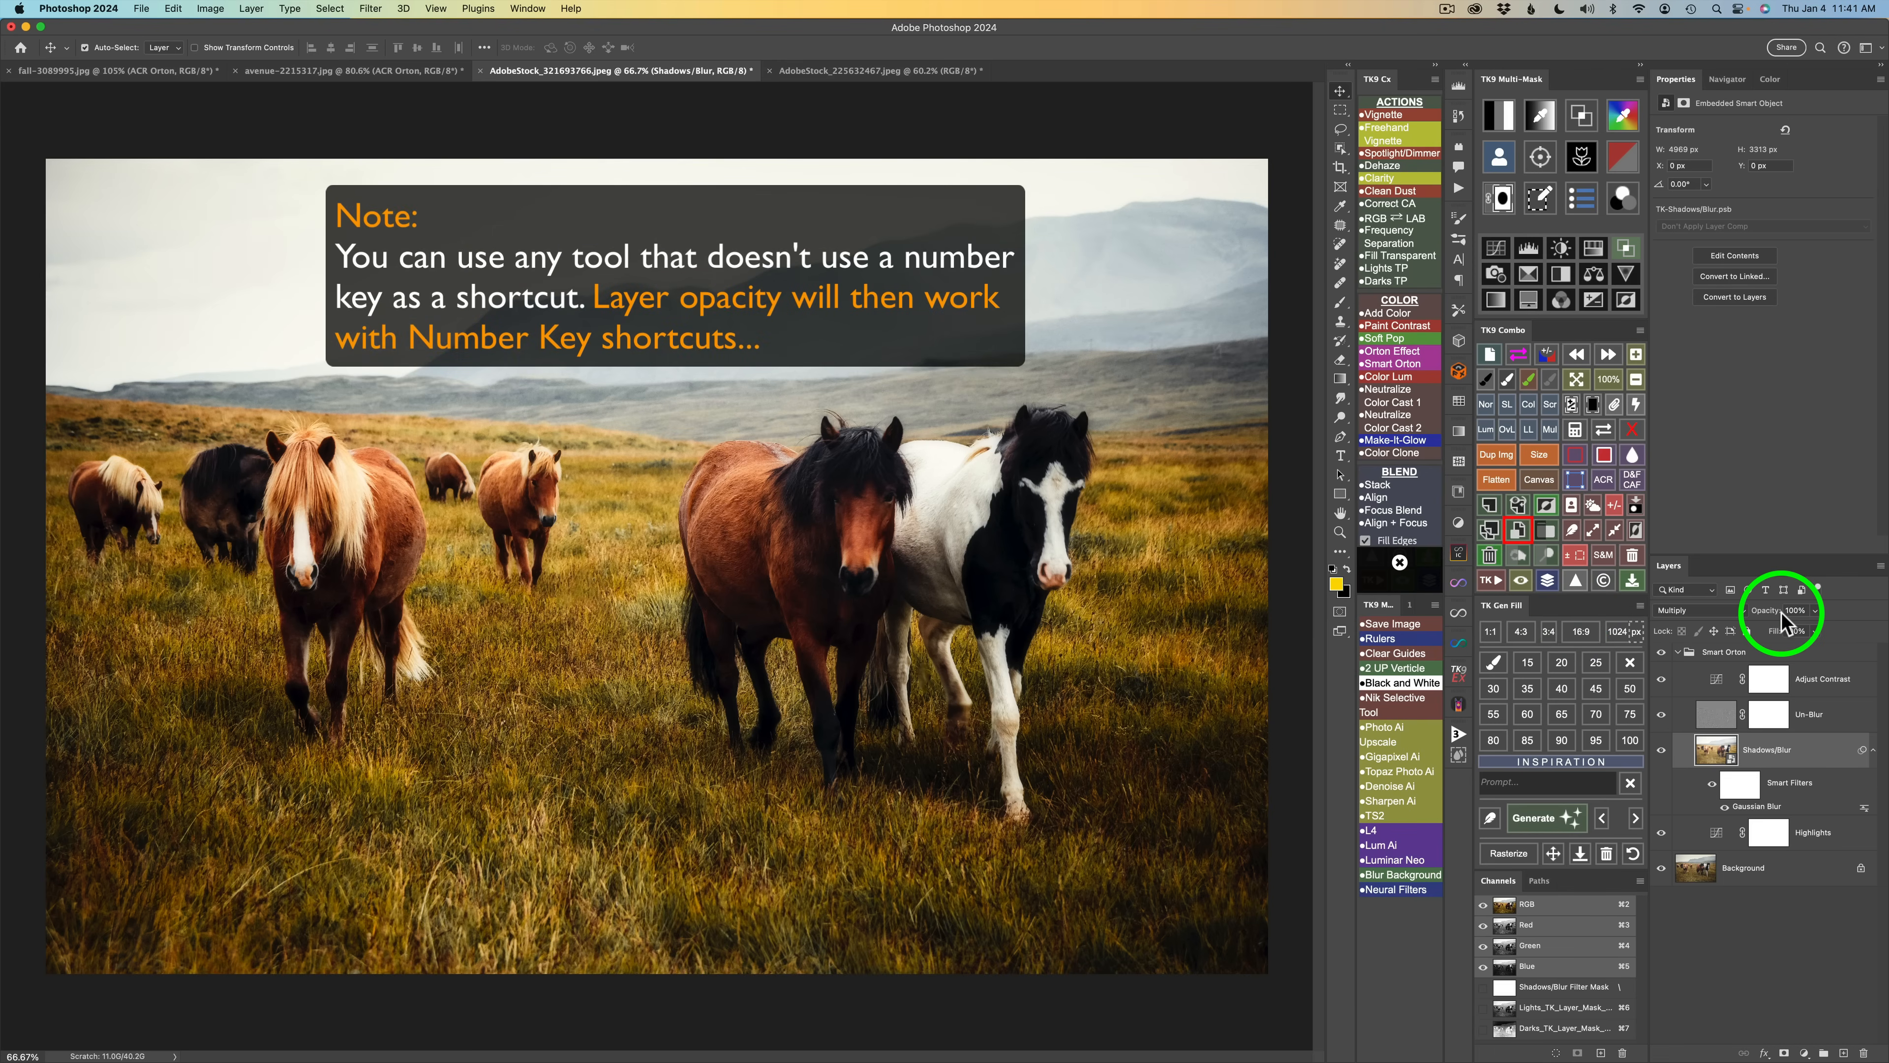
pyautogui.press('9')
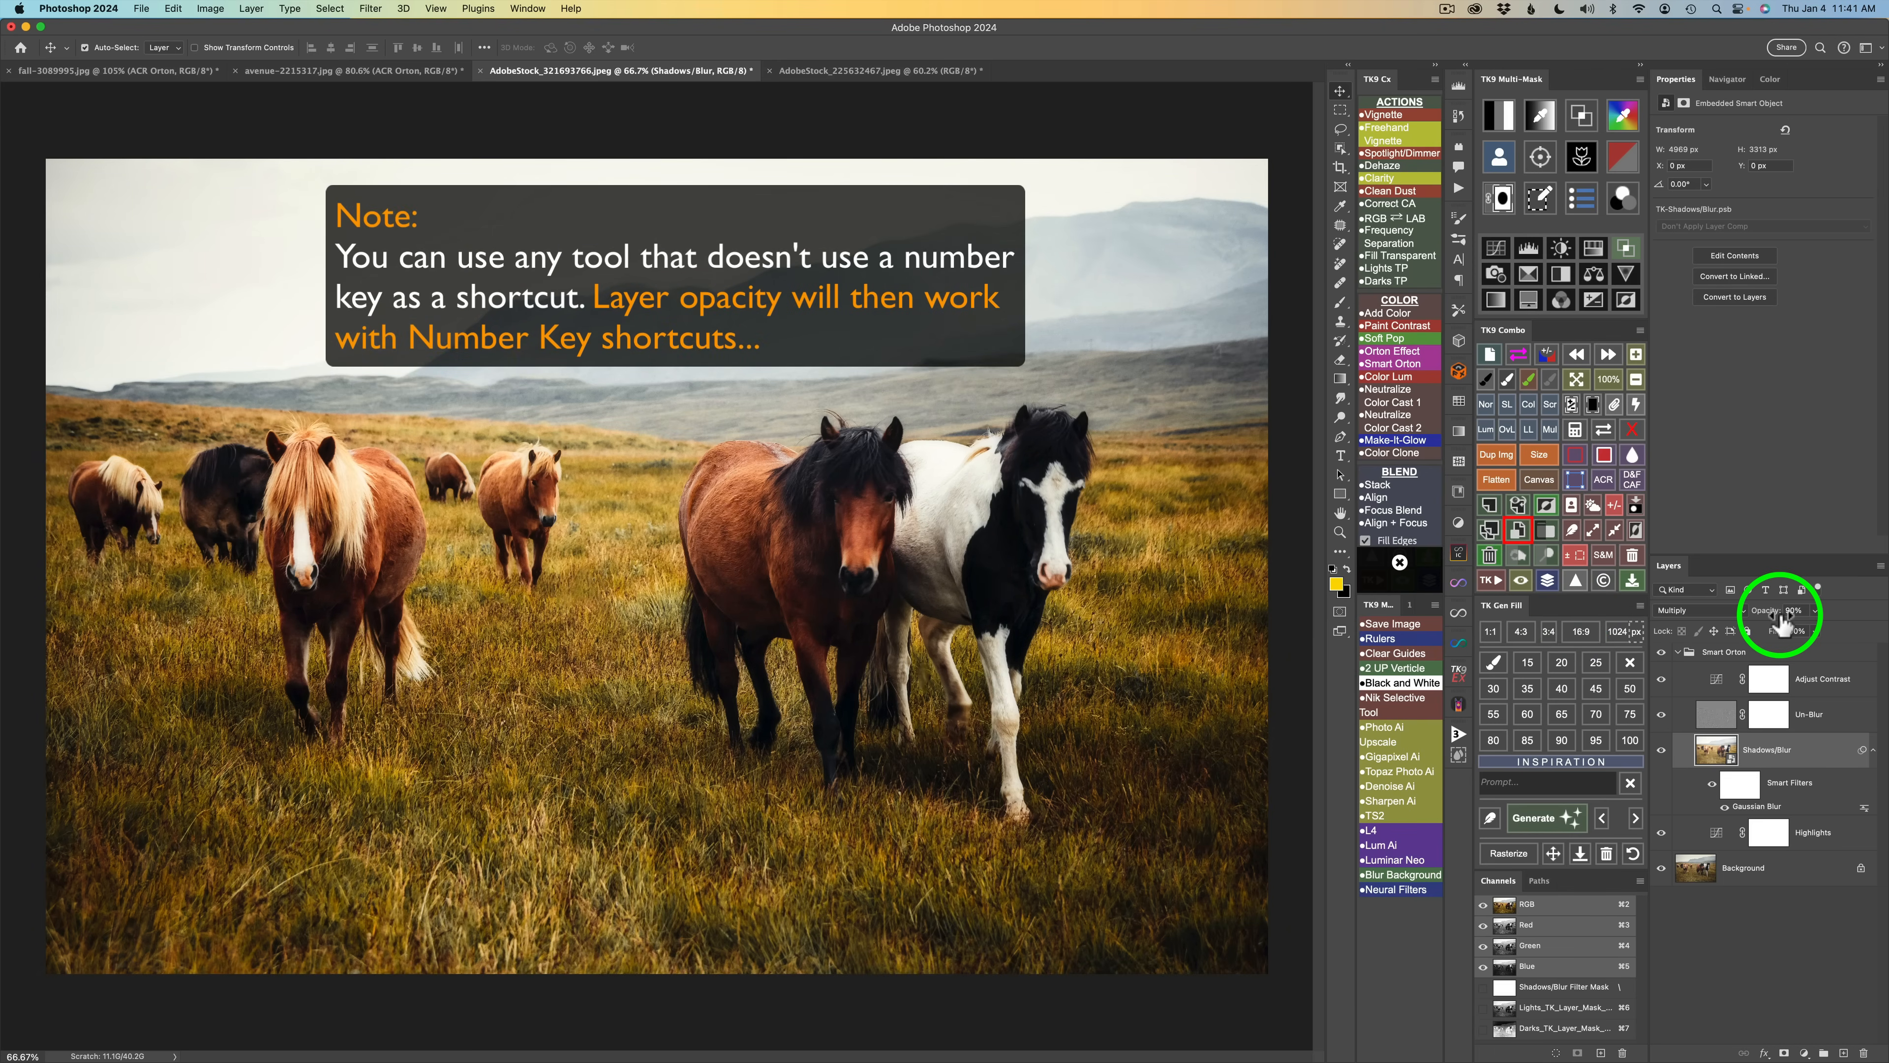
pyautogui.press('8')
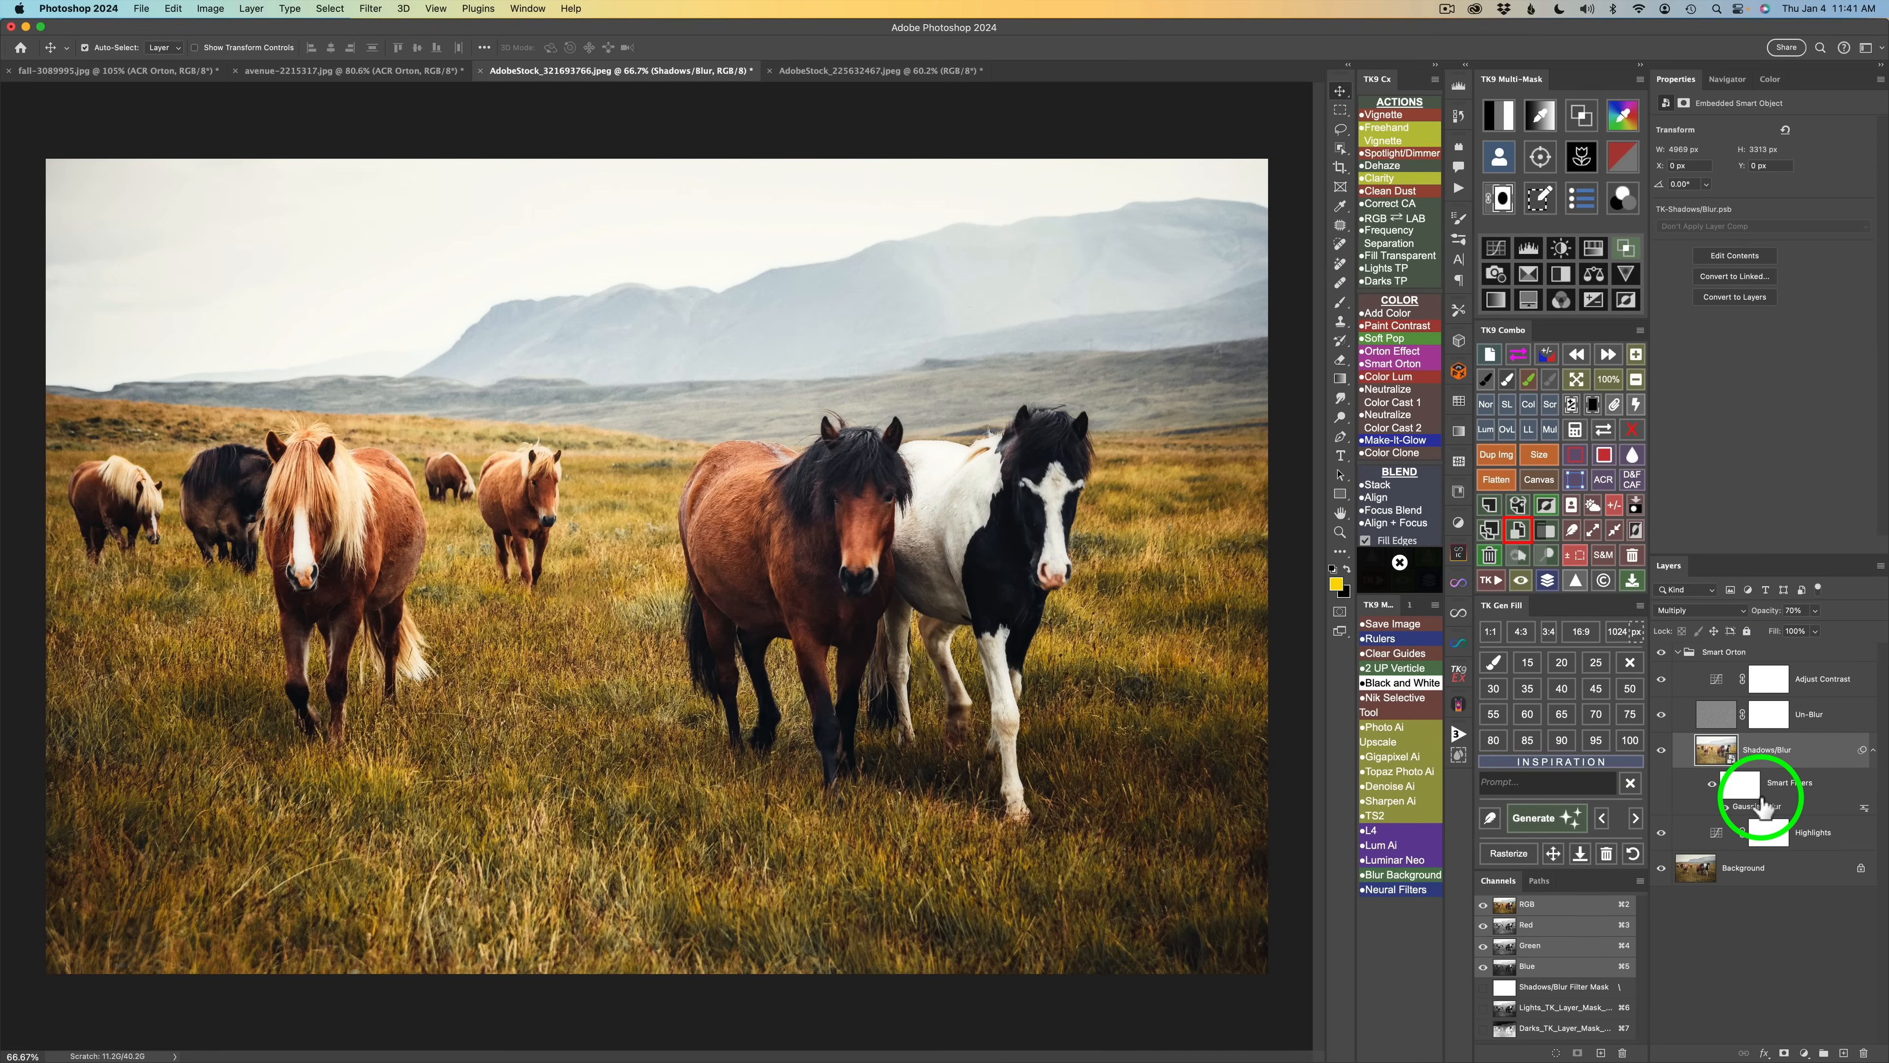
pyautogui.click(1721, 839)
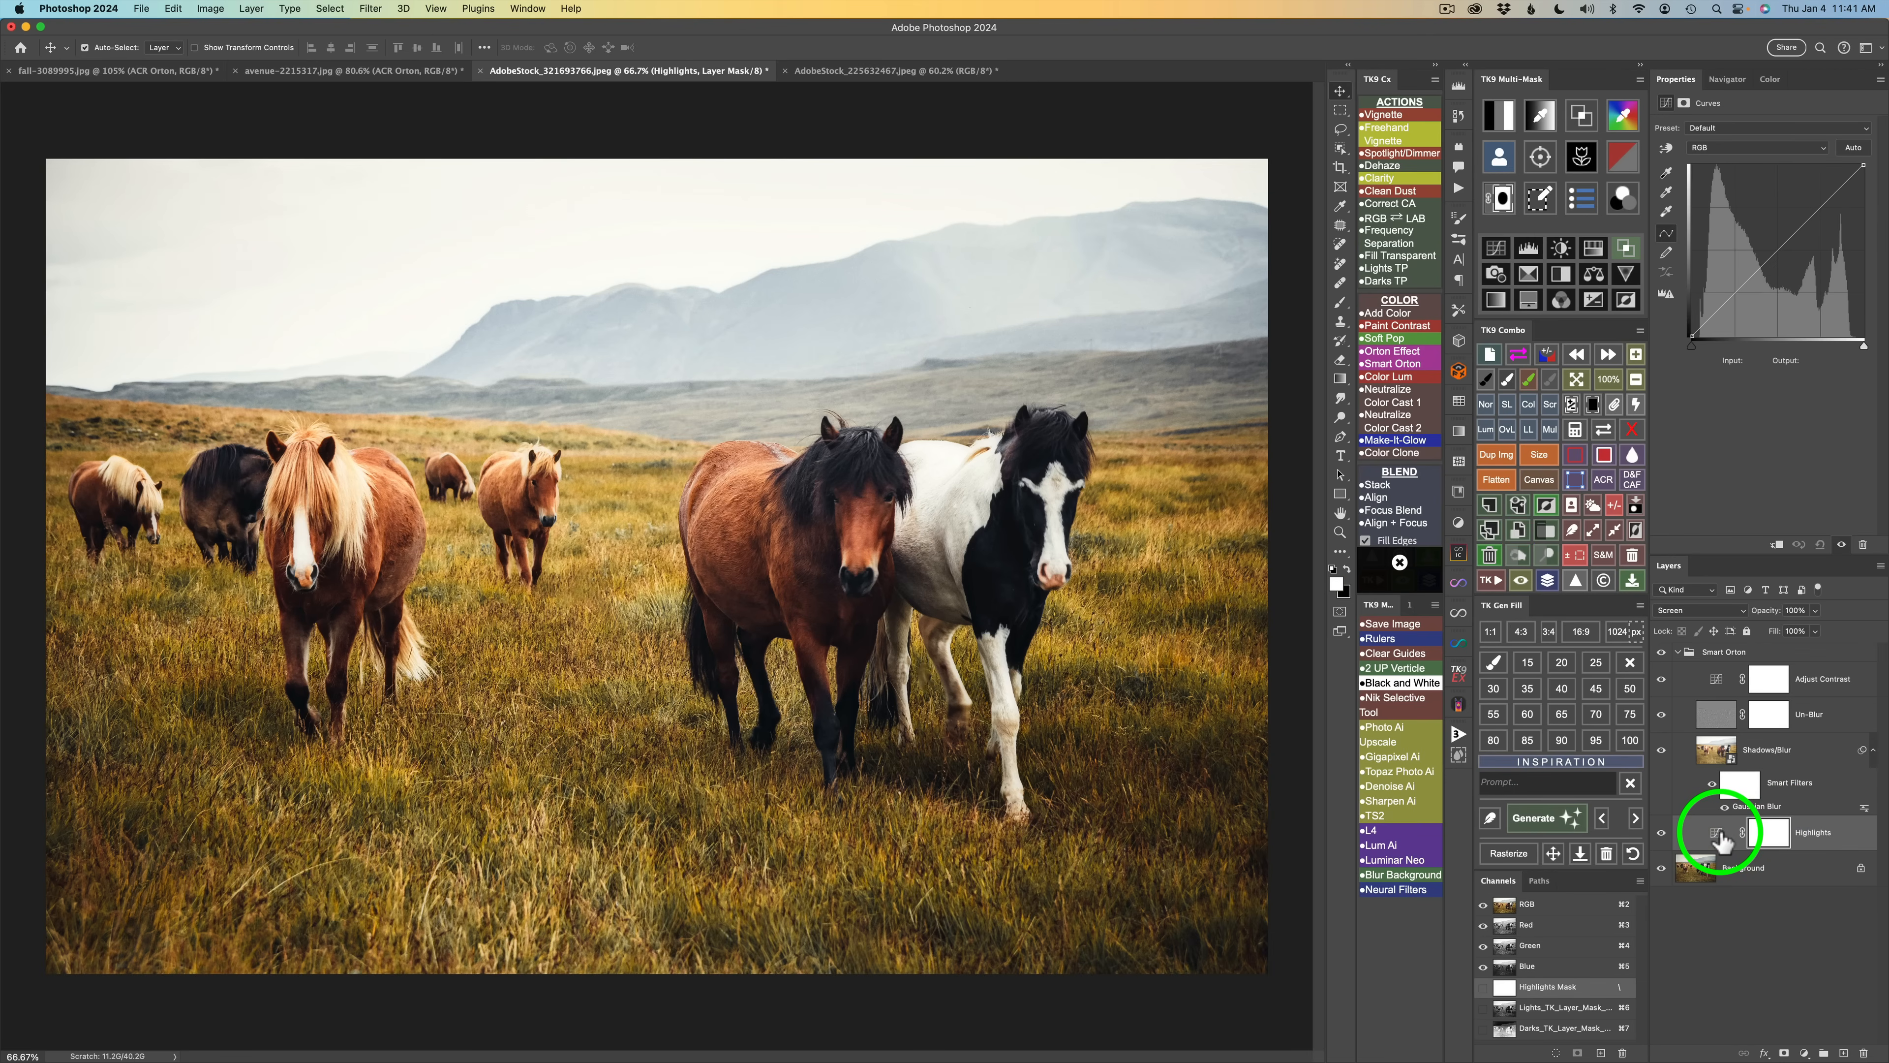
pyautogui.press('9')
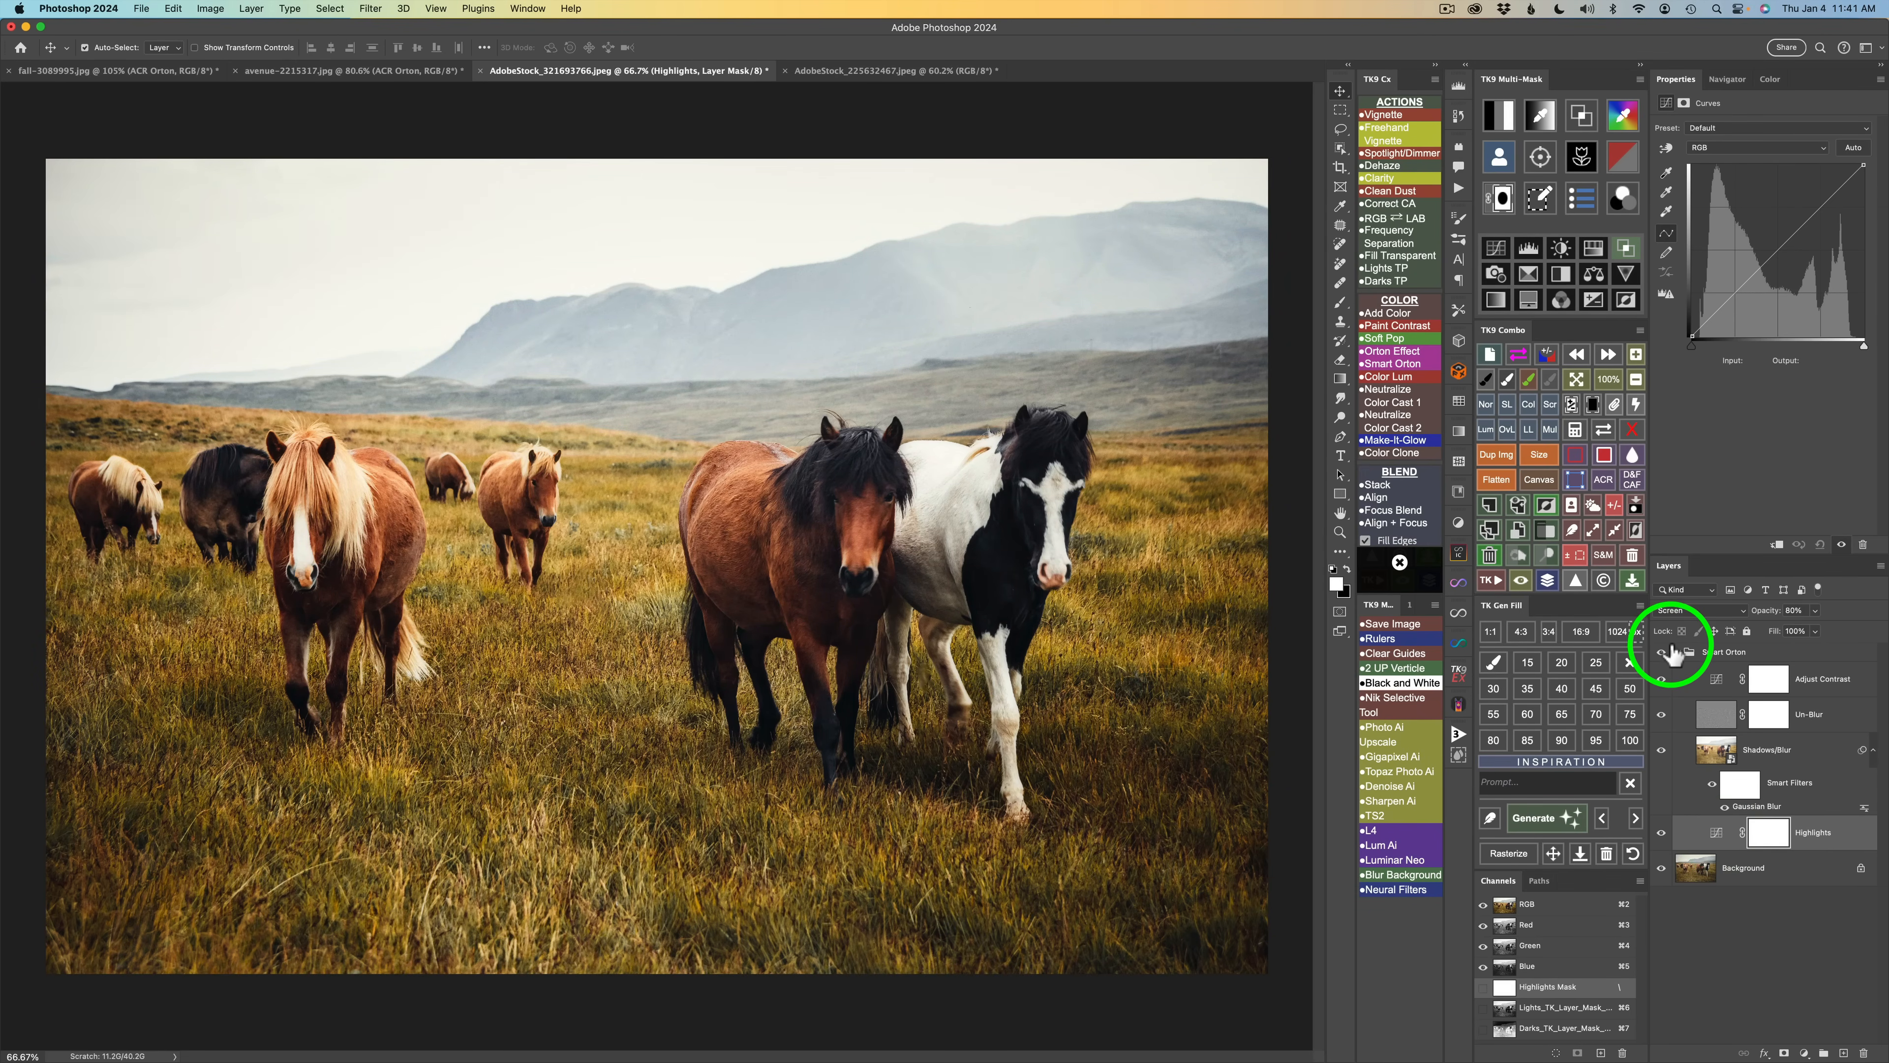
pyautogui.click(1663, 653)
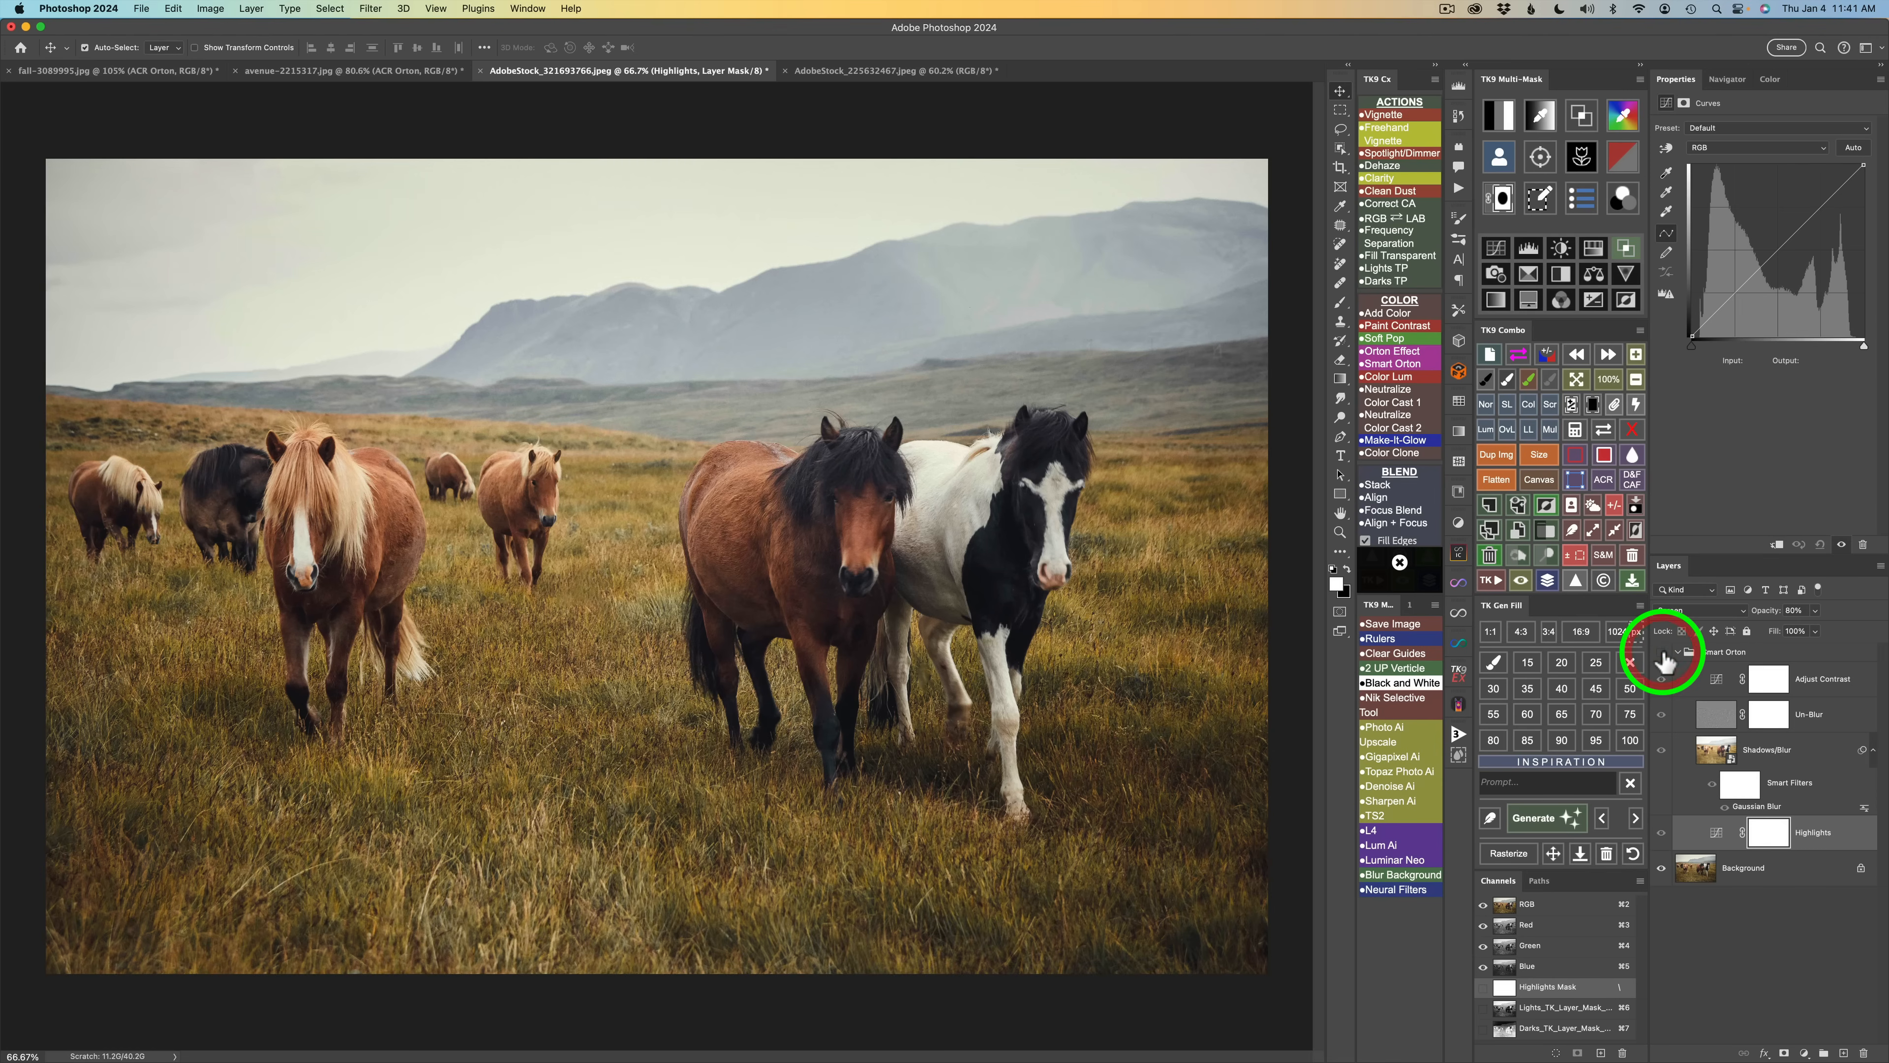
pyautogui.click(1663, 653)
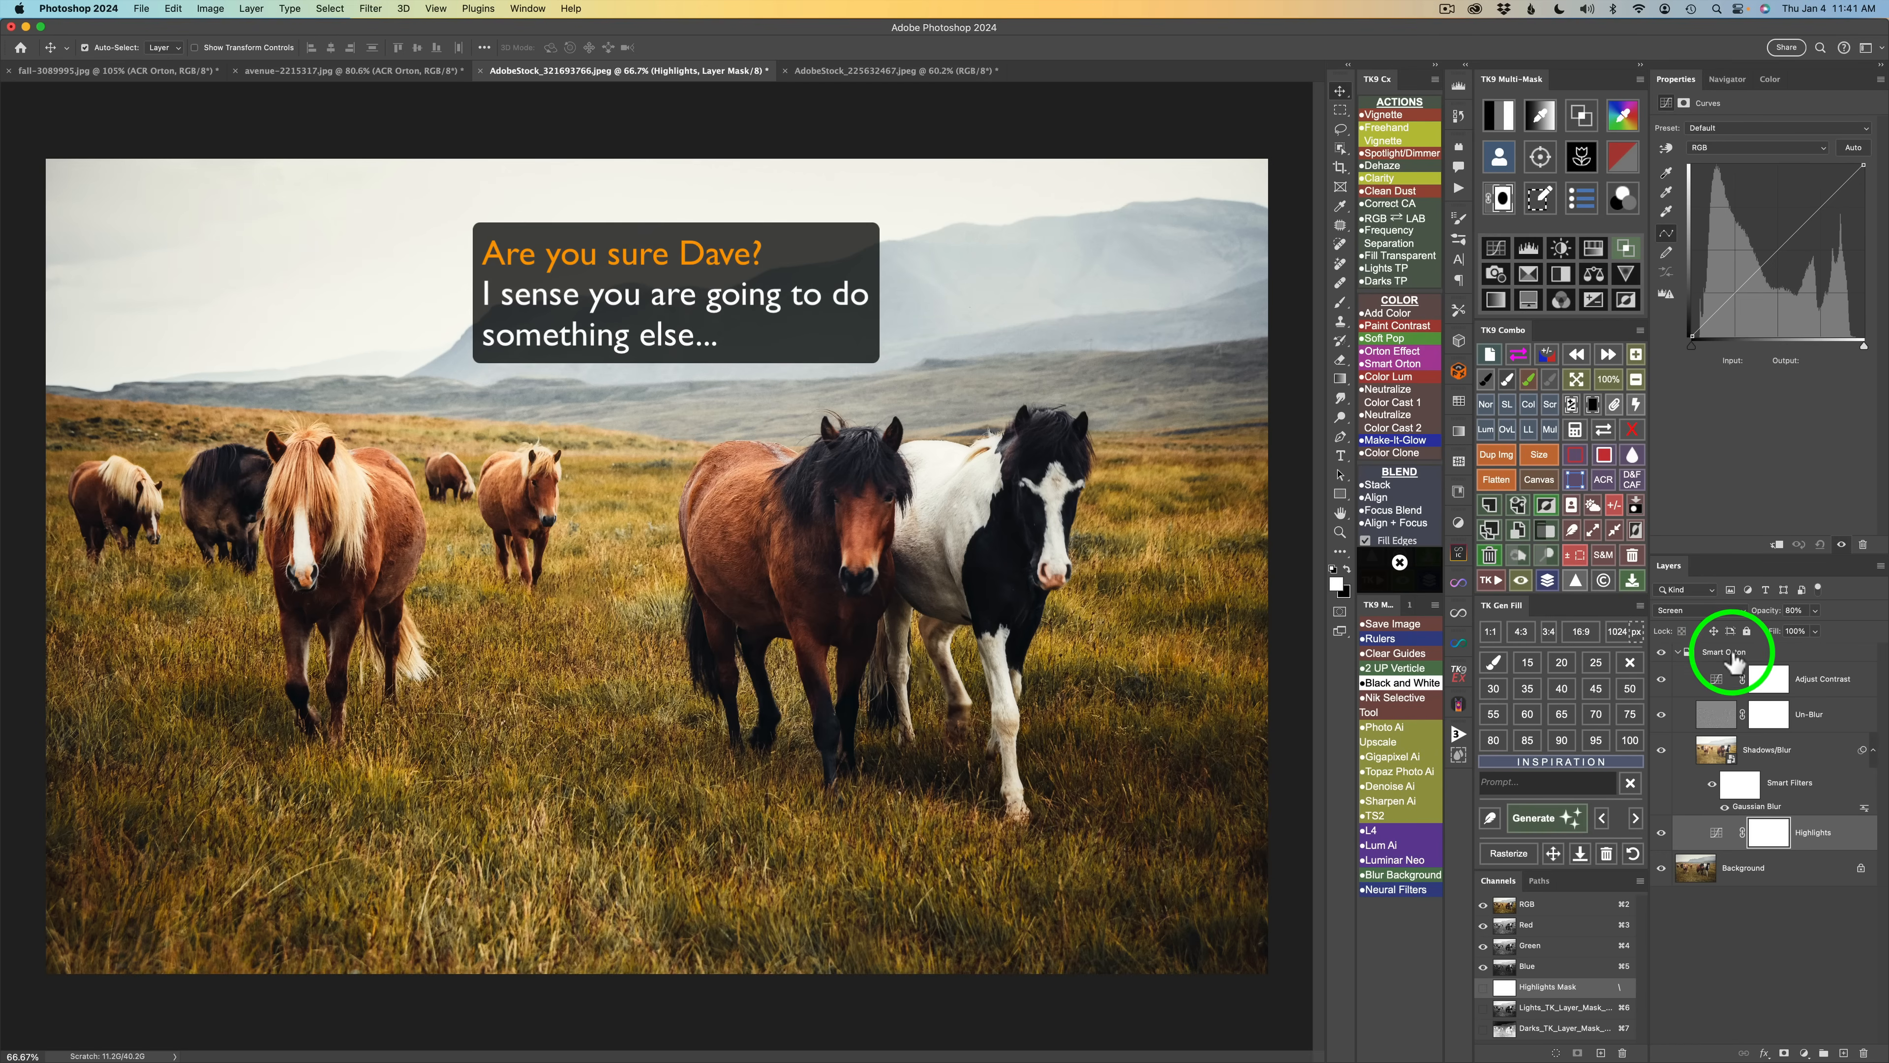
# Step: Add a Lights-1 luminosity mask to the Smart Orton group and reduce the mask's density to 48%
pyautogui.click(1730, 659)
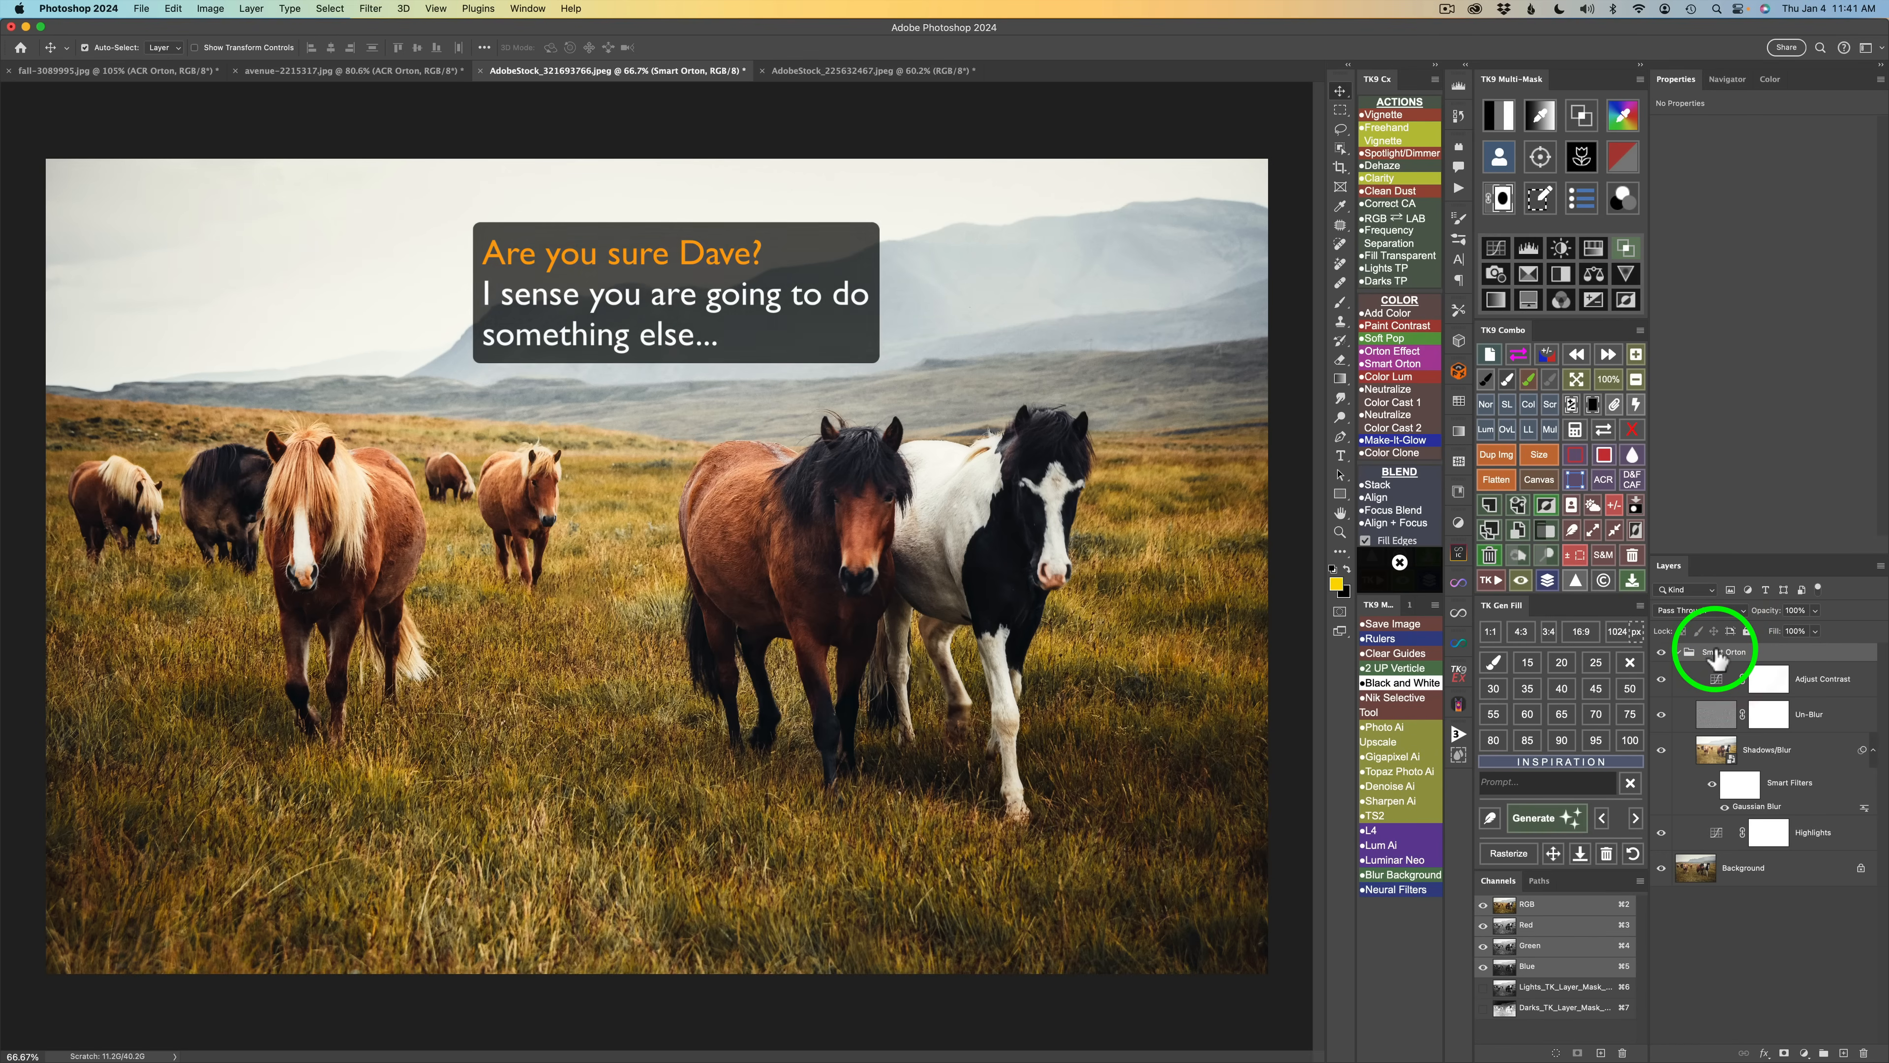
pyautogui.click(1503, 200)
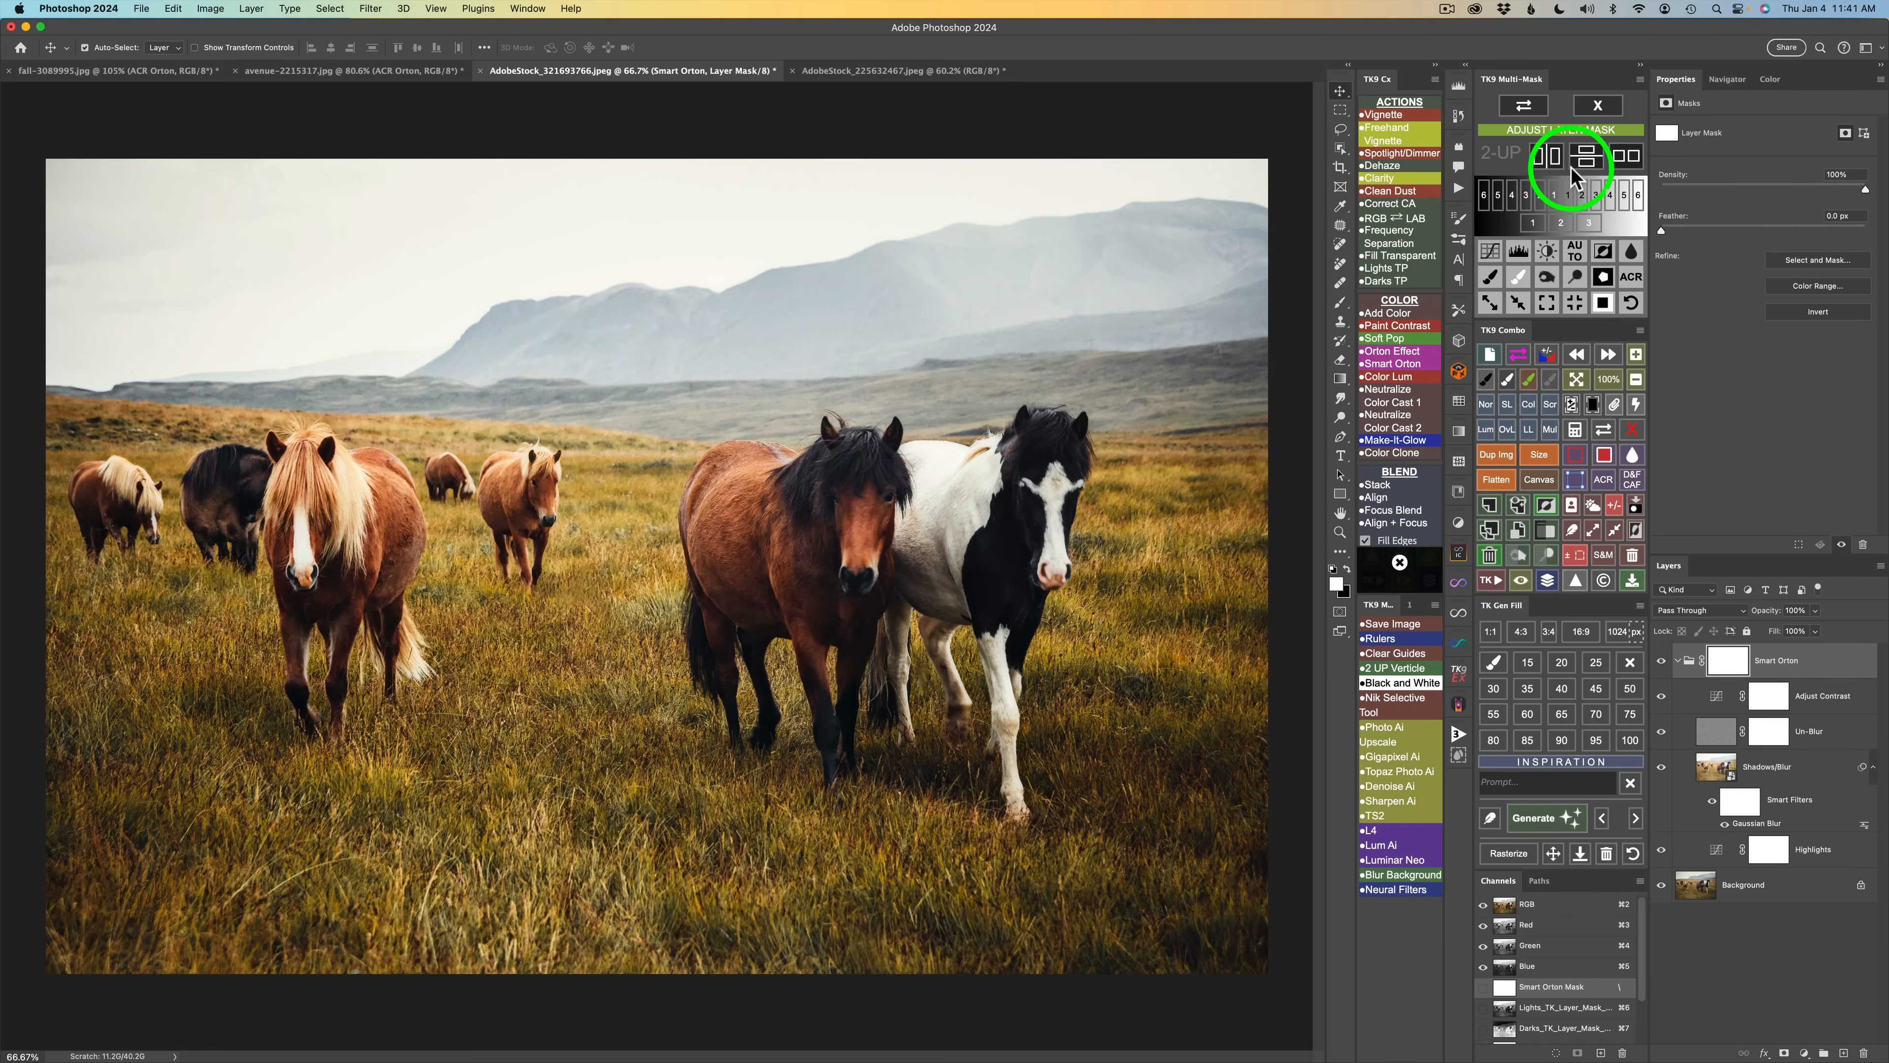
pyautogui.click(1570, 196)
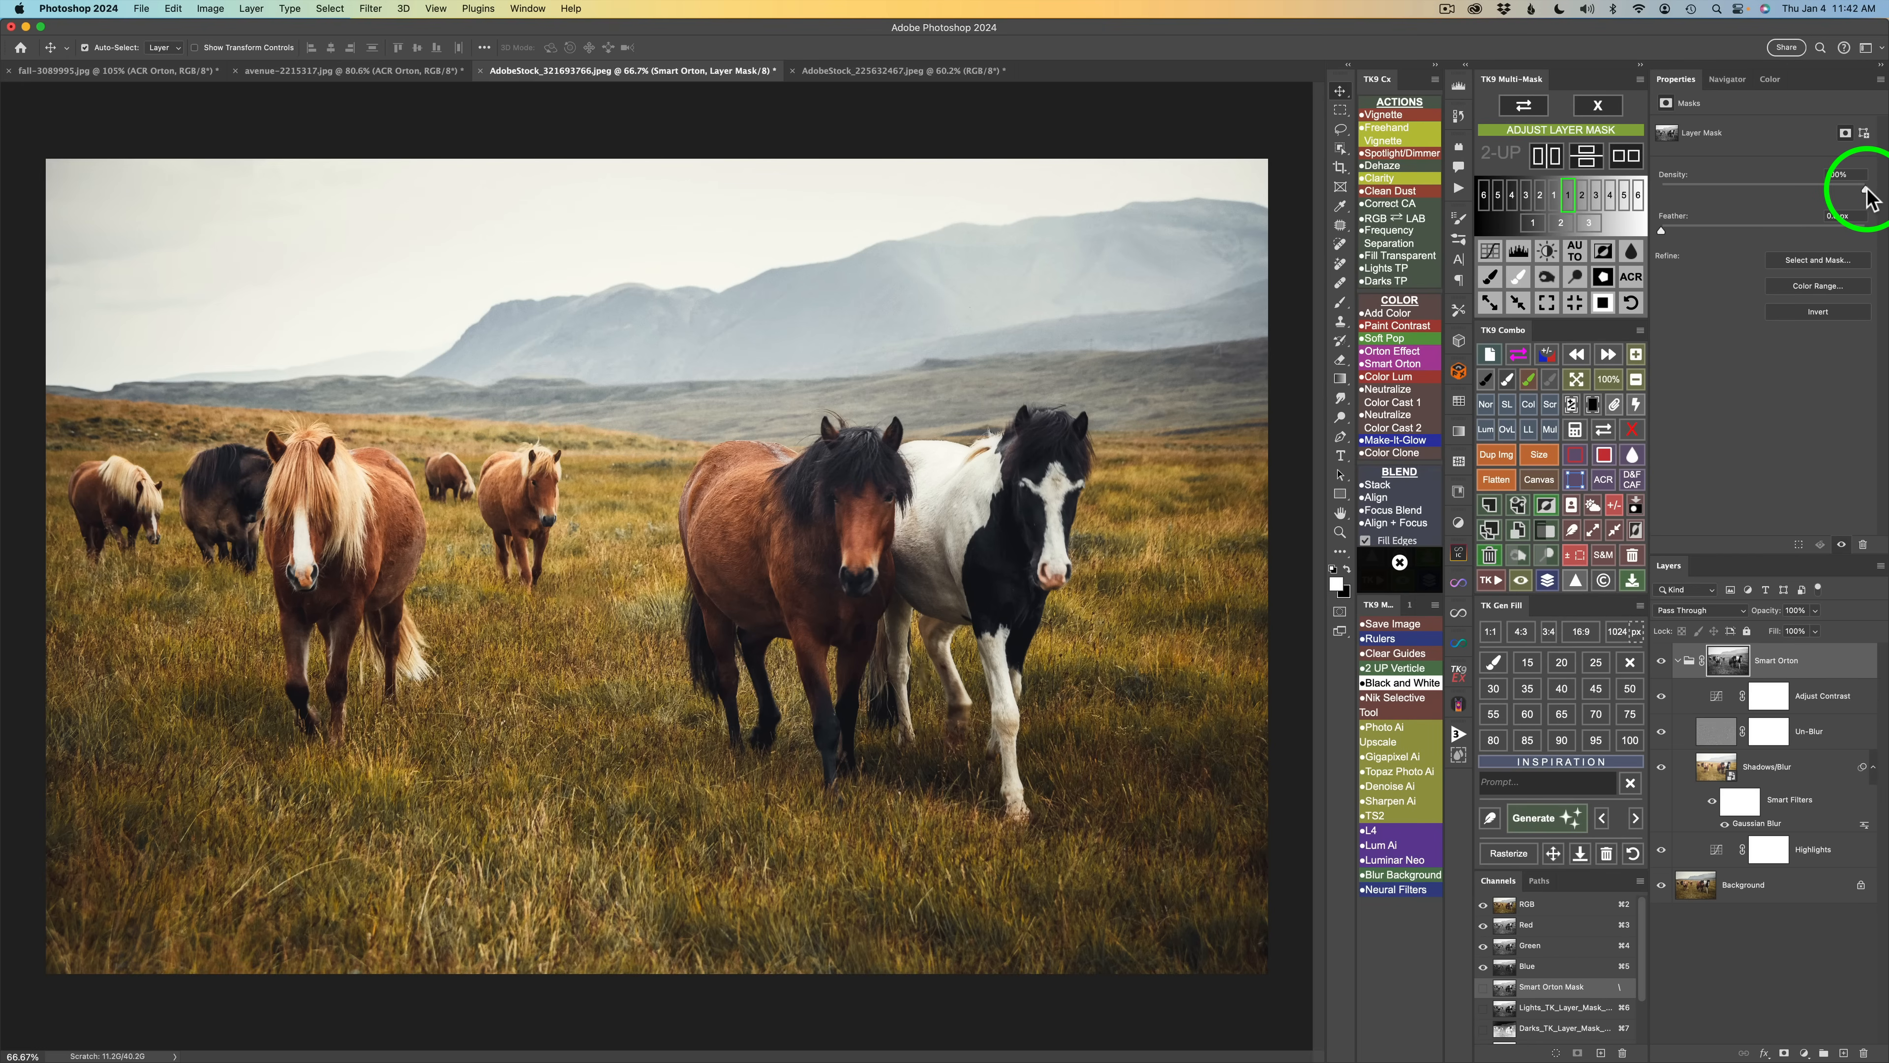
pyautogui.moveTo(1864, 190); pyautogui.dragTo(1760, 192)
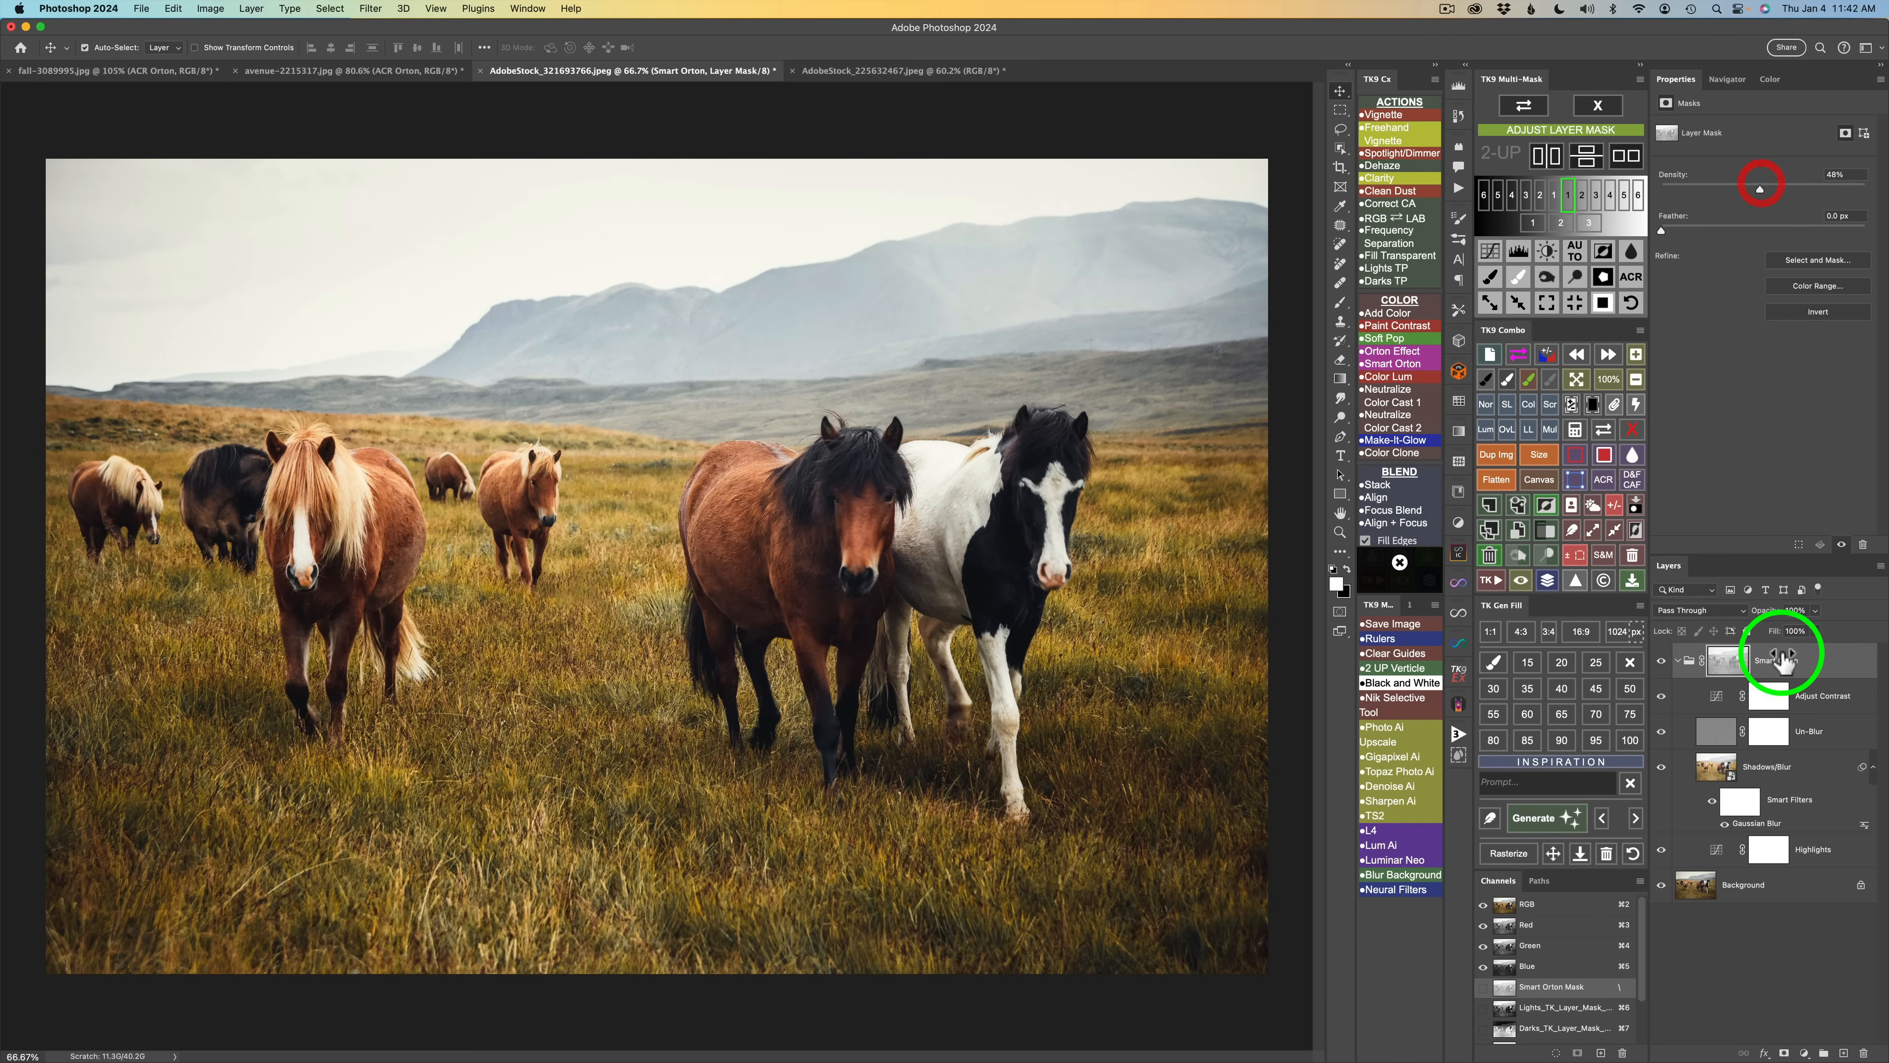
# Step: View the Smart Orton group's mask on its own, and compare the horses photo with the group hidden and shown
pyautogui.click(1736, 662)
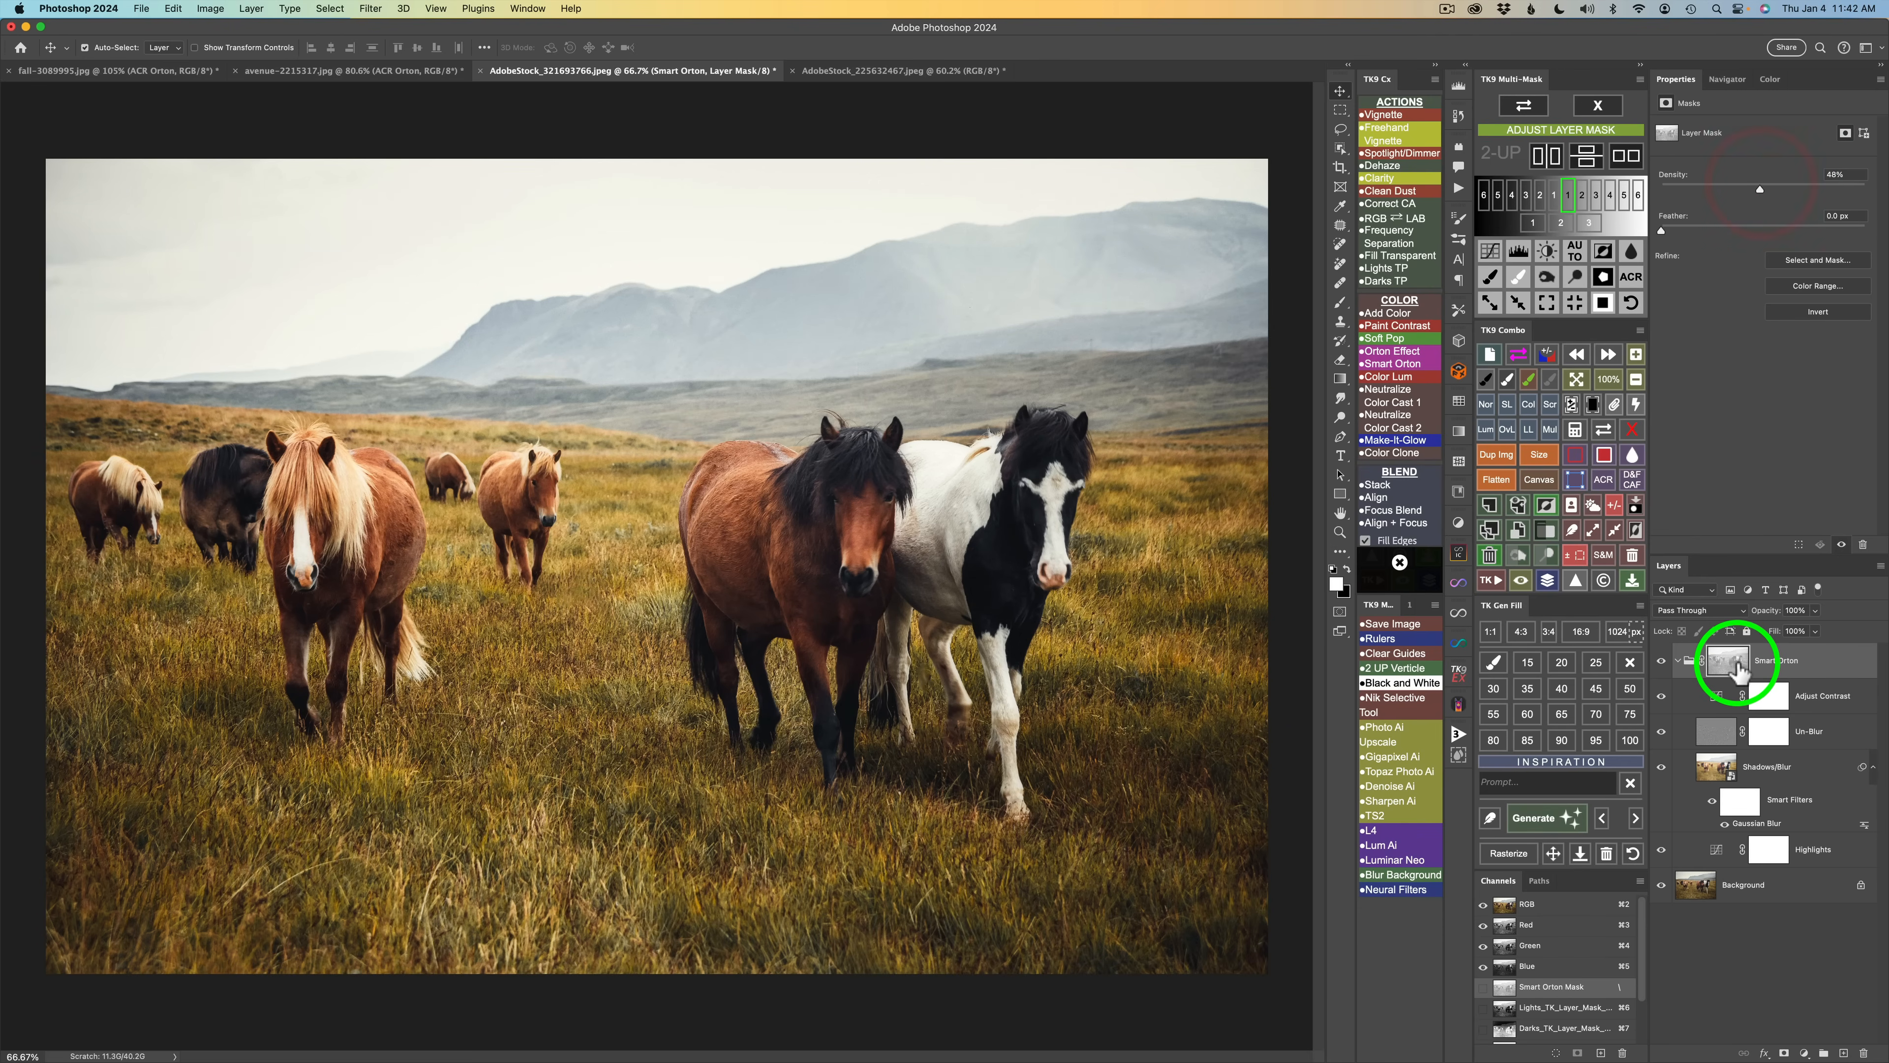
pyautogui.click(1604, 430)
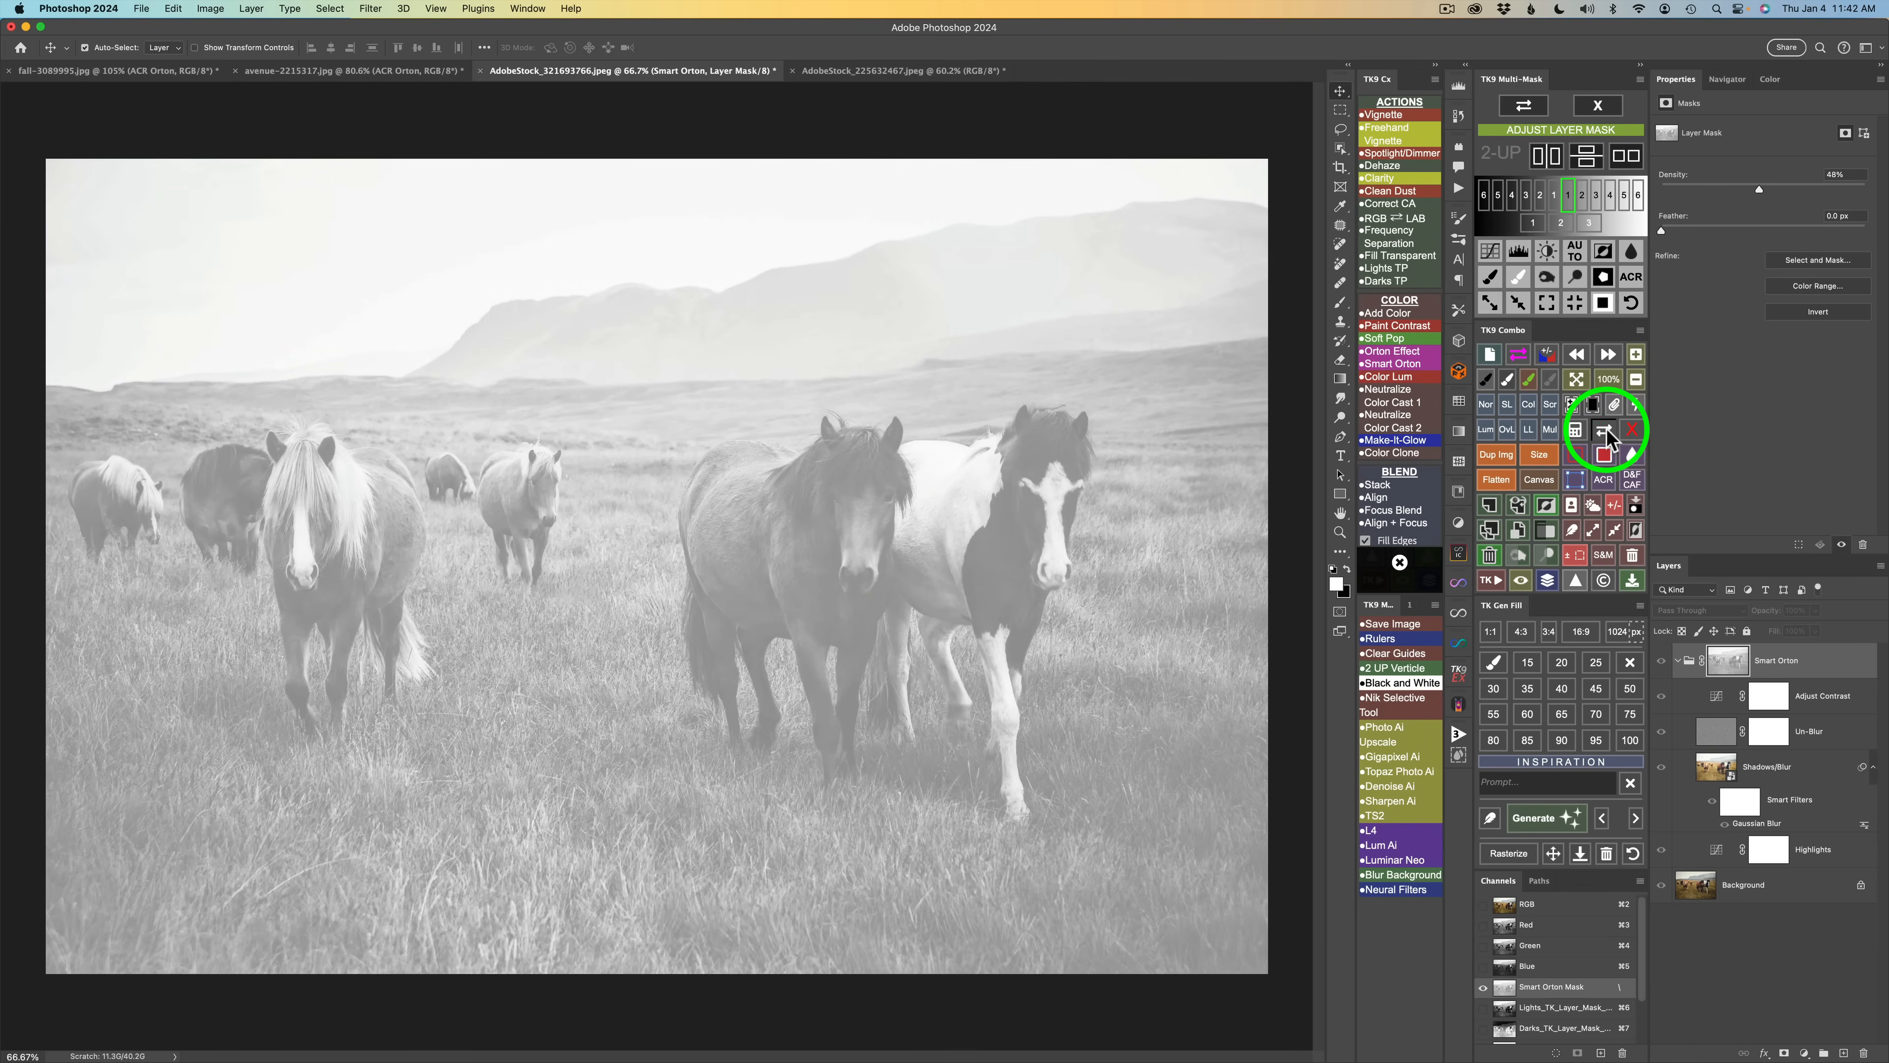
pyautogui.click(1604, 431)
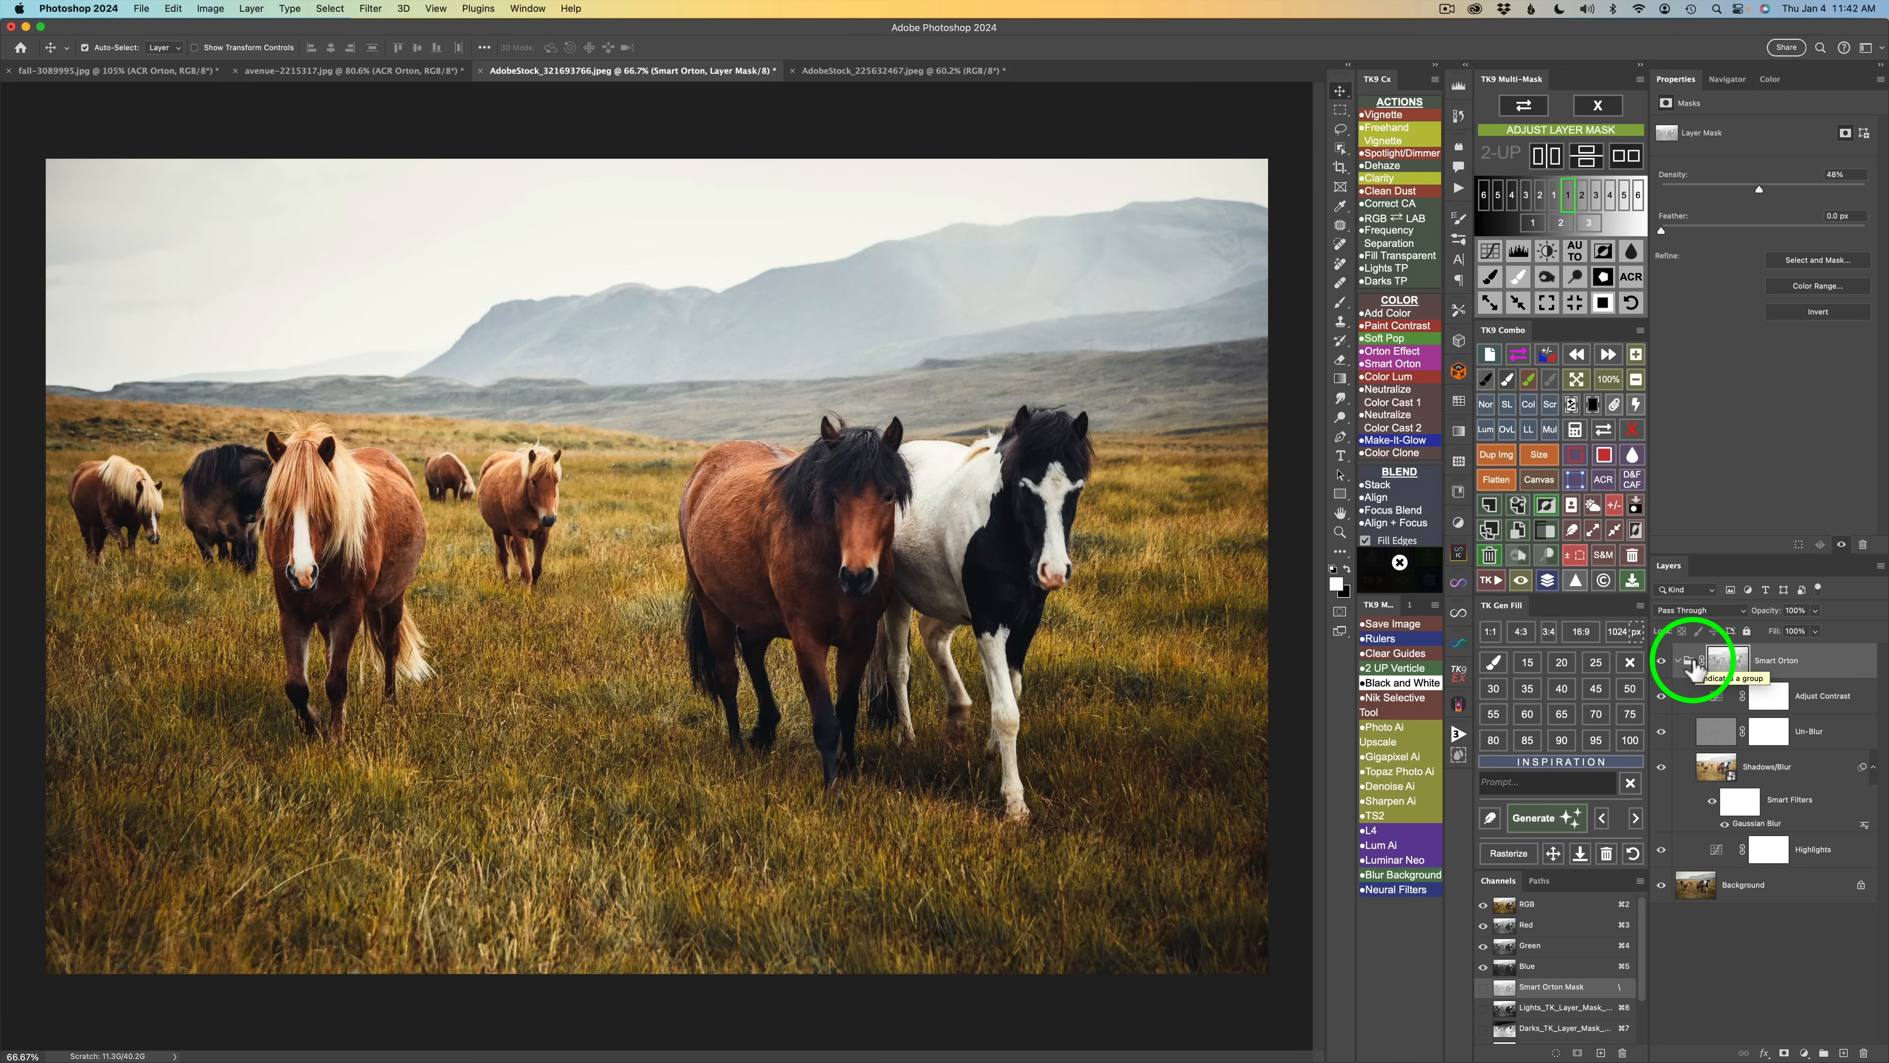
pyautogui.click(1661, 662)
pyautogui.click(1661, 662)
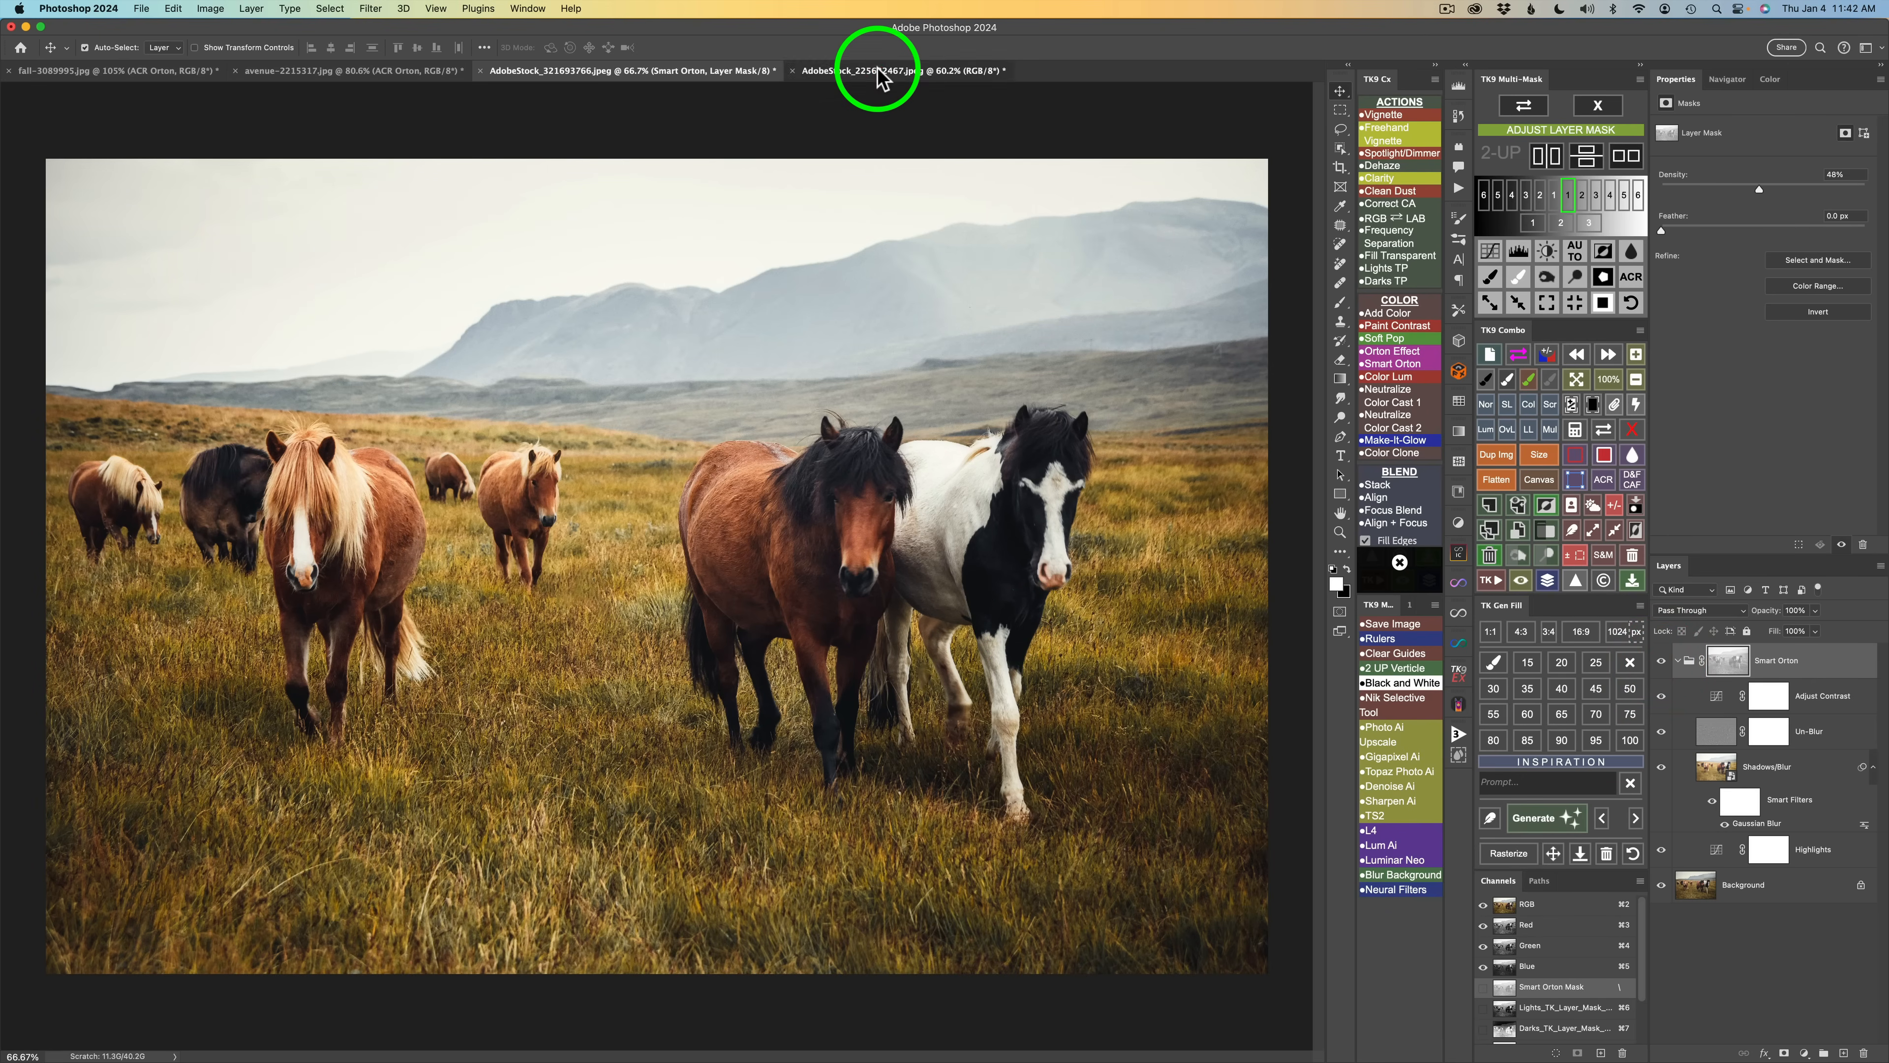
# Step: Run the Orton Effect action on the bridge photo, accepting the preset 23.5-pixel Gaussian Blur
pyautogui.click(880, 72)
pyautogui.click(1611, 110)
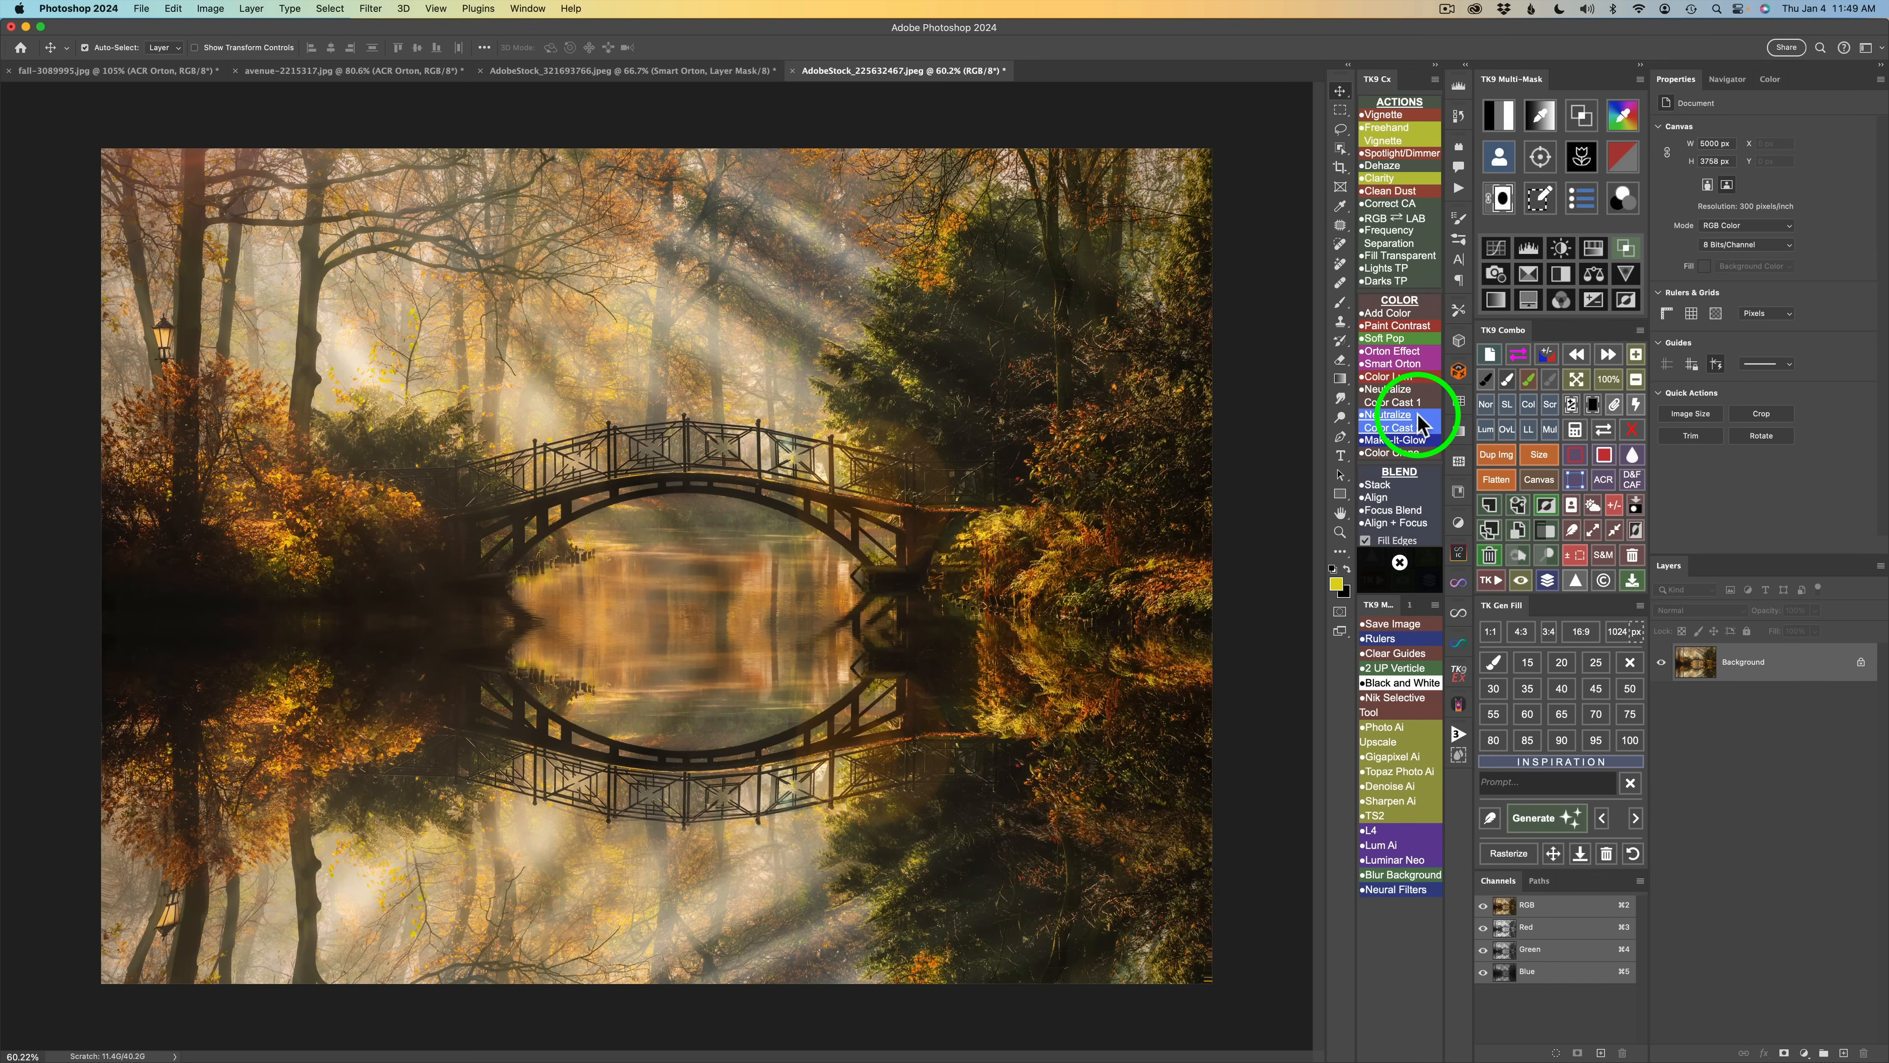
pyautogui.click(1397, 353)
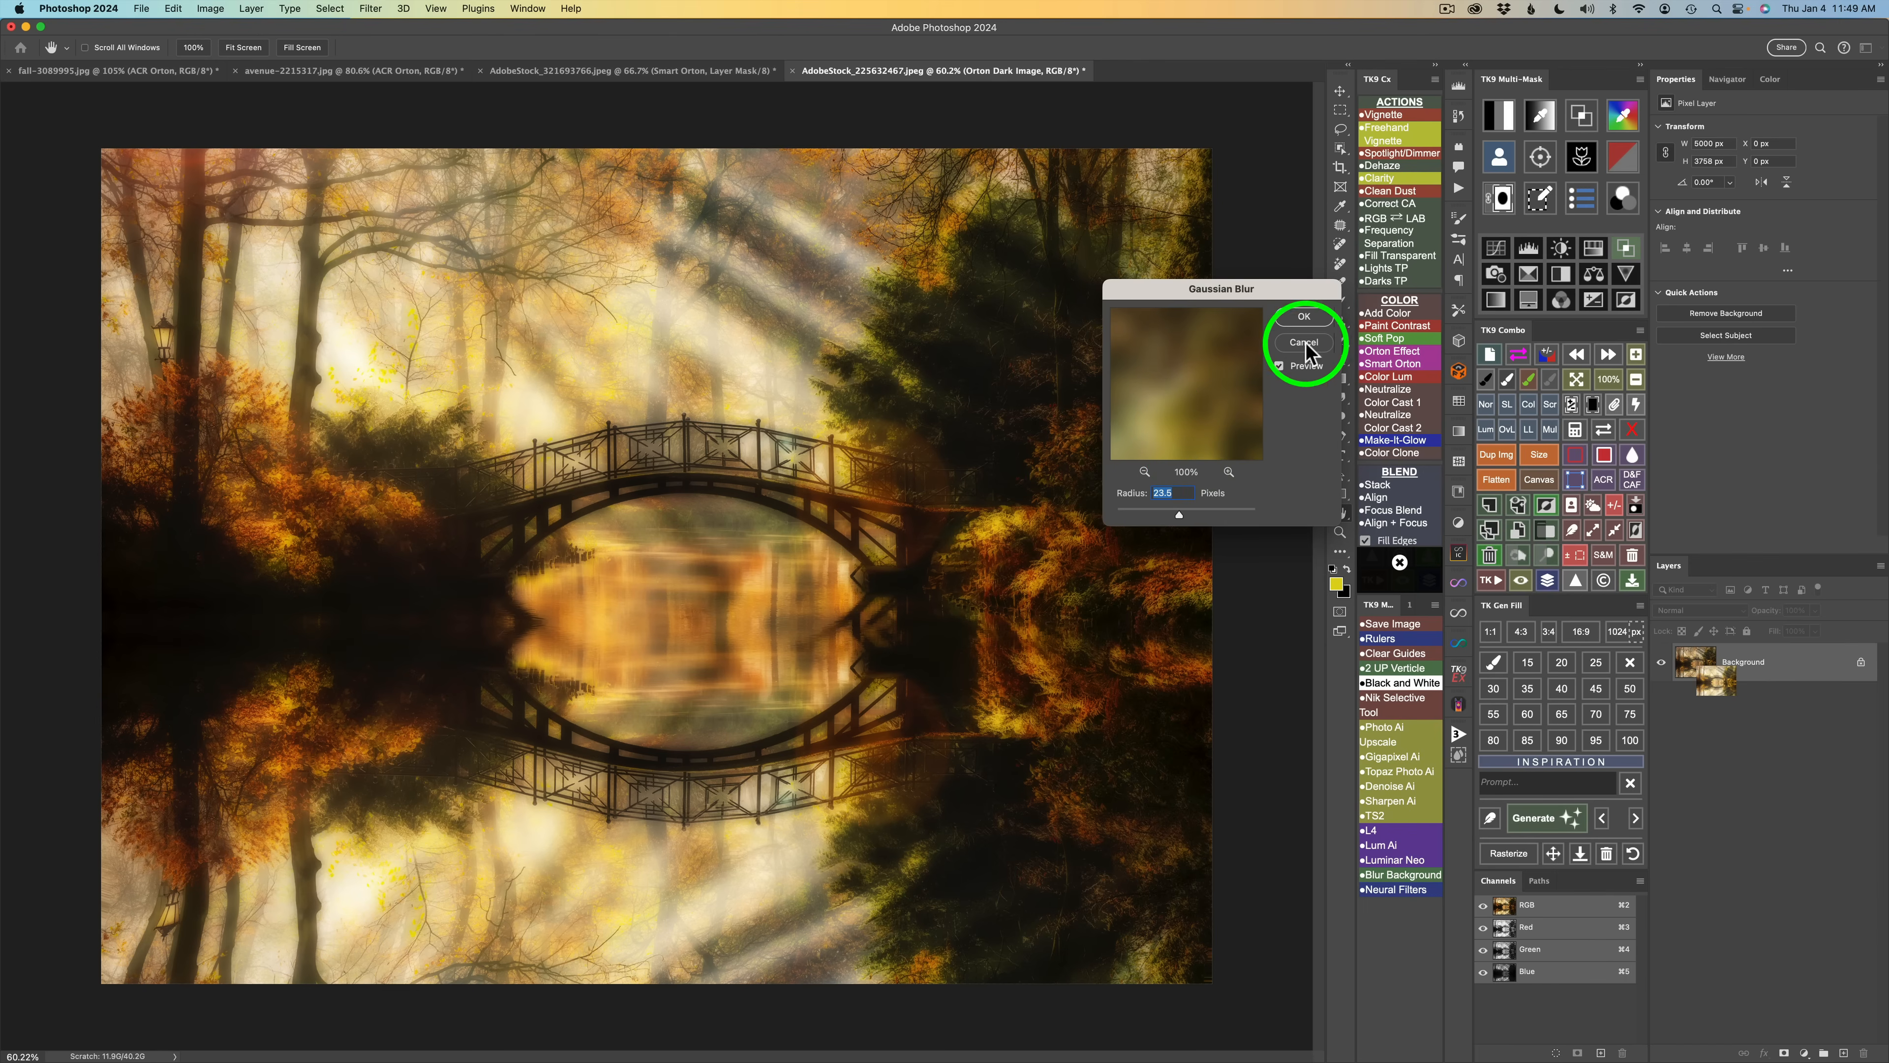
pyautogui.click(1314, 317)
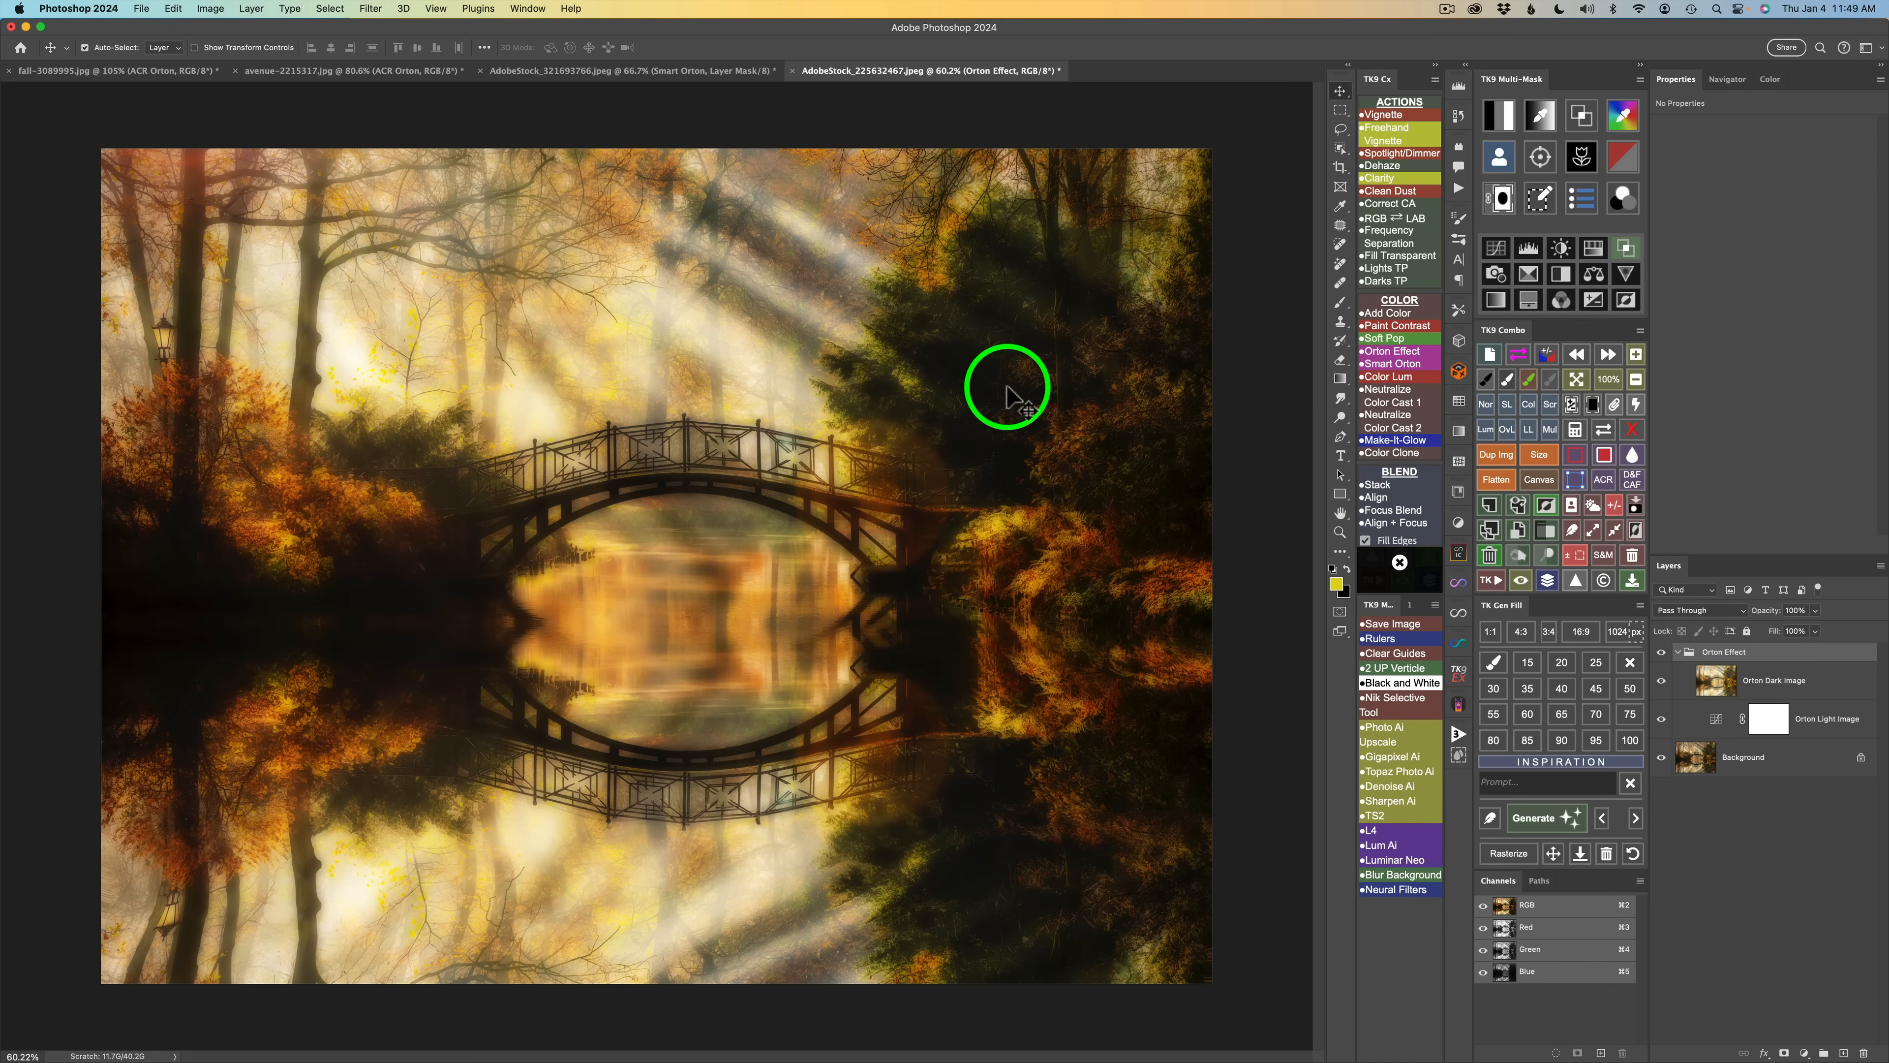
# Step: Add a Lights-1 luminosity mask to the Orton Effect group and lower the Orton Light Image layer's opacity to 60%
pyautogui.click(1504, 199)
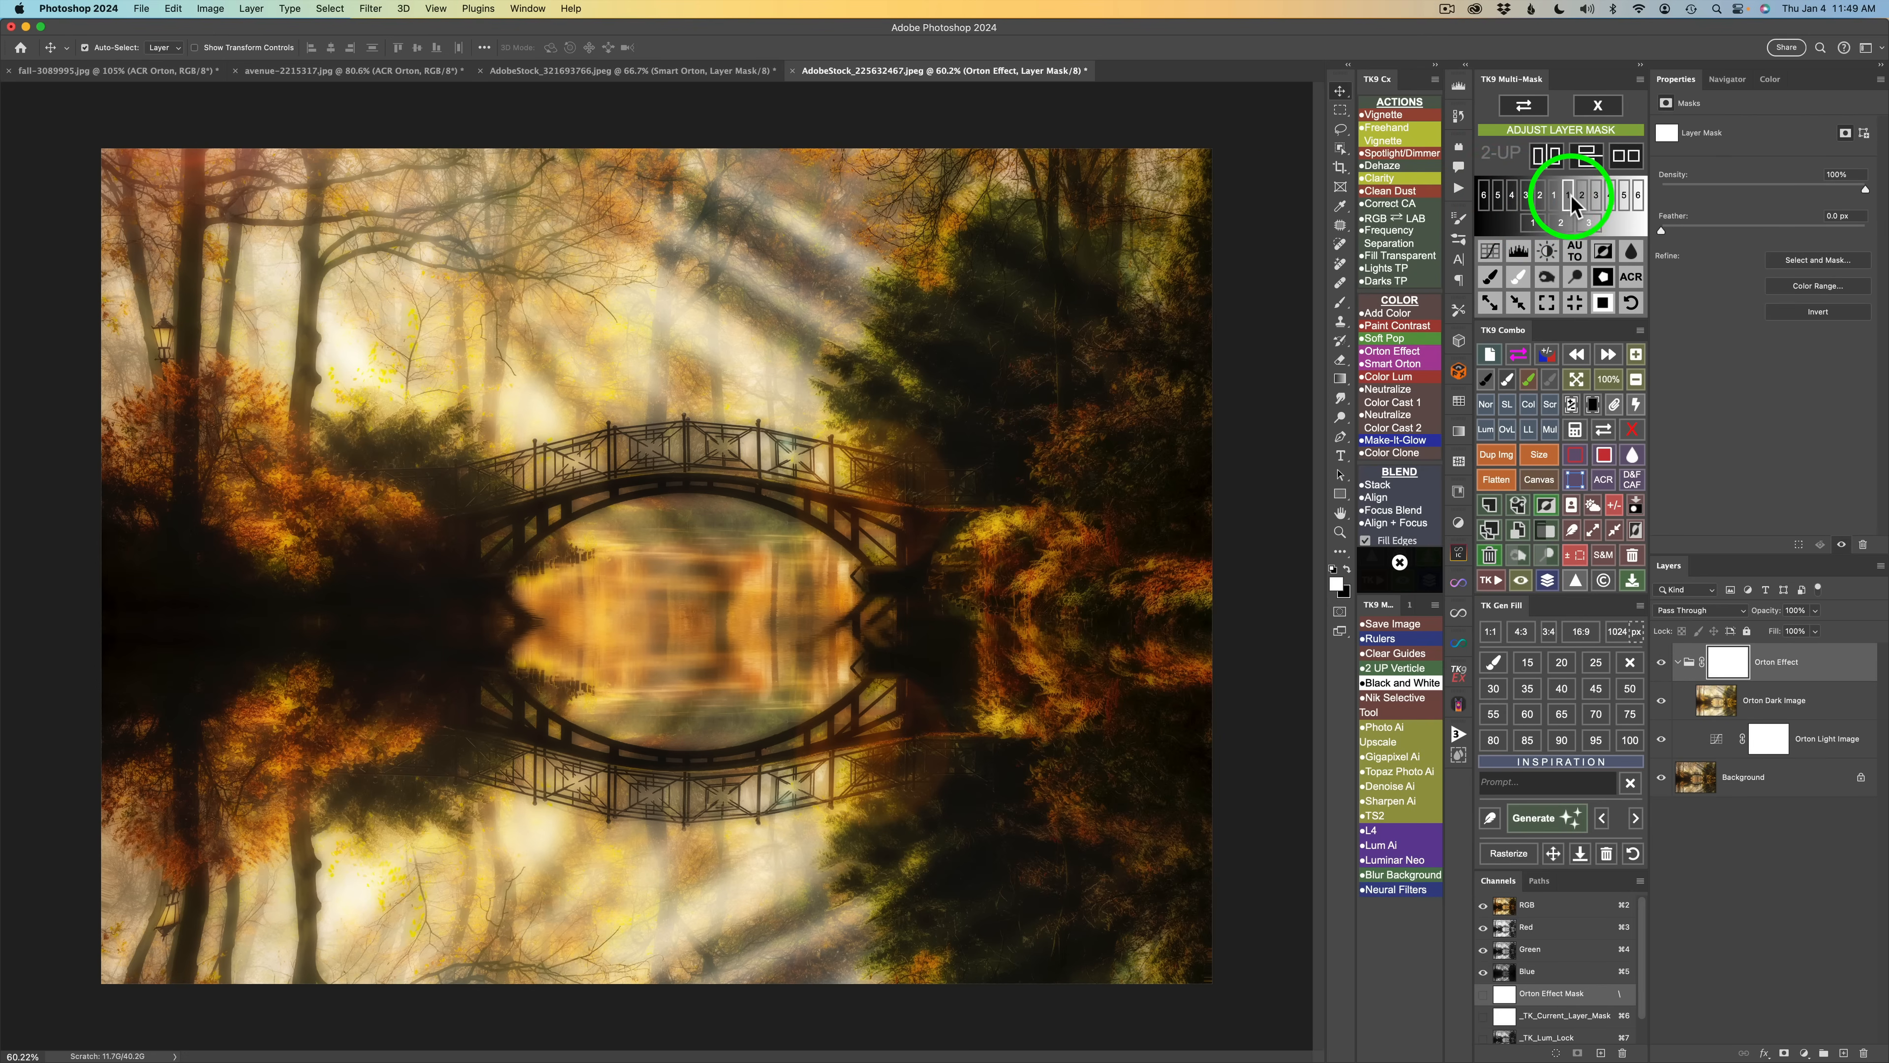
pyautogui.click(1569, 194)
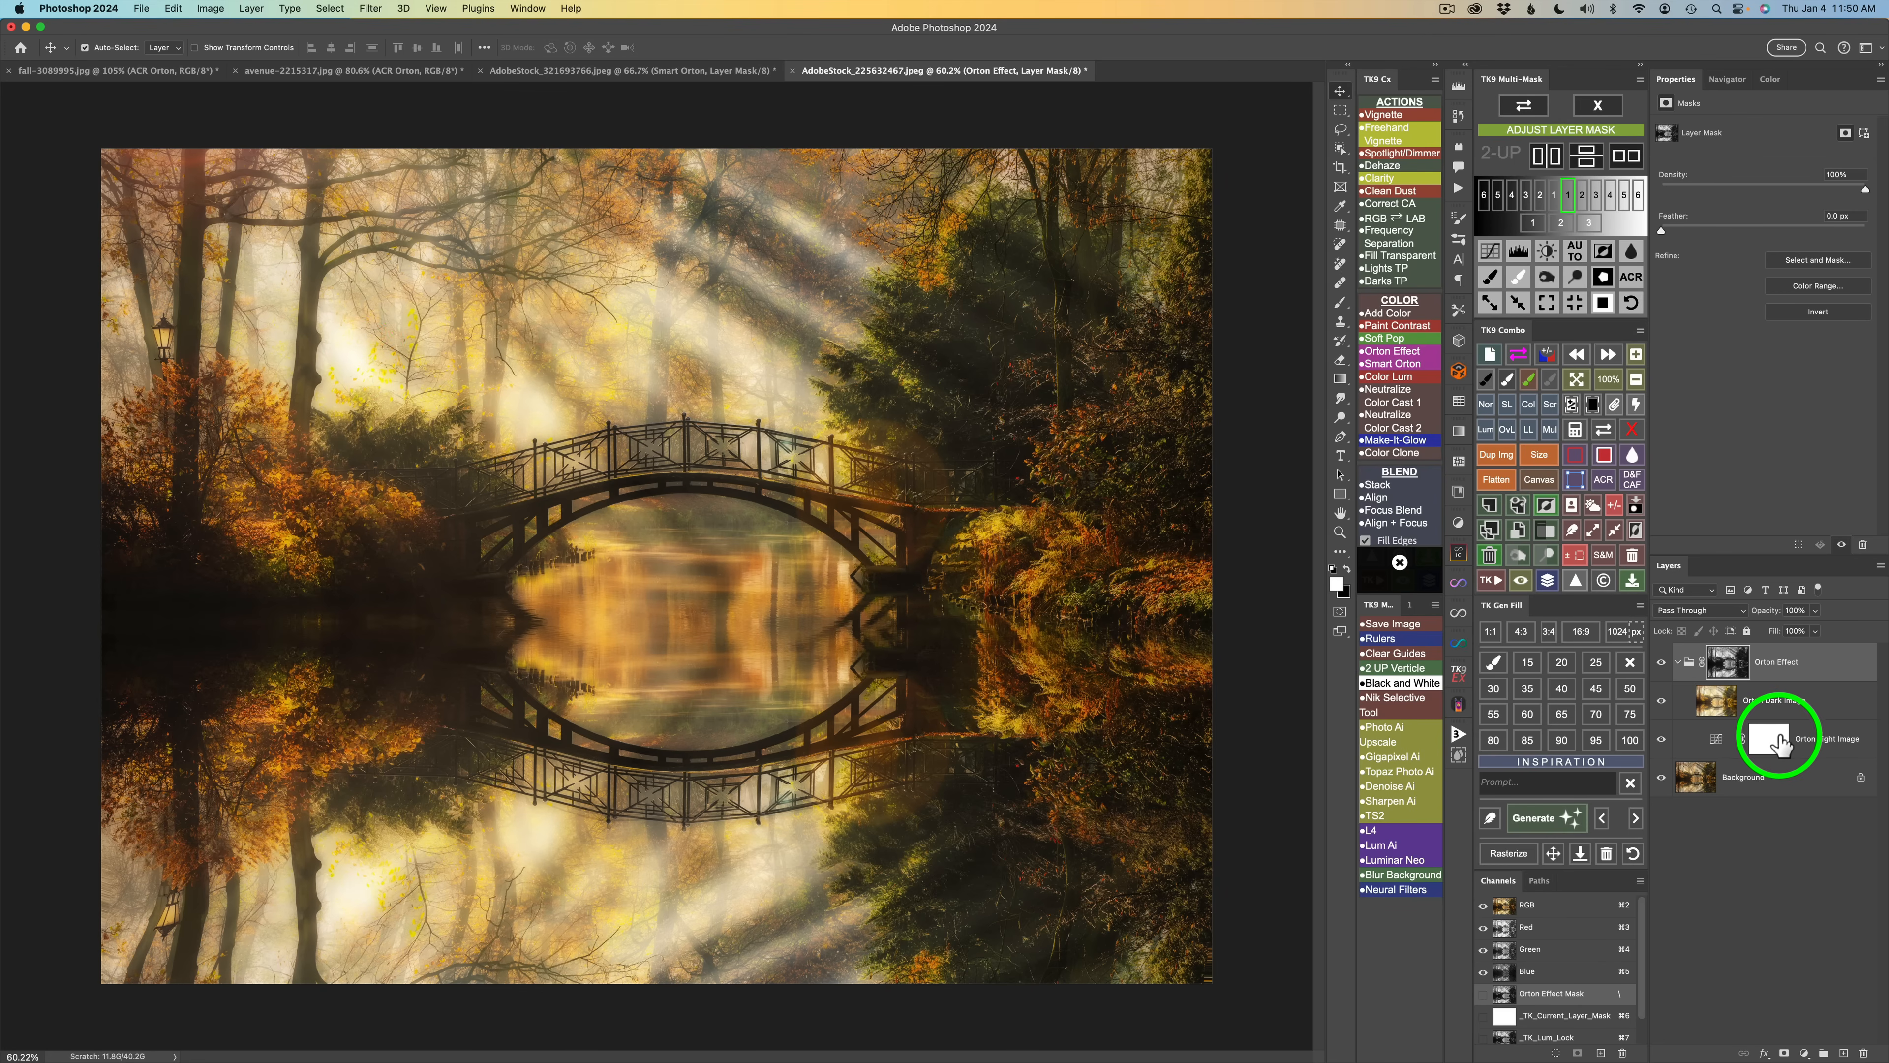
pyautogui.click(1717, 739)
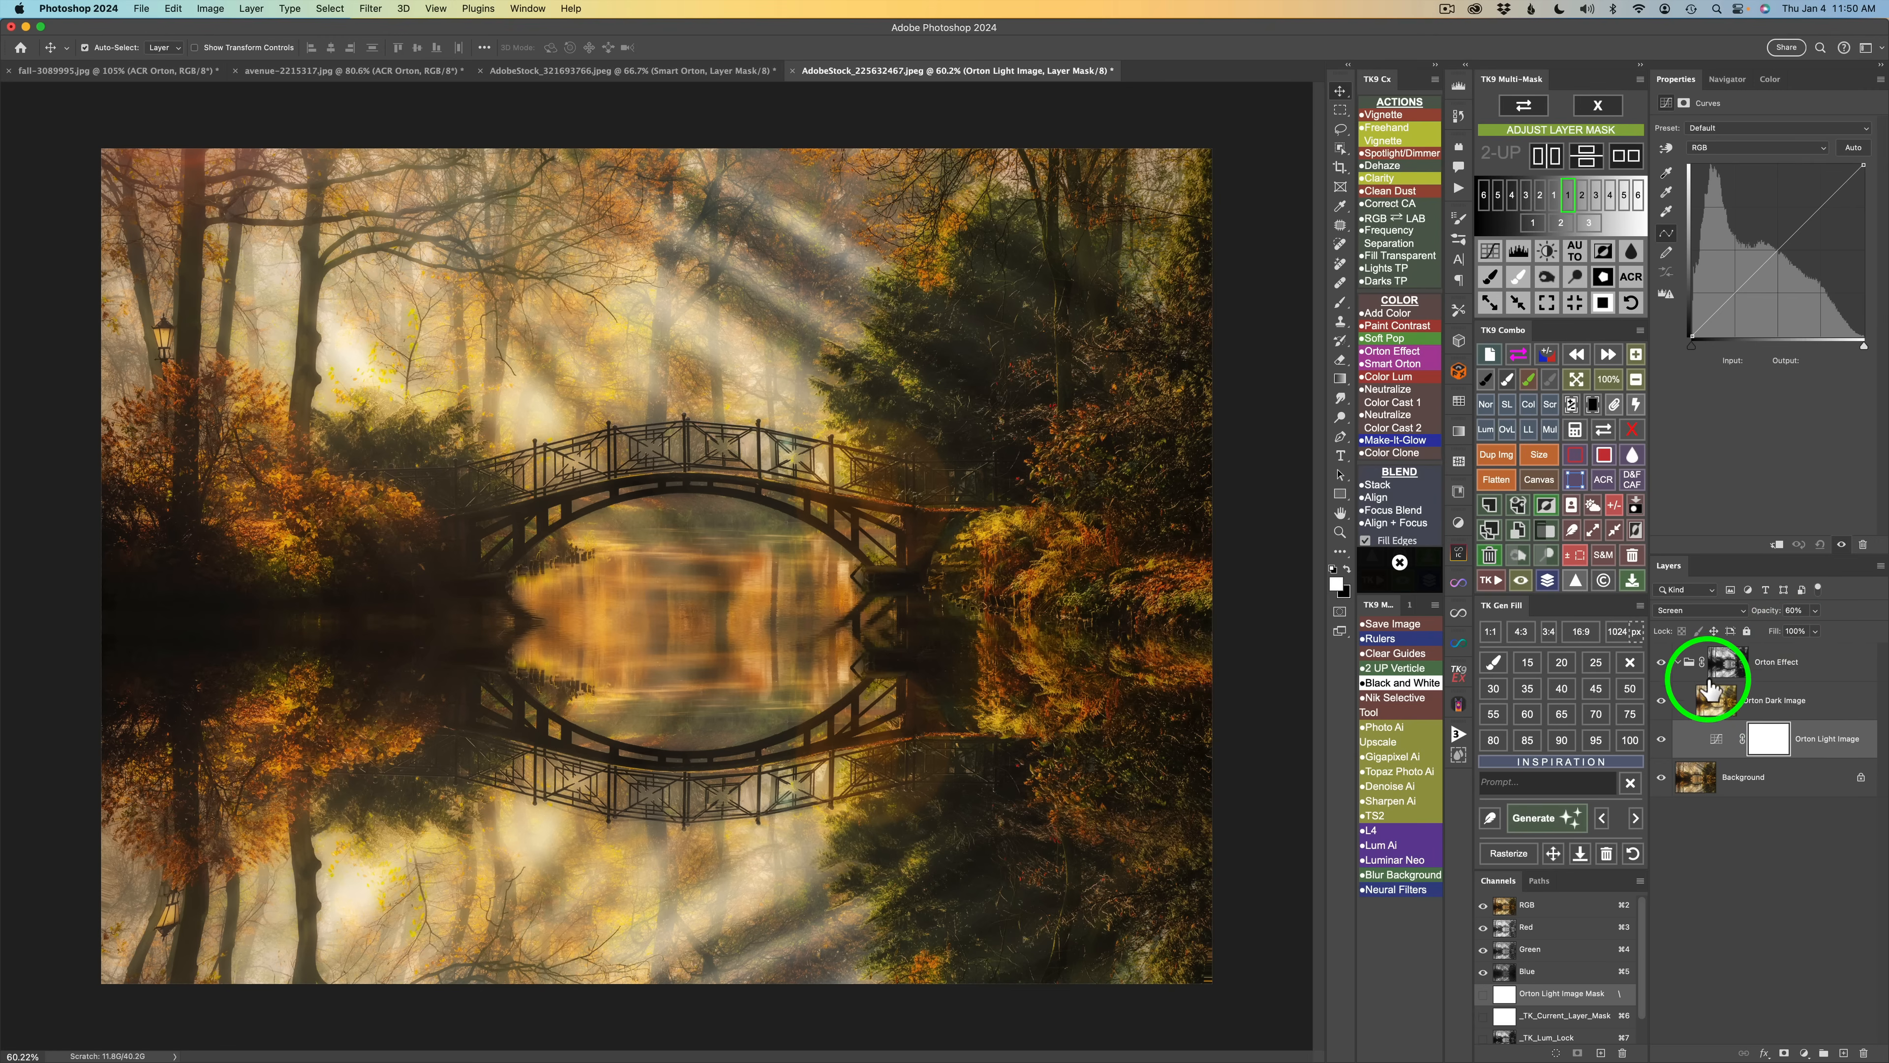
# Step: Lower the Orton Effect group's opacity to 60% and compare the bridge photo with the group hidden and shown
pyautogui.click(1690, 666)
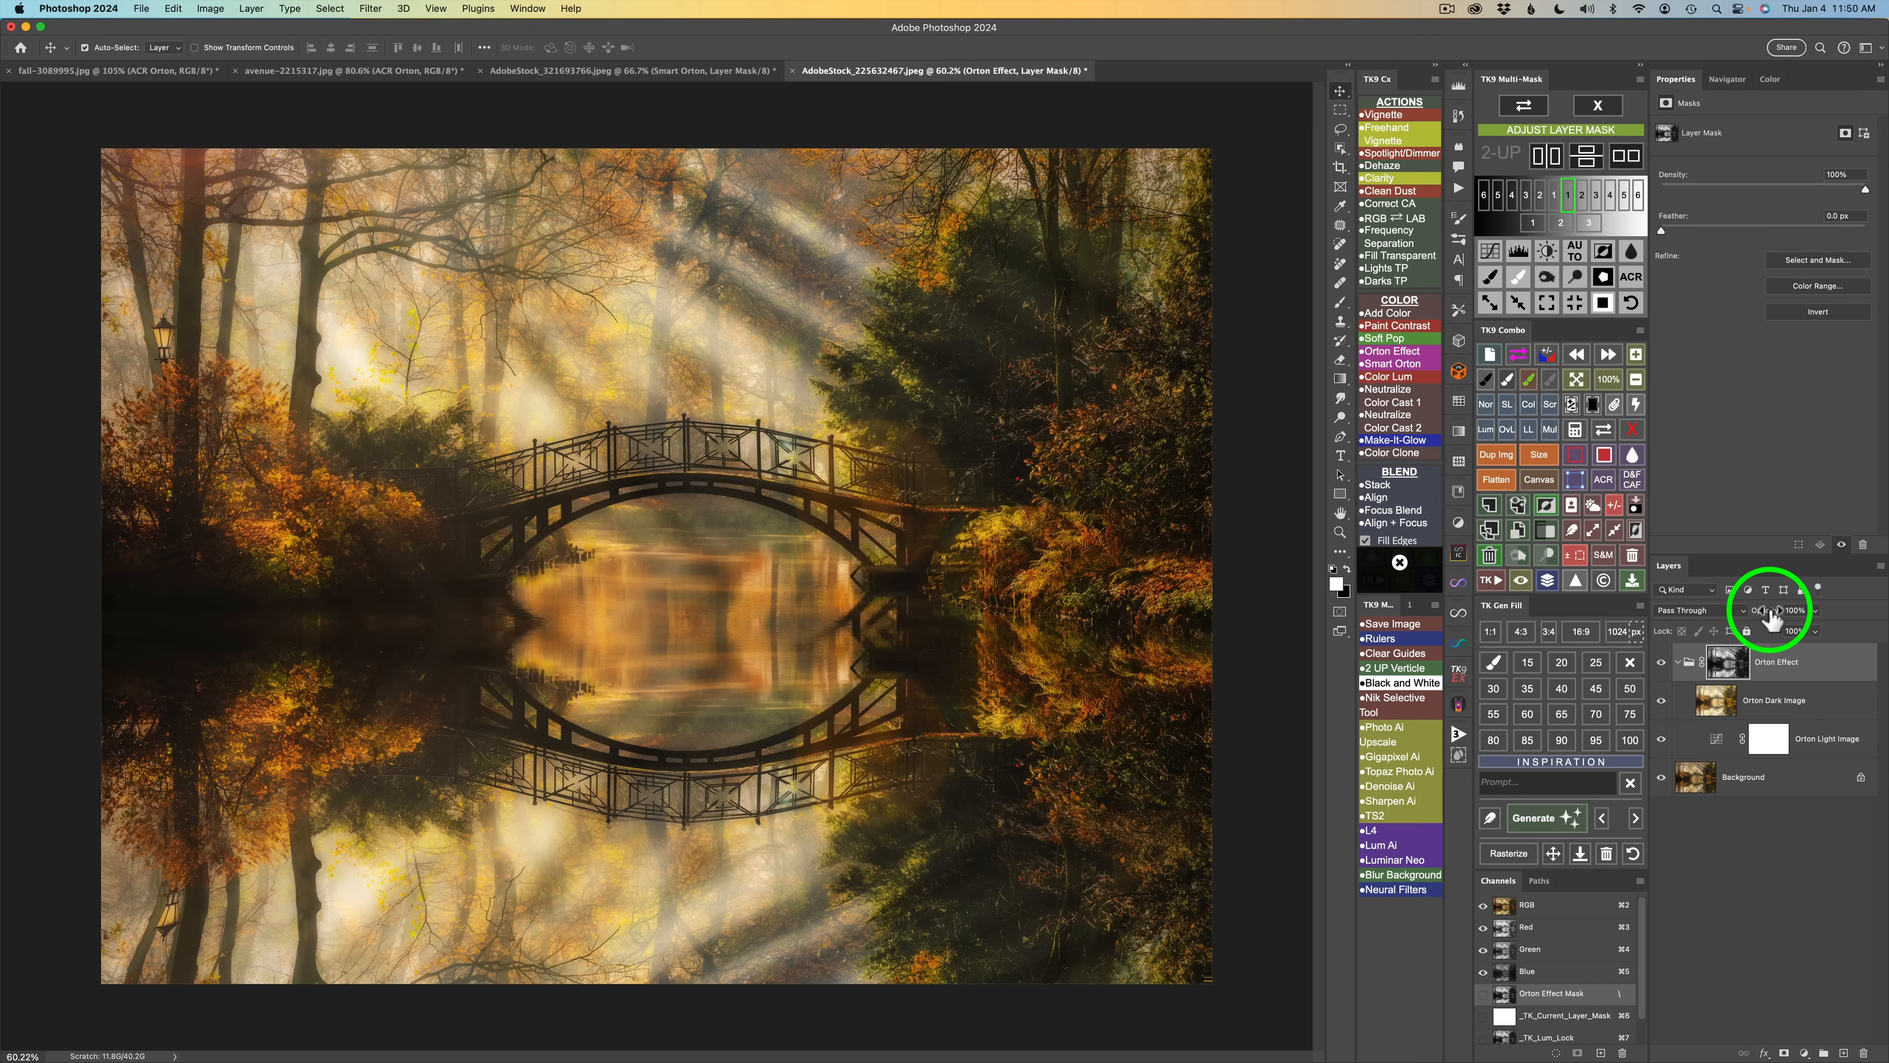
pyautogui.press('9')
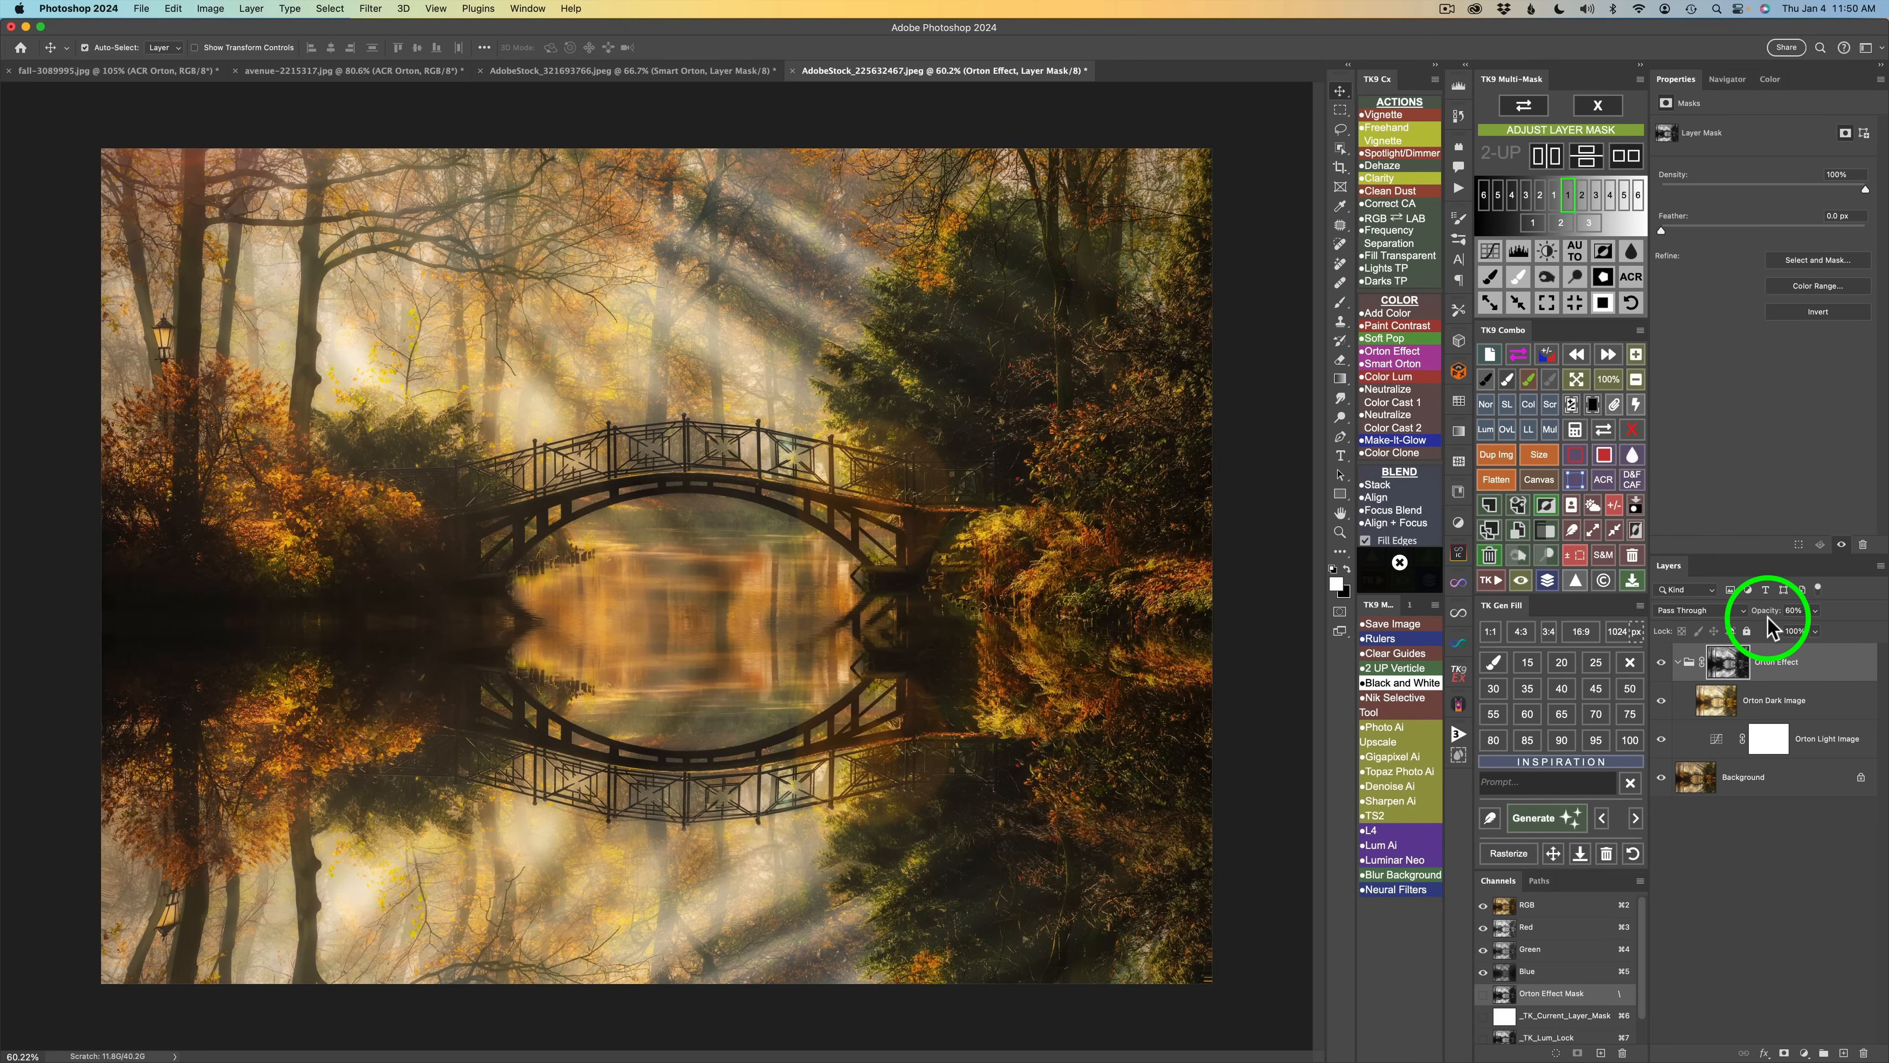
pyautogui.click(1664, 664)
pyautogui.click(1663, 664)
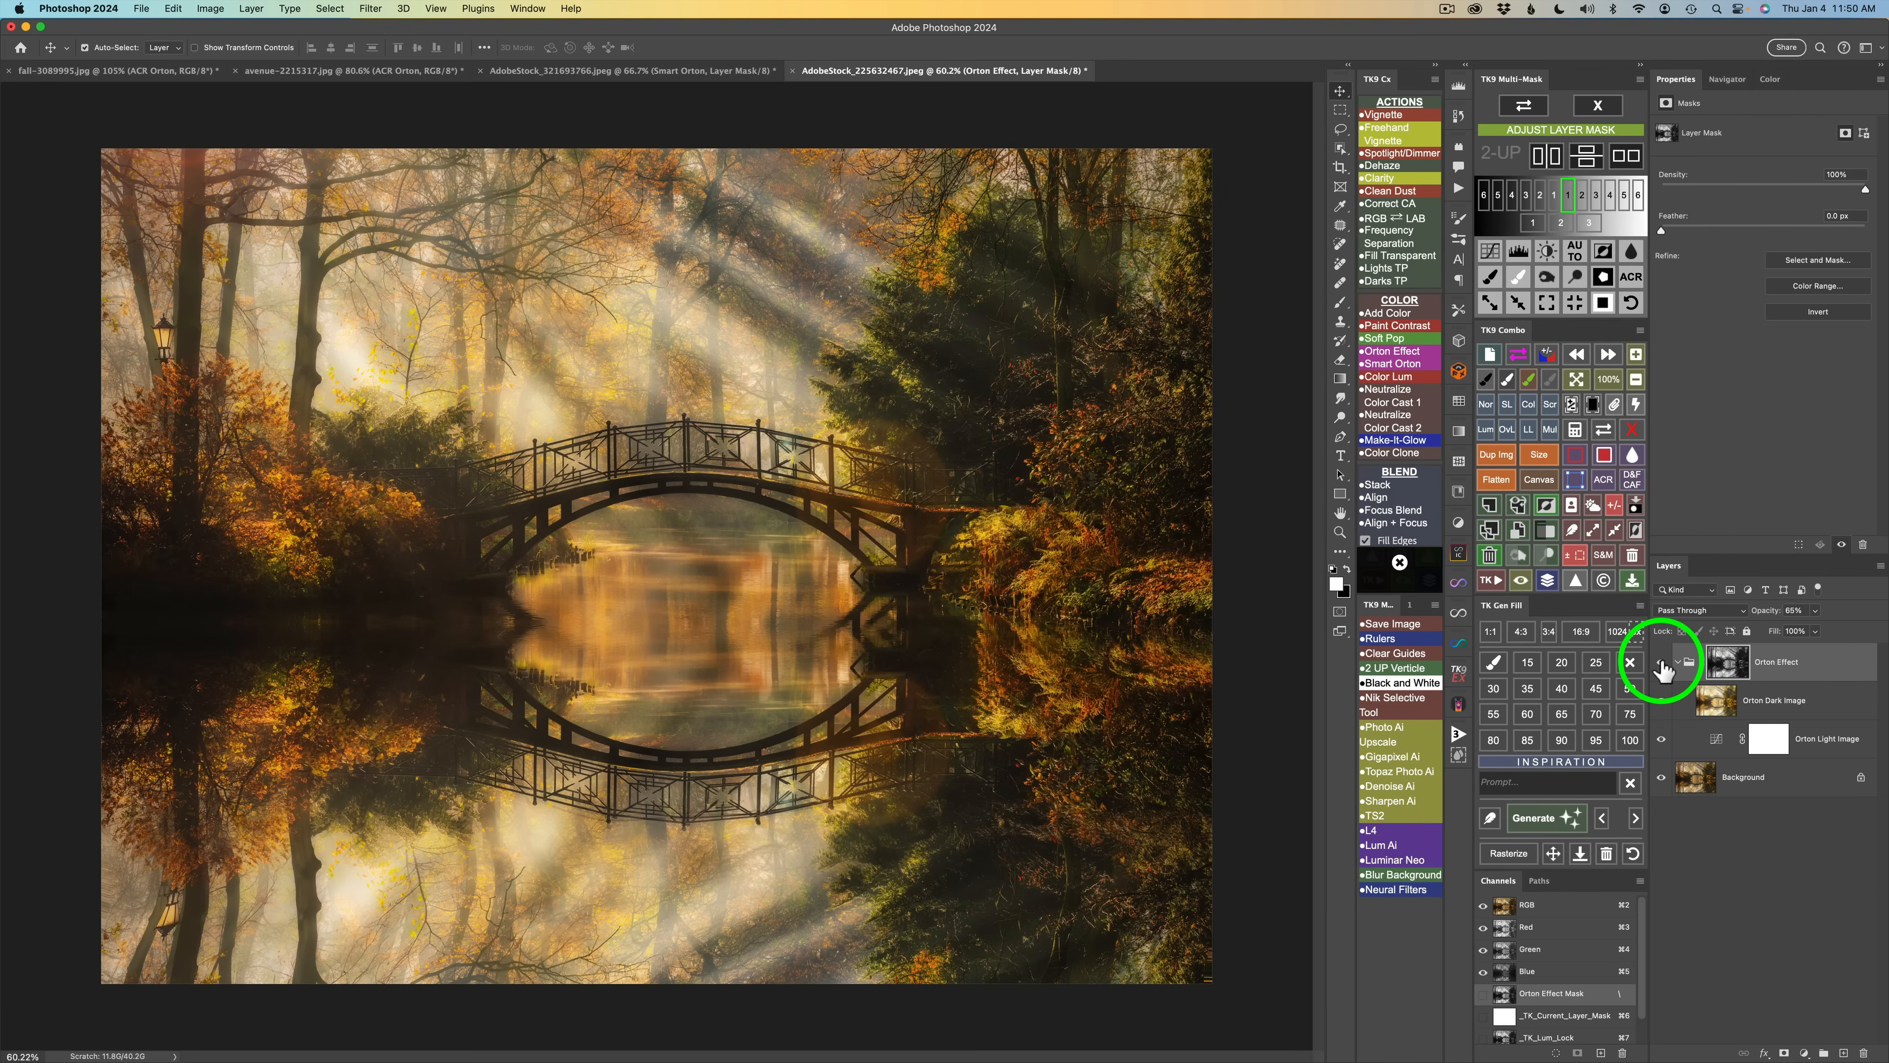
pyautogui.click(1662, 664)
pyautogui.click(1662, 664)
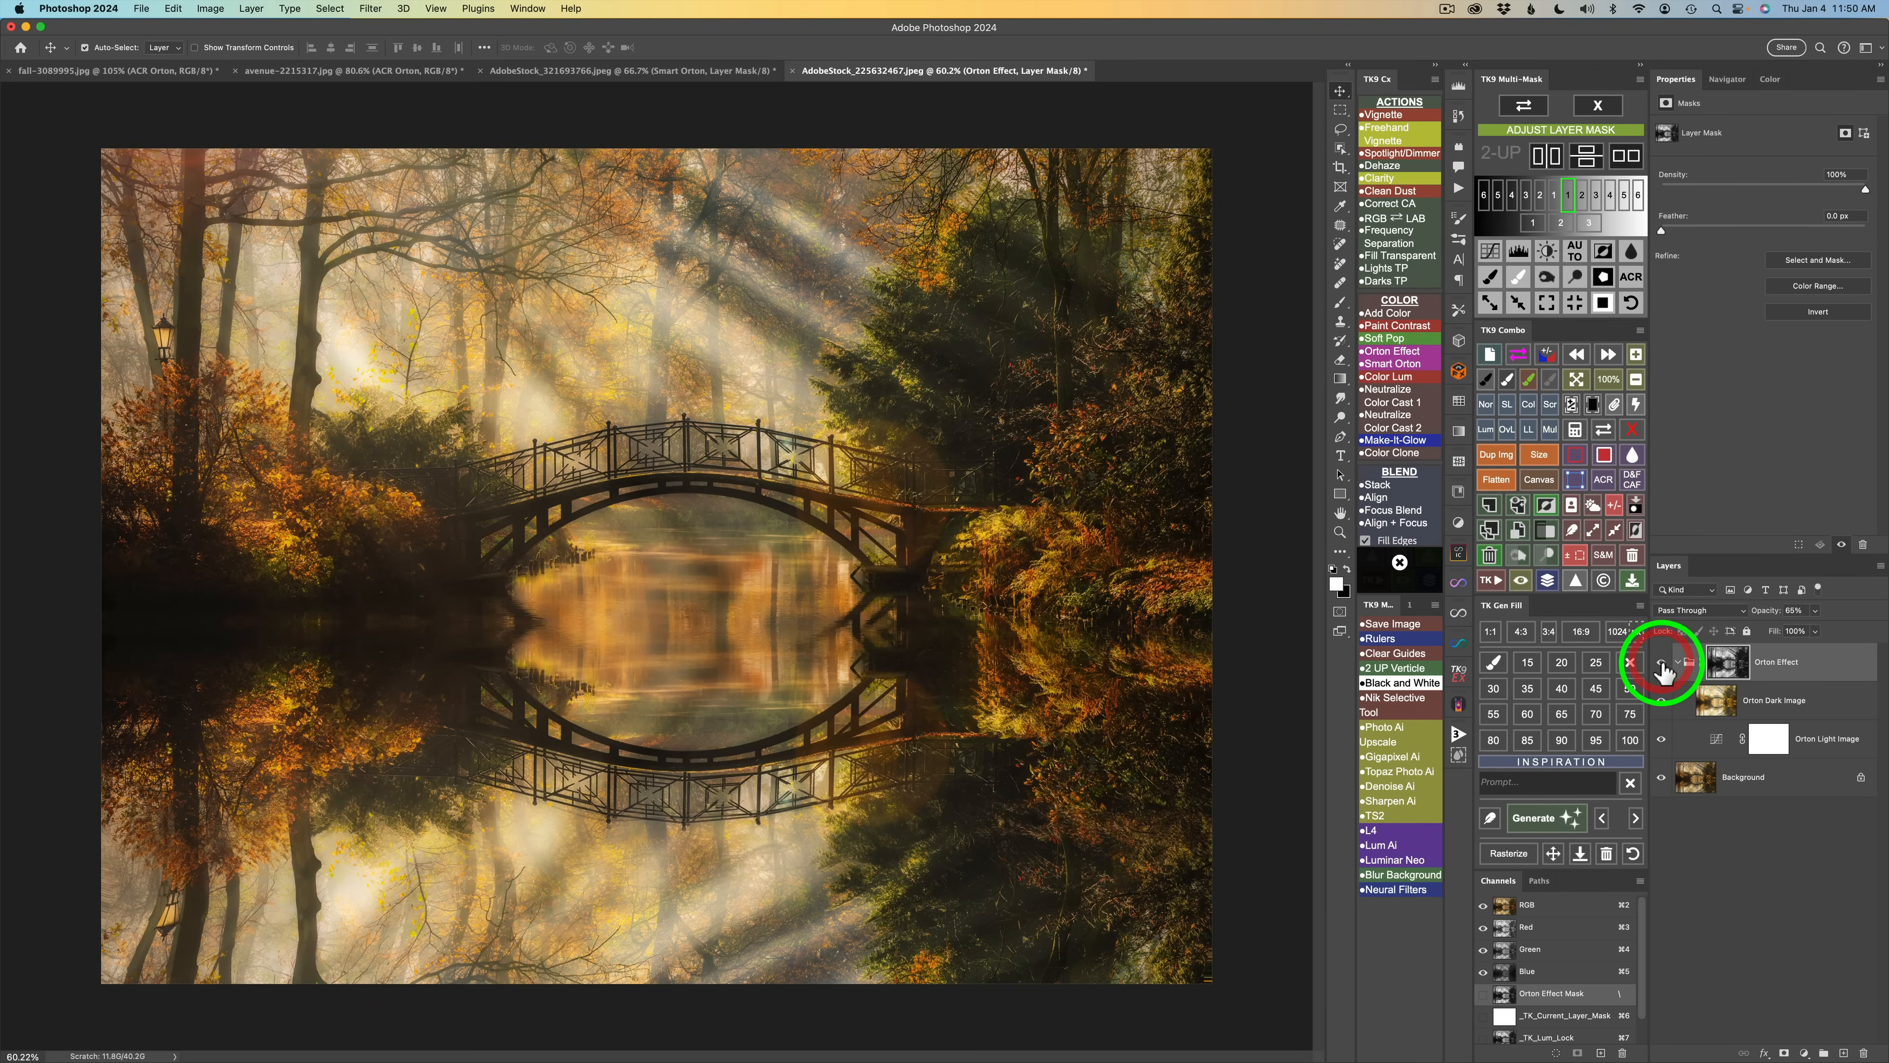